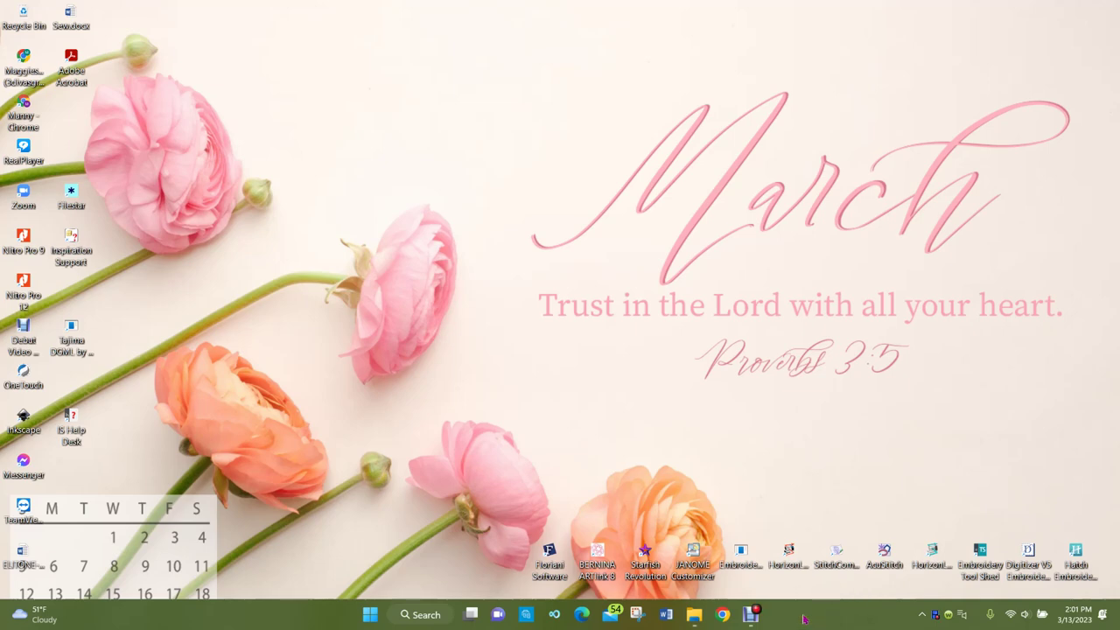
left_click(470, 615)
mouse_move(469, 619)
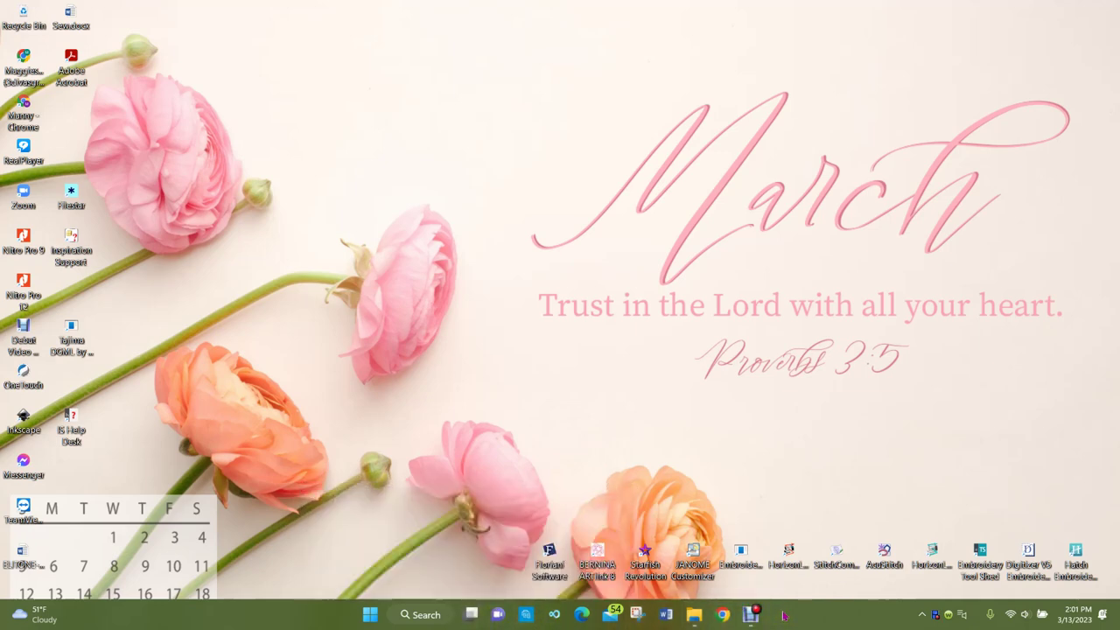
left_click(370, 620)
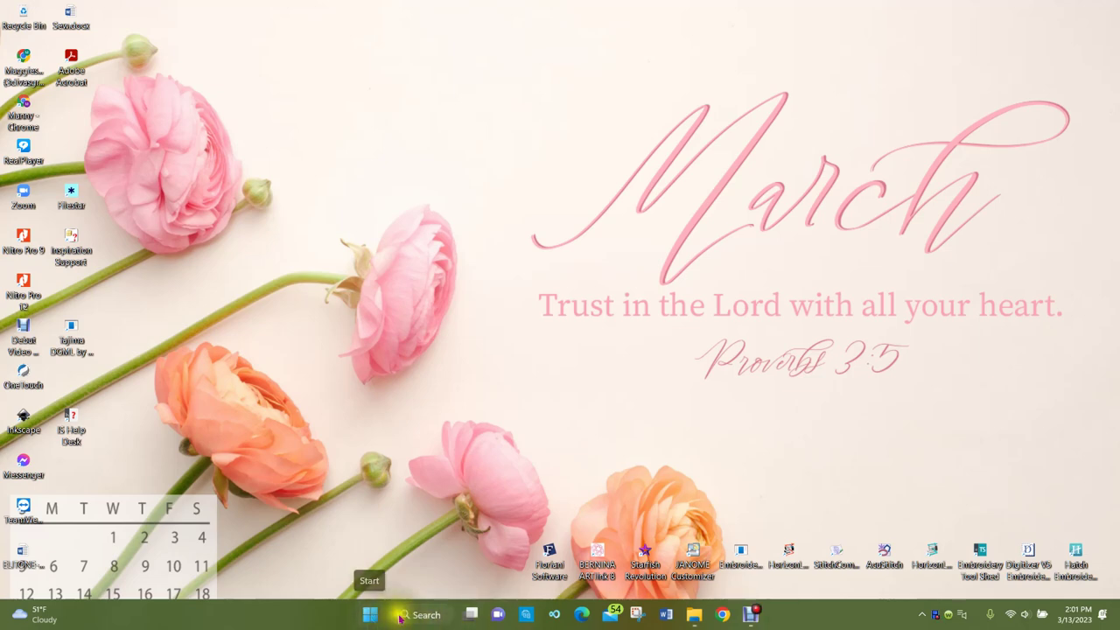
left_click(368, 619)
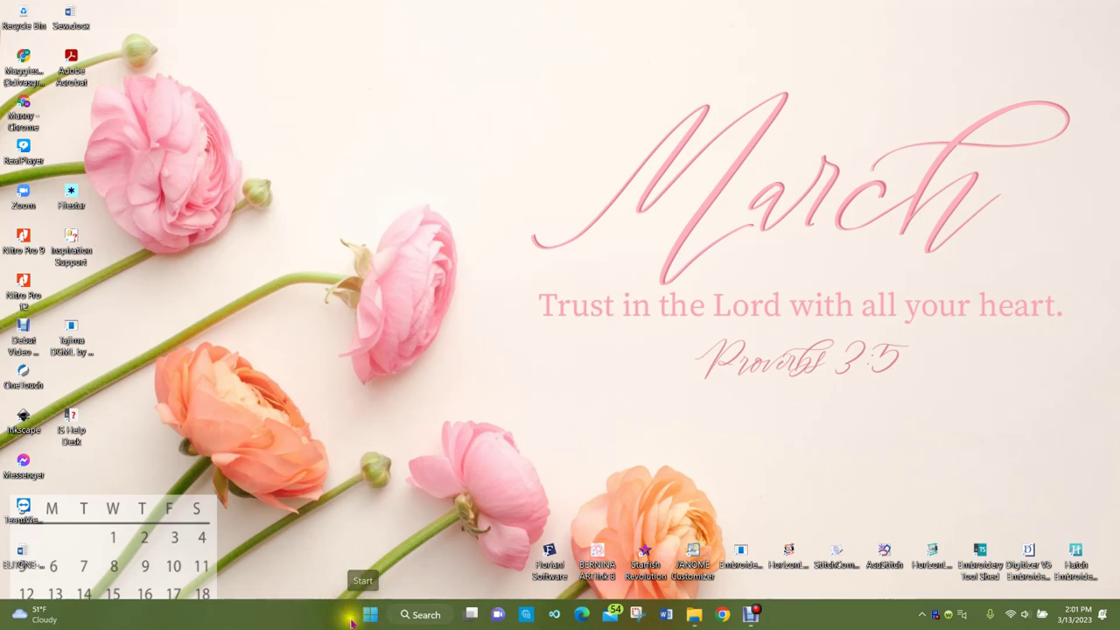
left_click(368, 621)
left_click(370, 620)
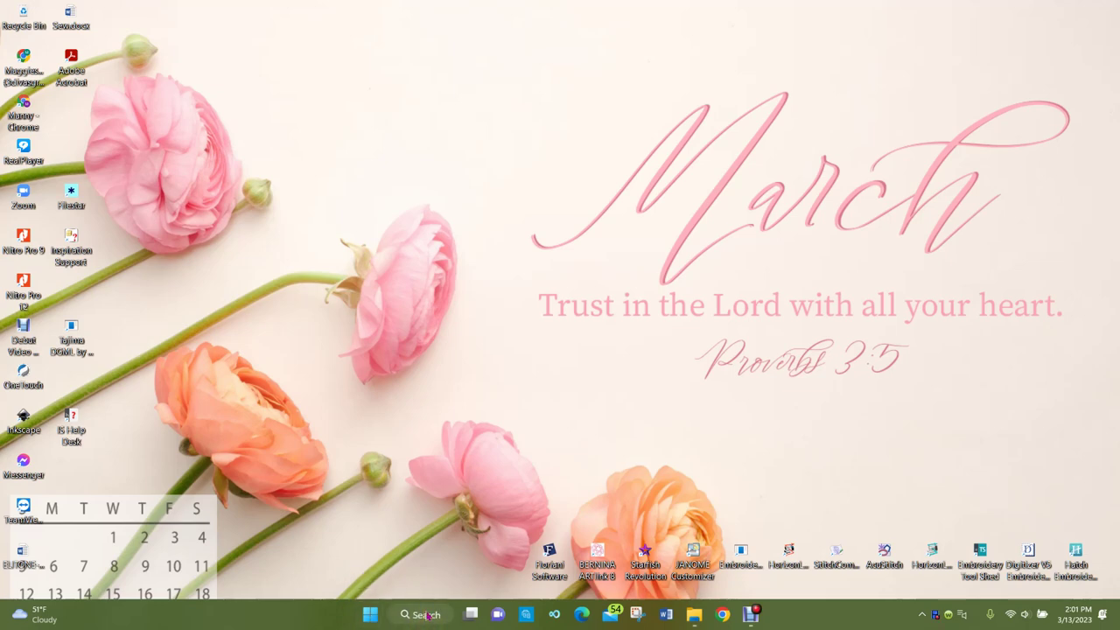
left_click(525, 617)
left_click(554, 614)
left_click(585, 614)
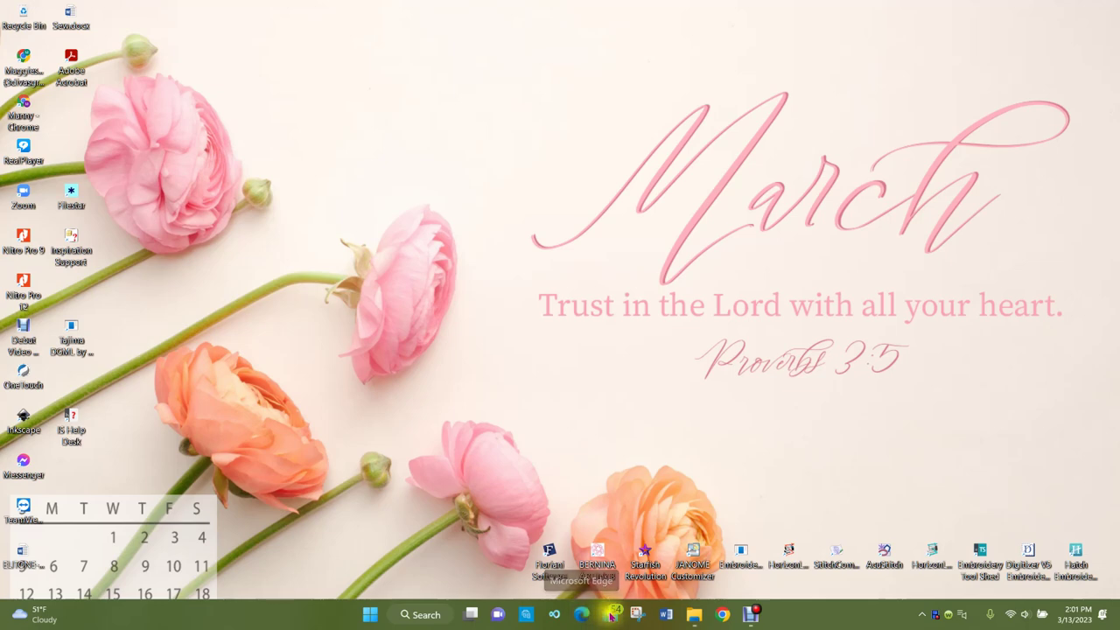
left_click(723, 615)
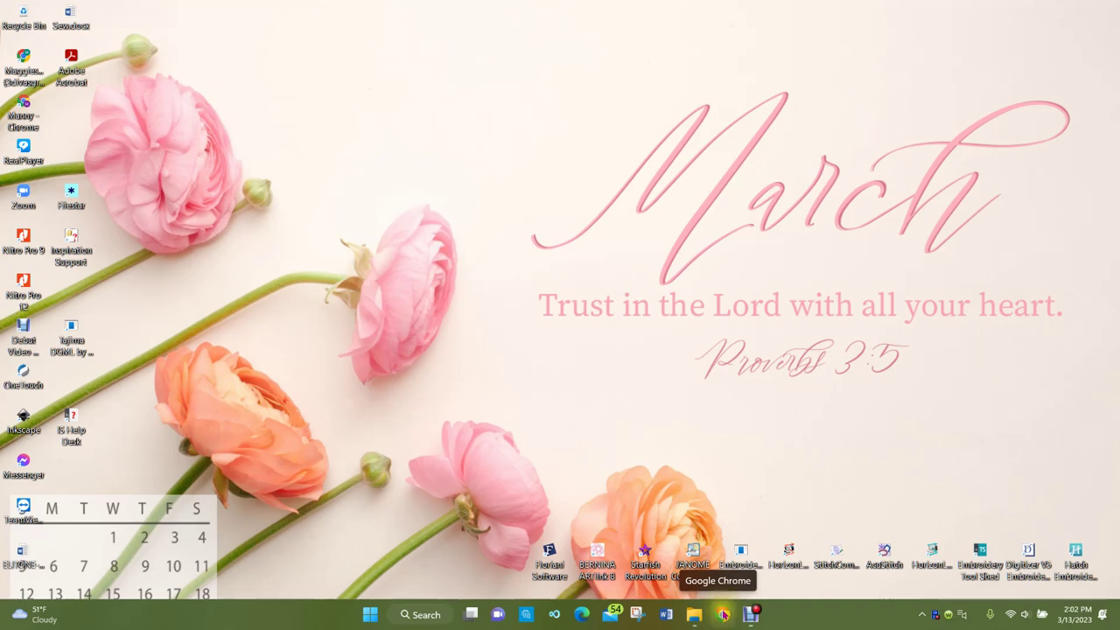
Open File Explorer at the Home folder listing
mouse_move(693, 616)
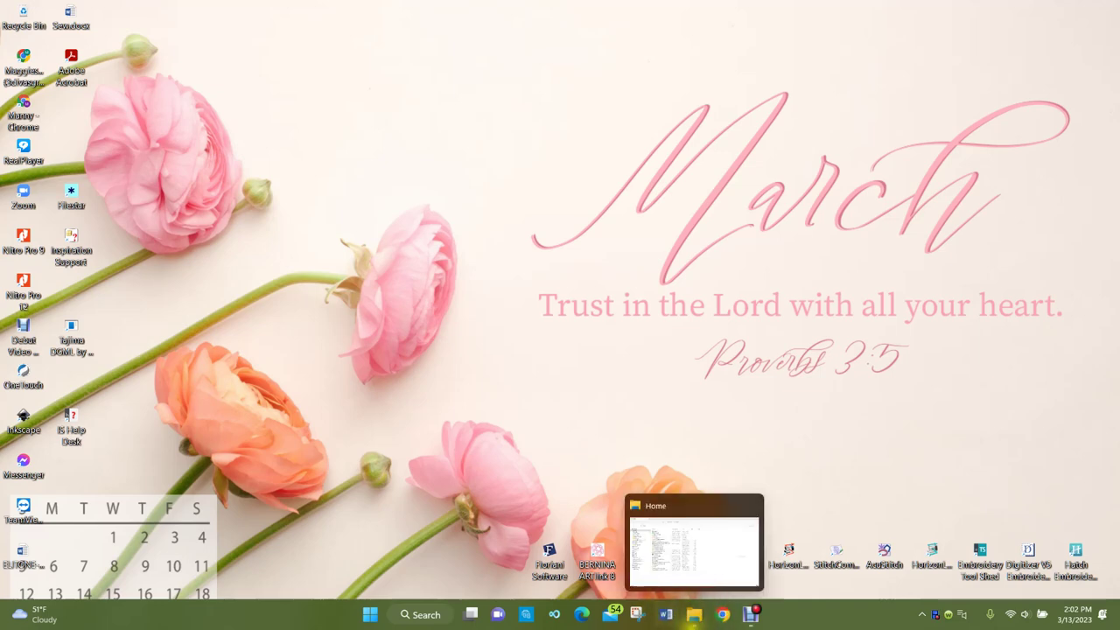
left_click(693, 616)
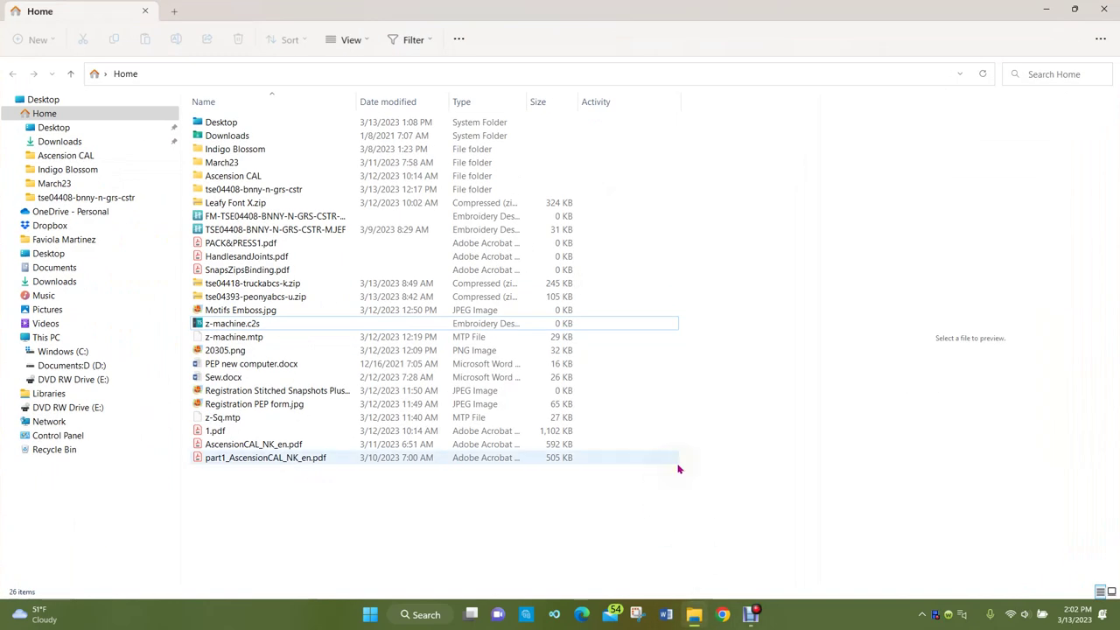
left_click(503, 502)
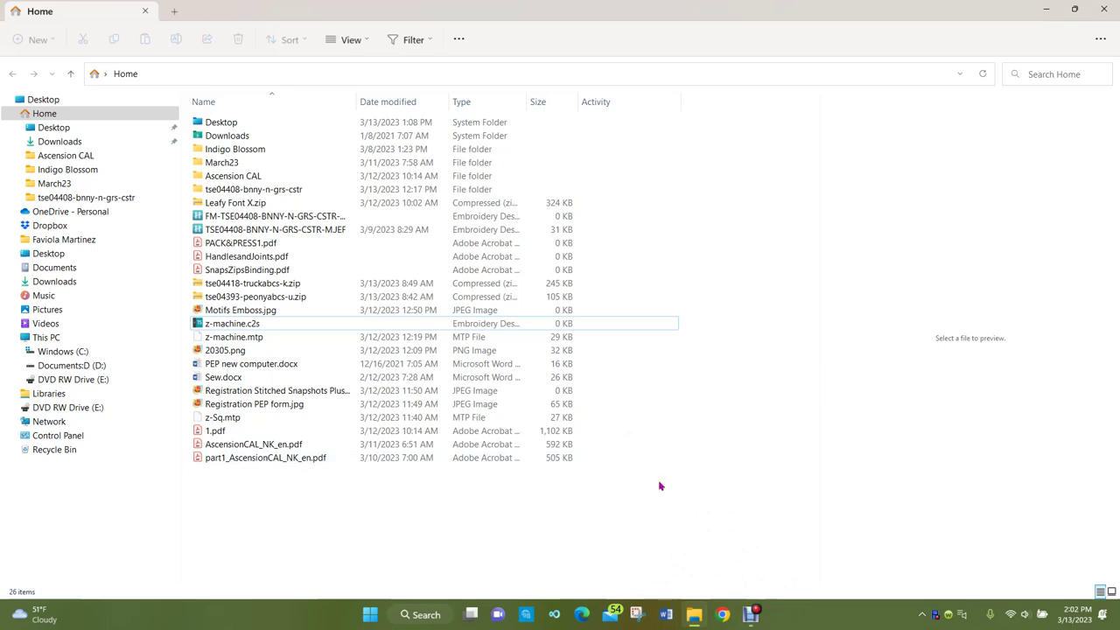
mouse_move(691, 620)
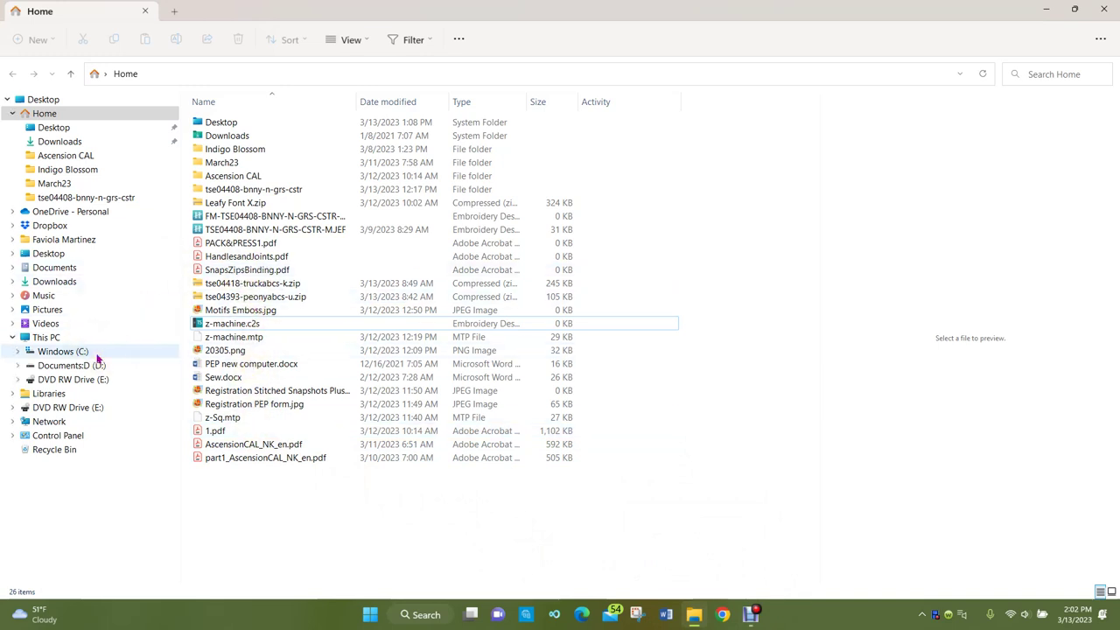
left_click(68, 436)
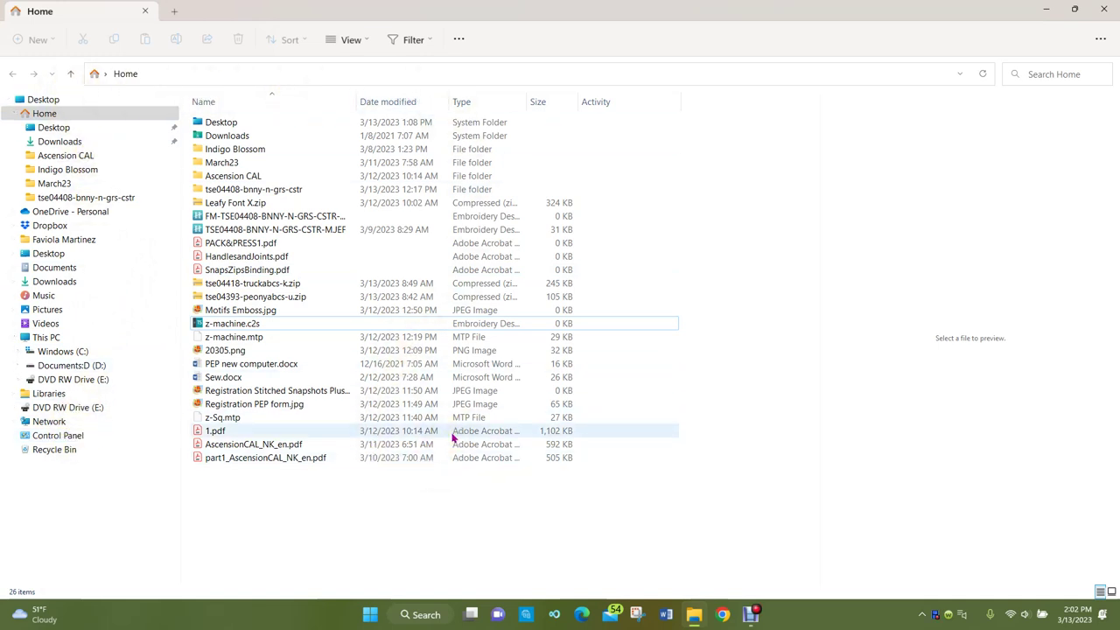
Open the Display page of Windows Settings and review the scale, resolution and orientation options
left_click(368, 615)
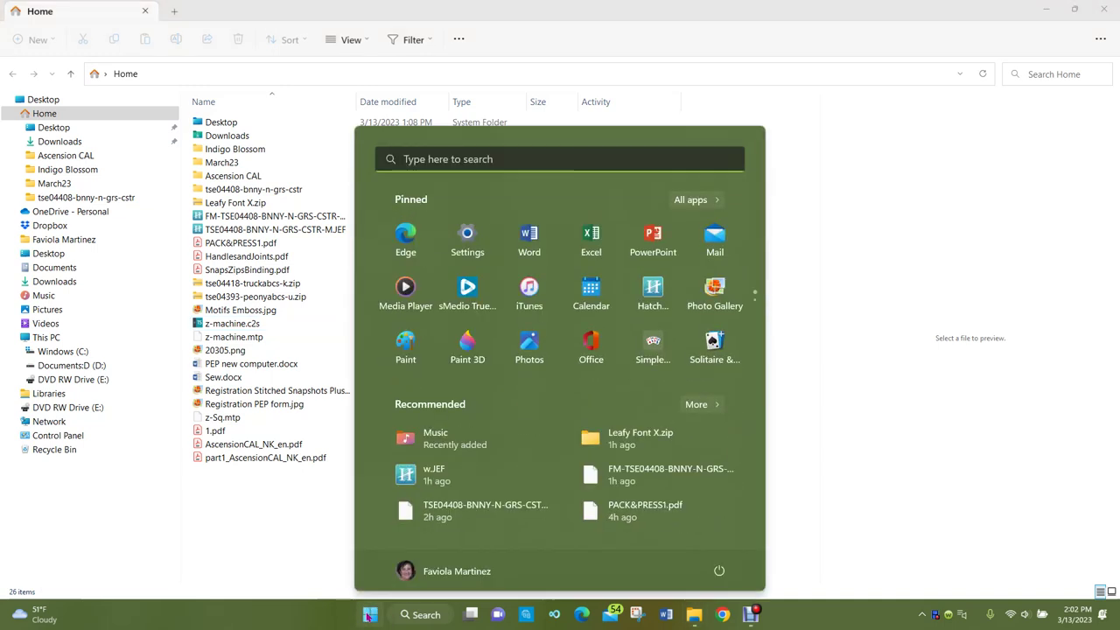
left_click(467, 236)
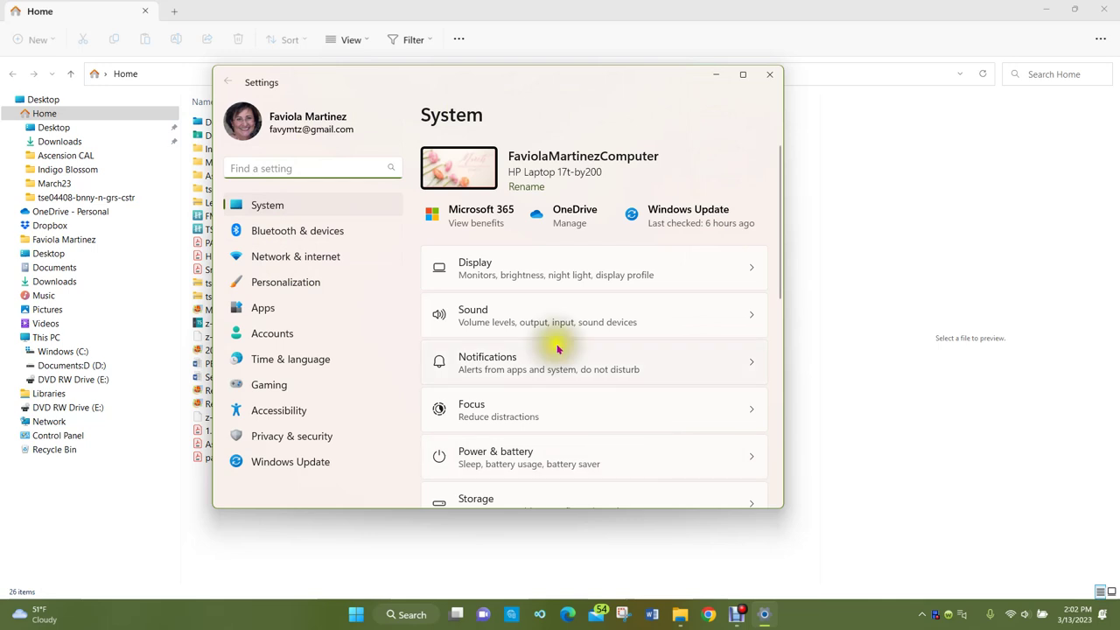
left_click(470, 266)
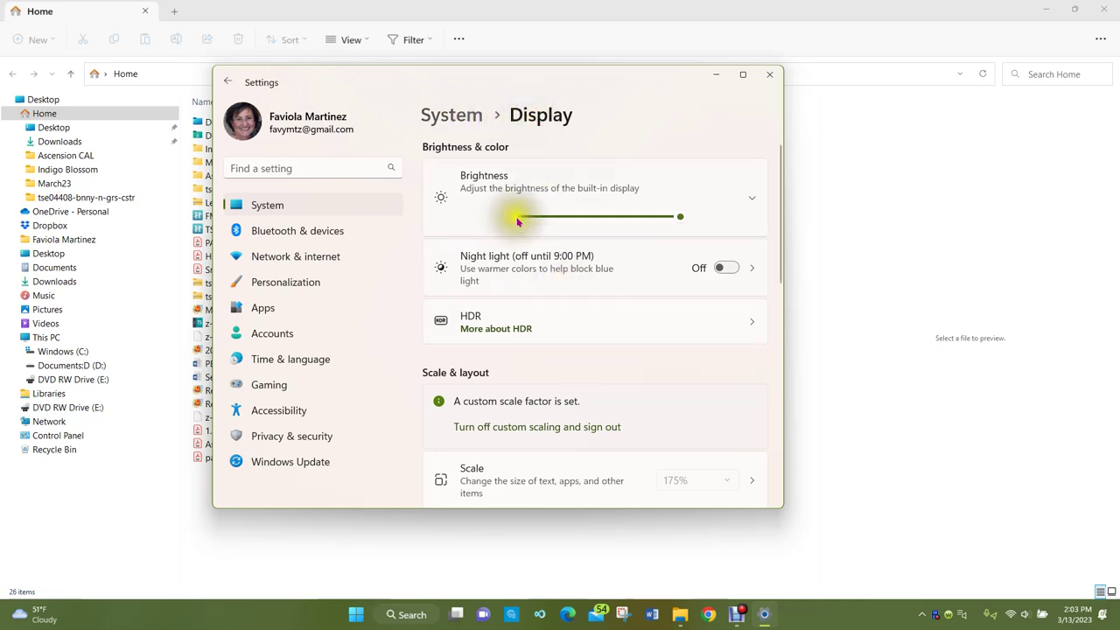
scroll(629, 343, "down", 1)
scroll(612, 312, "down", 3)
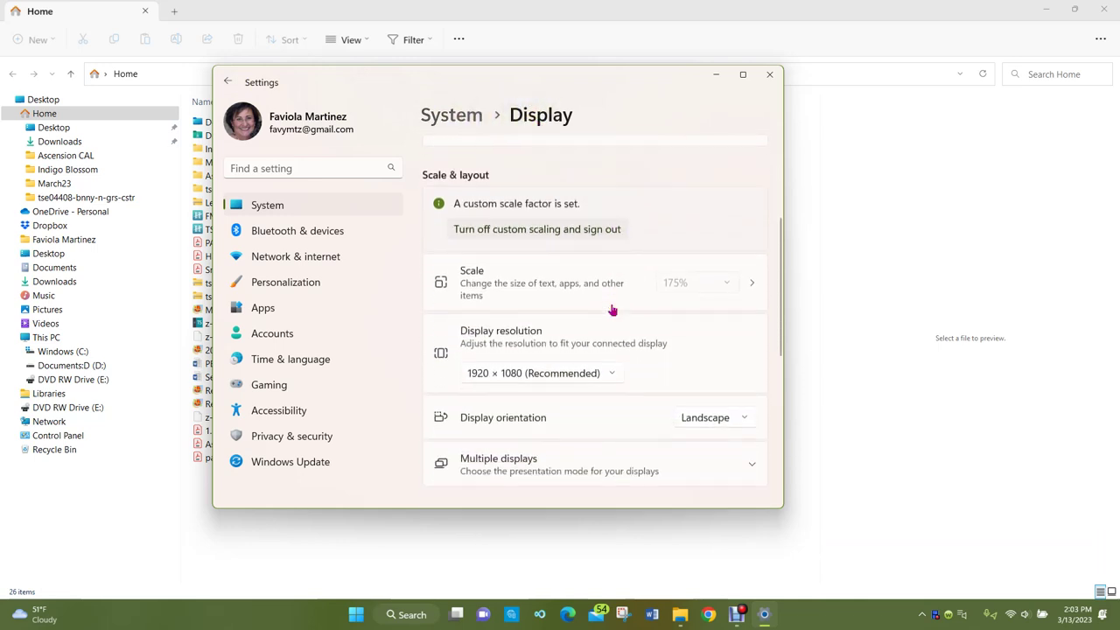
scroll(612, 311, "down", 2)
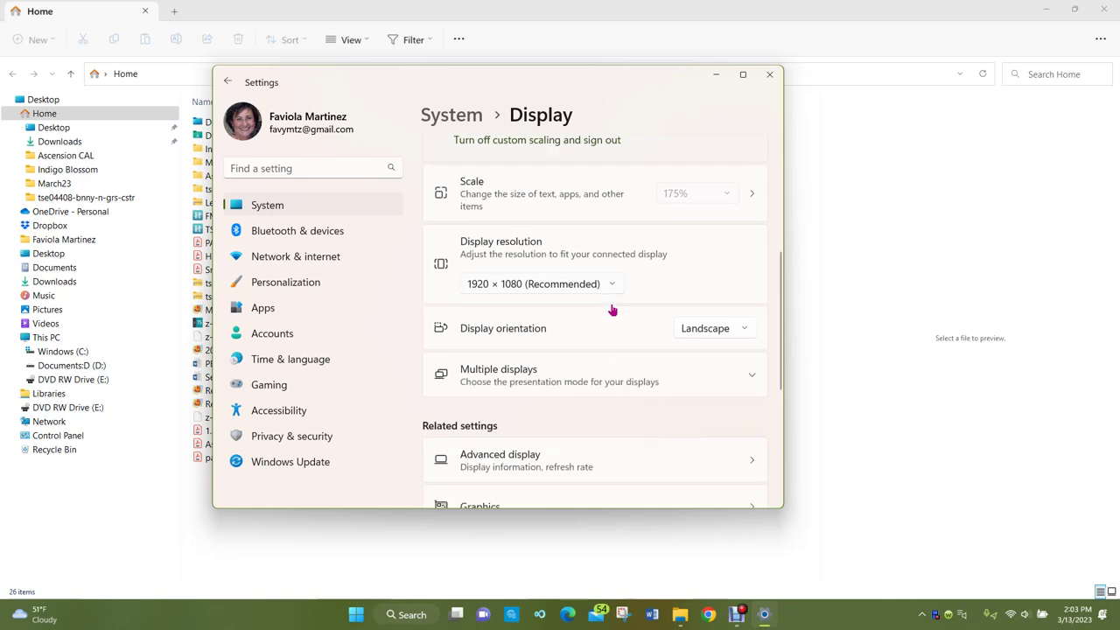
scroll(612, 310, "down", 2)
scroll(610, 310, "up", 4)
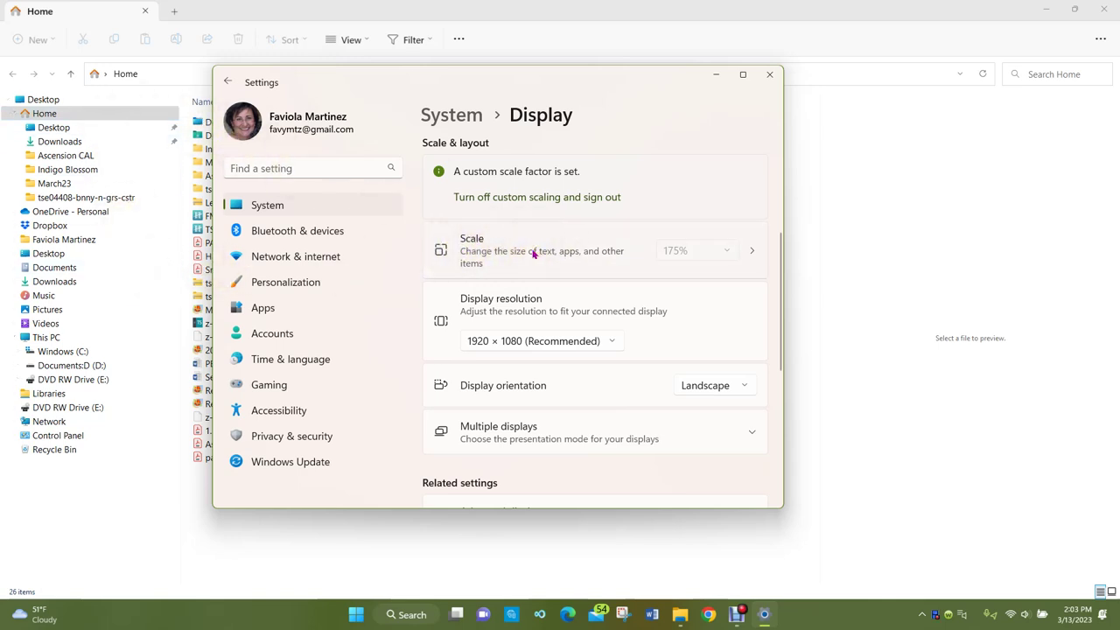
Go through Custom scaling to the Text size settings and lower the text size preview to its minimum
left_click(727, 251)
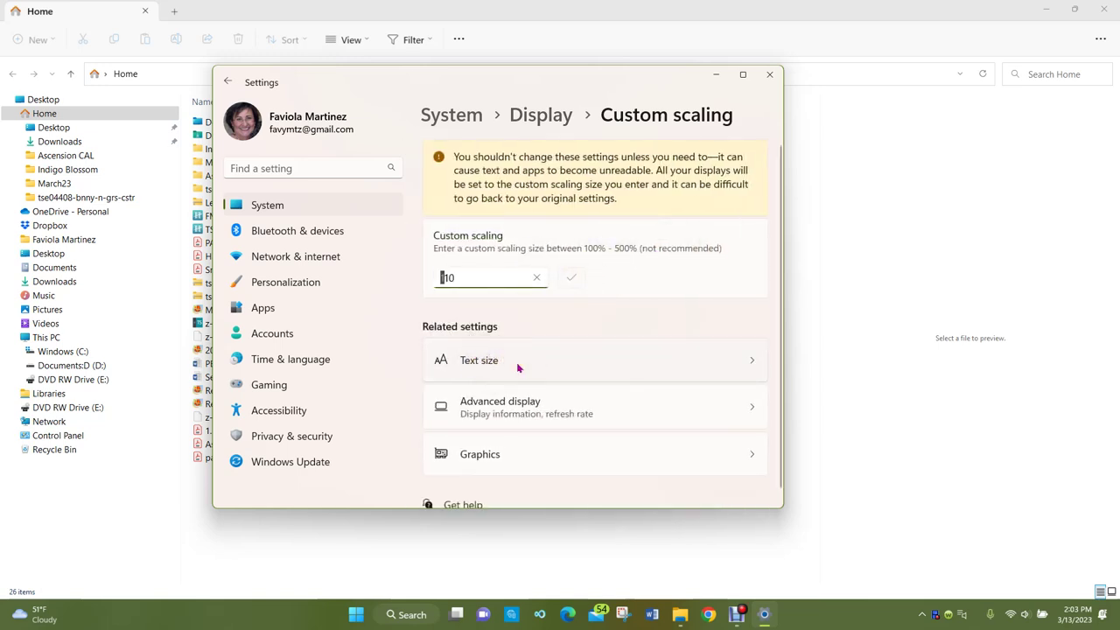
left_click(565, 366)
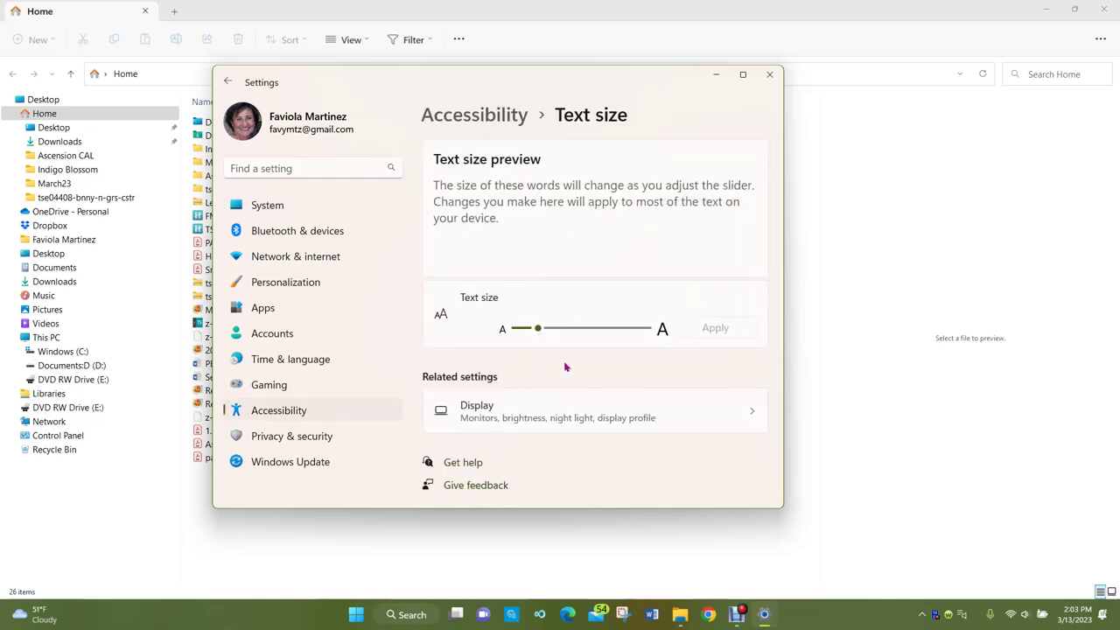
left_click(538, 330)
left_click(538, 330)
left_click_drag(538, 330, 512, 332)
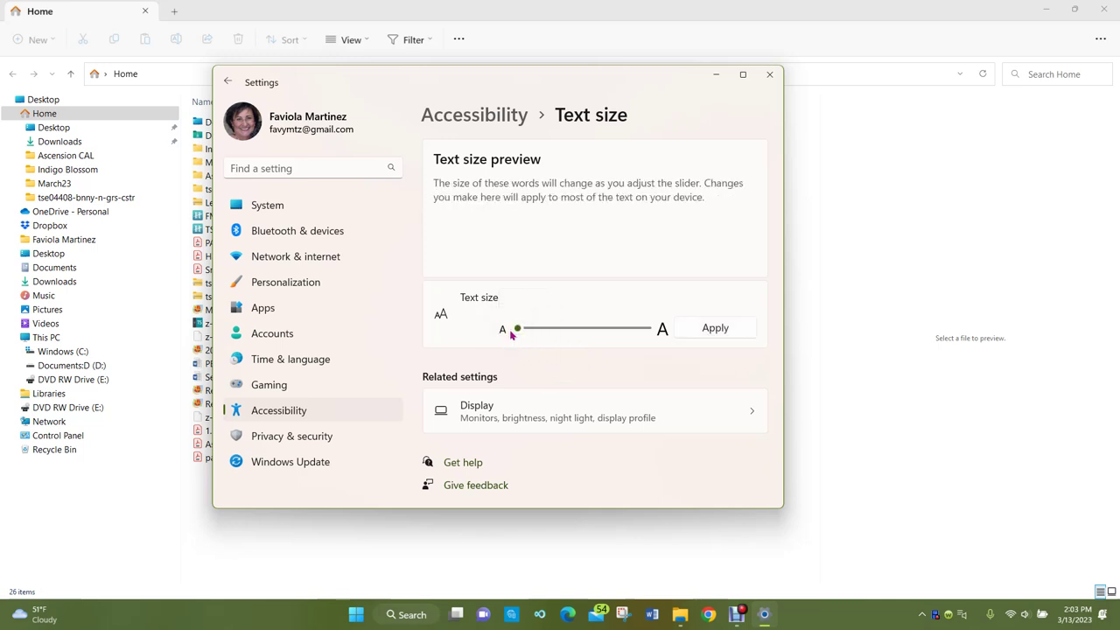
left_click(514, 331)
Minimize Settings, close and reopen the File Explorer window, and bring the Text size settings back to the front
left_click(715, 77)
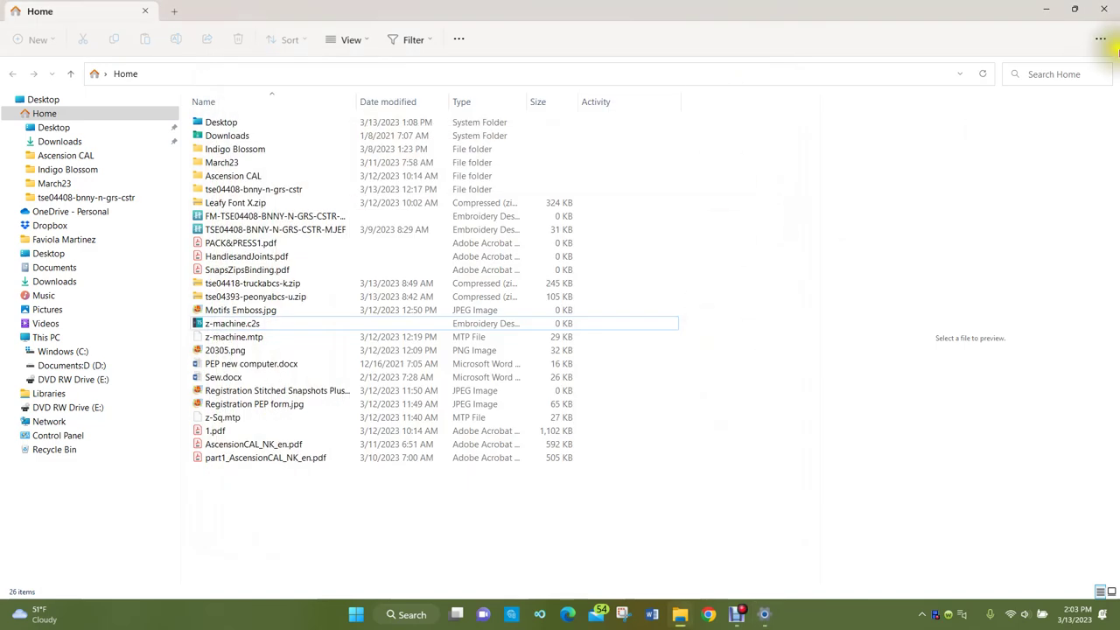
left_click(1103, 10)
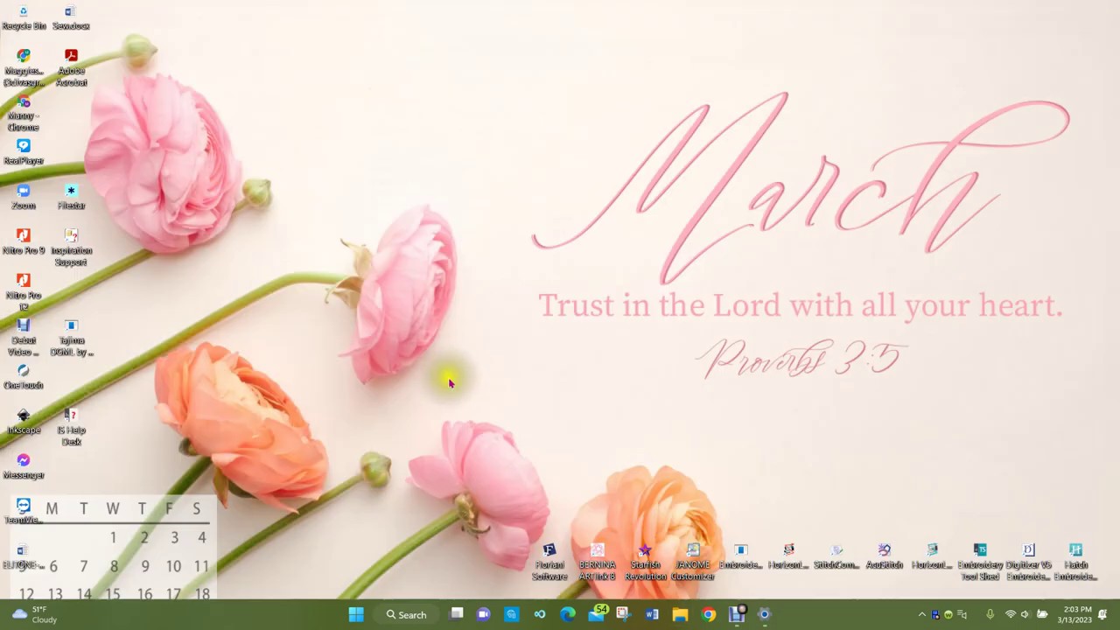
left_click(678, 615)
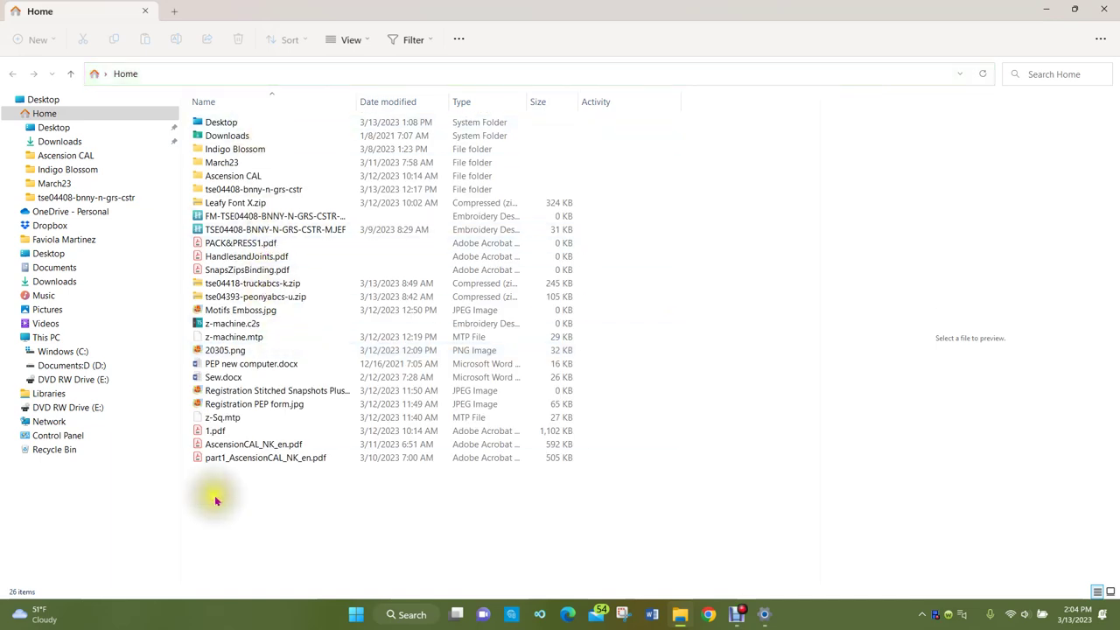
left_click(766, 615)
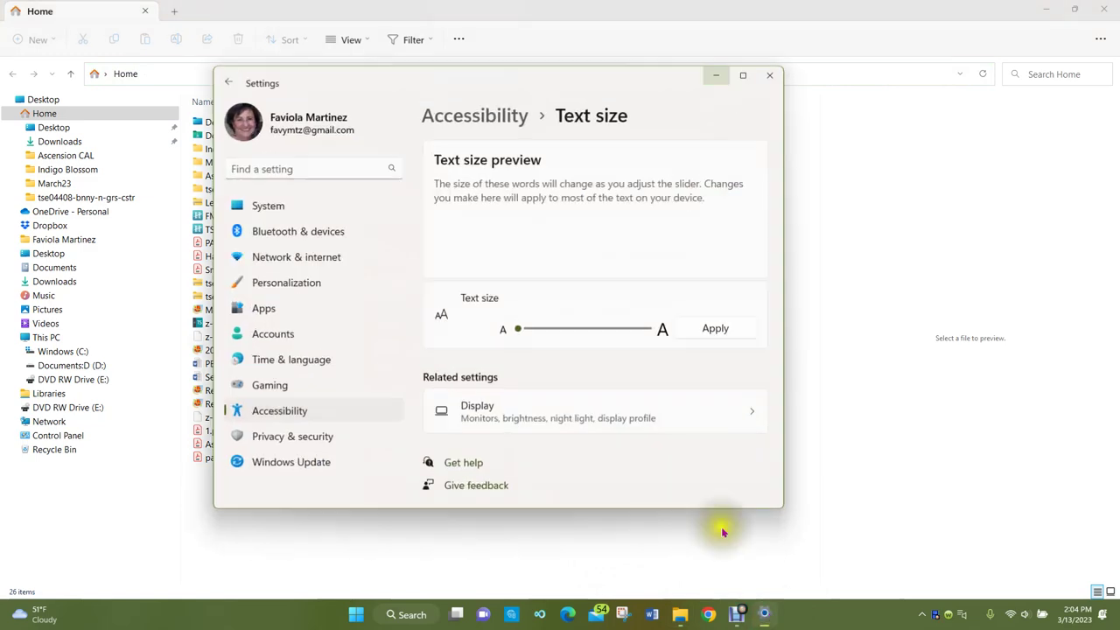
Set the system text size to 130%, apply it, and bring File Explorer to the front to check its text
left_click(517, 329)
left_click(517, 329)
left_click_drag(519, 330, 541, 334)
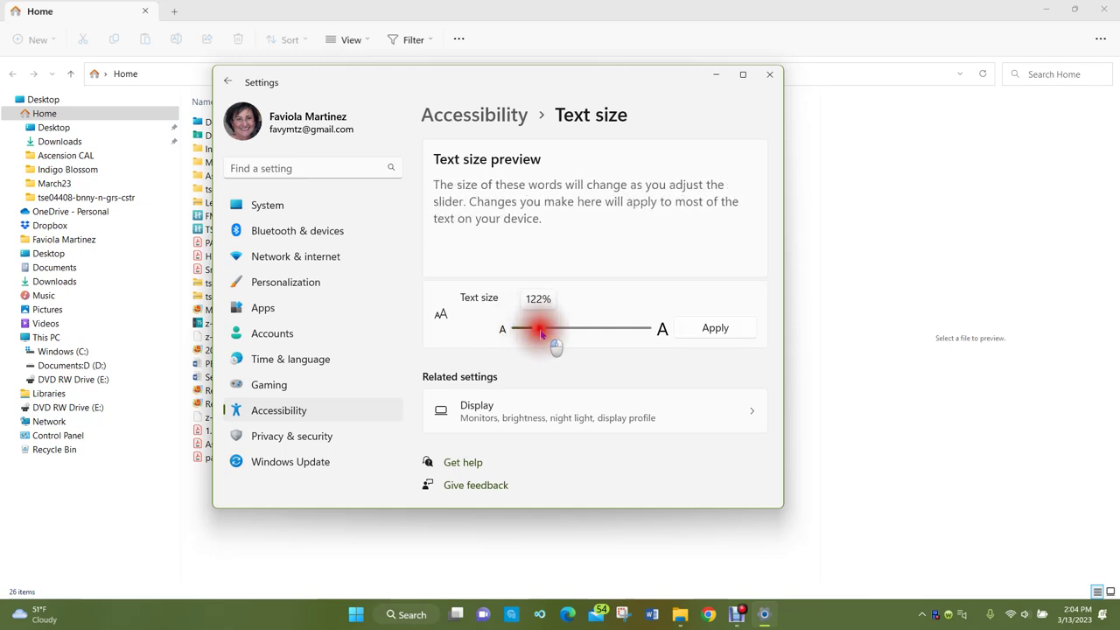
left_click_drag(540, 329, 549, 329)
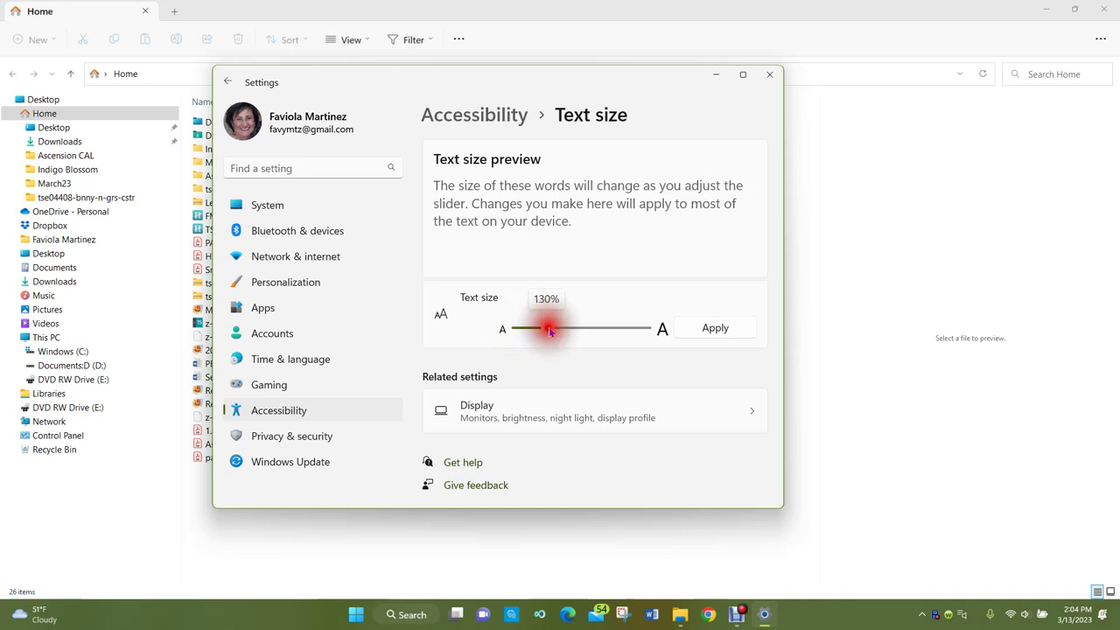
left_click(715, 328)
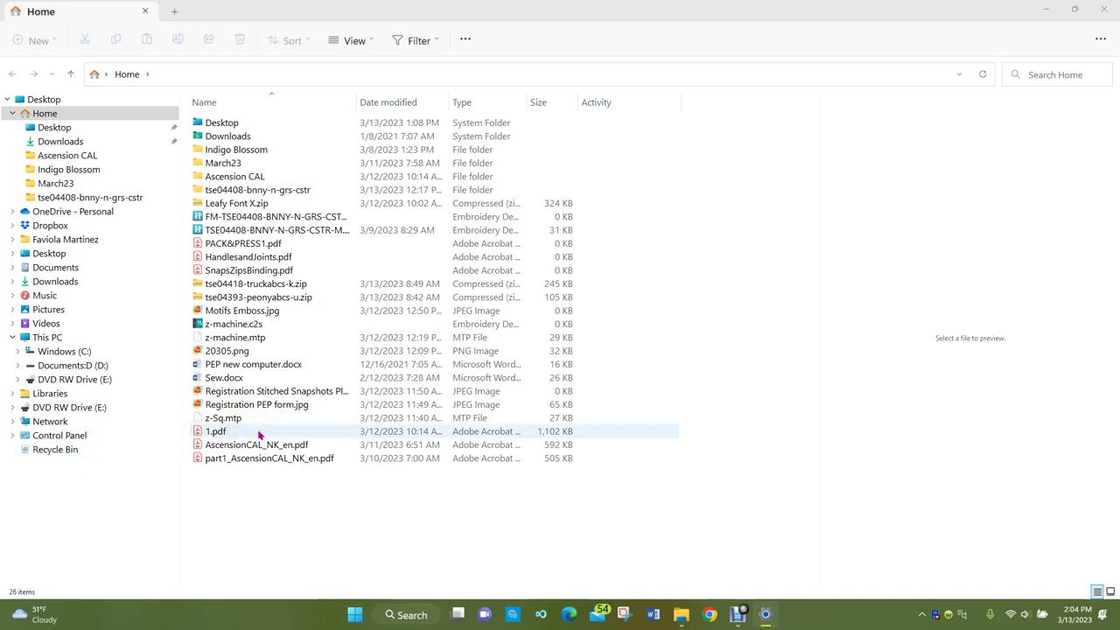
left_click(746, 488)
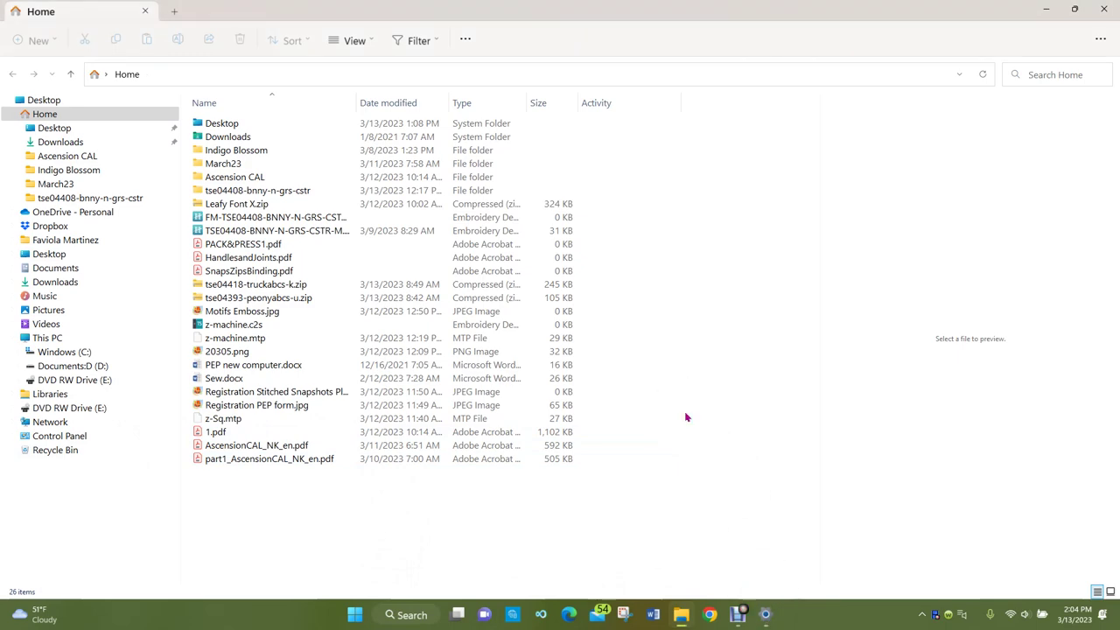
Return to the Text size settings, increase the text size slightly further and apply it
left_click(766, 618)
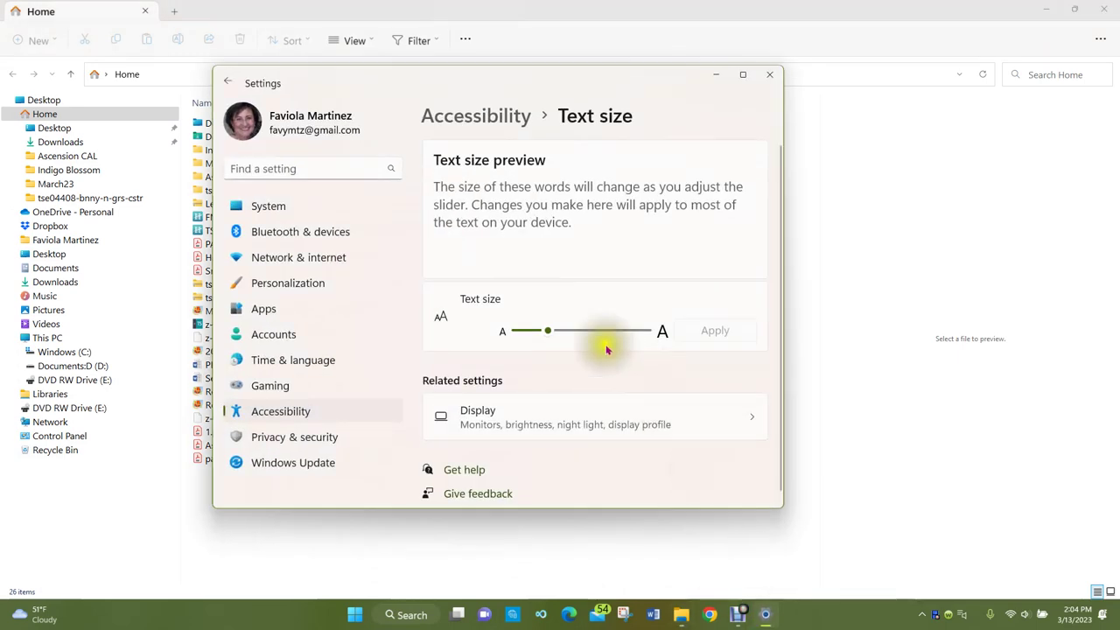
left_click_drag(548, 334, 563, 330)
left_click(714, 330)
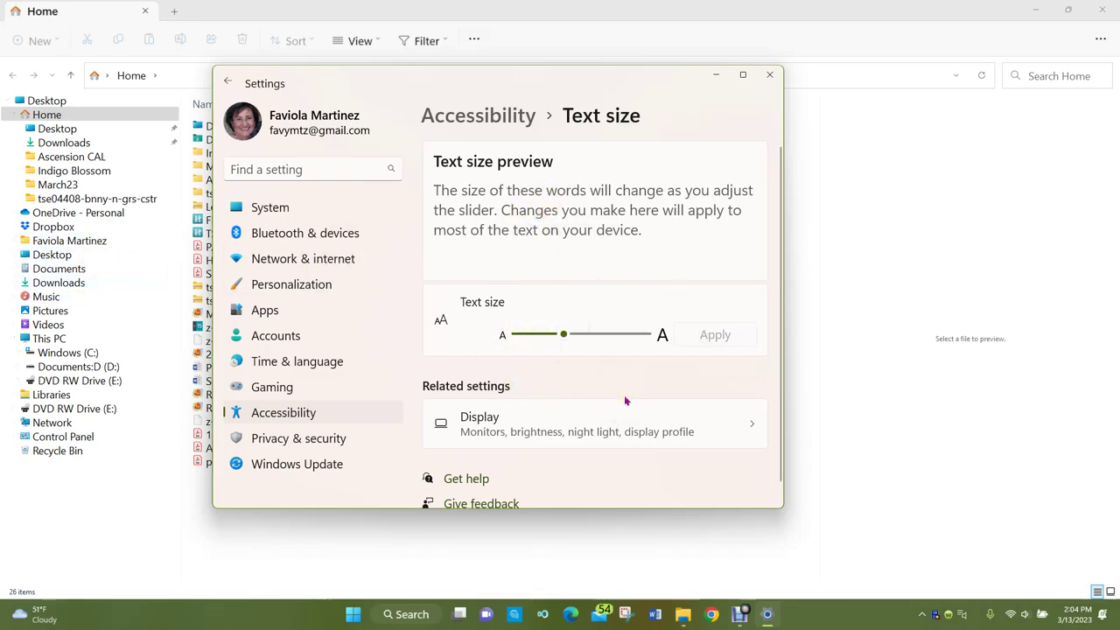
View the Mouse pointer and touch options in the Accessibility settings and close Settings
scroll(624, 397, "down", 1)
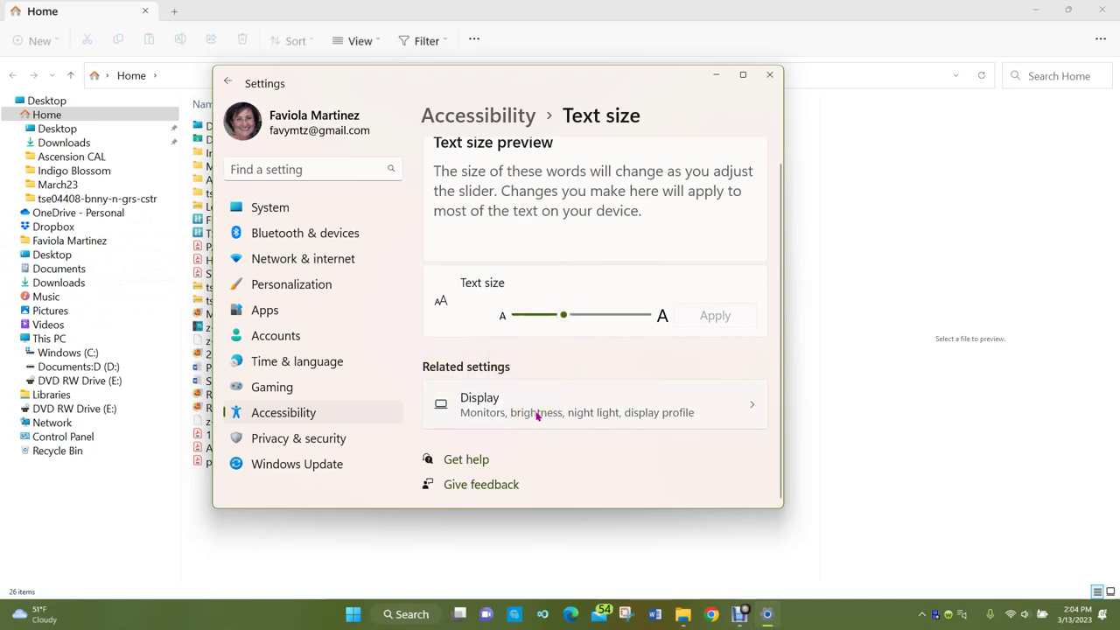
scroll(628, 356, "up", 1)
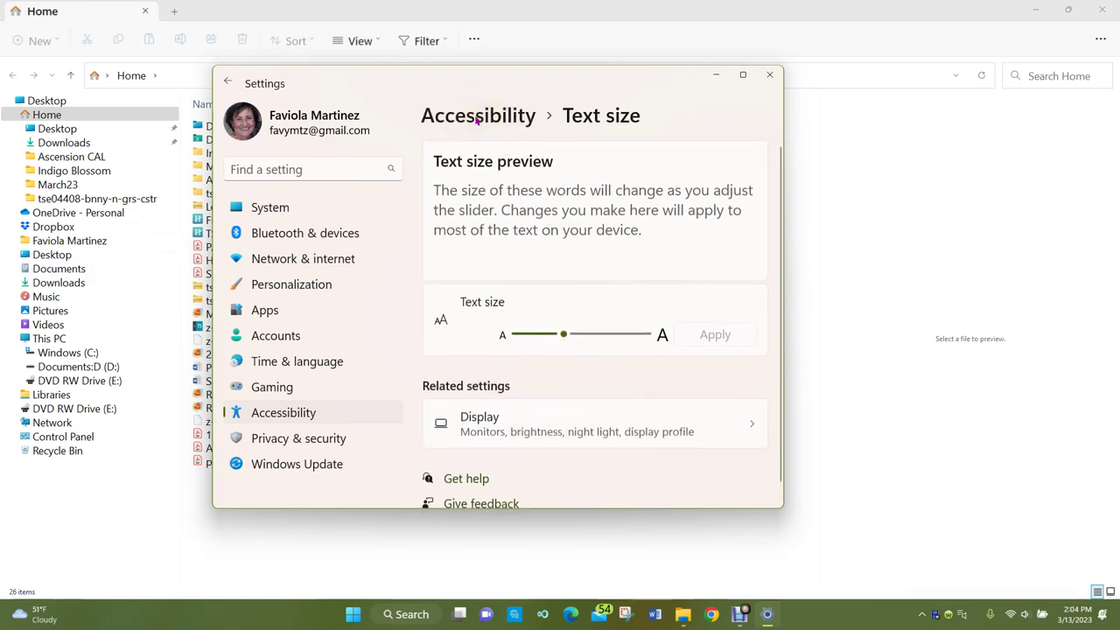
left_click(477, 115)
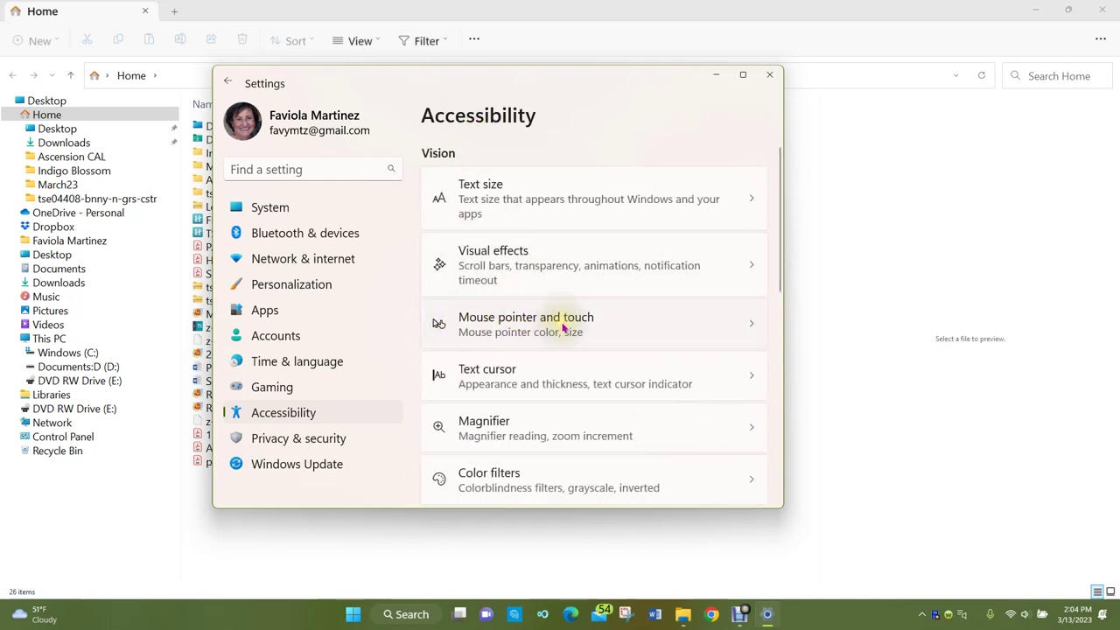
left_click(740, 321)
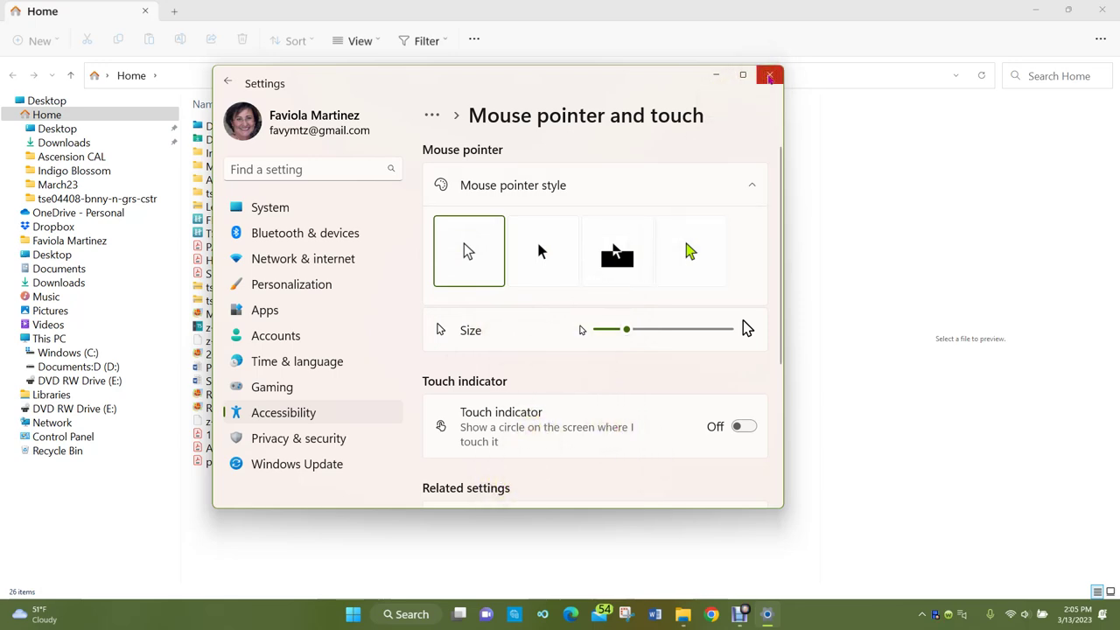
left_click(769, 77)
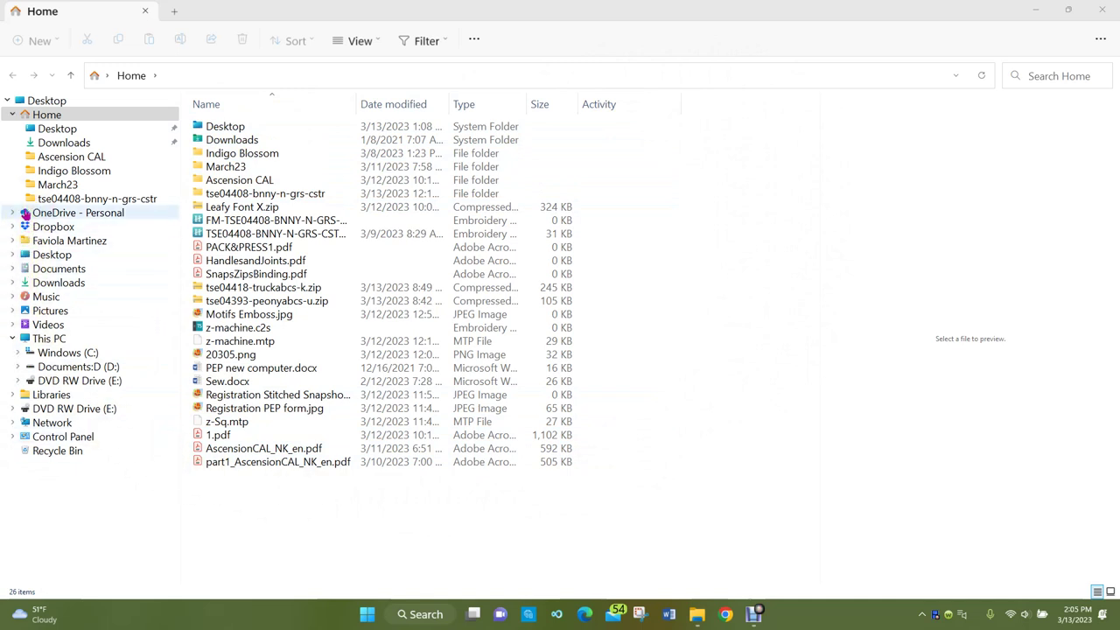
Expand the user profile folder in the folder tree to view its subfolders, and collapse it again
left_click(29, 130)
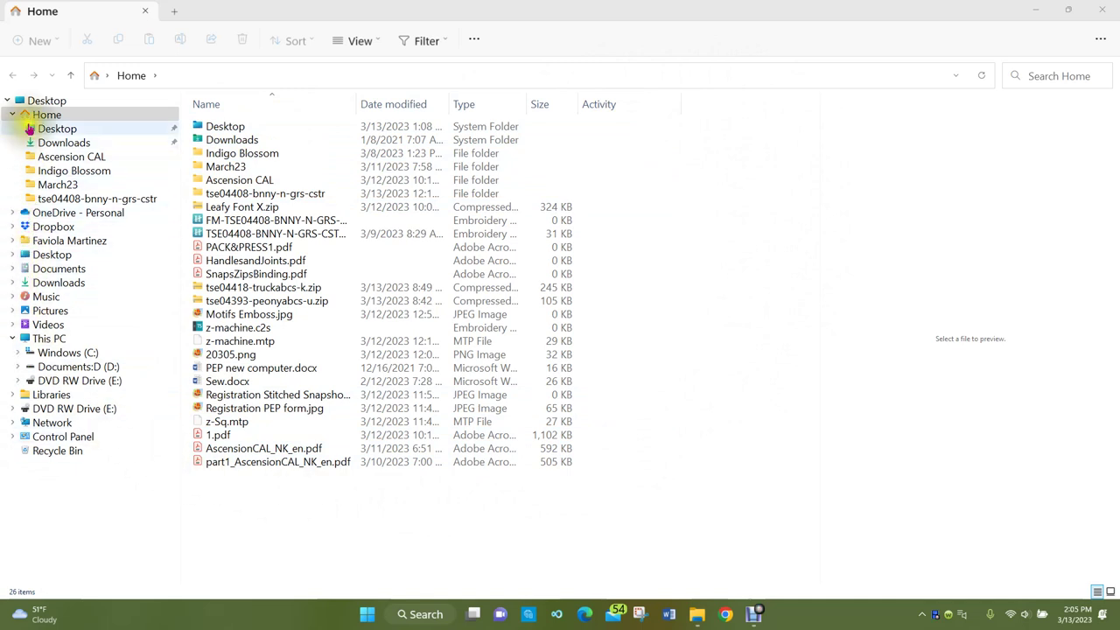
left_click(13, 244)
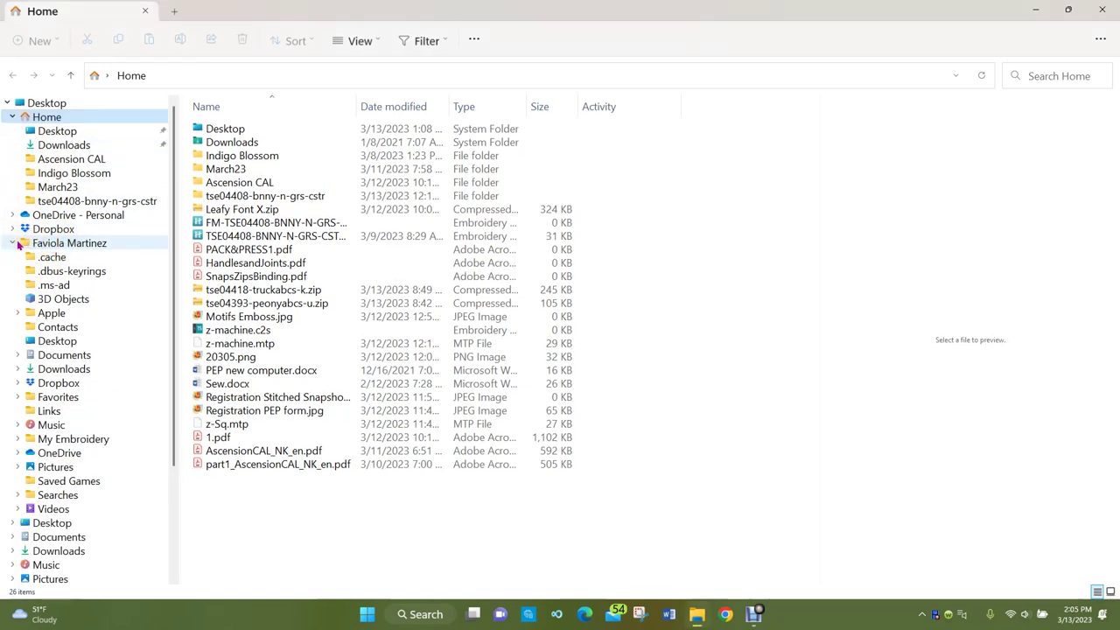
left_click(12, 243)
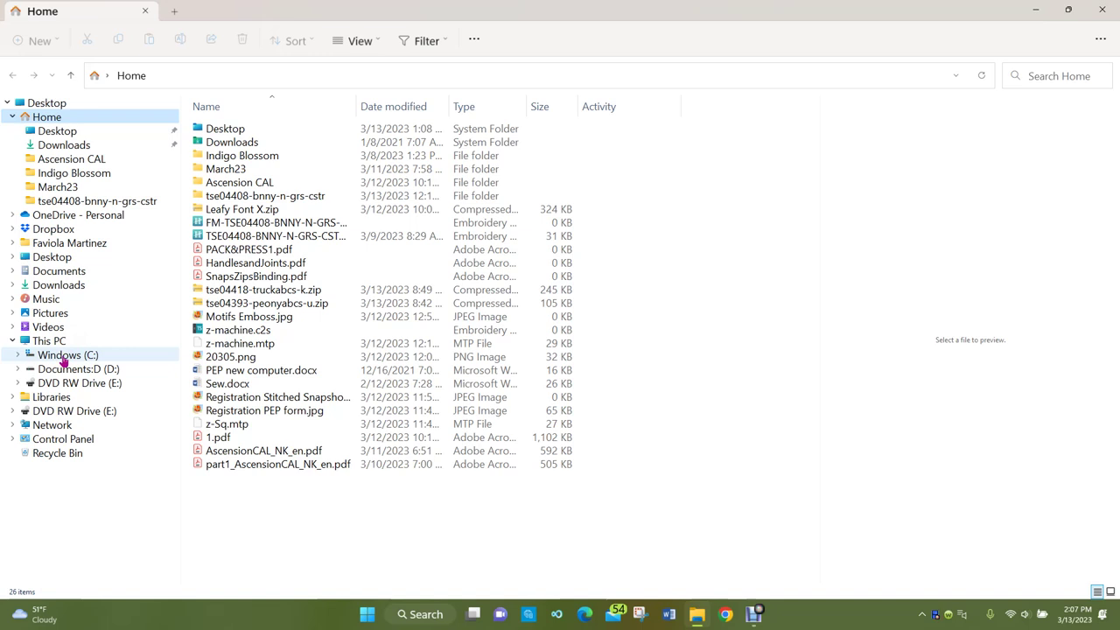
Open This PC and compare the storage space of the Windows (C:) and Documents:D (D:) drives
mouse_move(690, 617)
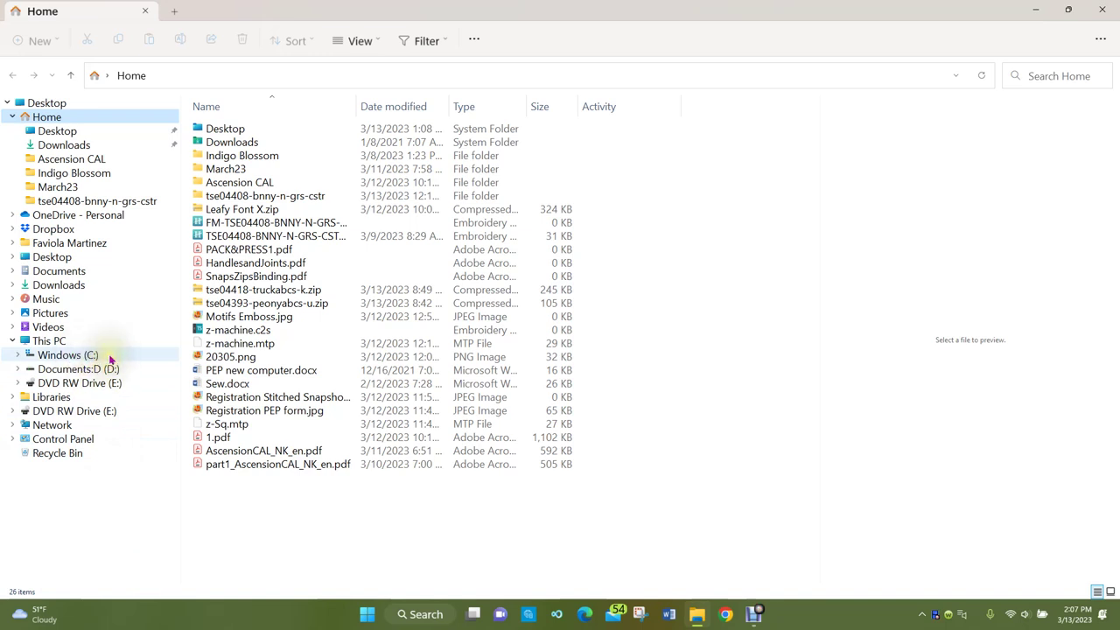
left_click(48, 345)
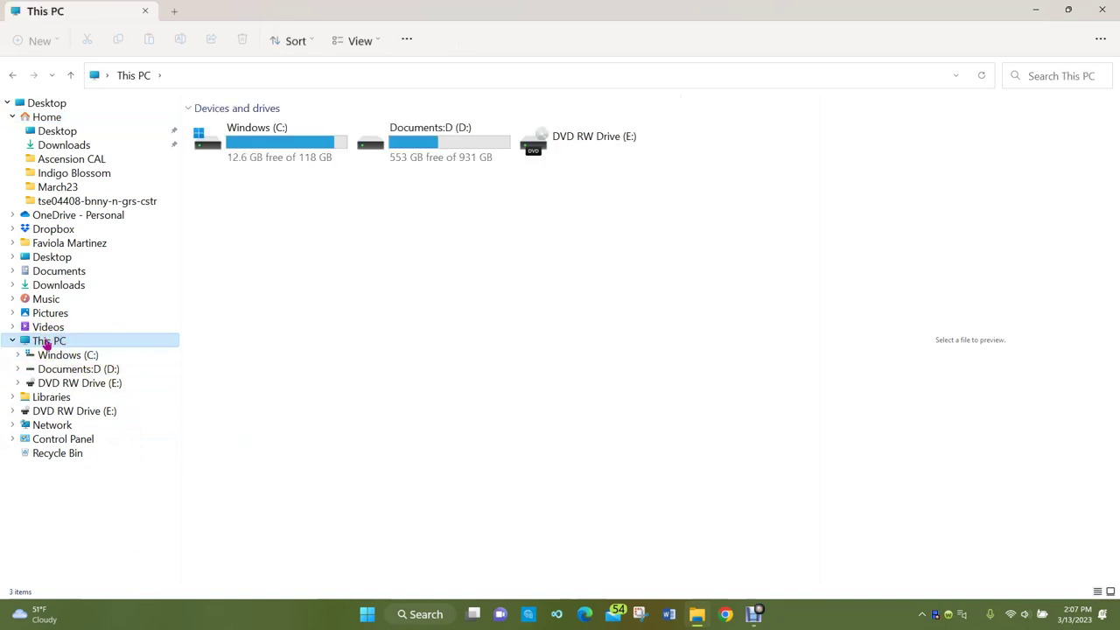
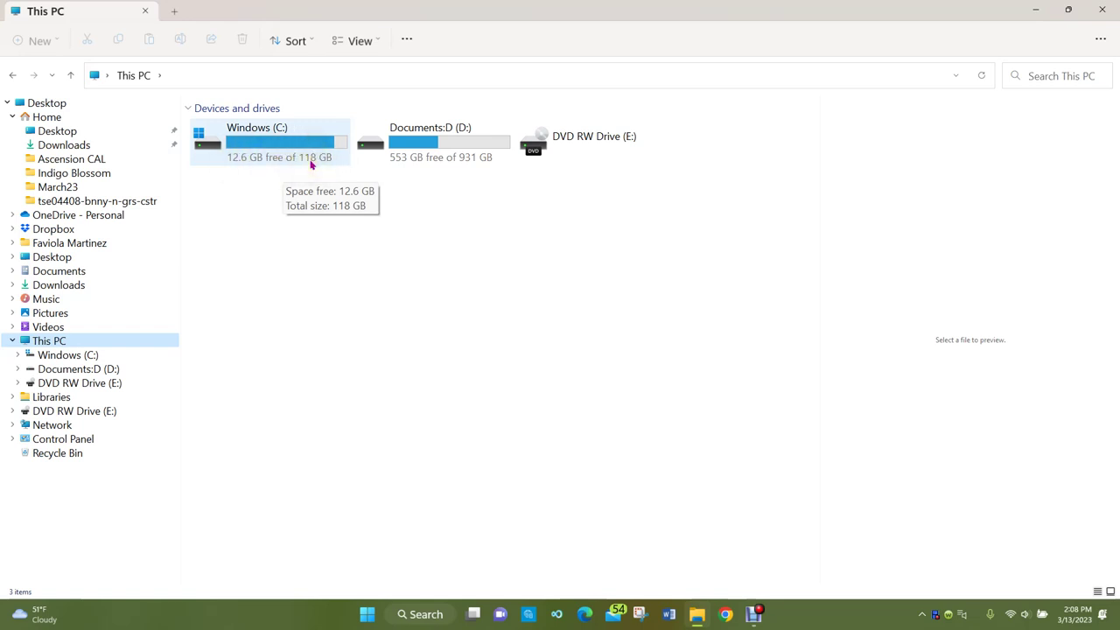
left_click(279, 137)
left_click(416, 134)
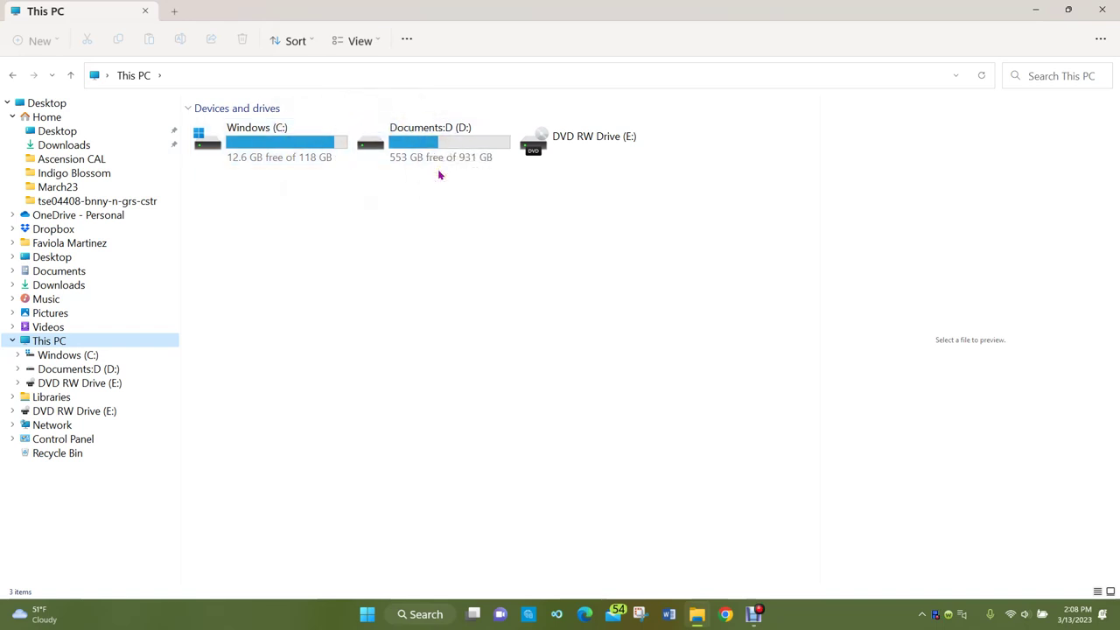
left_click(472, 164)
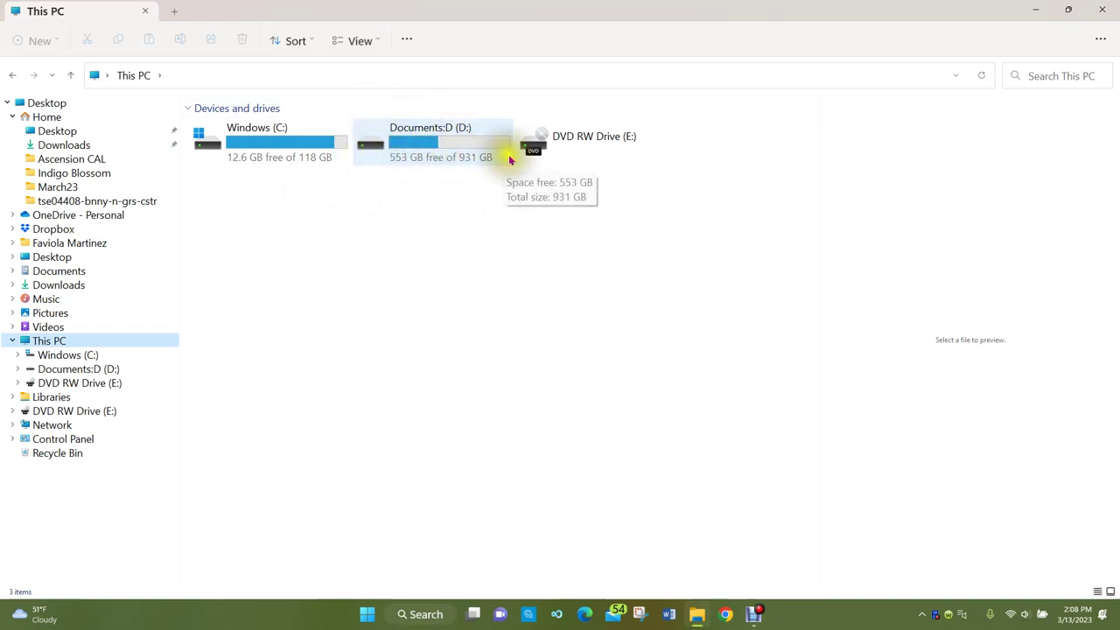
left_click(237, 133)
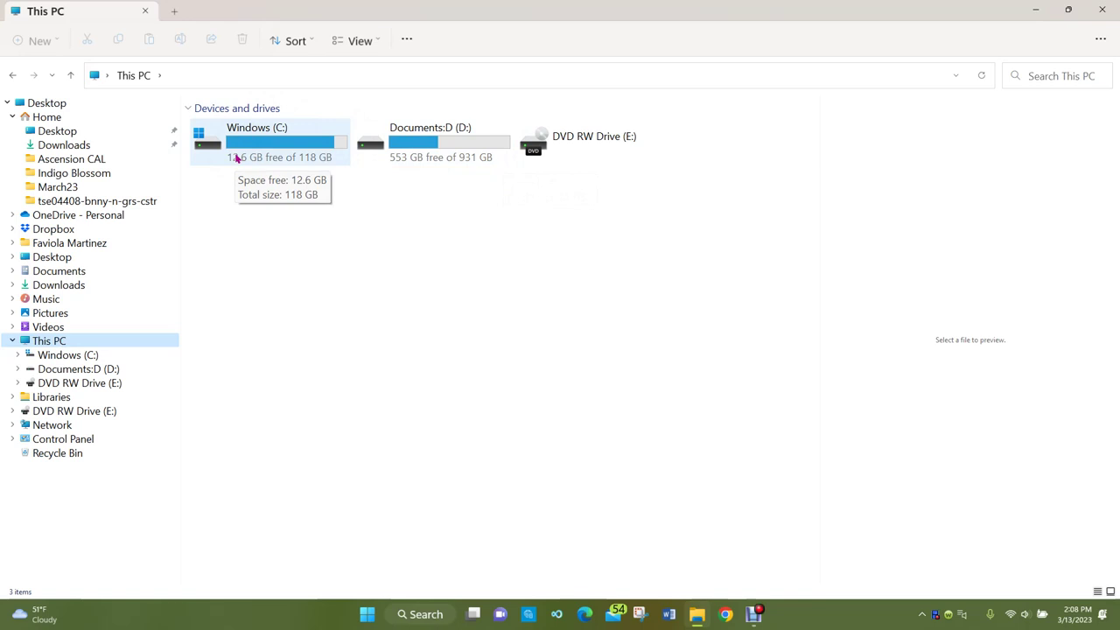
left_click(434, 146)
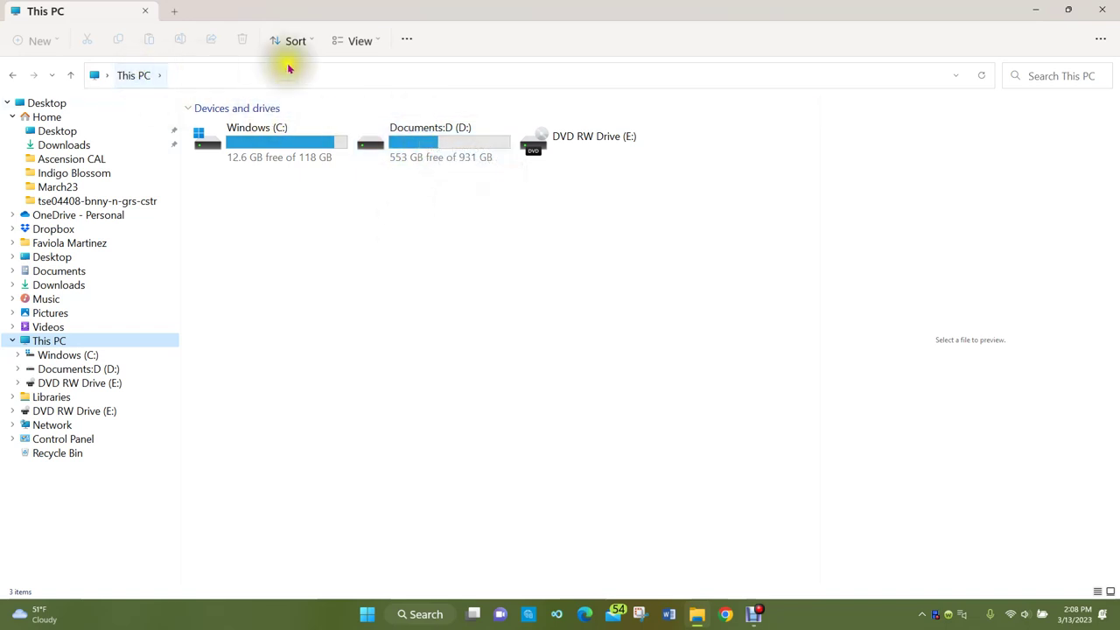
Open the Documents:D (D:) drive and select the starred personal documents folder to examine its details
double_click(410, 141)
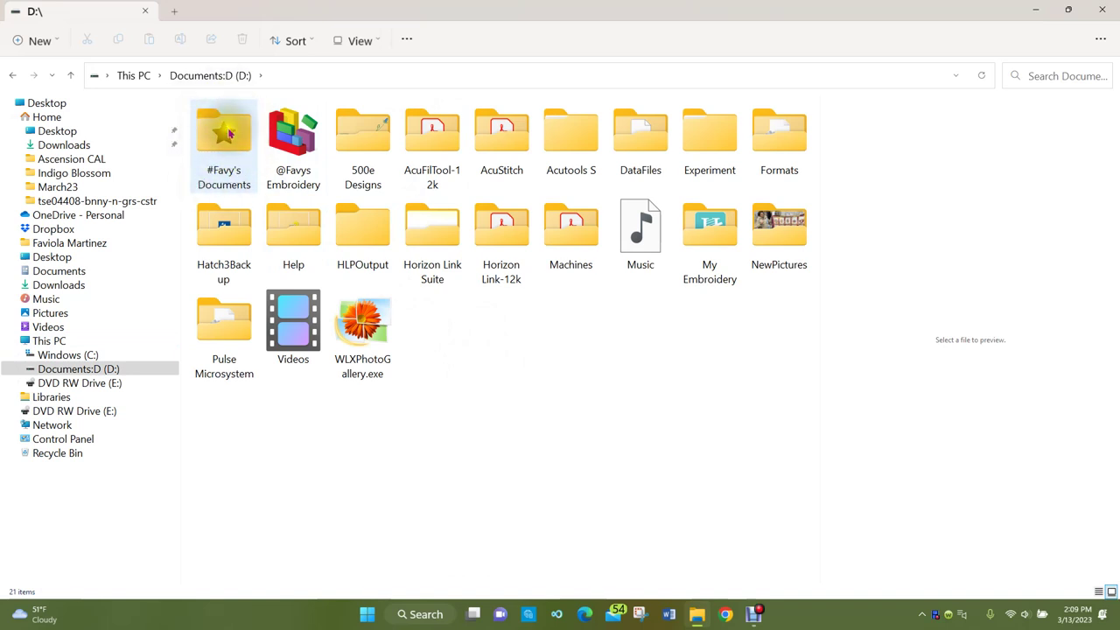
mouse_move(229, 147)
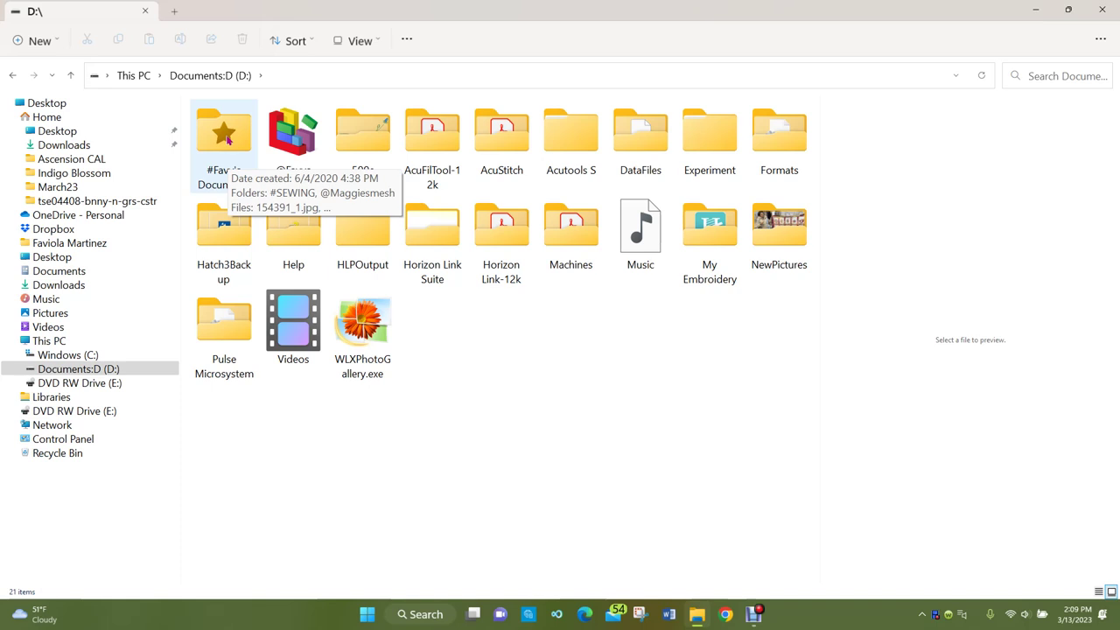
left_click(227, 140)
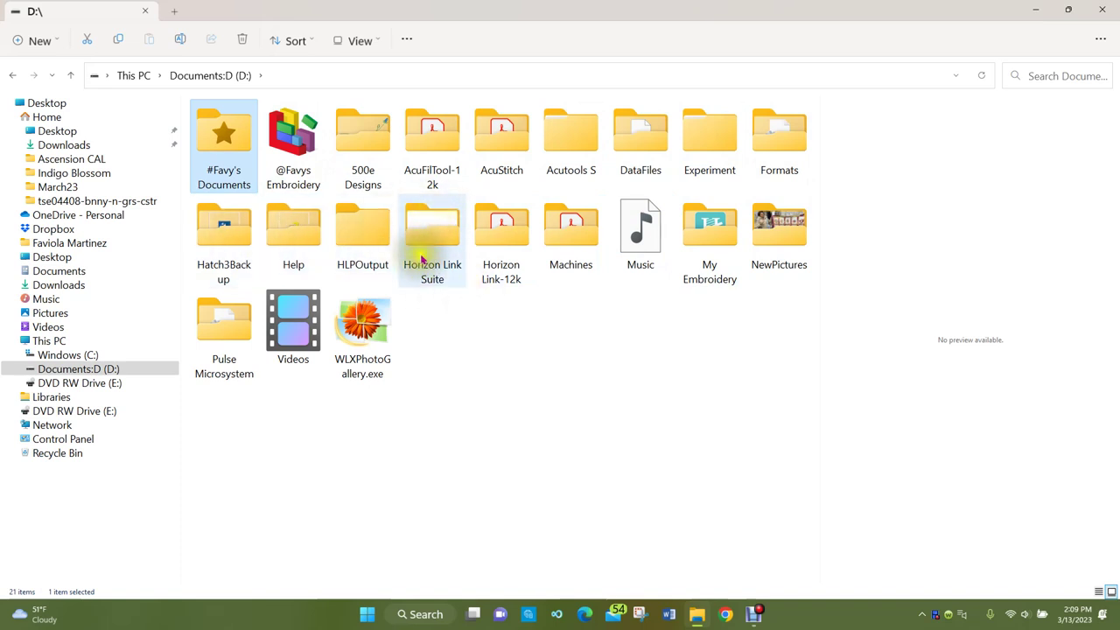
mouse_move(444, 274)
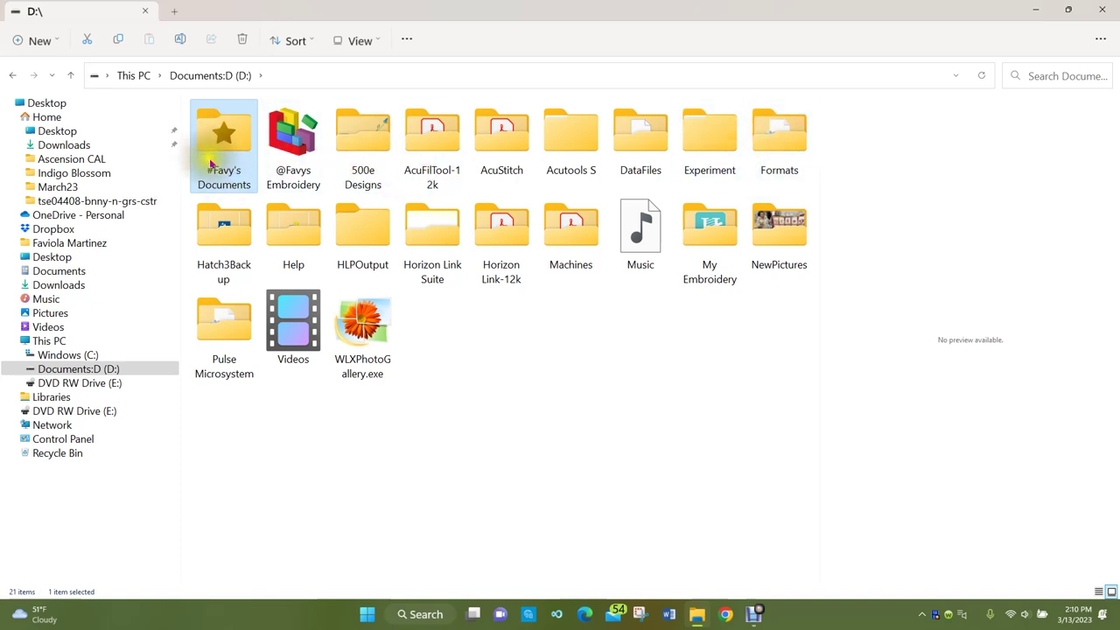
mouse_move(234, 150)
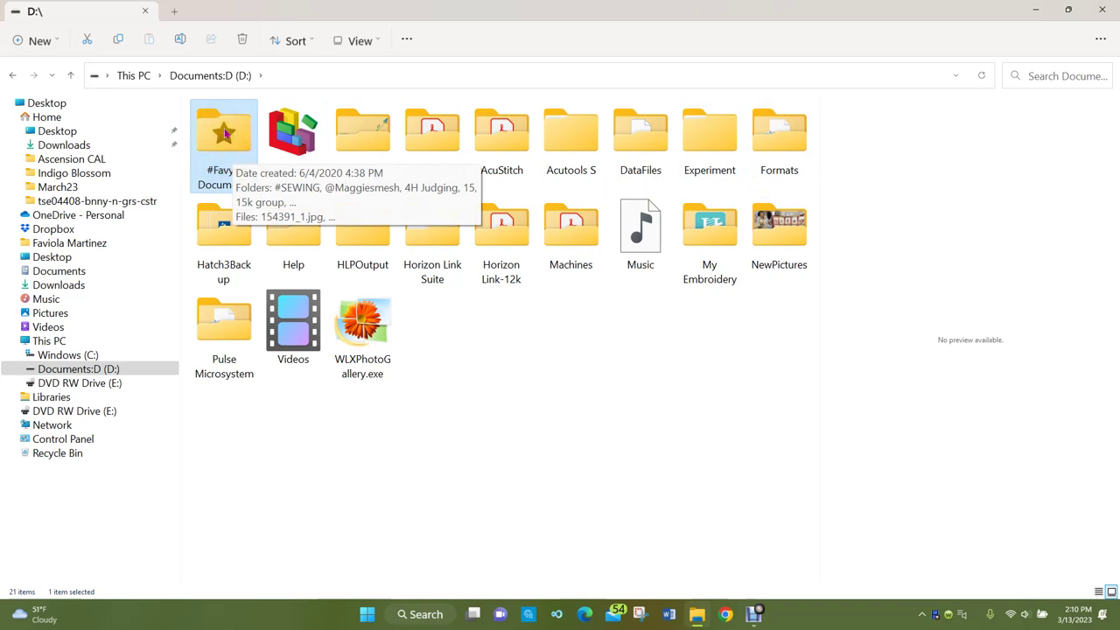
left_click(220, 168)
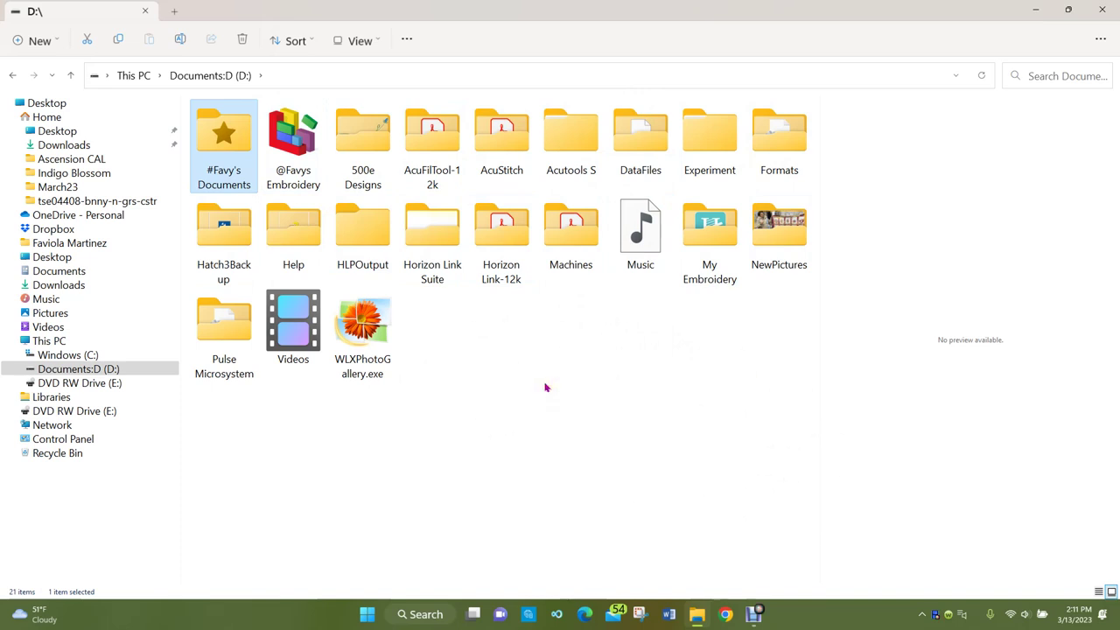
Create a new folder named Class on the Documents:D (D:) drive
right_click(495, 338)
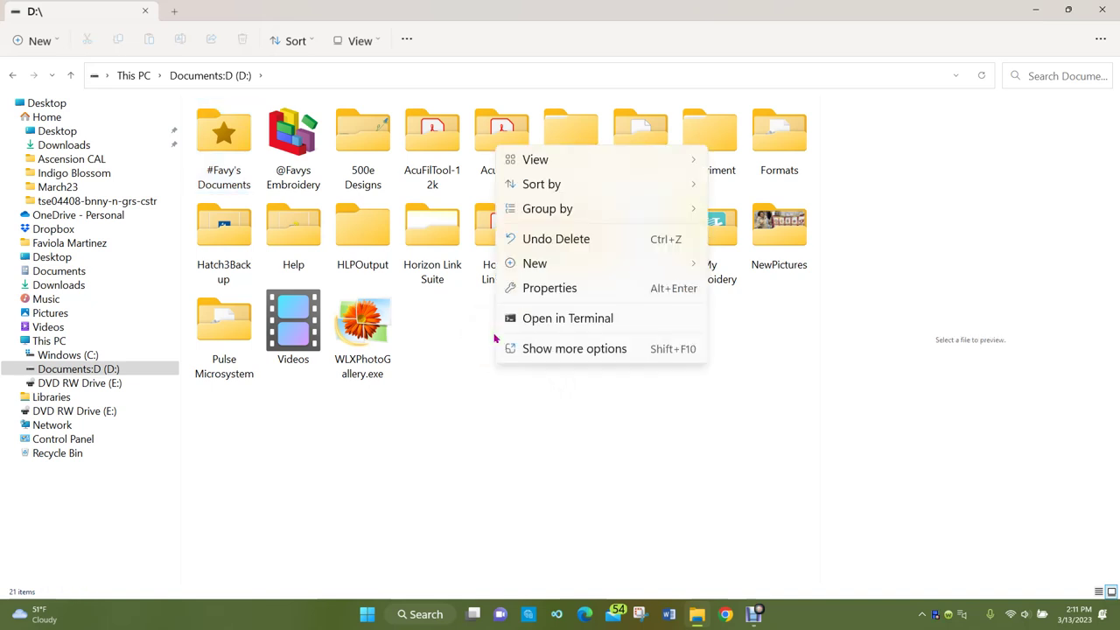
mouse_move(533, 265)
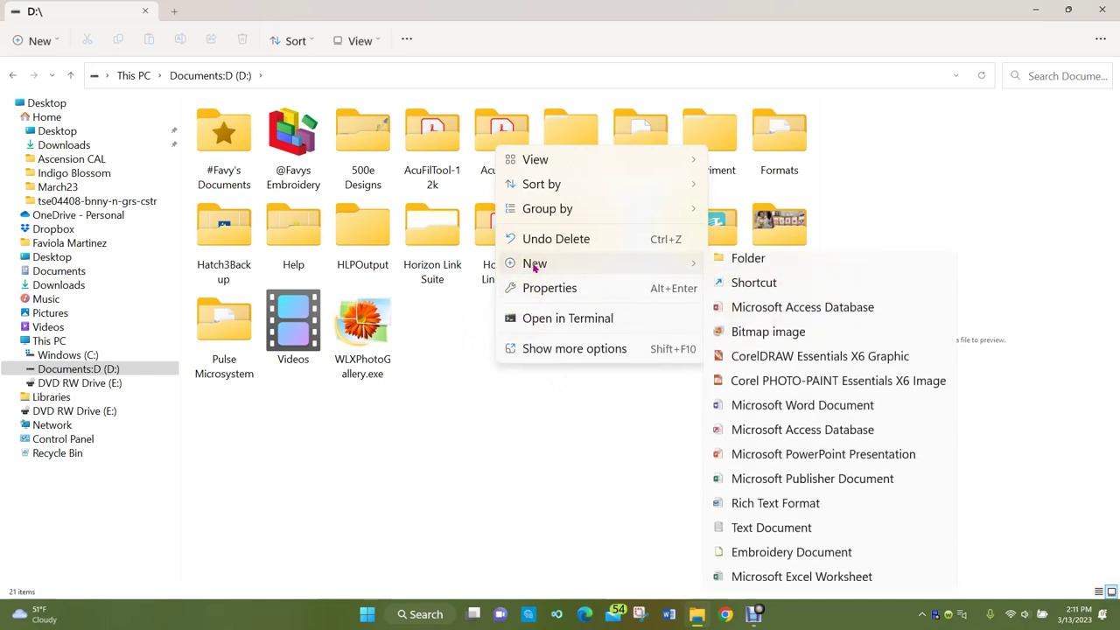
left_click(761, 268)
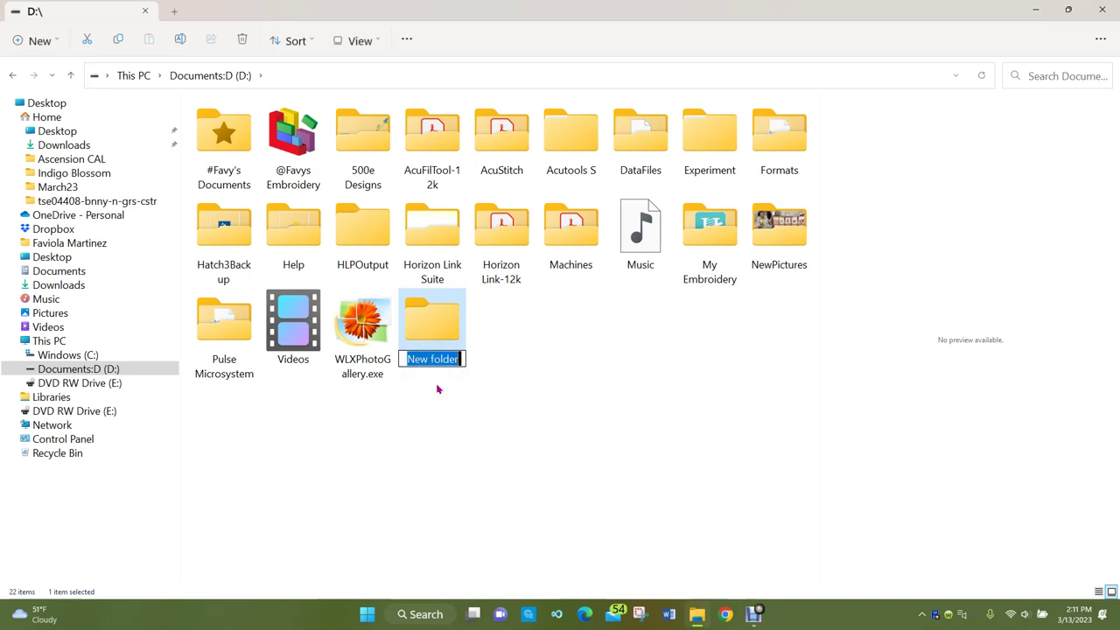
type("Class")
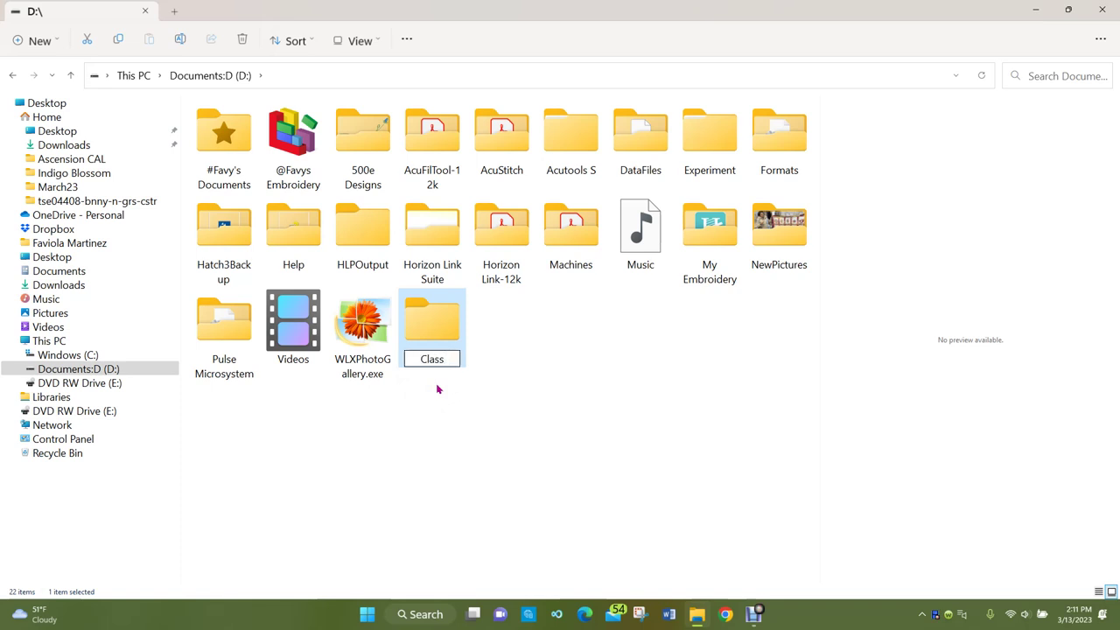
left_click(722, 162)
key("Return")
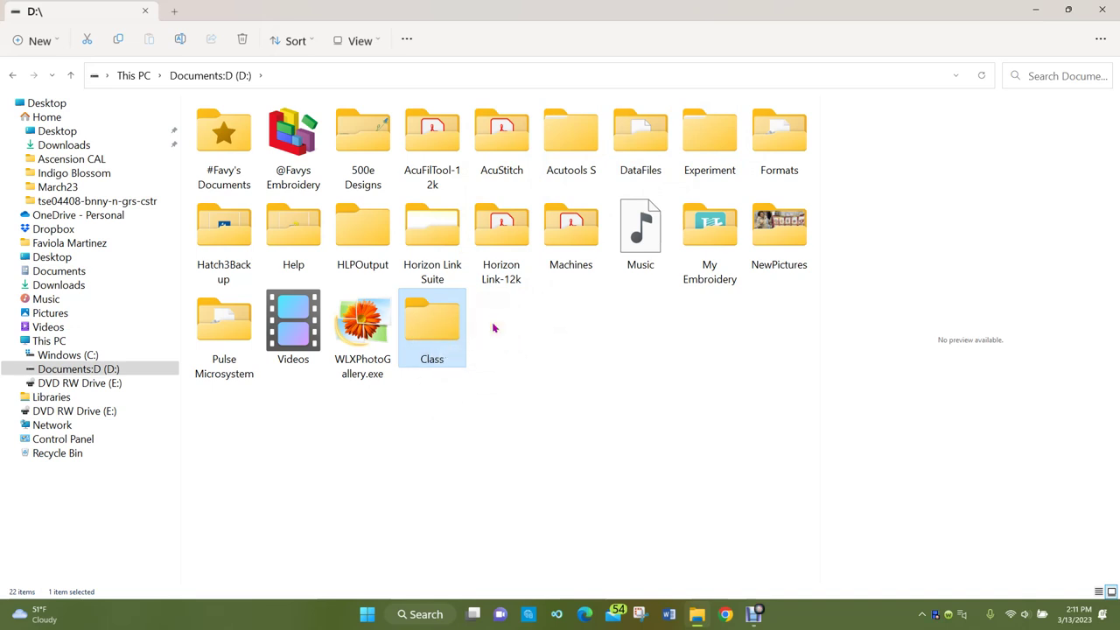
Open the Class folder and create a subfolder inside it, keeping the default name
double_click(432, 325)
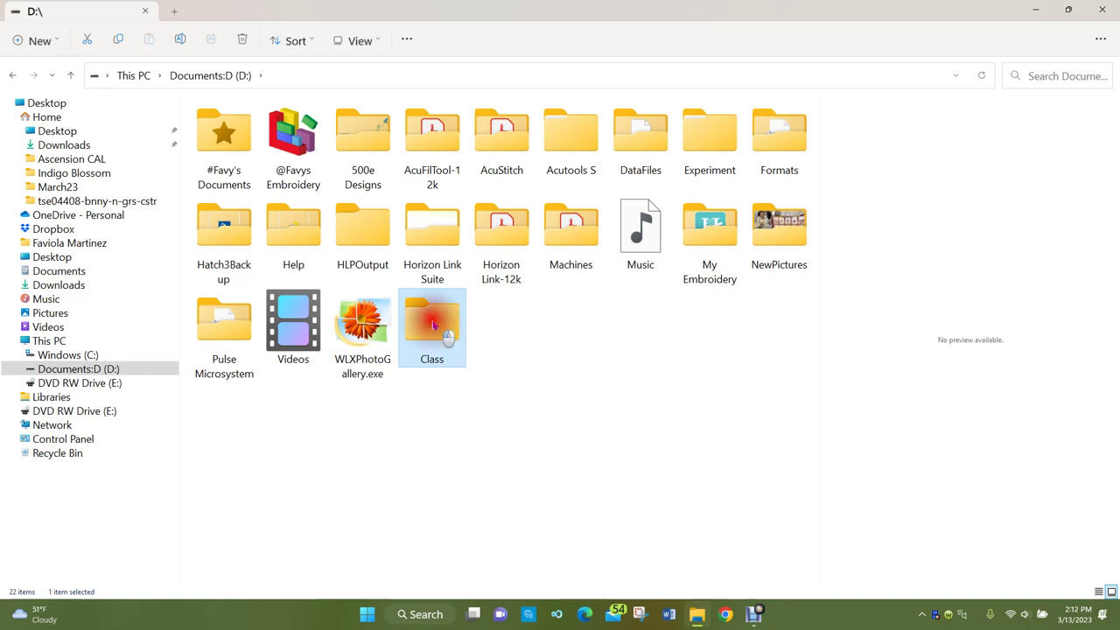
left_click(347, 221)
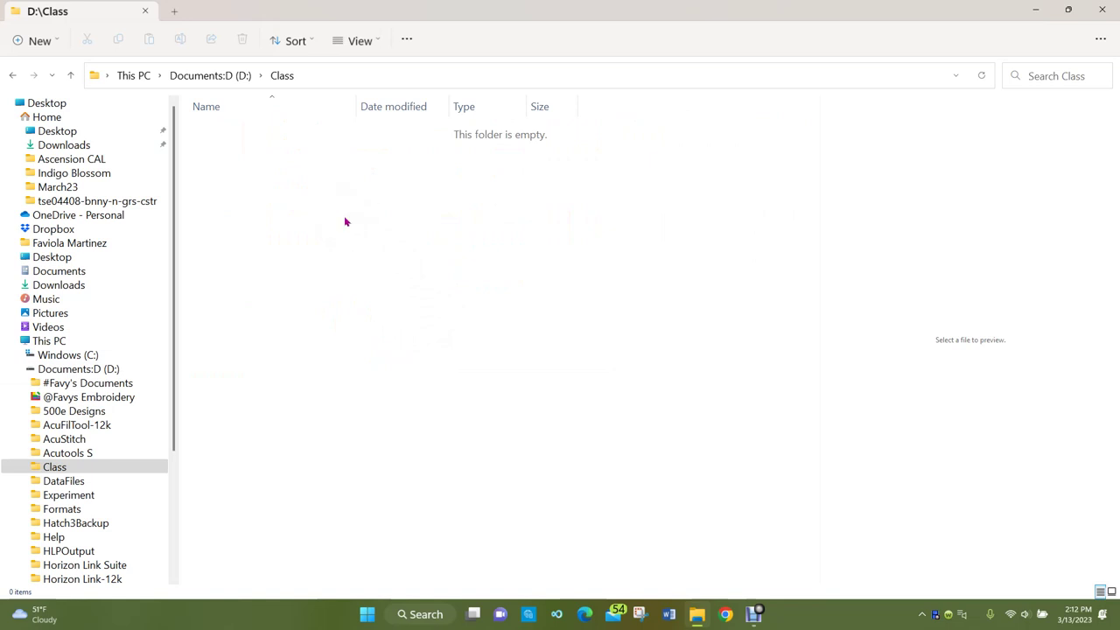
left_click(342, 225)
right_click(343, 228)
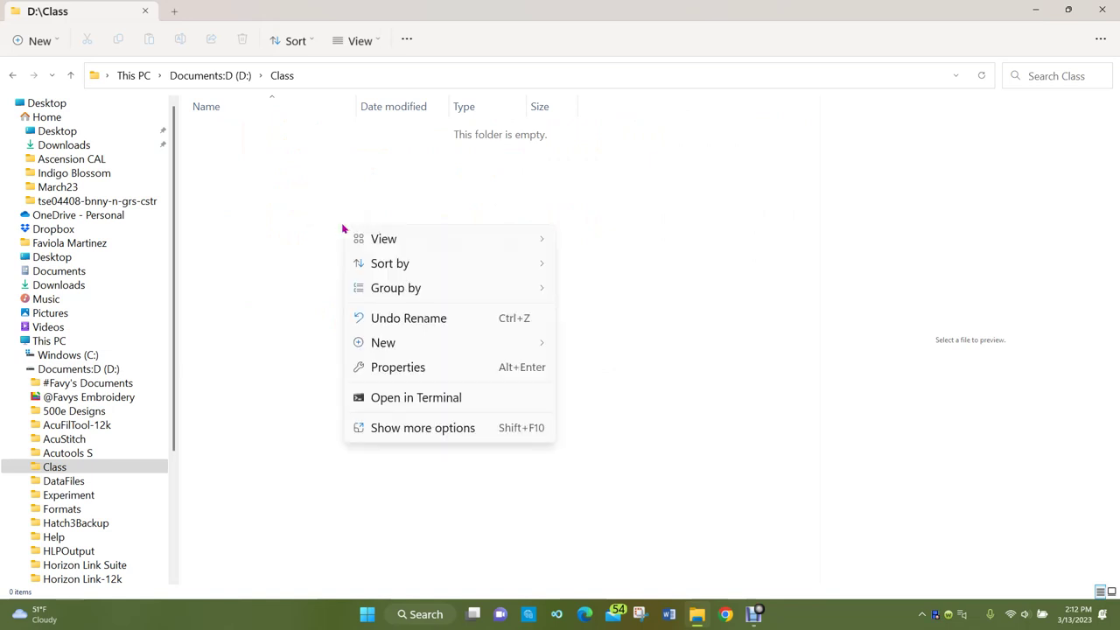
mouse_move(391, 346)
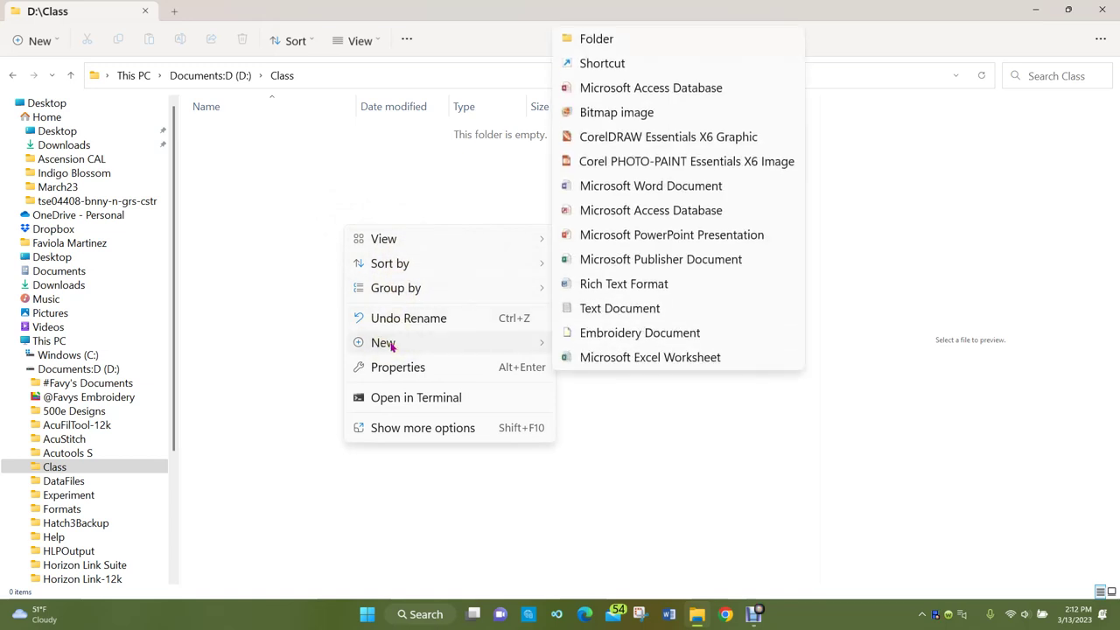
left_click(601, 42)
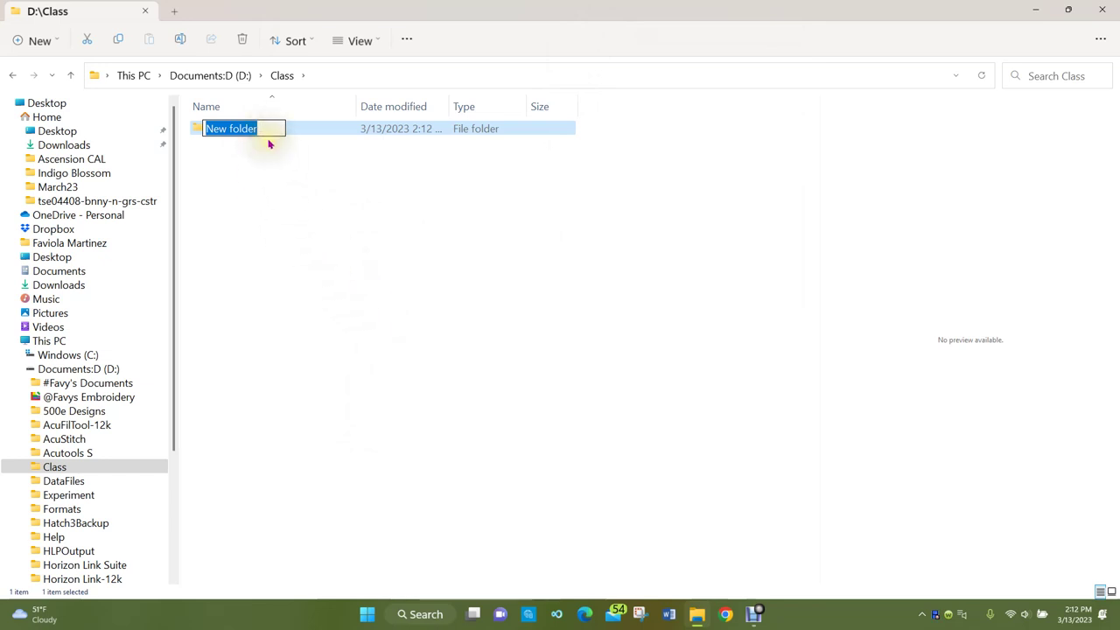
left_click(354, 290)
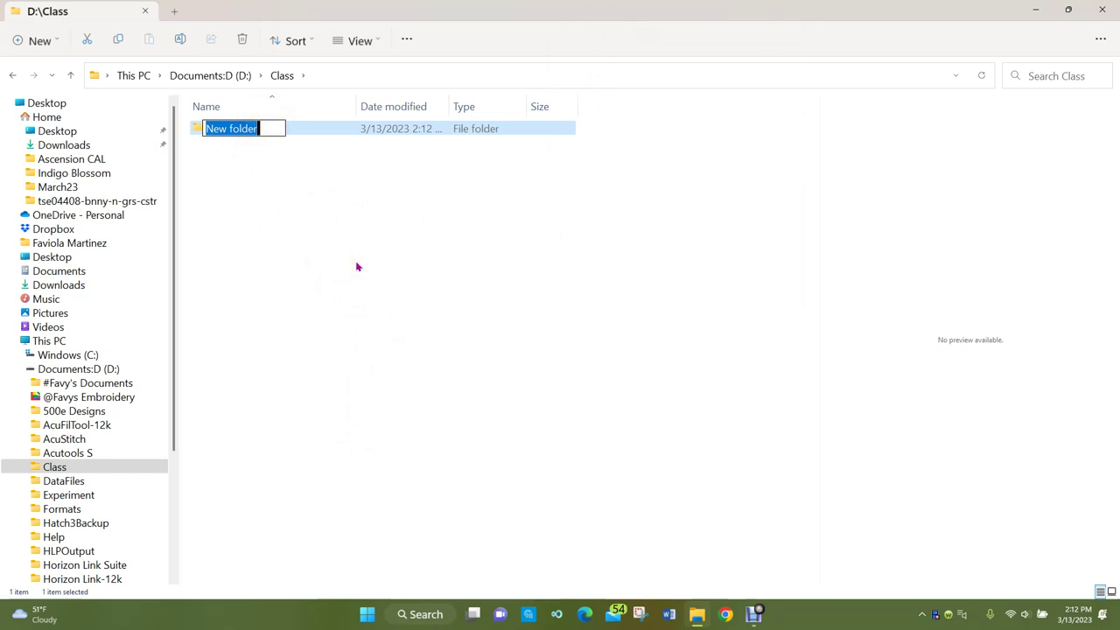
left_click(354, 245)
key("Return")
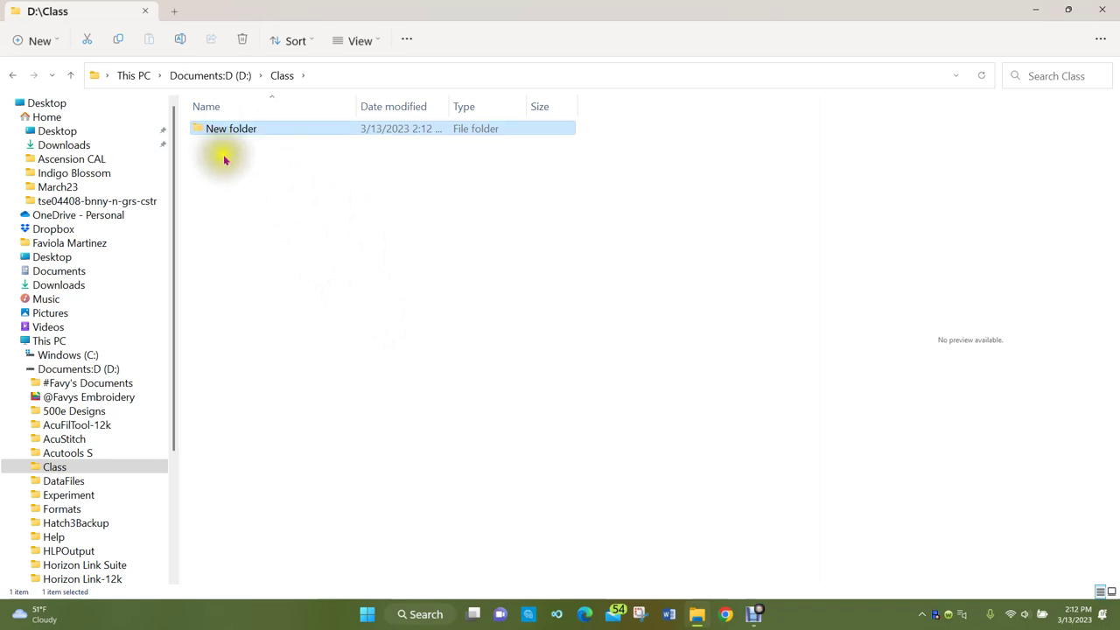
Return to the Documents:D (D:) drive, open the embroidery folder whose name starts with @, and look through its subfolders
left_click(208, 77)
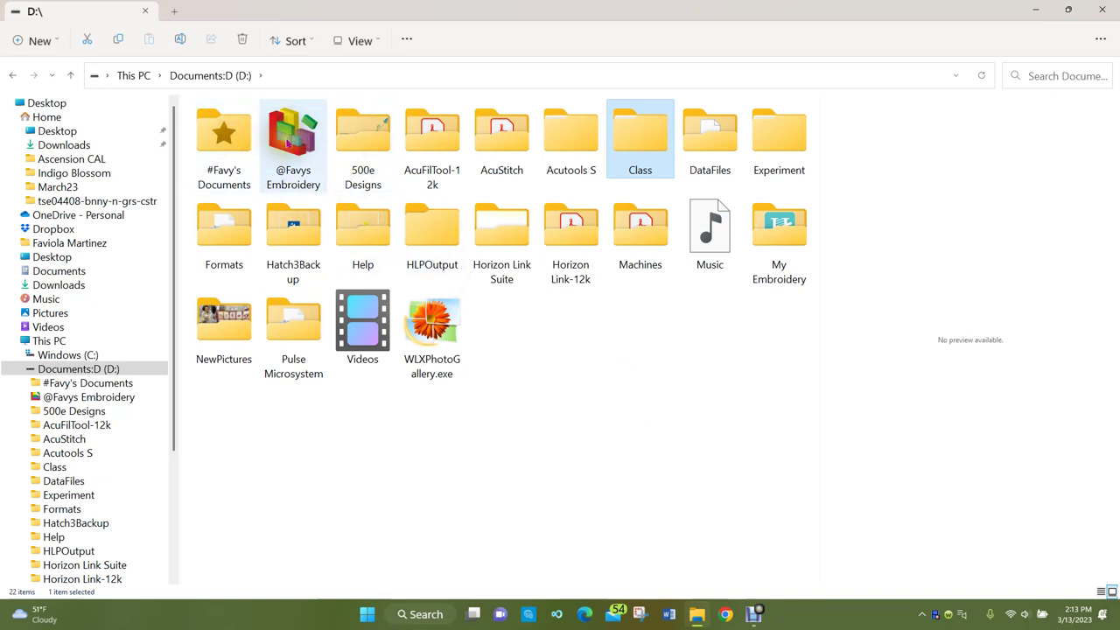
double_click(295, 140)
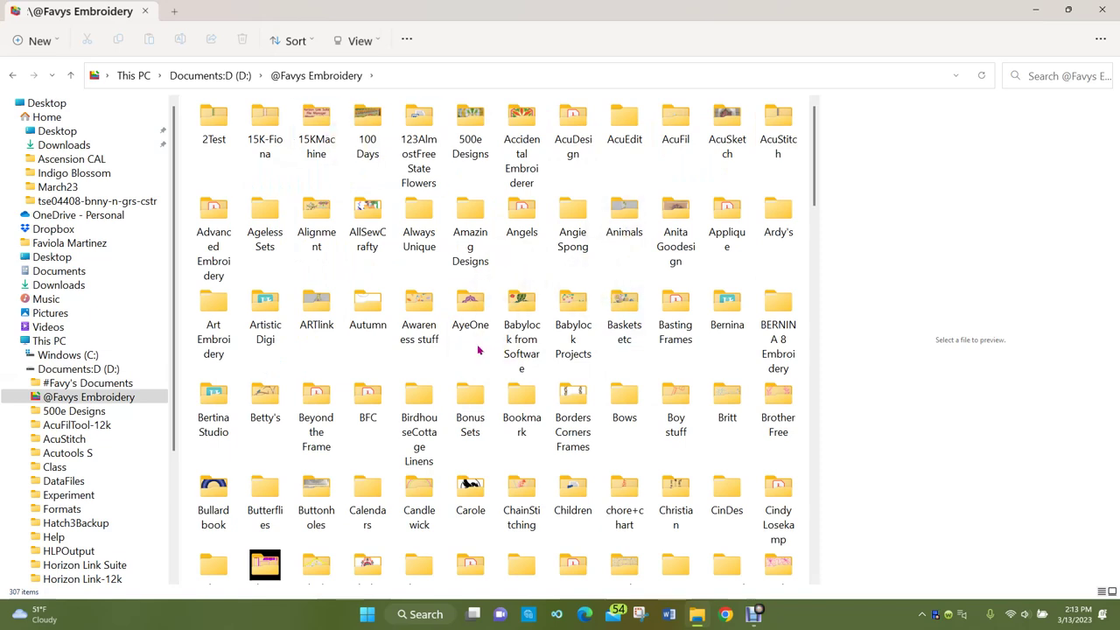
scroll(477, 350, "down", 10)
scroll(478, 350, "up", 10)
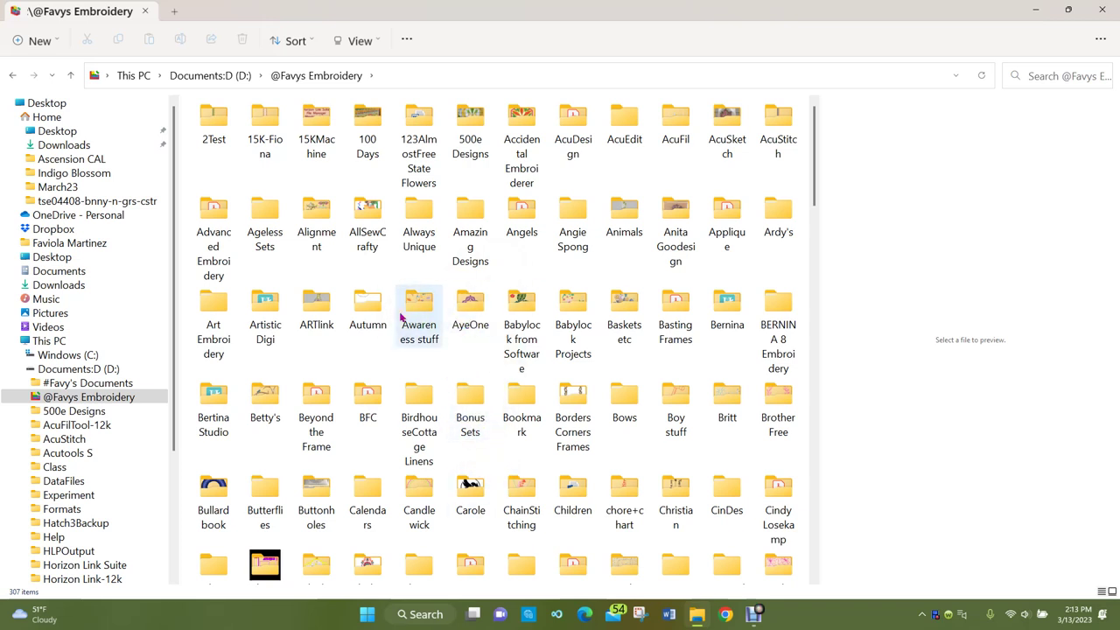
Show the embroidery folder's contents in List view, and switch the layout to Tiles
left_click(358, 41)
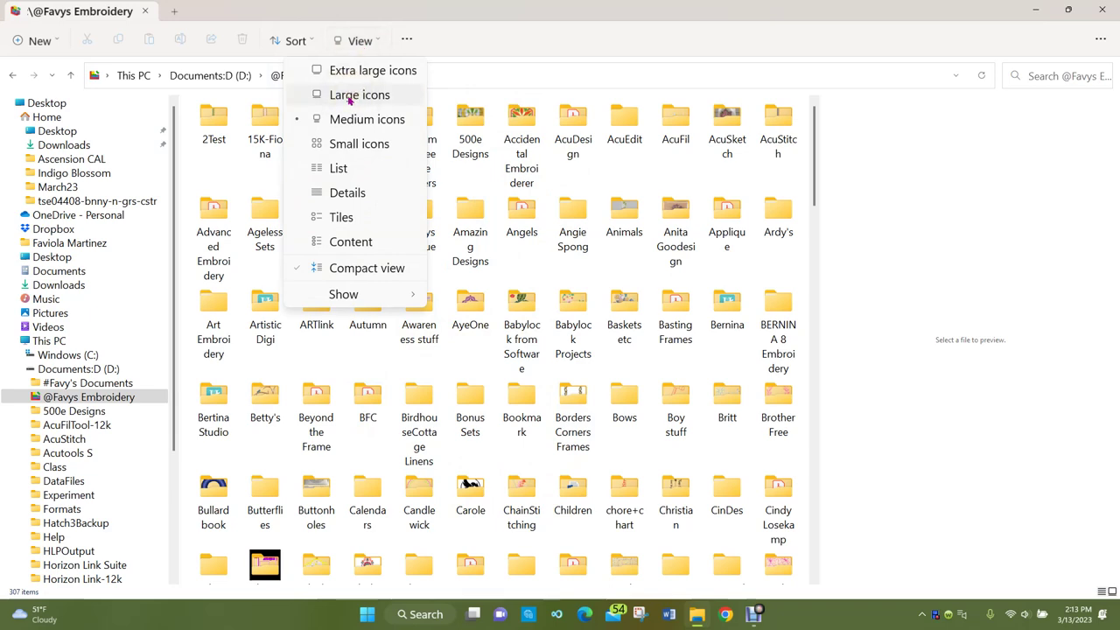
left_click(336, 167)
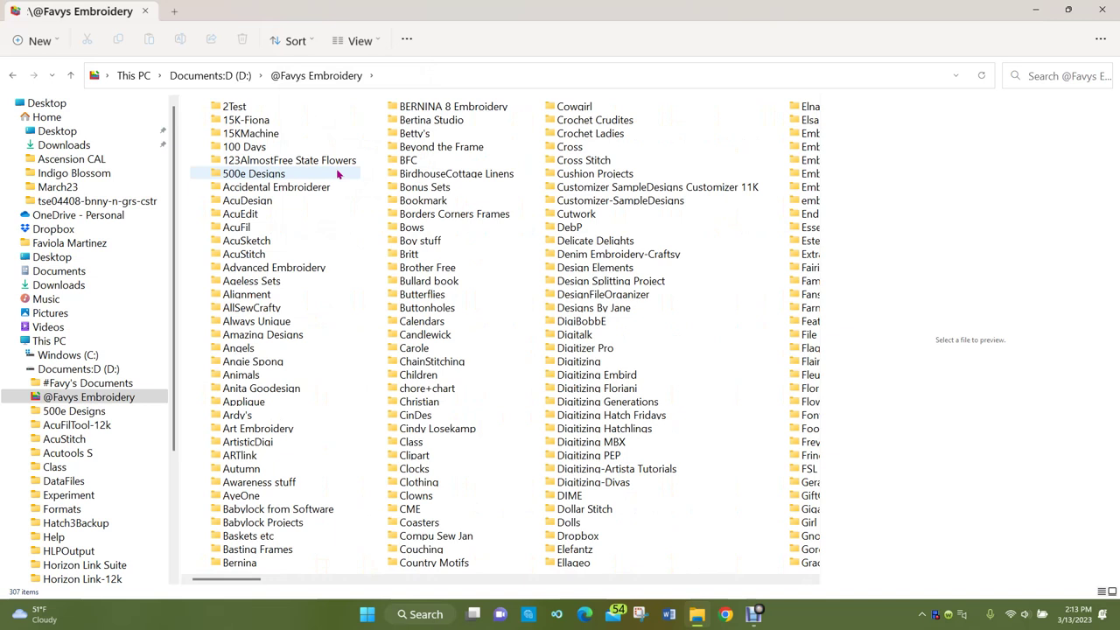
left_click(362, 41)
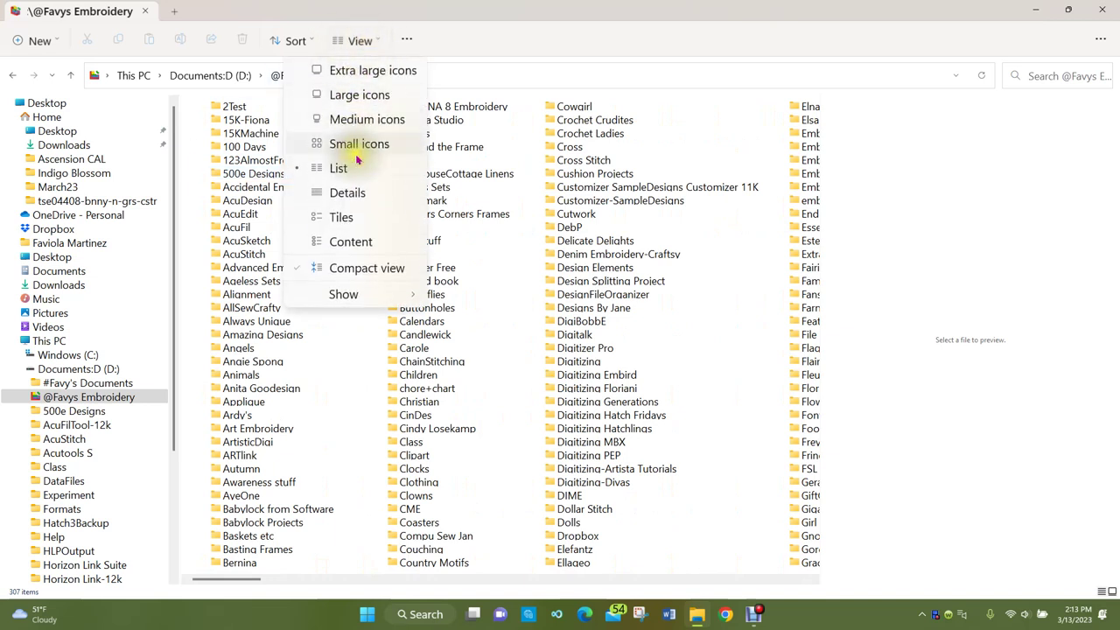
left_click(344, 222)
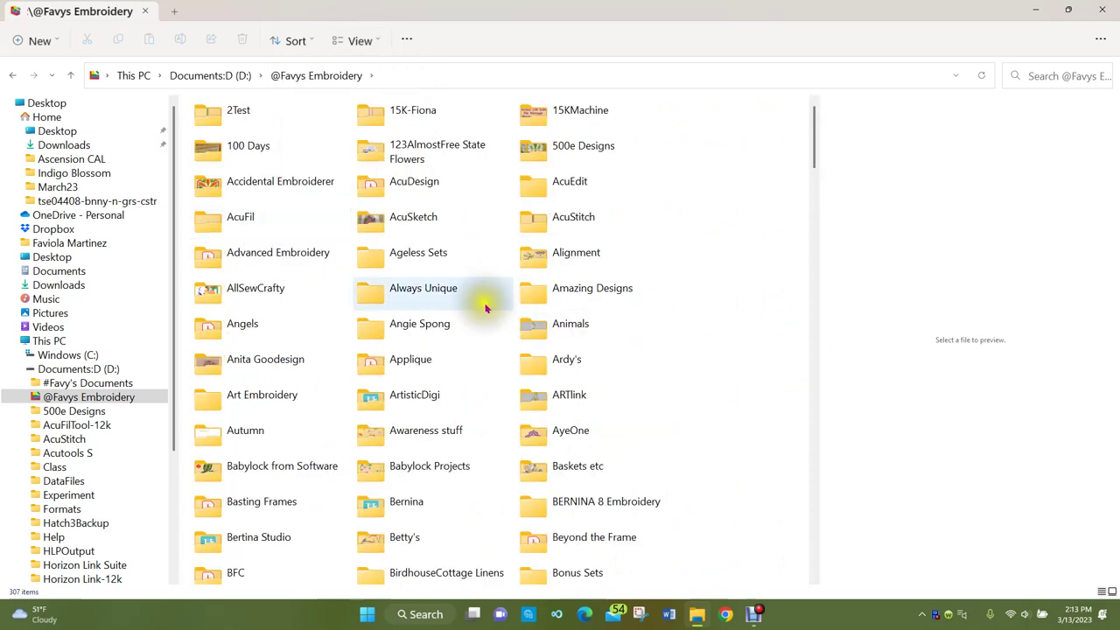
Open the Ageless Sets folder and display its contents as Large icons
double_click(376, 255)
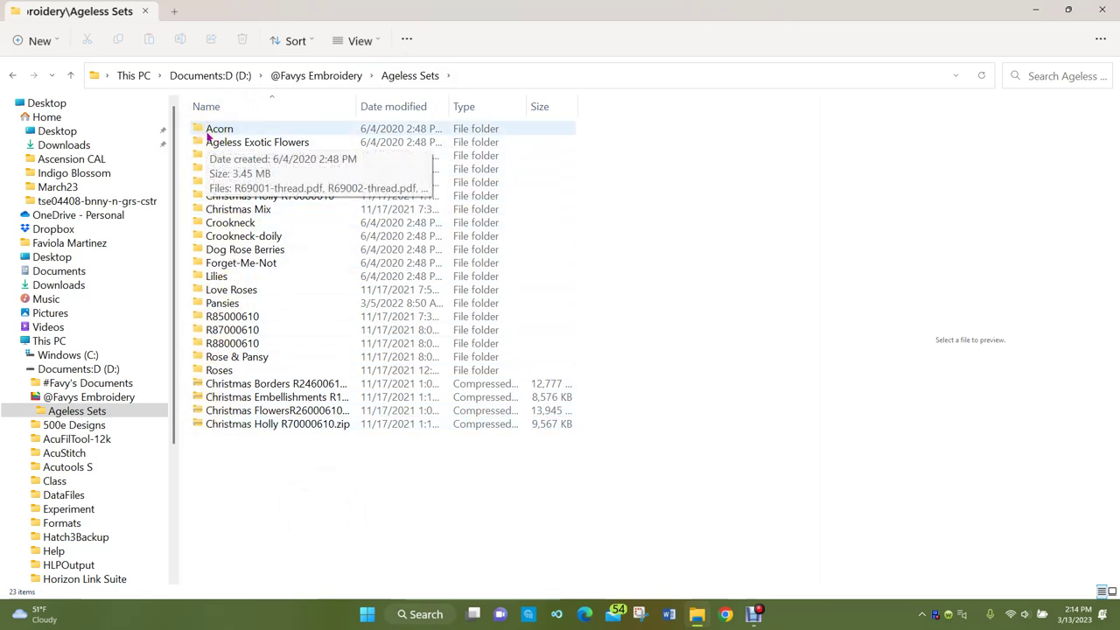
left_click(350, 42)
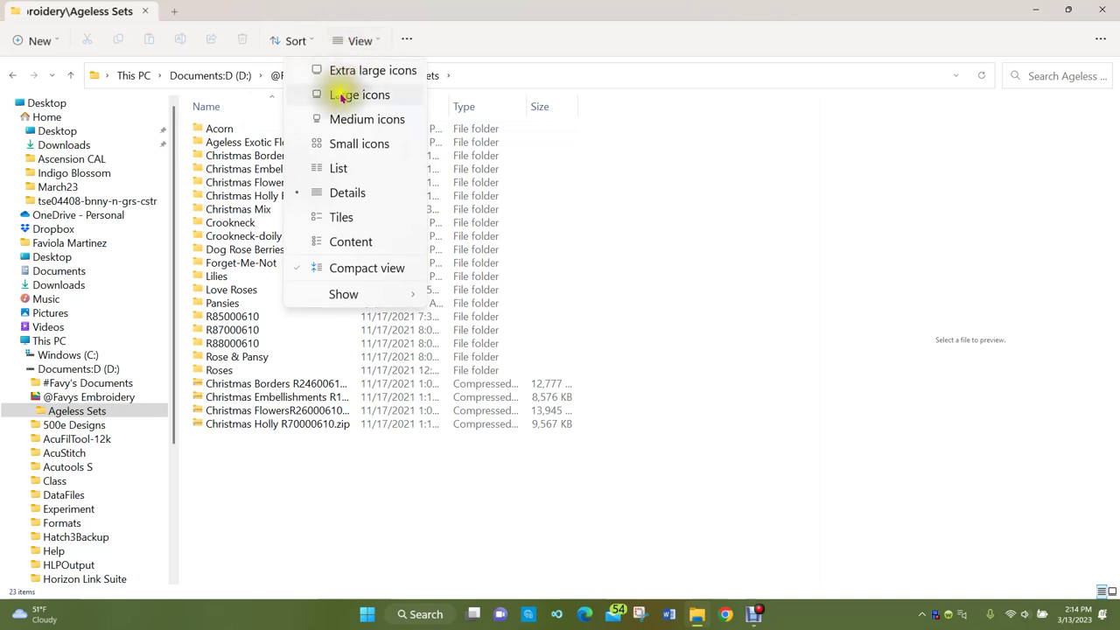
left_click(342, 95)
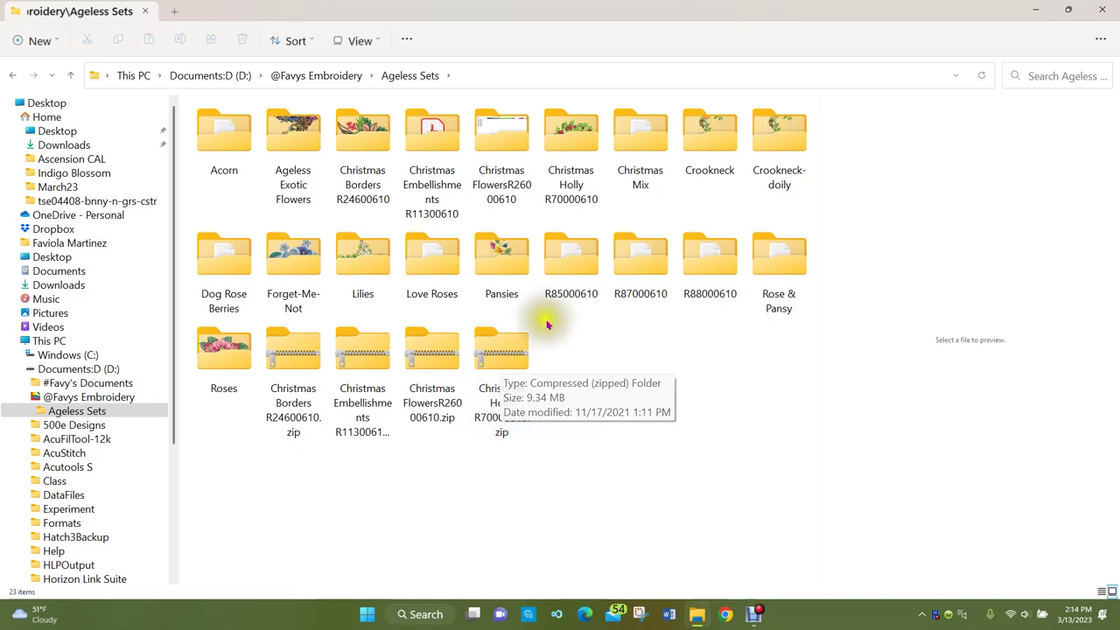
Review the extraction options and destination folders for Christmas Borders R24600610.zip, and leave without extracting
left_click(283, 347)
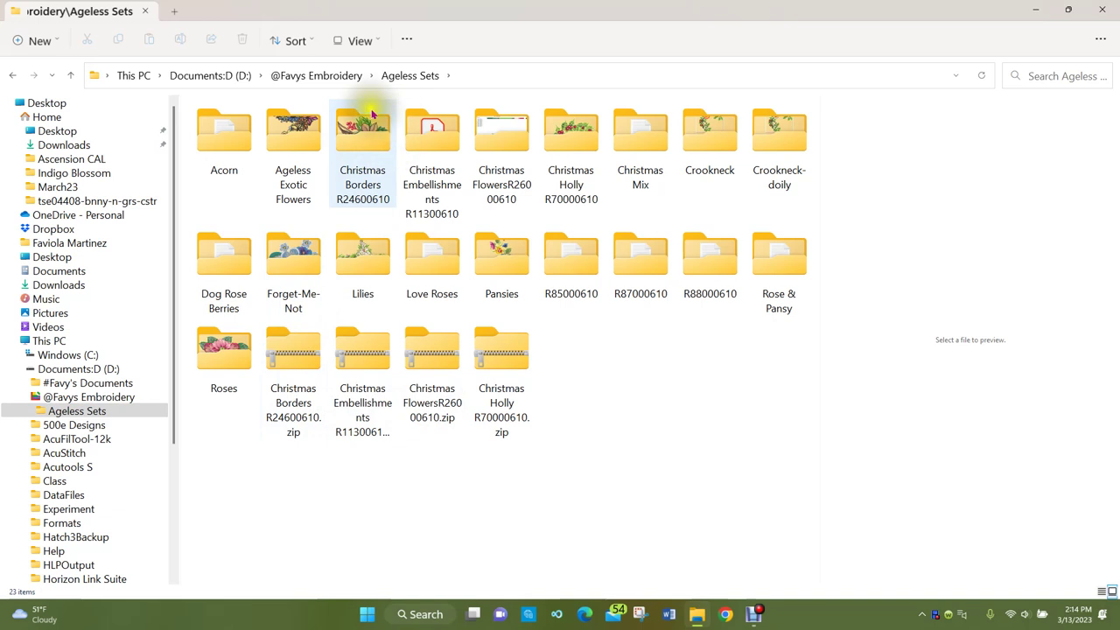
left_click(281, 354)
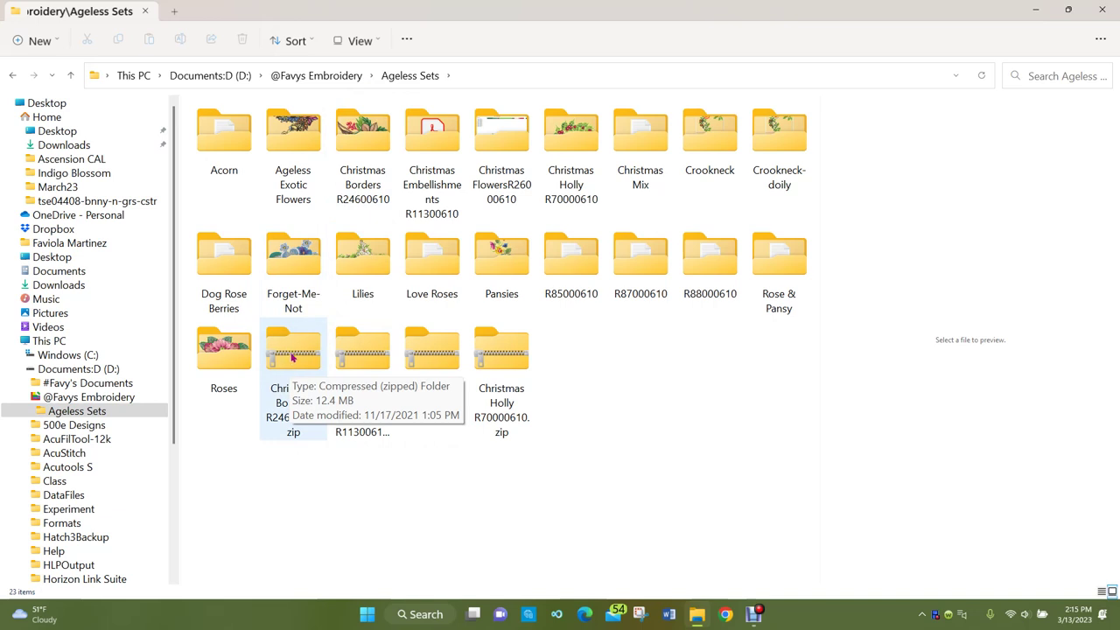
right_click(293, 355)
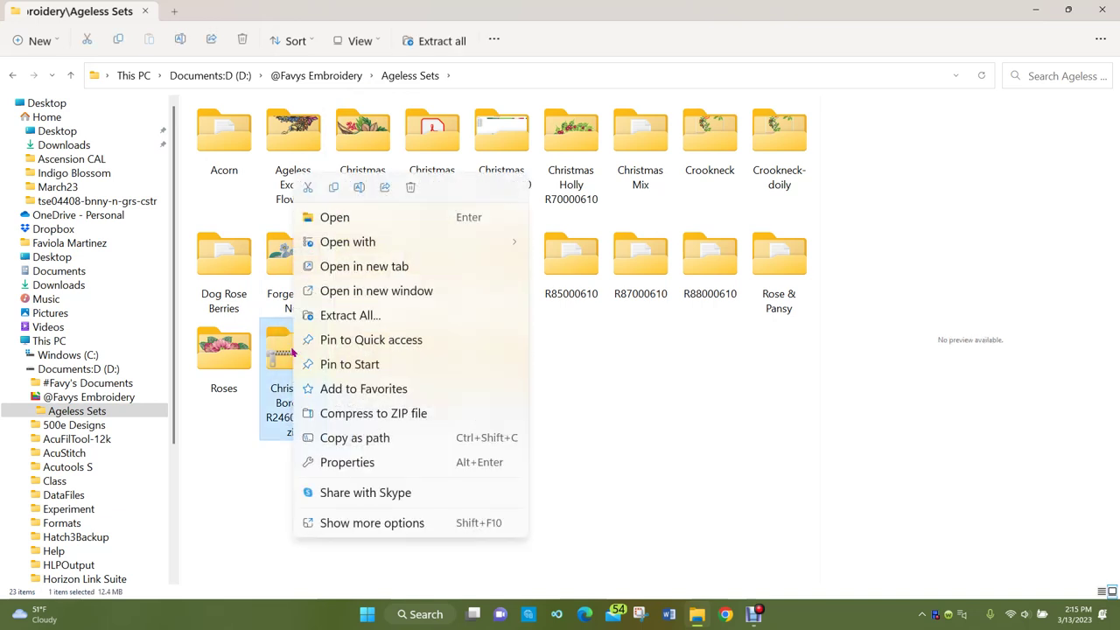
left_click(338, 317)
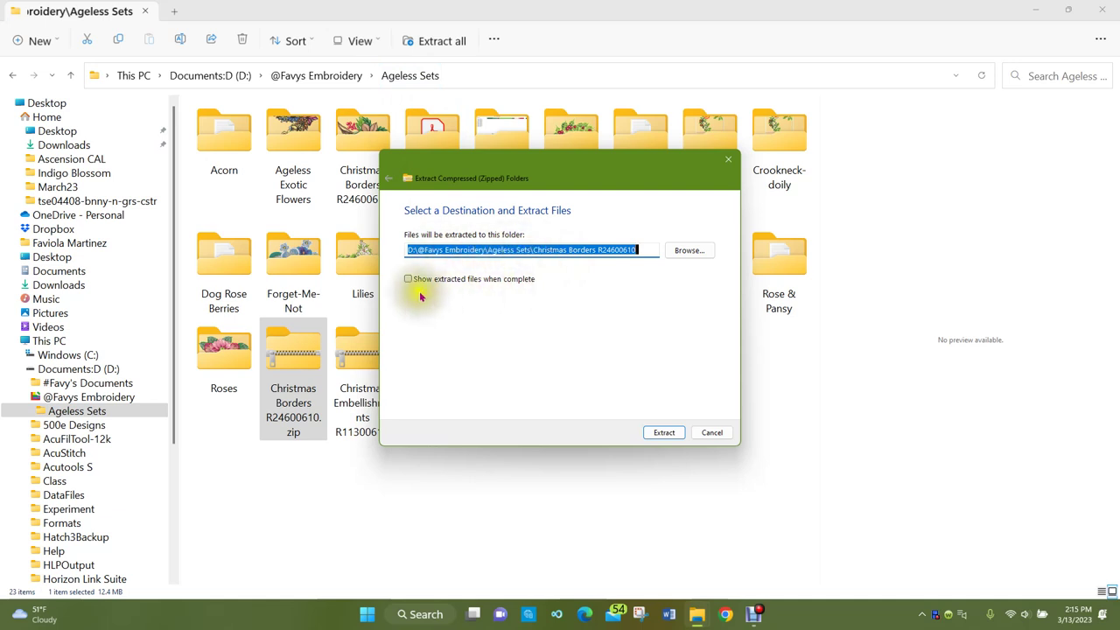
left_click(687, 251)
left_click(686, 251)
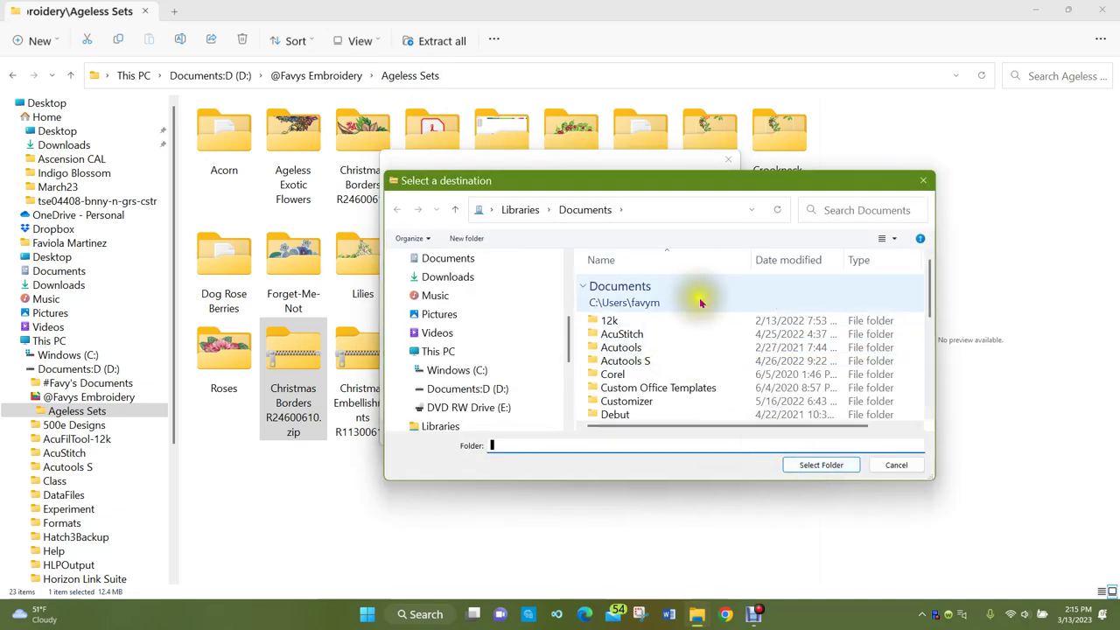
scroll(700, 302, "down", 1)
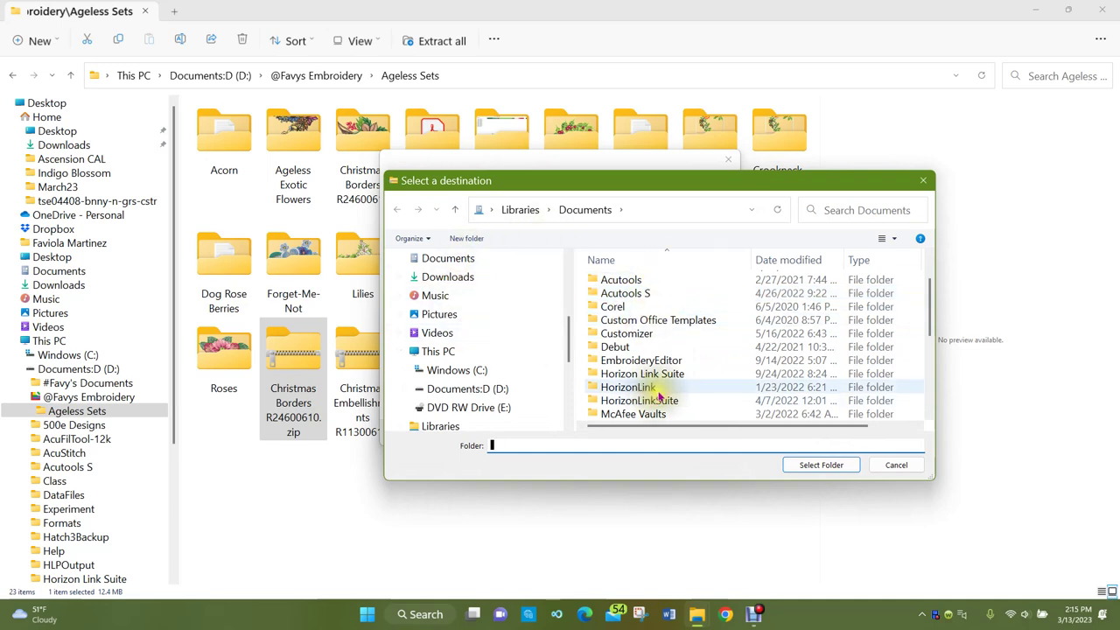
left_click(882, 450)
left_click(893, 465)
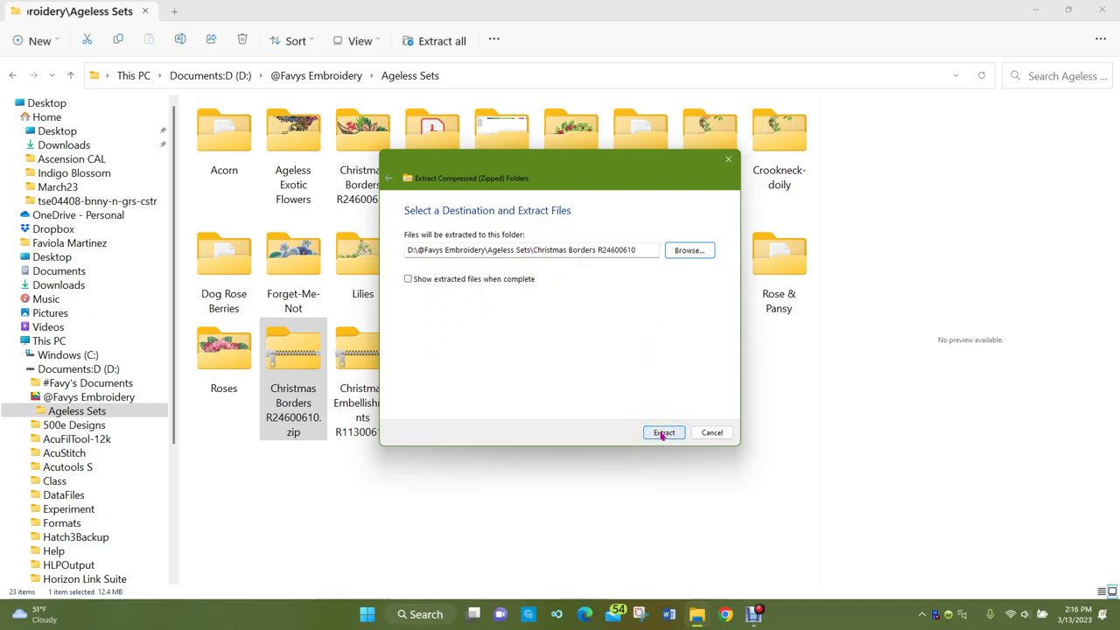
left_click(728, 159)
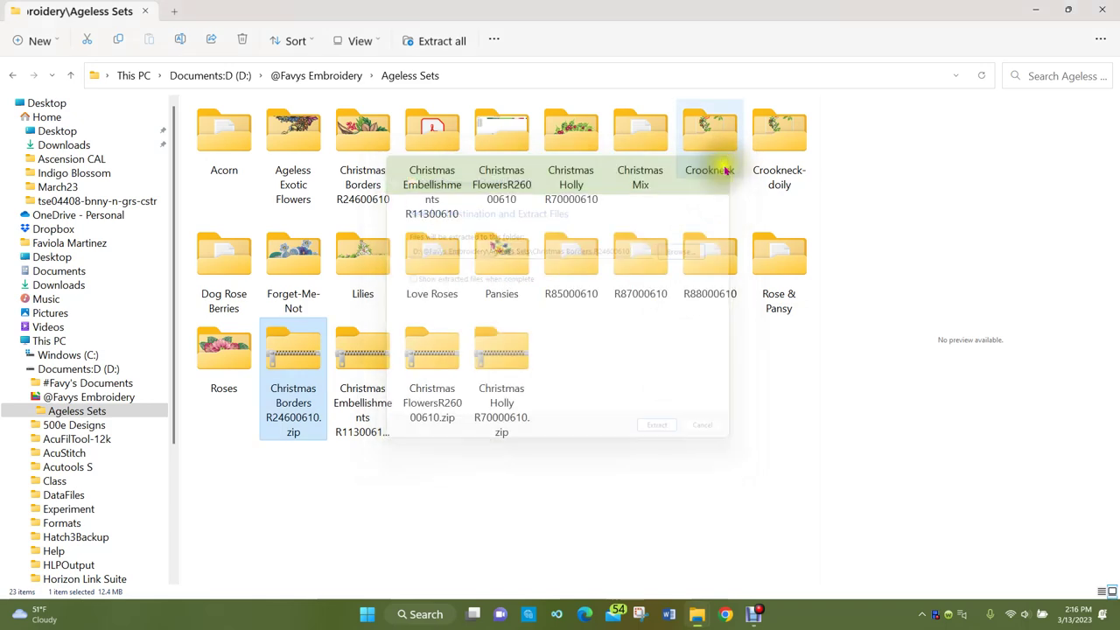
View the files in the extracted Christmas Borders R24600610 folder and return through Ageless Sets to the main embroidery folder
left_click(369, 135)
double_click(369, 136)
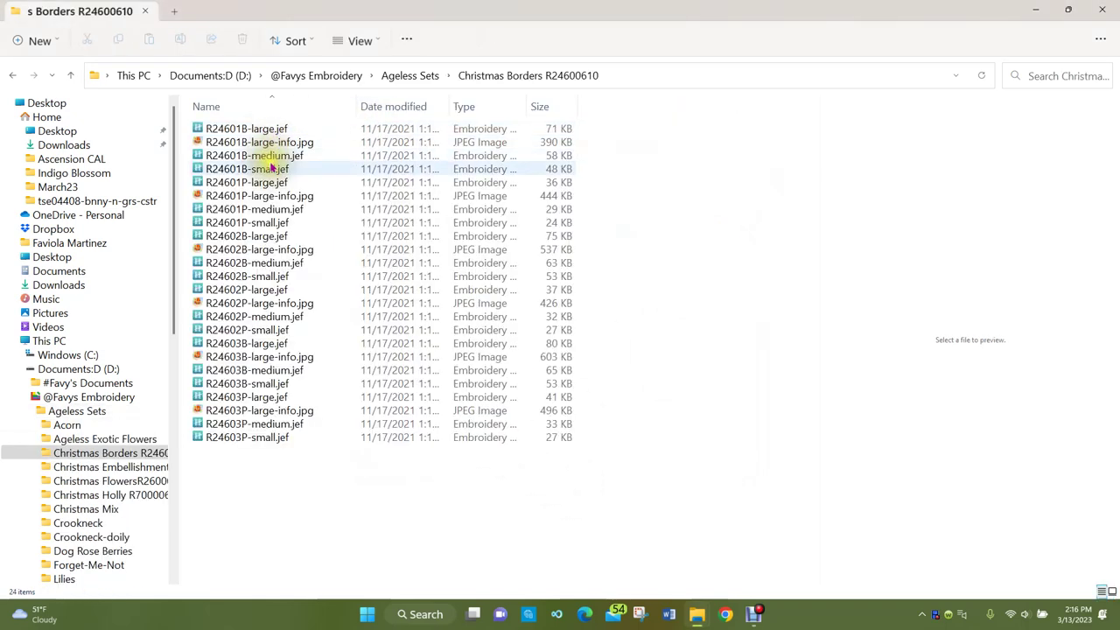
left_click(398, 79)
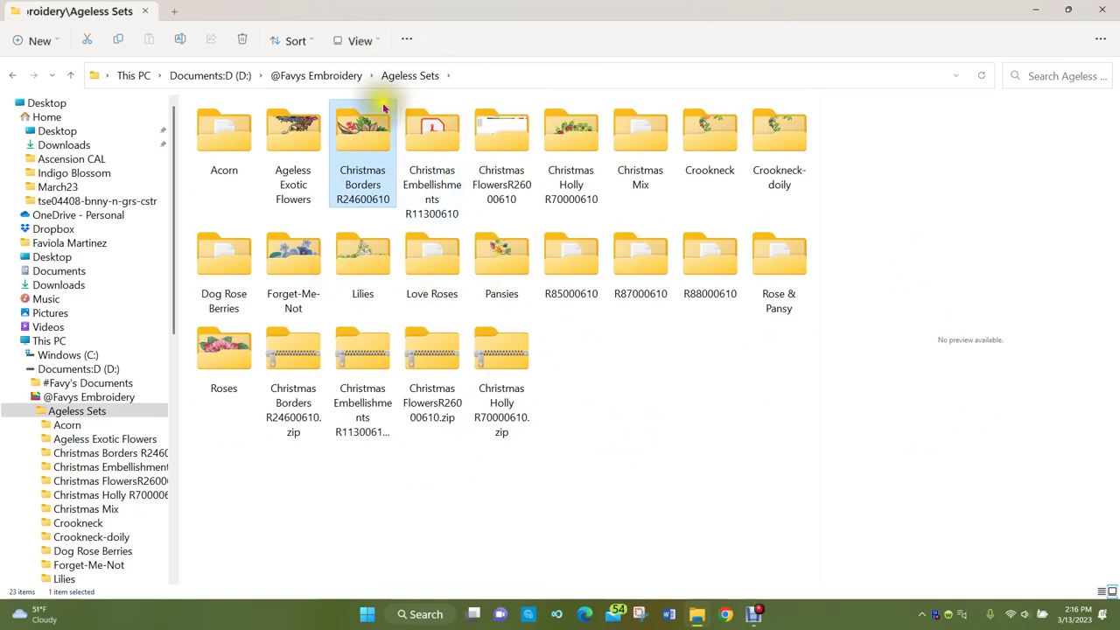
left_click(315, 76)
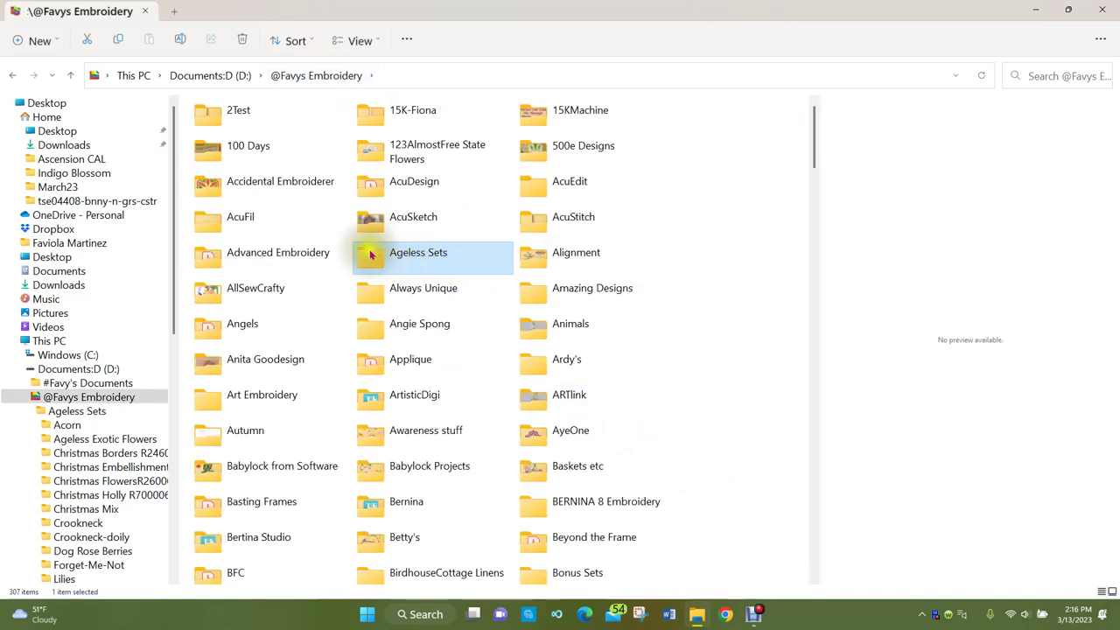
Show the files of the Lilies folder inside Ageless Sets as large thumbnails, and return to the main embroidery folder
mouse_move(372, 255)
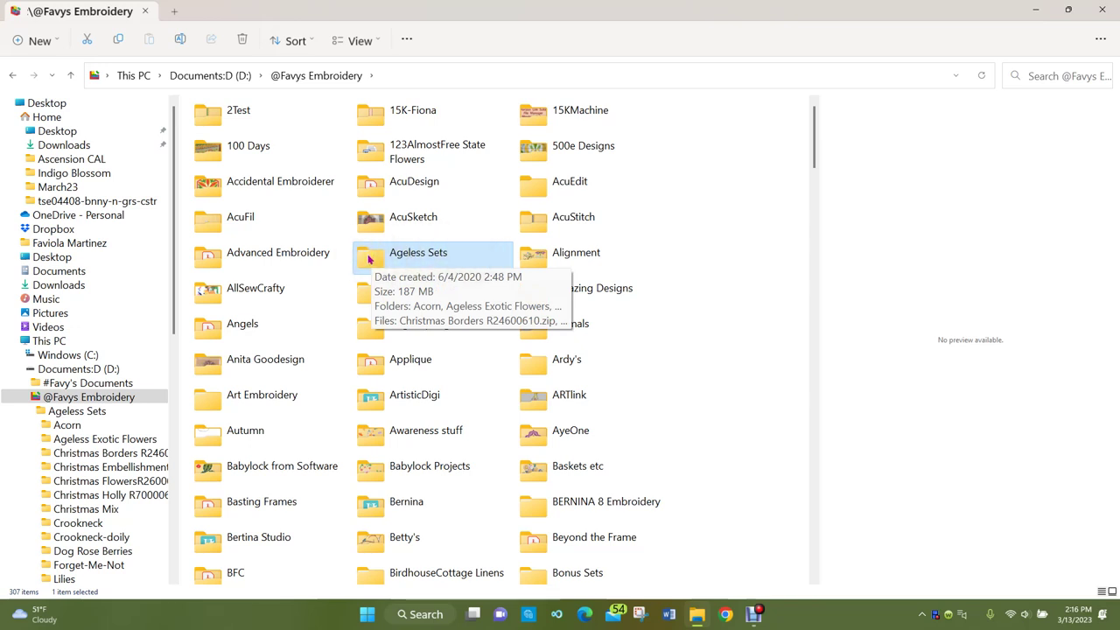
double_click(371, 254)
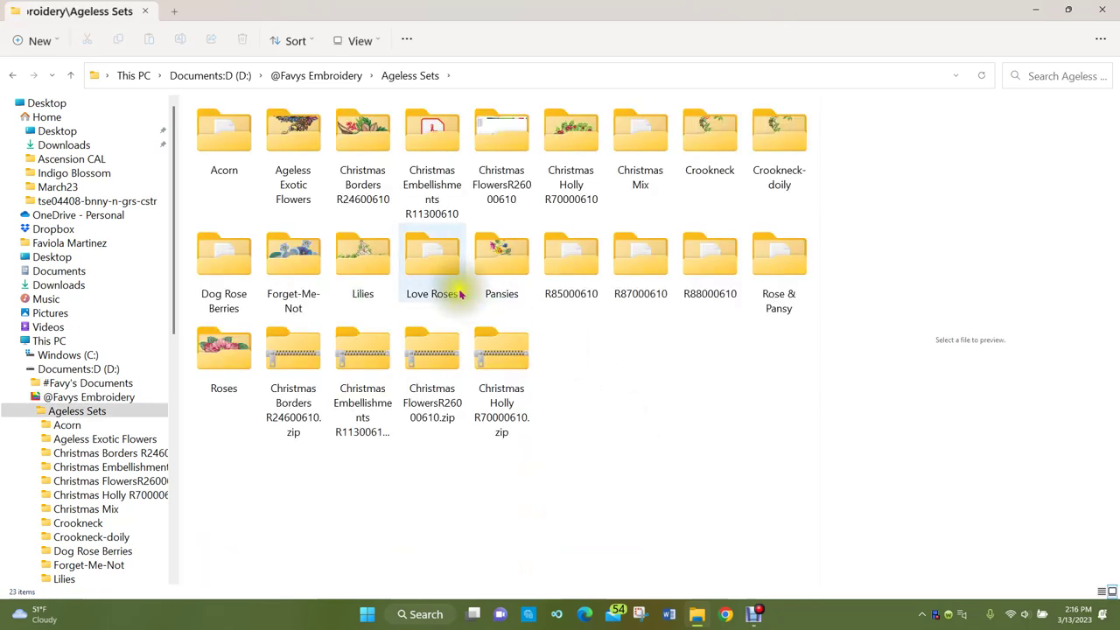
left_click(361, 260)
double_click(361, 260)
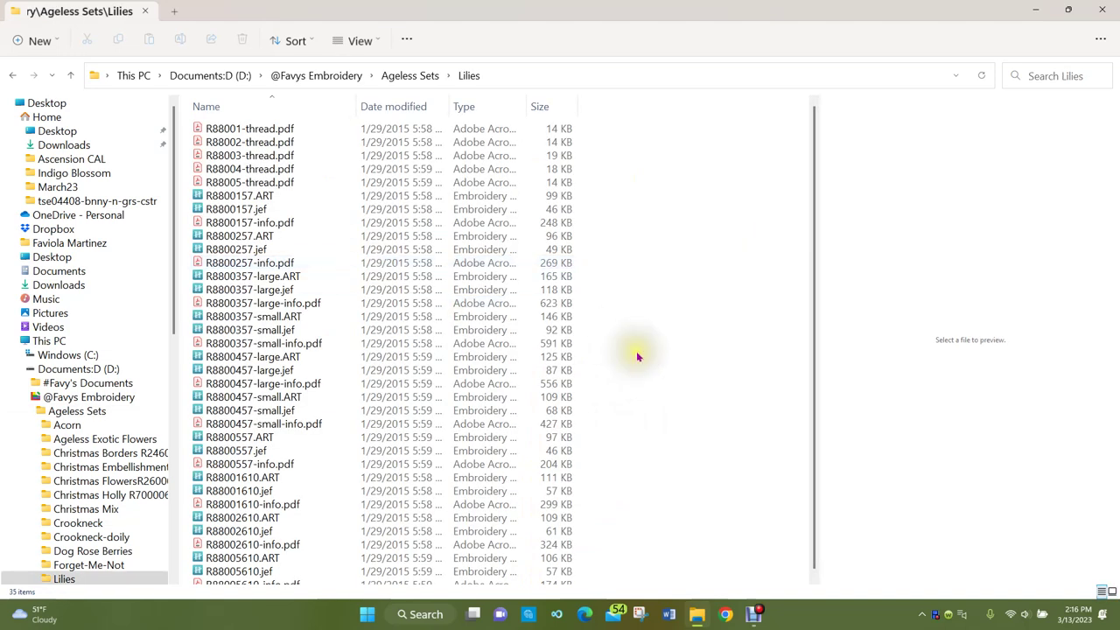
left_click(1112, 591)
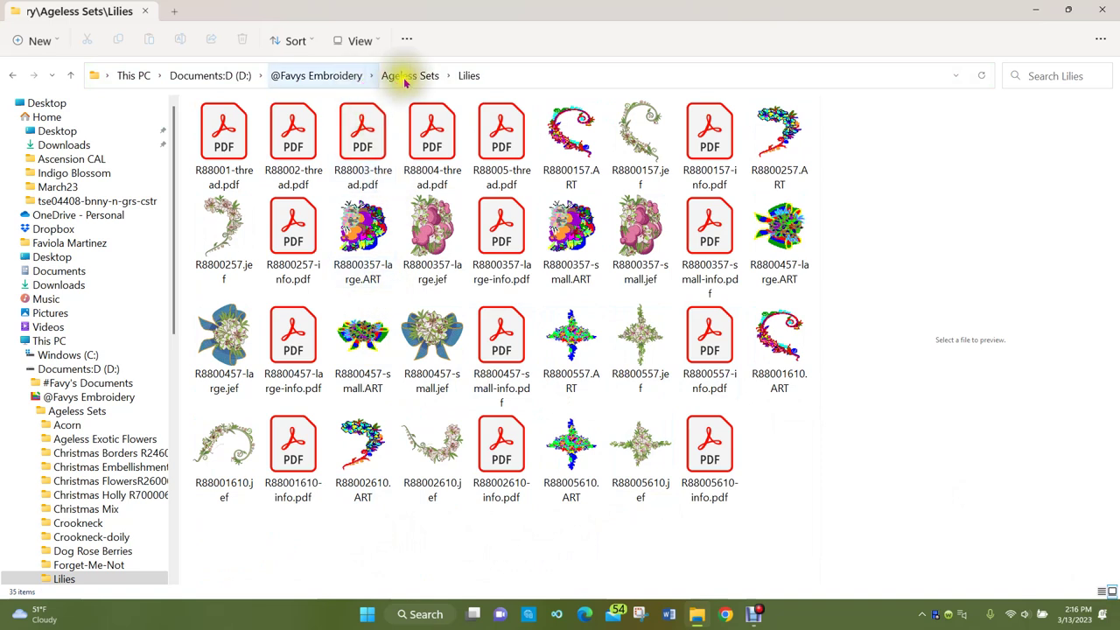
left_click(295, 77)
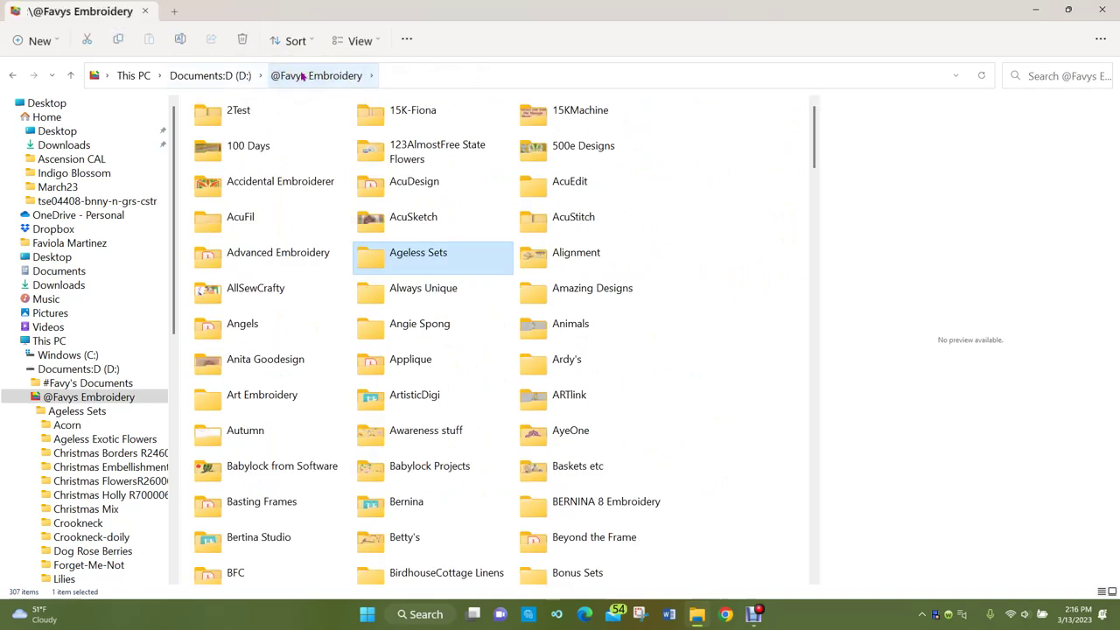
Minimize File Explorer and switch to Microsoft Edge, placing its window near the desktop's centre and dismissing the restore-pages and extension notices
left_click(1033, 9)
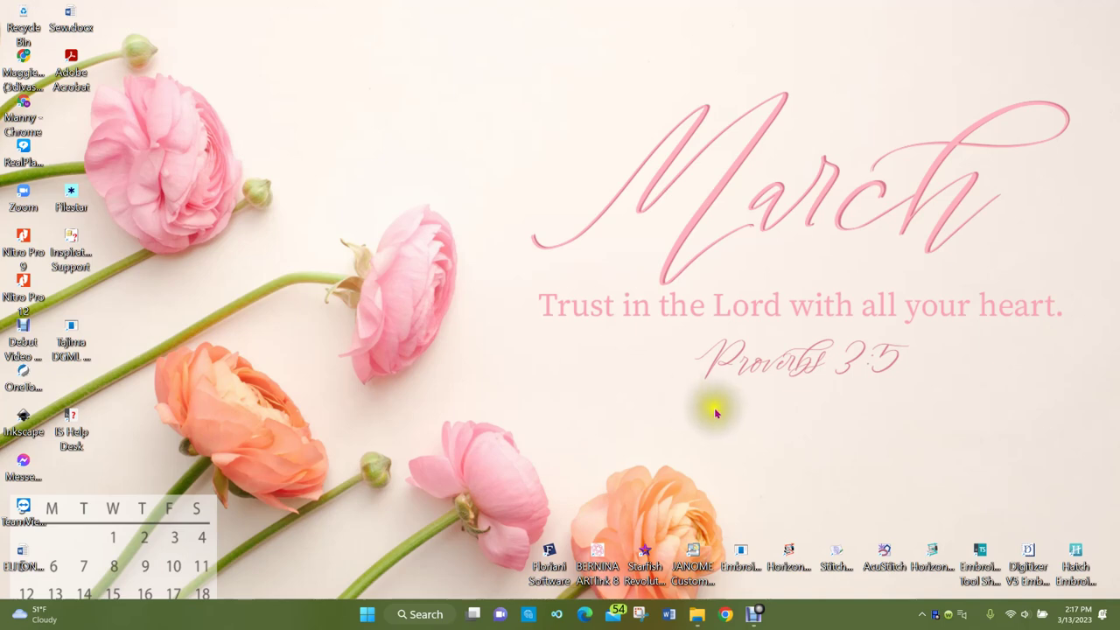
left_click(583, 615)
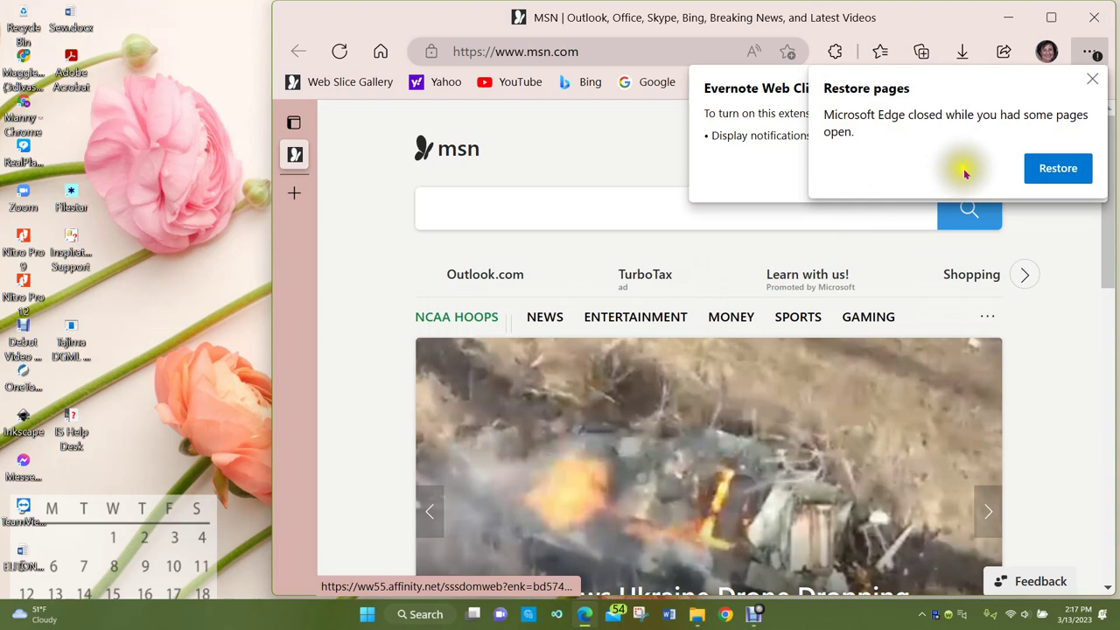
left_click(471, 19)
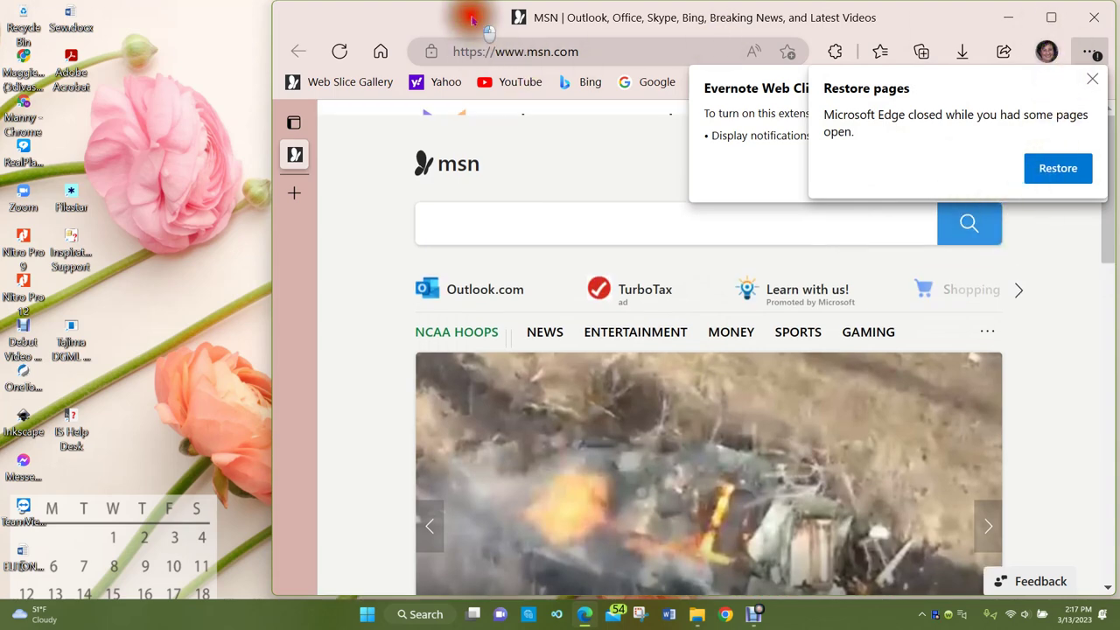
left_click_drag(470, 19, 298, 25)
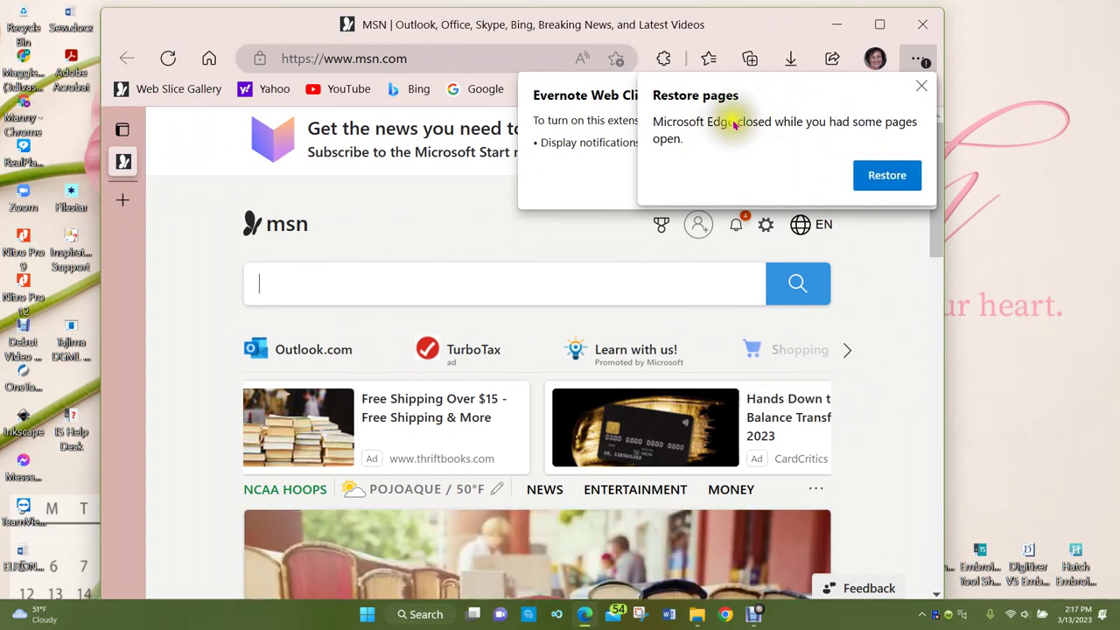
left_click(921, 85)
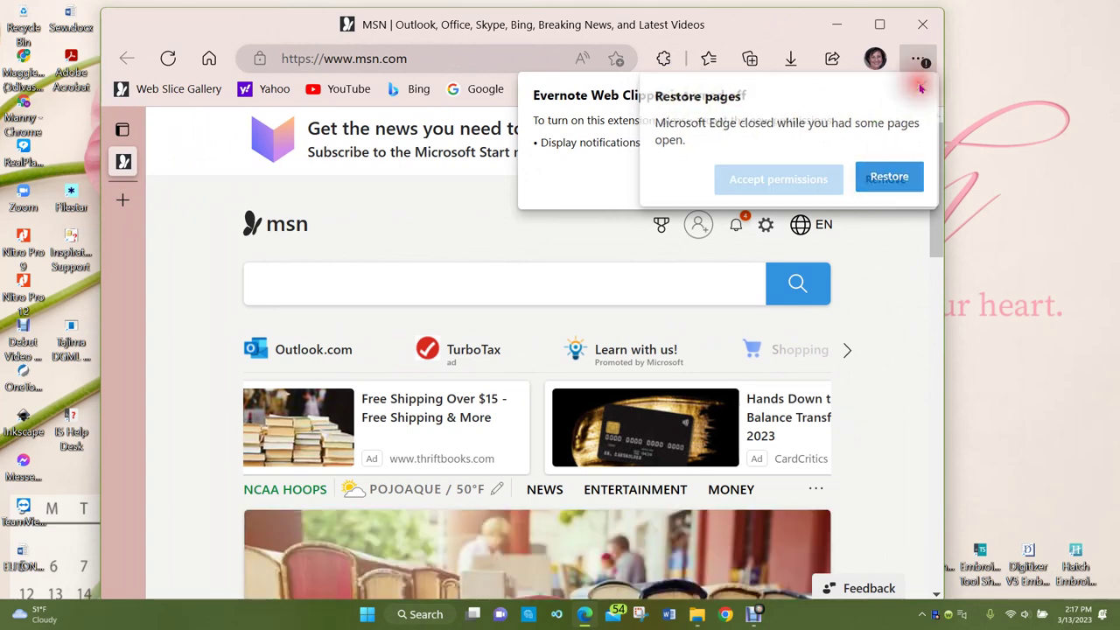
left_click(921, 85)
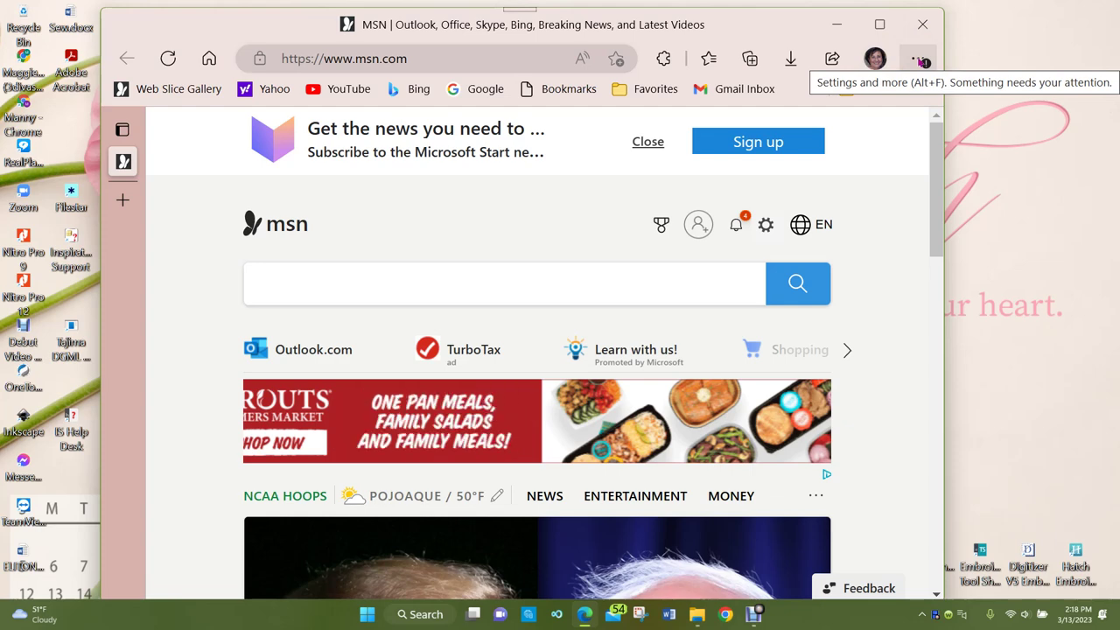
Open the browser's downloads list, remove all download history, and close the list
left_click(917, 59)
left_click(917, 59)
left_click(918, 61)
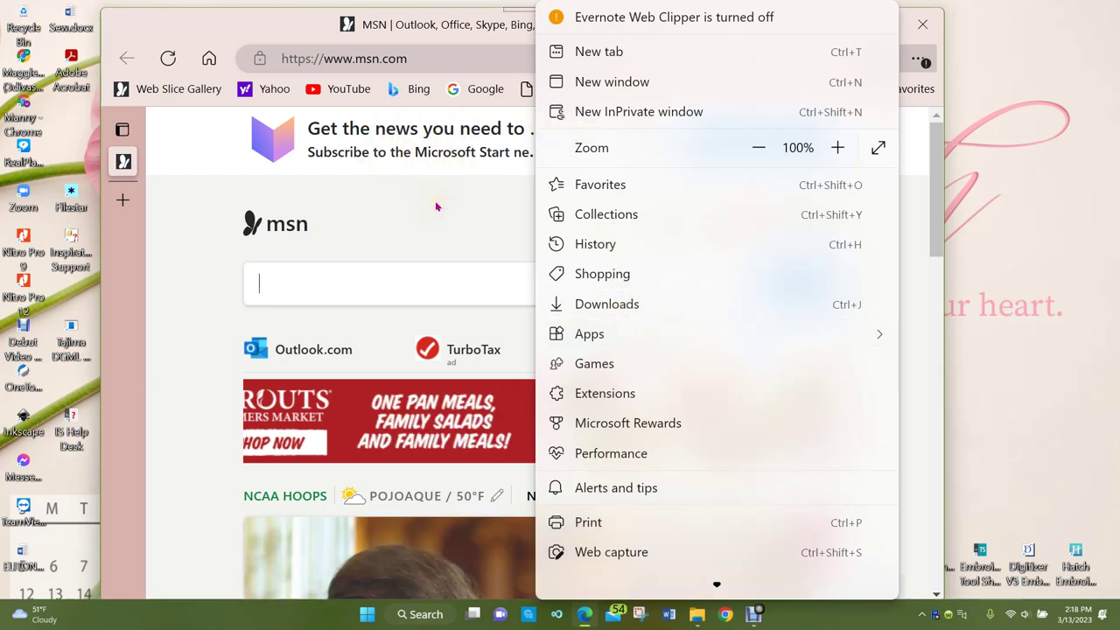
left_click(606, 305)
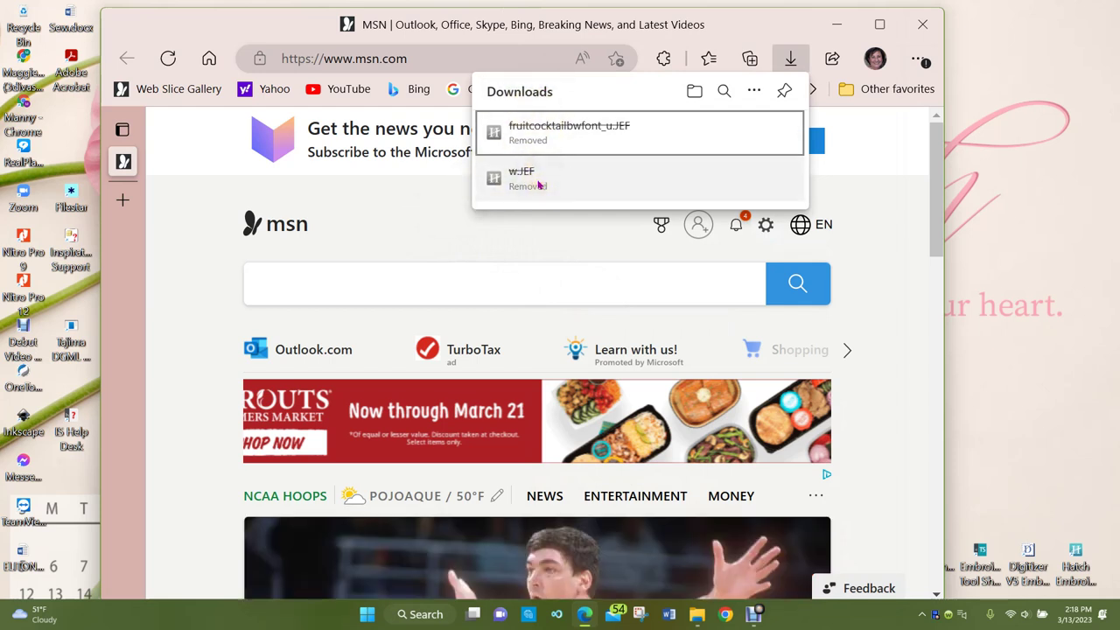
left_click(695, 93)
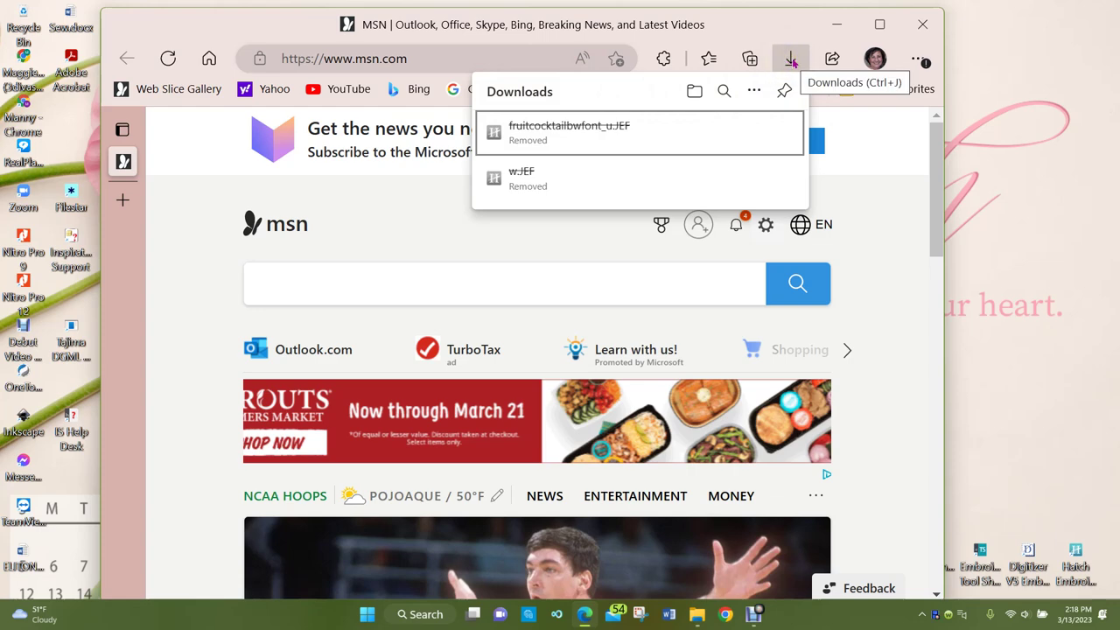
left_click(753, 90)
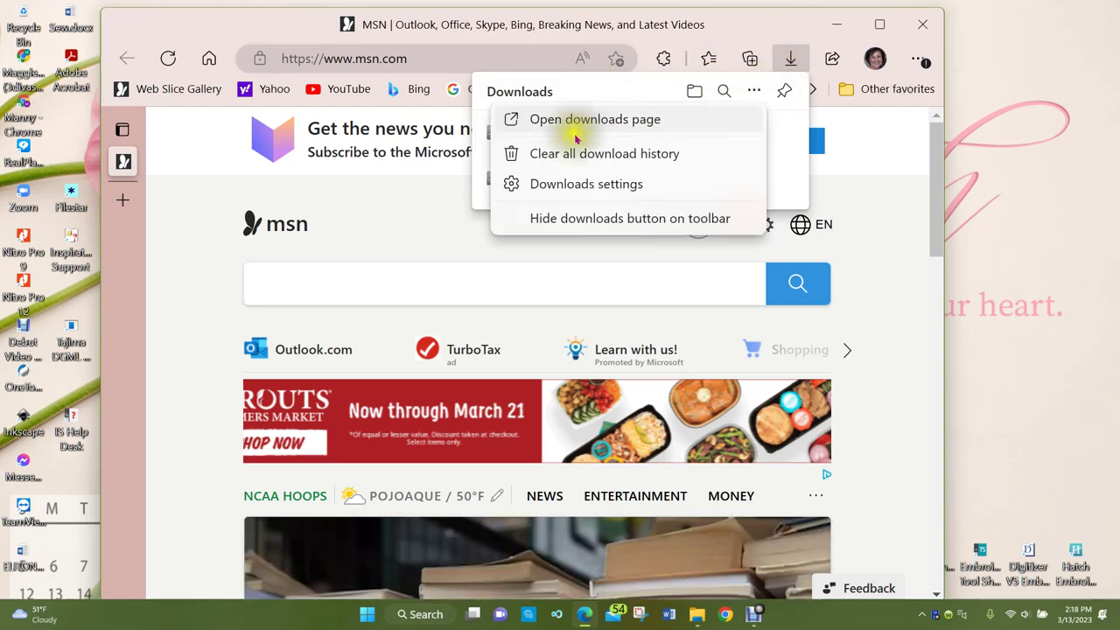
left_click(569, 154)
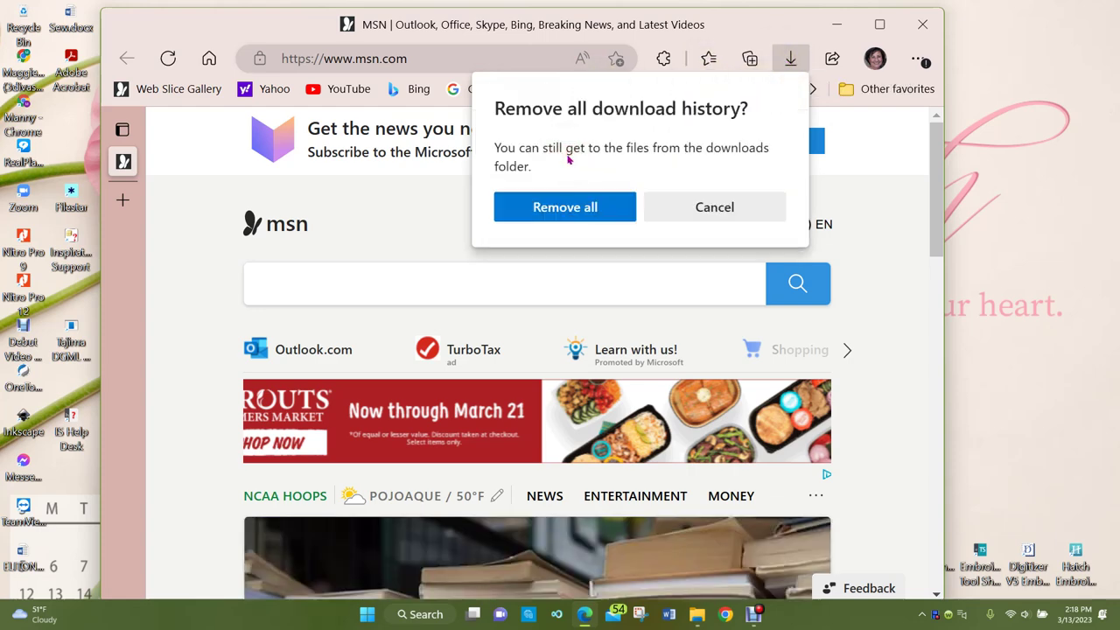
left_click(595, 210)
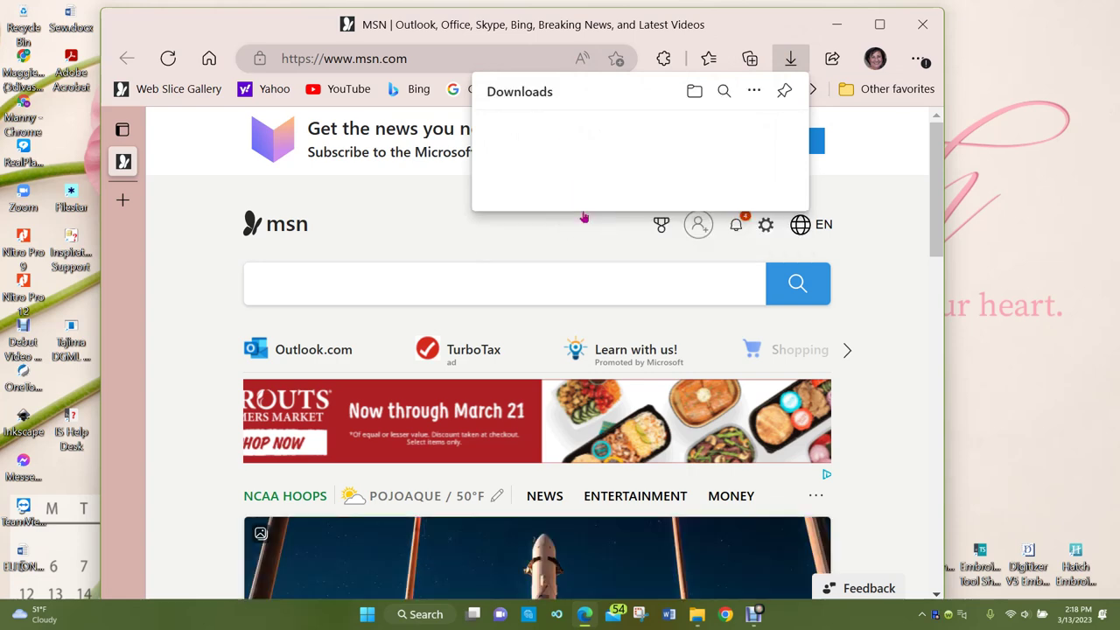
left_click(876, 205)
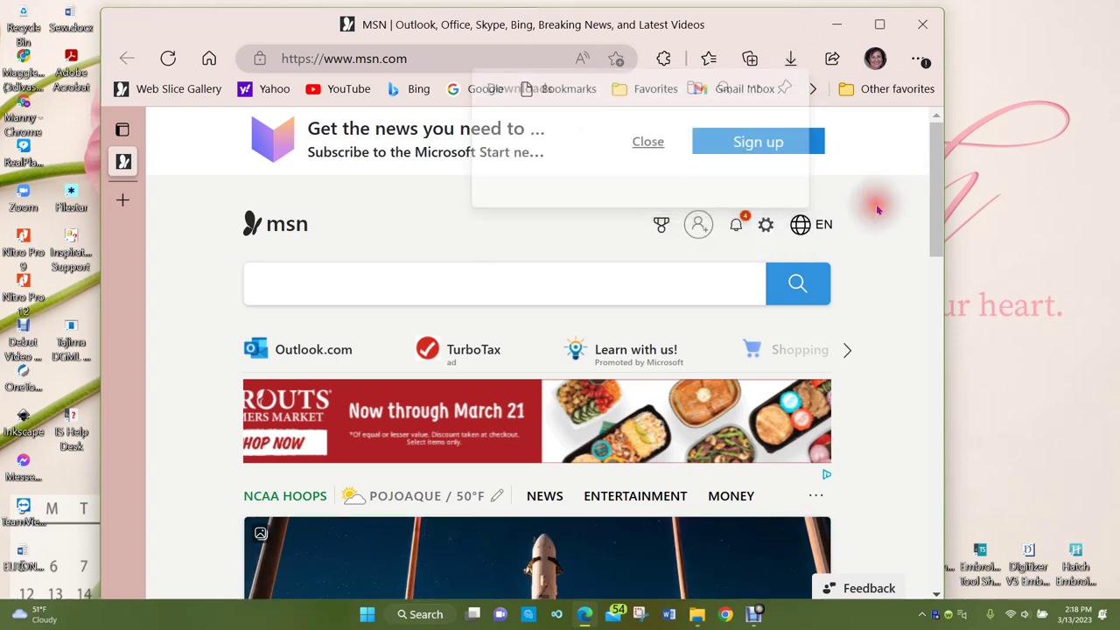
Open the Microsoft Edge settings and look through the options on the profile page
left_click(917, 58)
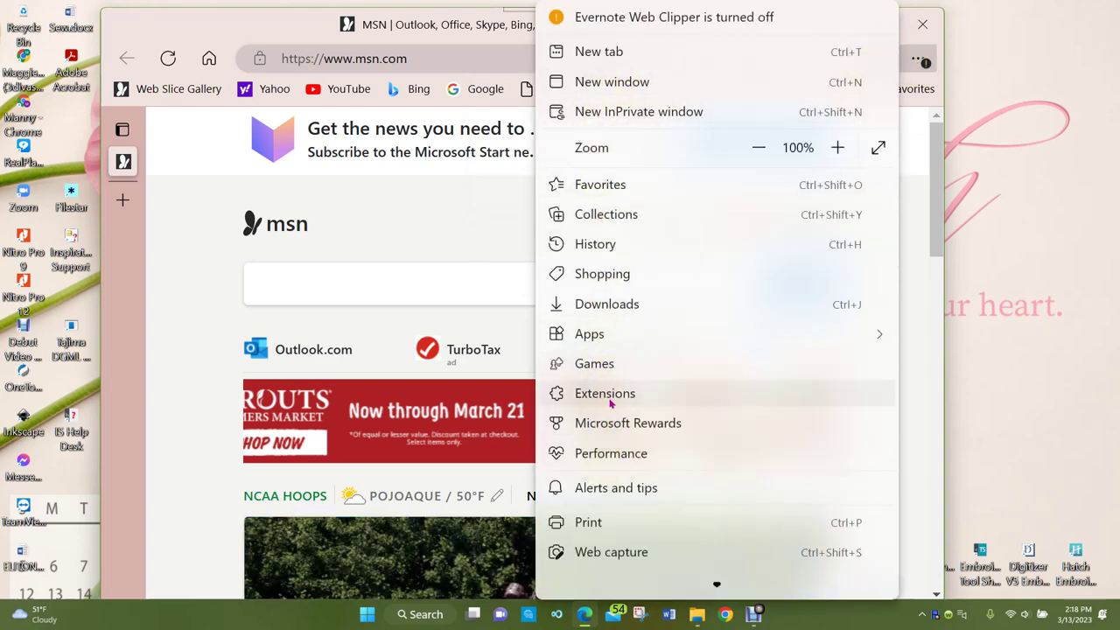
mouse_move(619, 336)
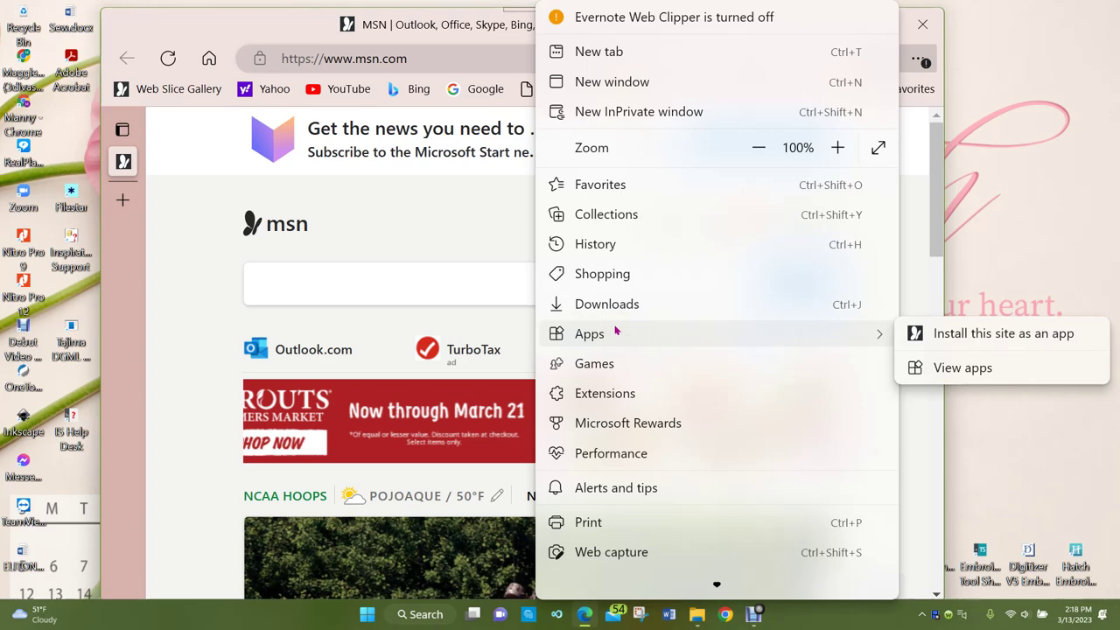
scroll(615, 329, "down", 1)
scroll(615, 329, "down", 5)
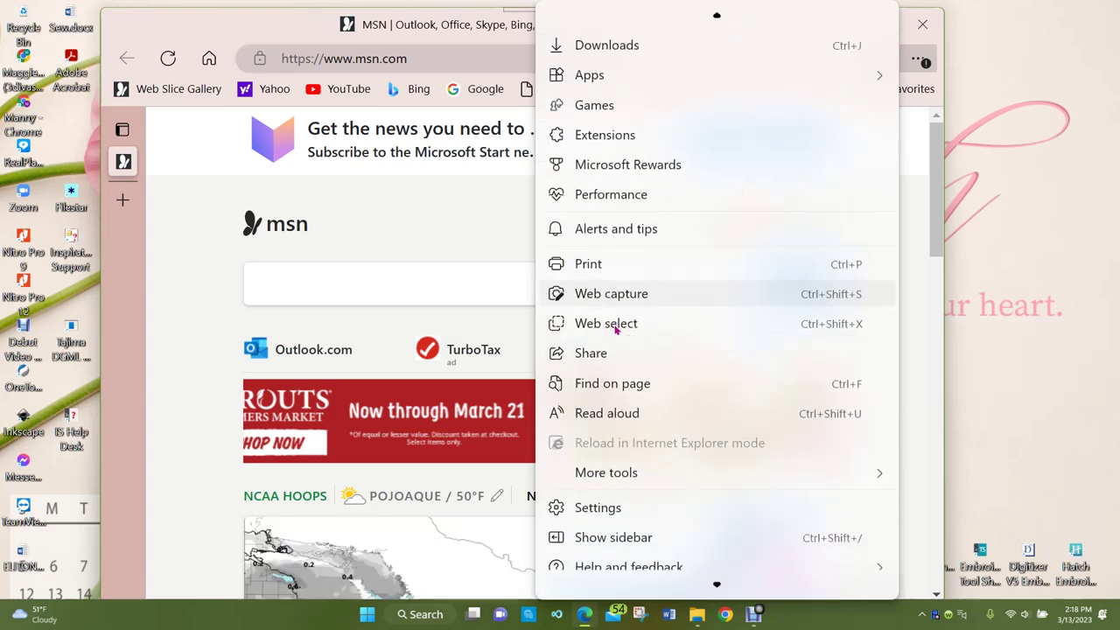
left_click(598, 493)
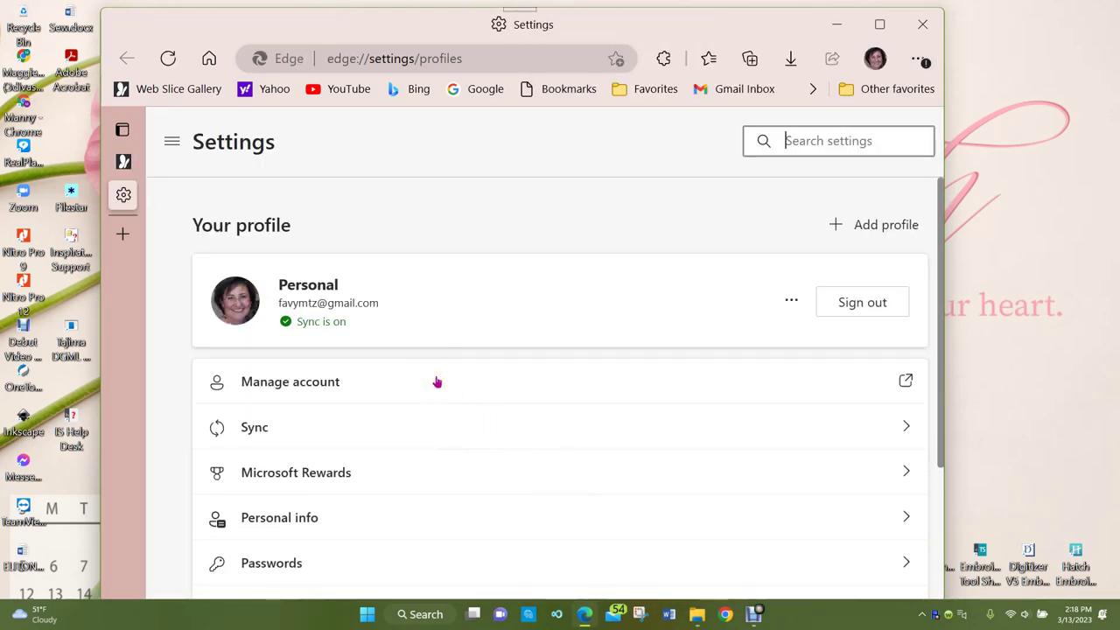
scroll(433, 381, "down", 2)
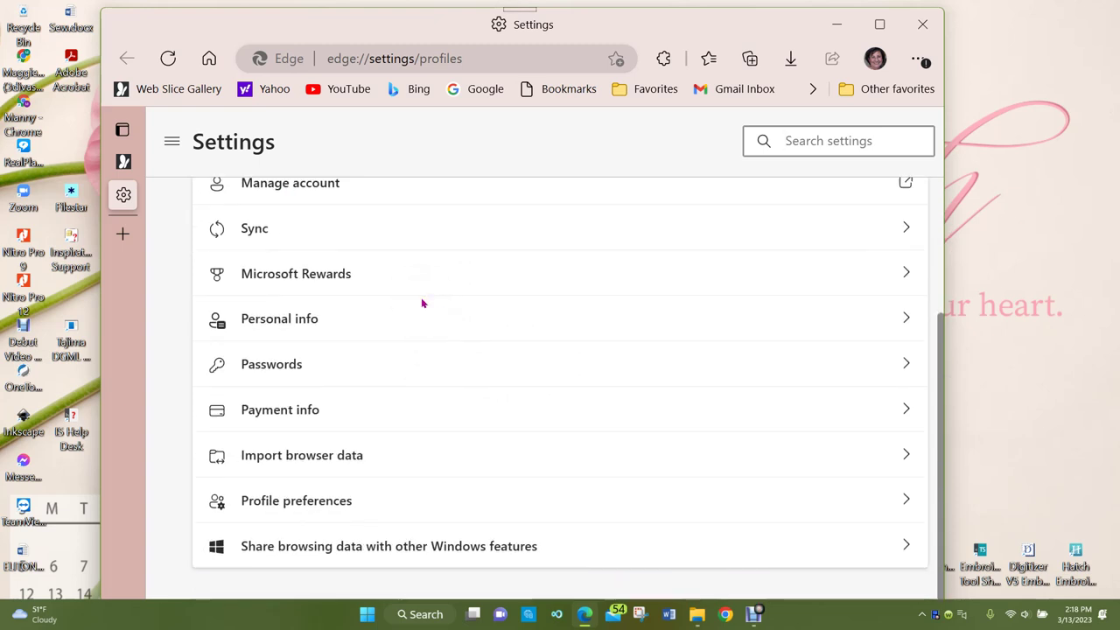
scroll(444, 412, "up", 1)
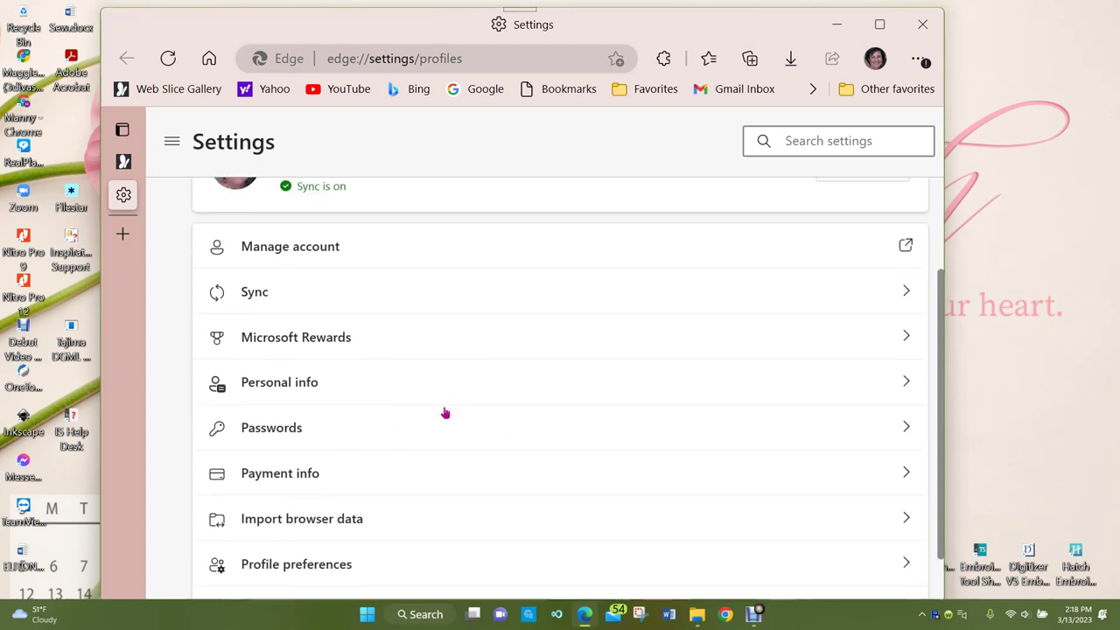
scroll(445, 412, "up", 2)
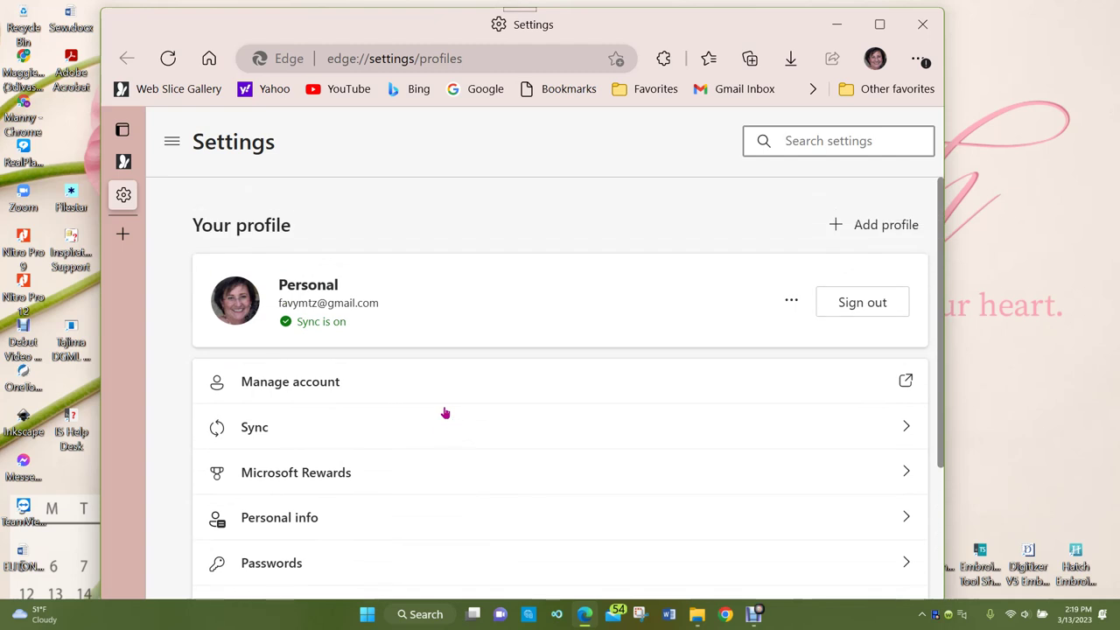
scroll(445, 412, "down", 3)
scroll(444, 412, "down", 1)
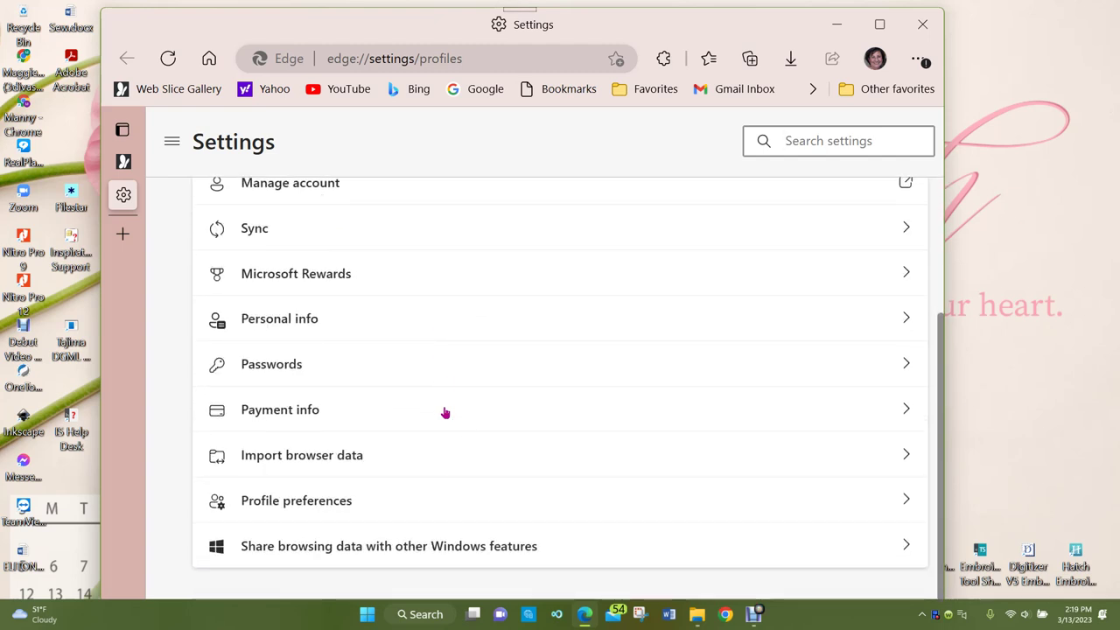
scroll(445, 412, "up", 3)
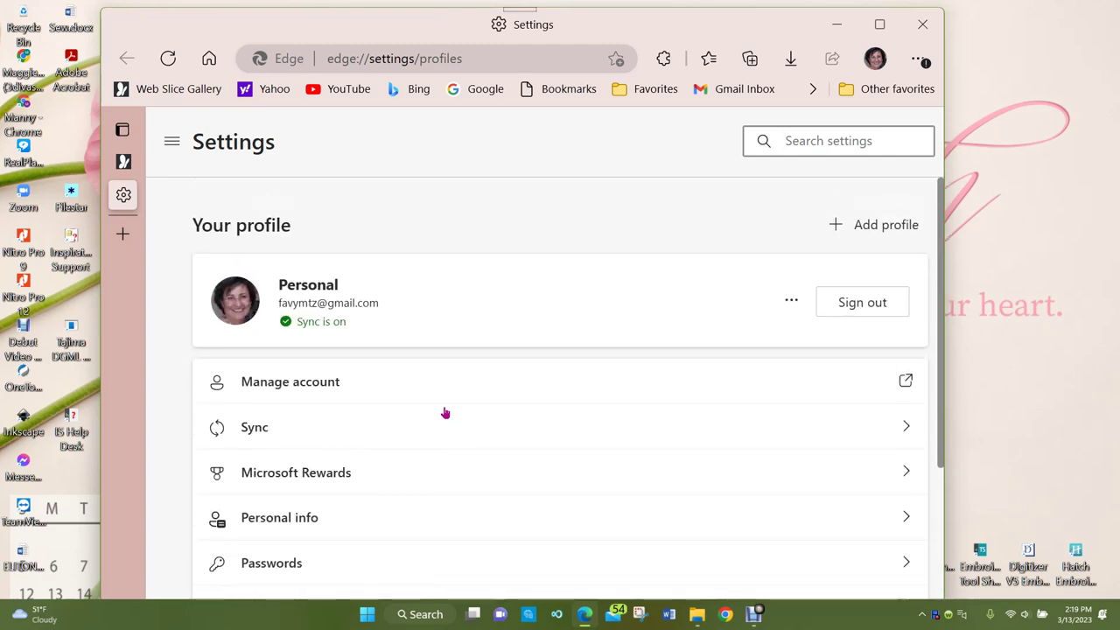
Open the Downloads settings and switch "Ask me what to do with each download" off and on again
left_click(805, 129)
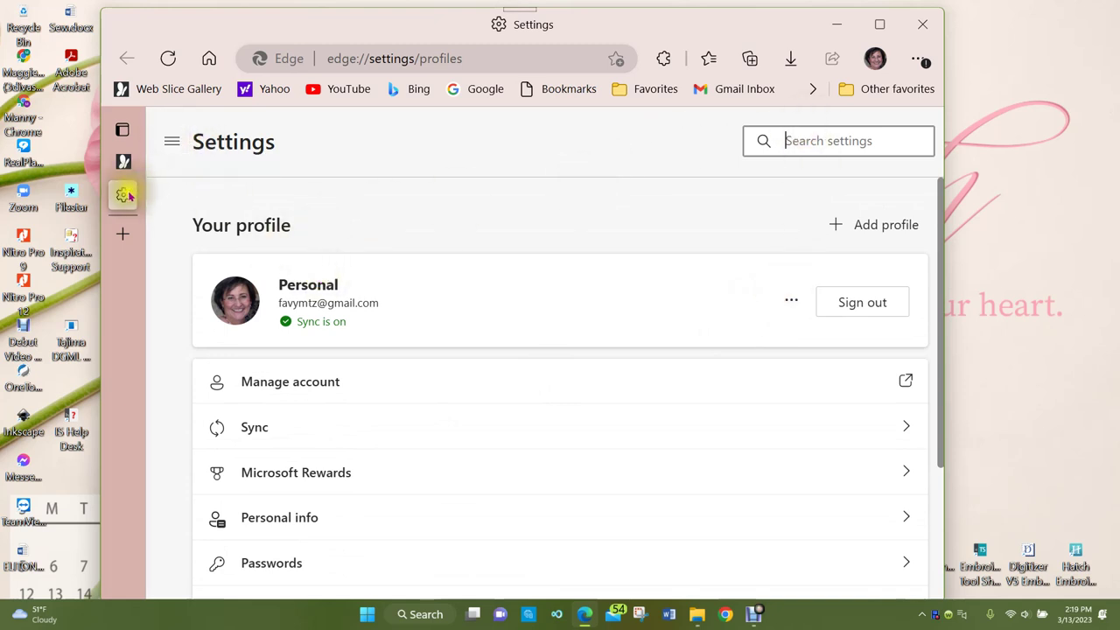
left_click(171, 143)
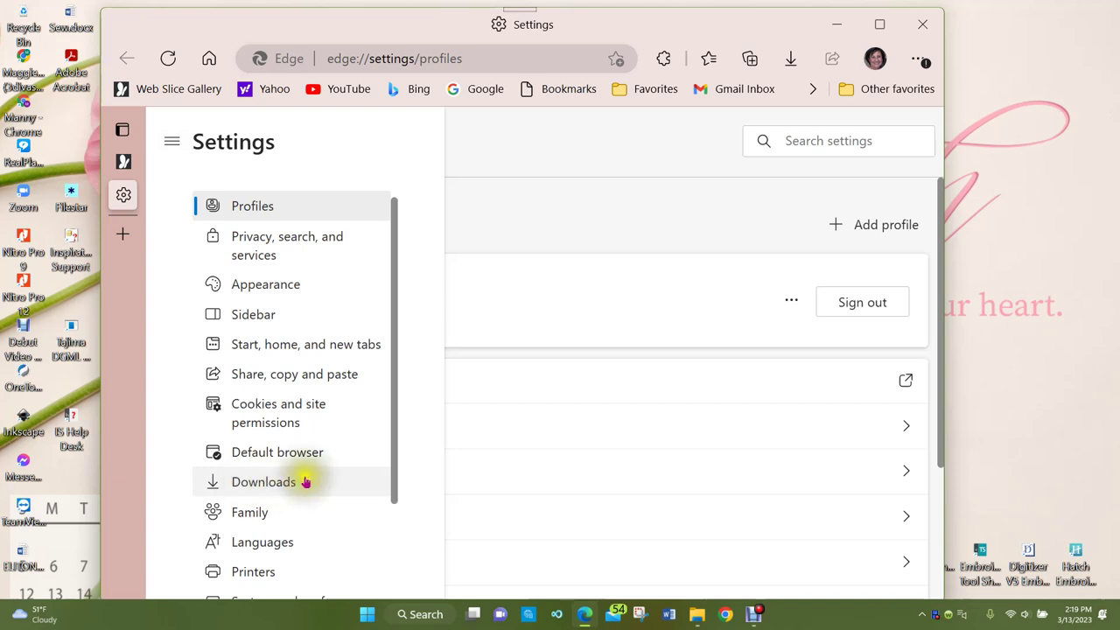
left_click(233, 484)
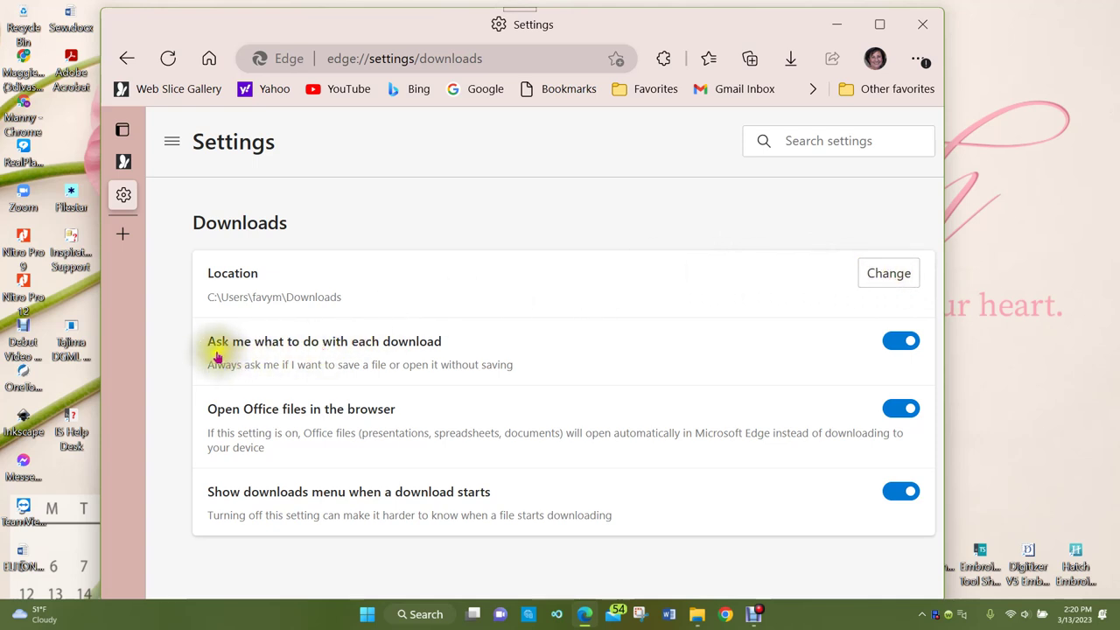
left_click(911, 345)
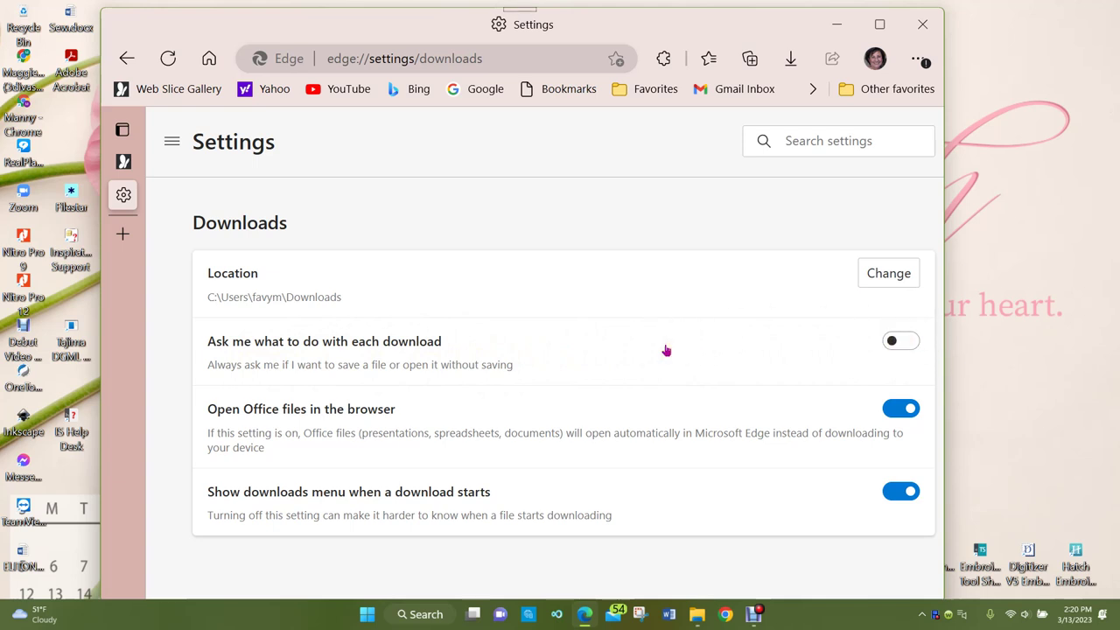
left_click(893, 347)
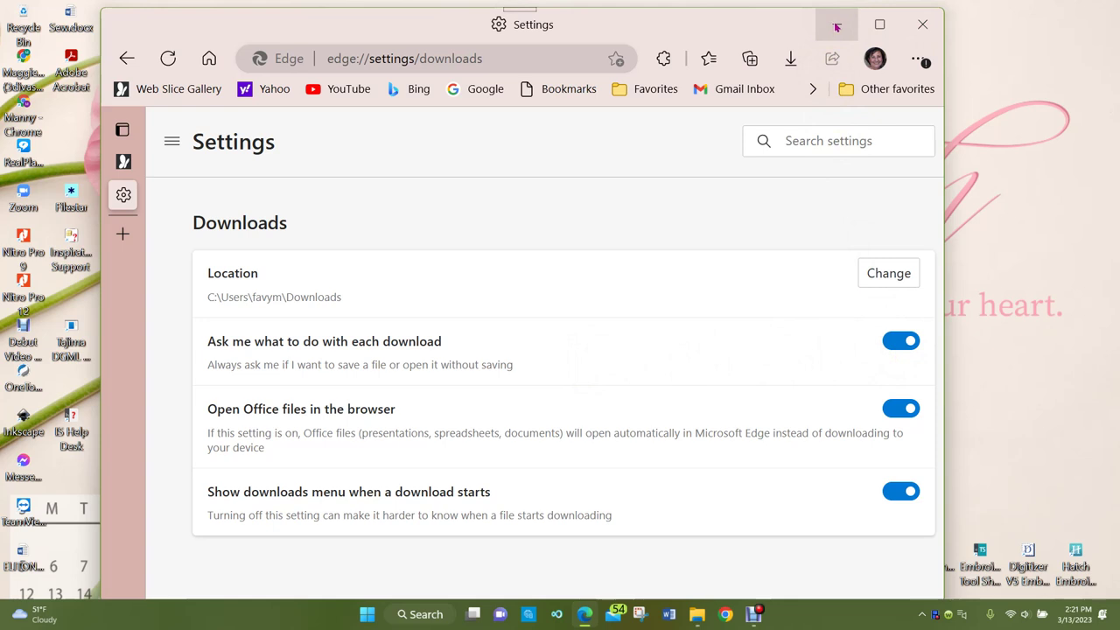
Leave the Downloads settings for a new browser tab, and minimize Microsoft Edge
left_click(127, 57)
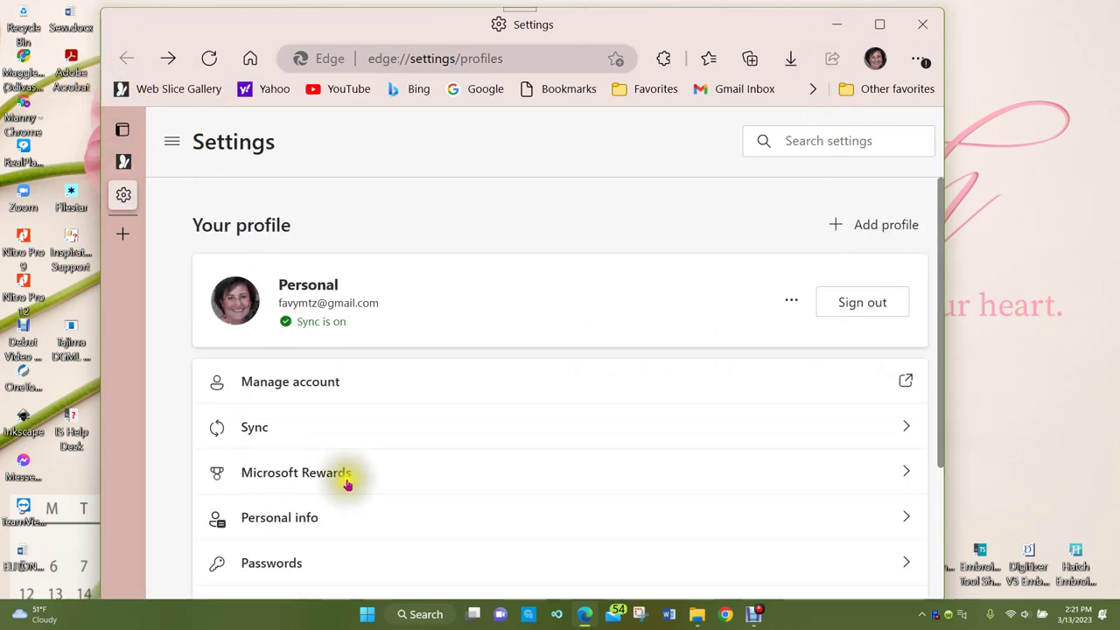
left_click(122, 234)
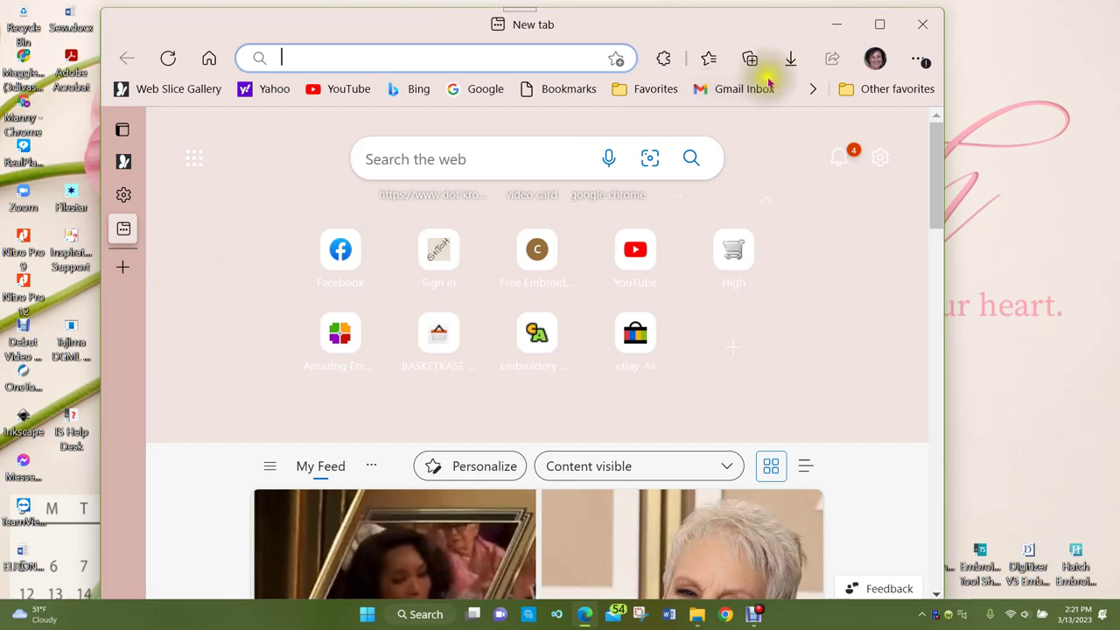
left_click(836, 24)
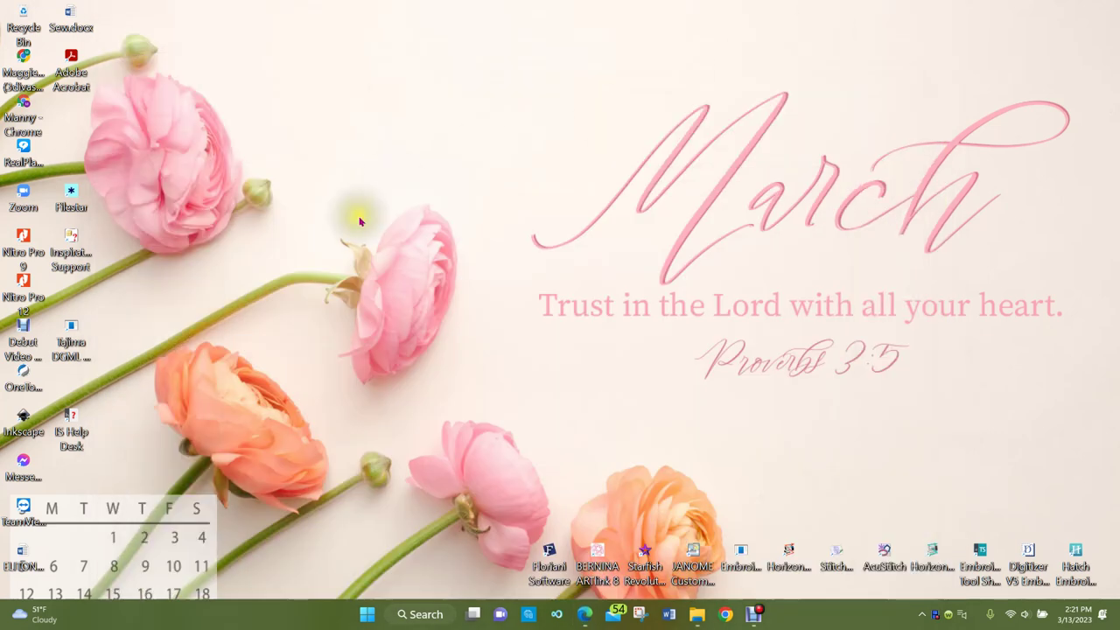
Switch to Google Chrome, view the Downloads page of its settings, and close the settings tab
left_click(727, 615)
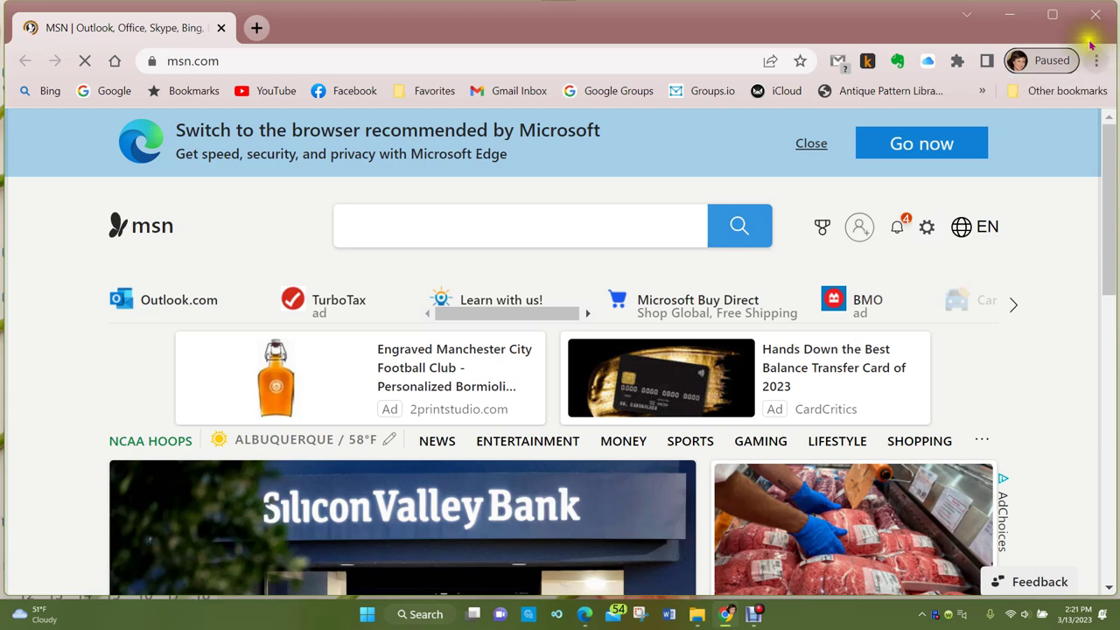
left_click(1096, 62)
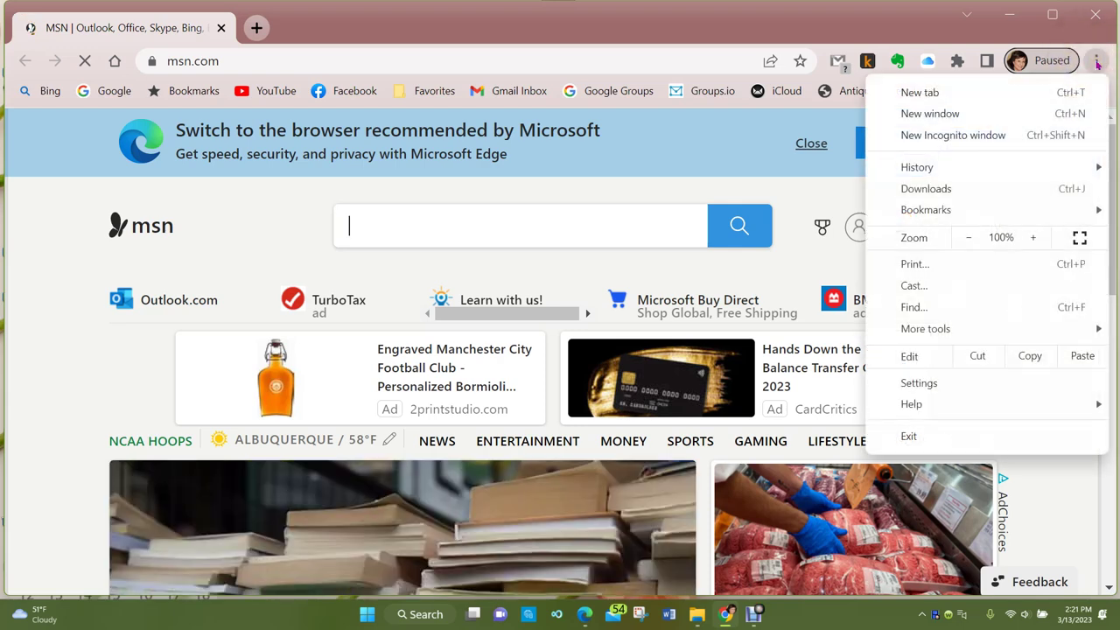
left_click(914, 385)
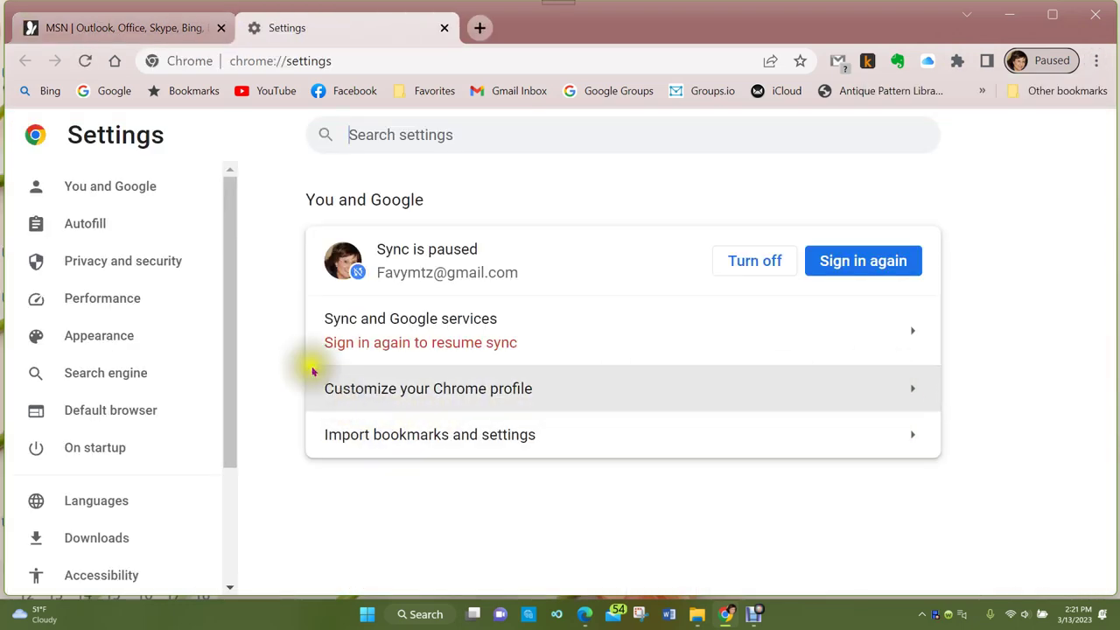
left_click_drag(228, 339, 219, 455)
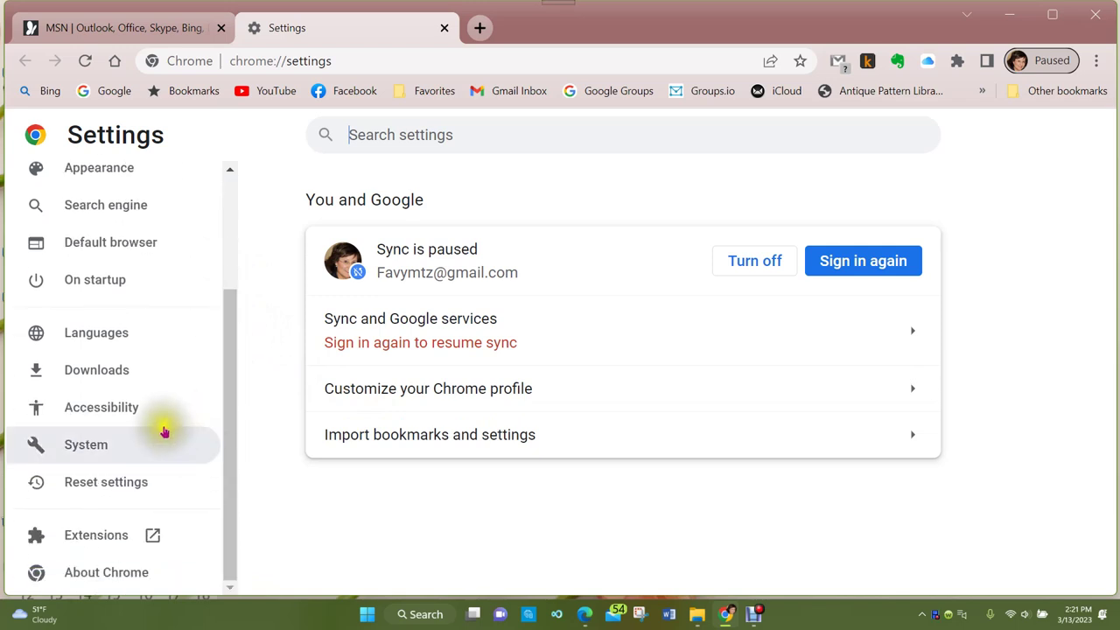
left_click(93, 372)
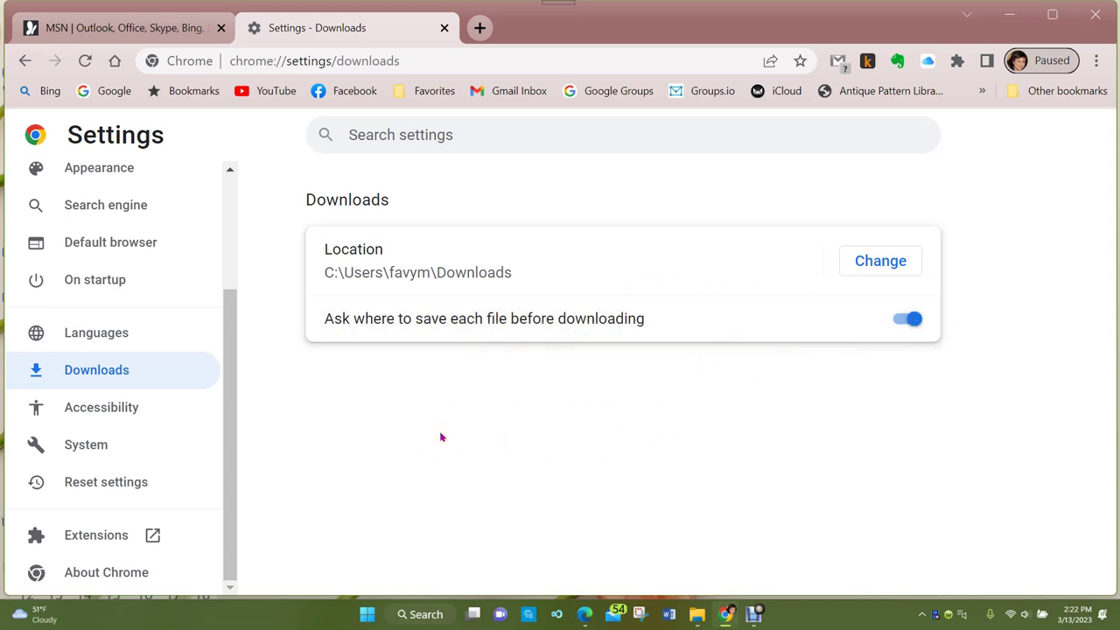
left_click(411, 413)
left_click(444, 28)
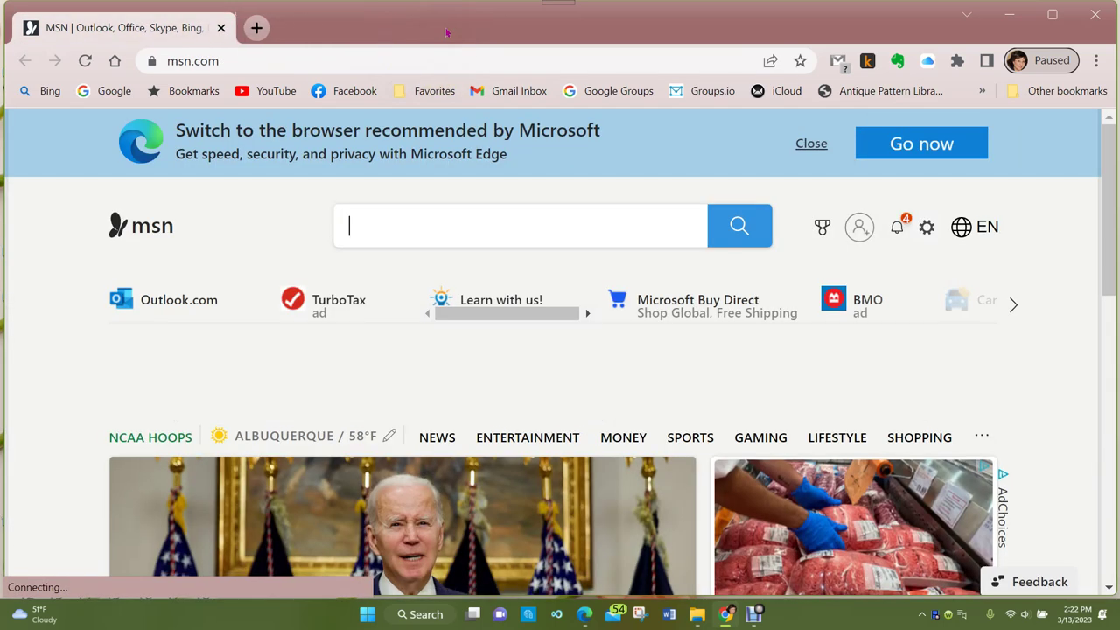
Open the Betty's Original Embroideries website from the Embroidery folder in the Favorites bookmarks
left_click(431, 93)
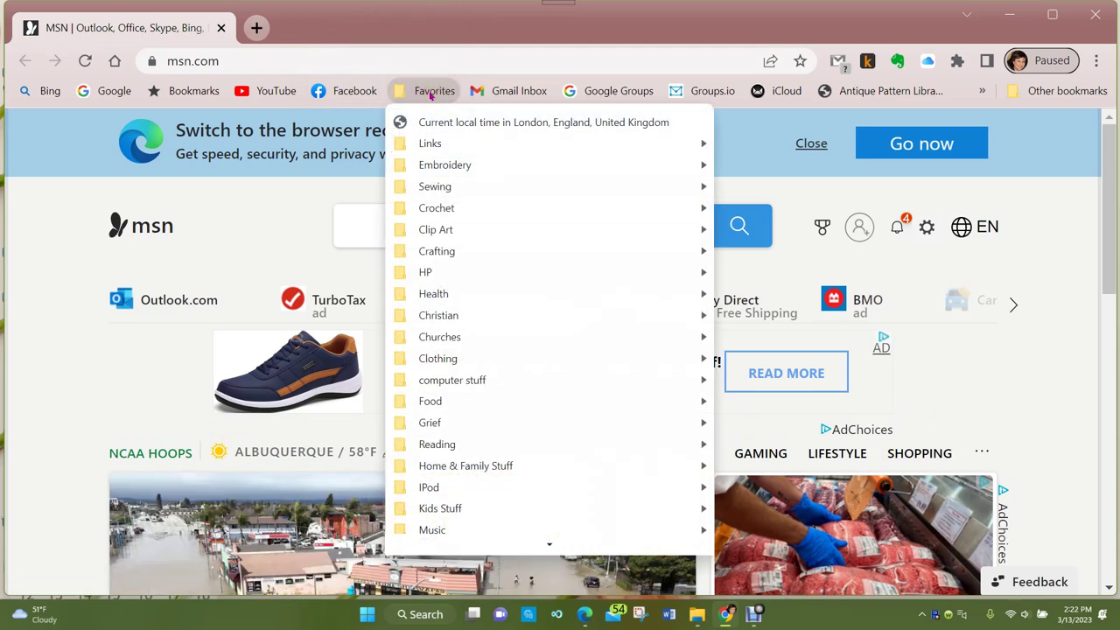
mouse_move(449, 172)
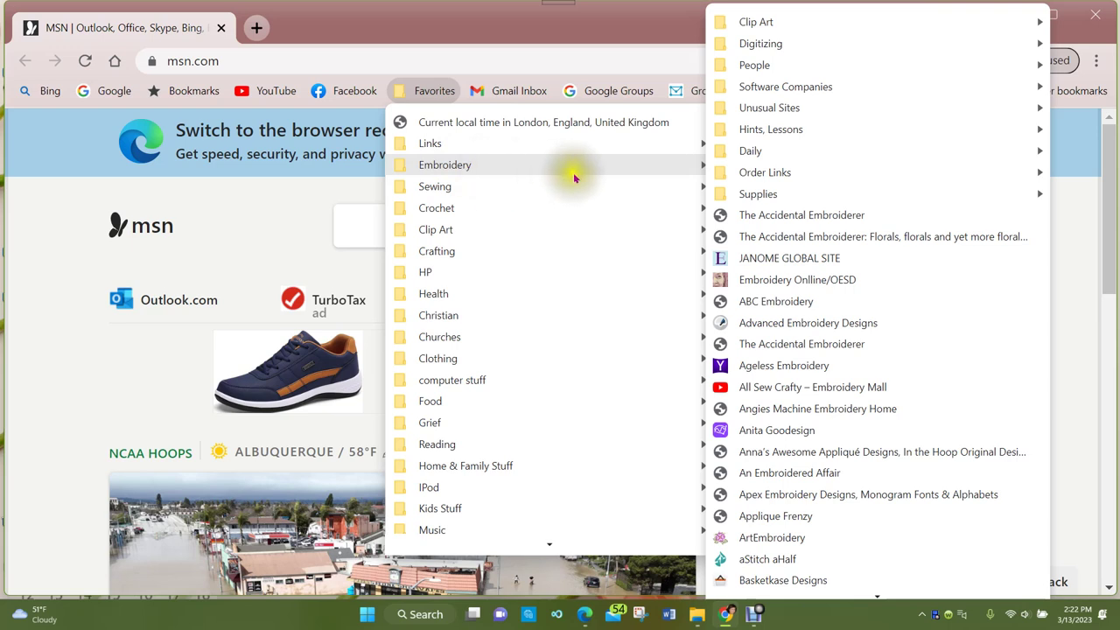
scroll(779, 507, "down", 5)
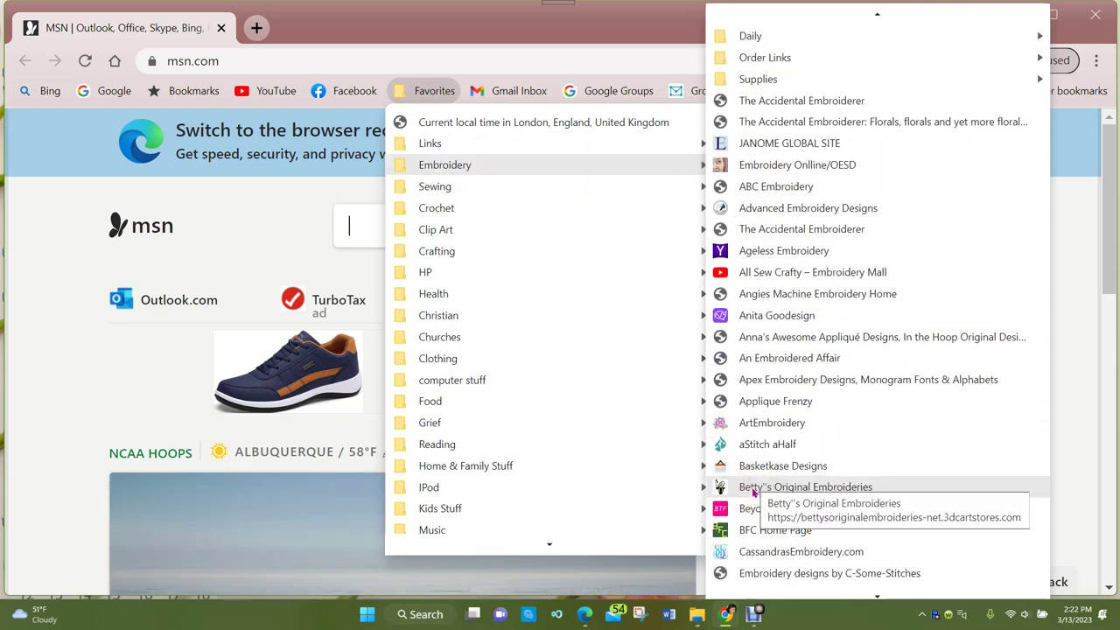
left_click(754, 488)
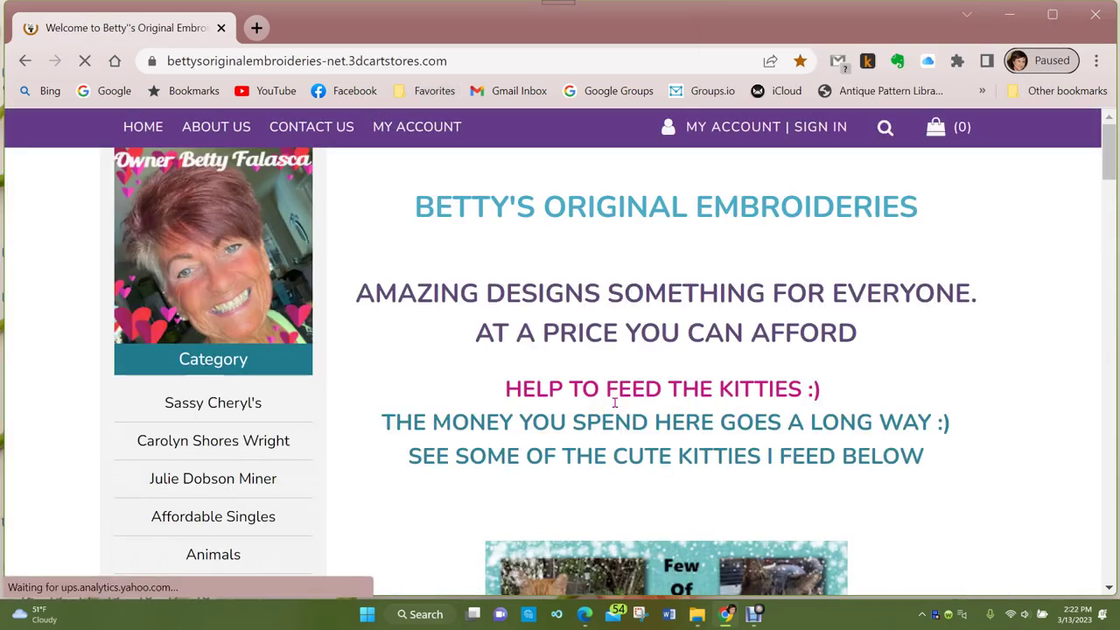
Follow the link to the free designs page offering free letters each day
scroll(837, 377, "down", 20)
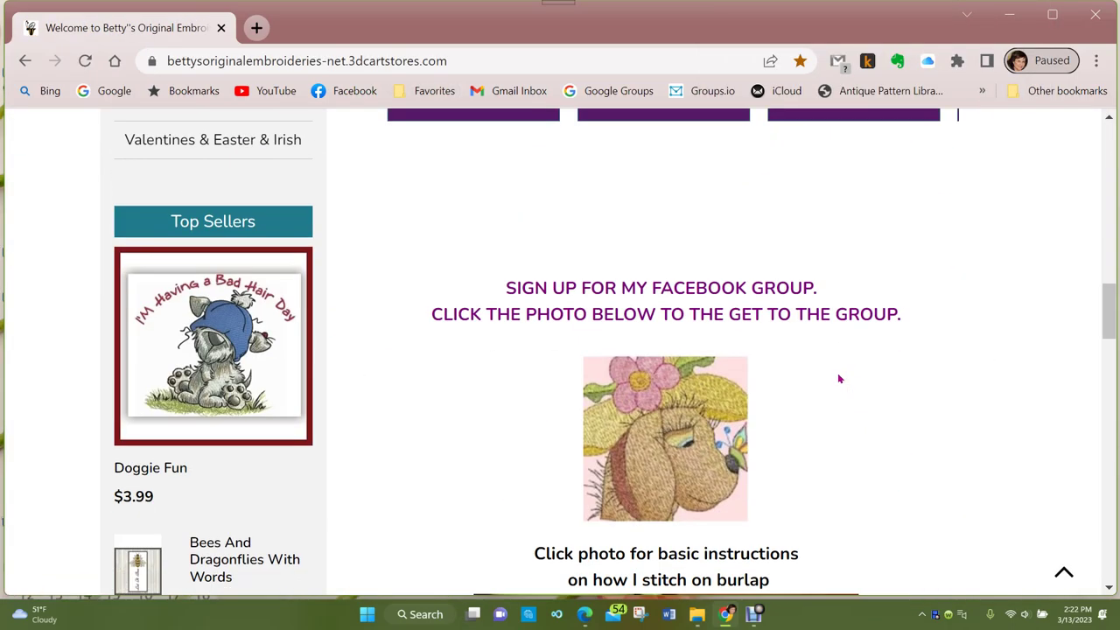
scroll(837, 378, "down", 8)
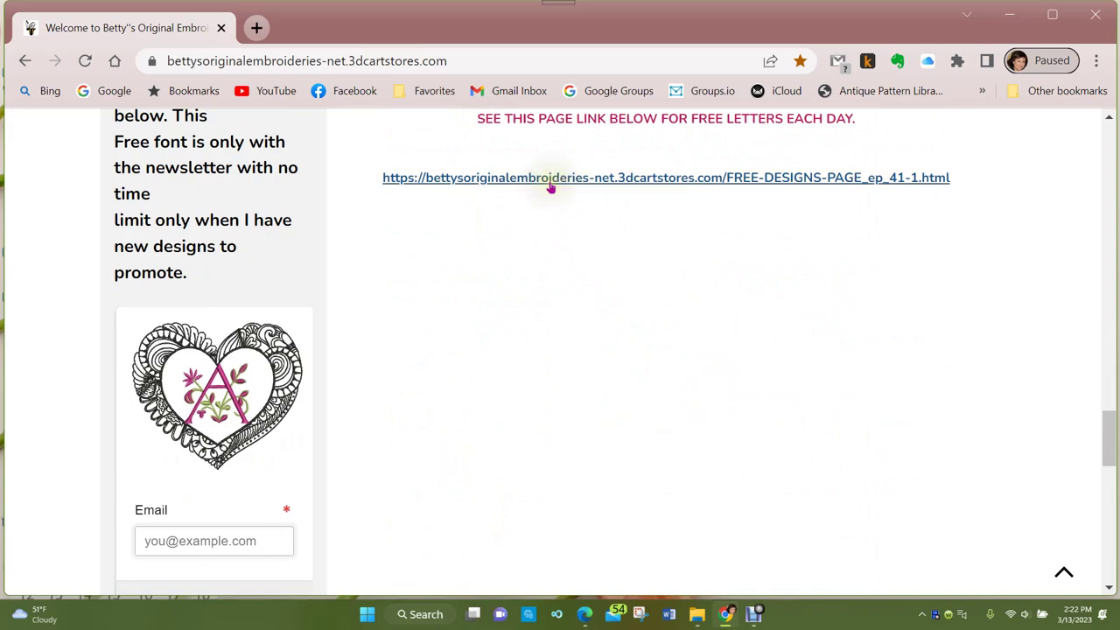
left_click(556, 178)
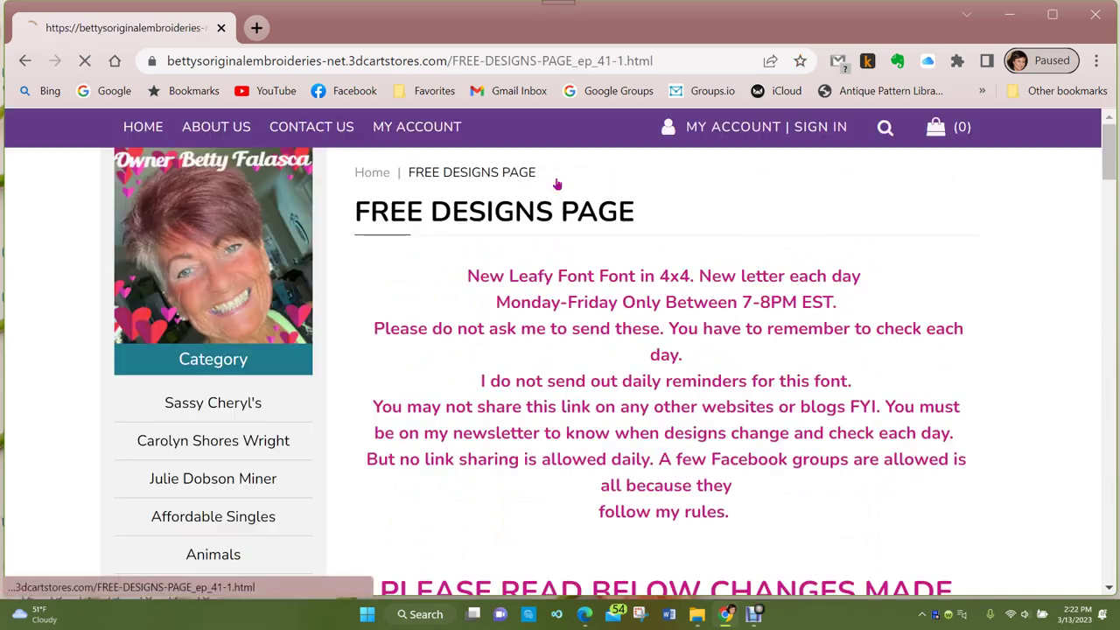
Find the Leafy Font letter X design on the free designs page and start downloading its zip file
scroll(774, 363, "down", 5)
scroll(774, 363, "down", 10)
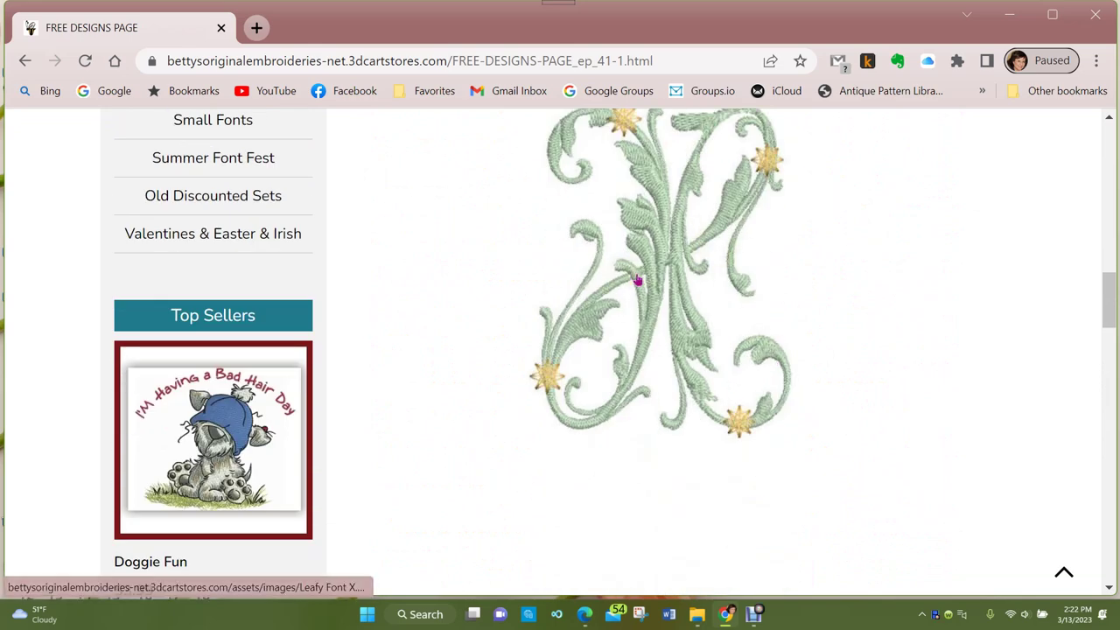
scroll(673, 289, "up", 3)
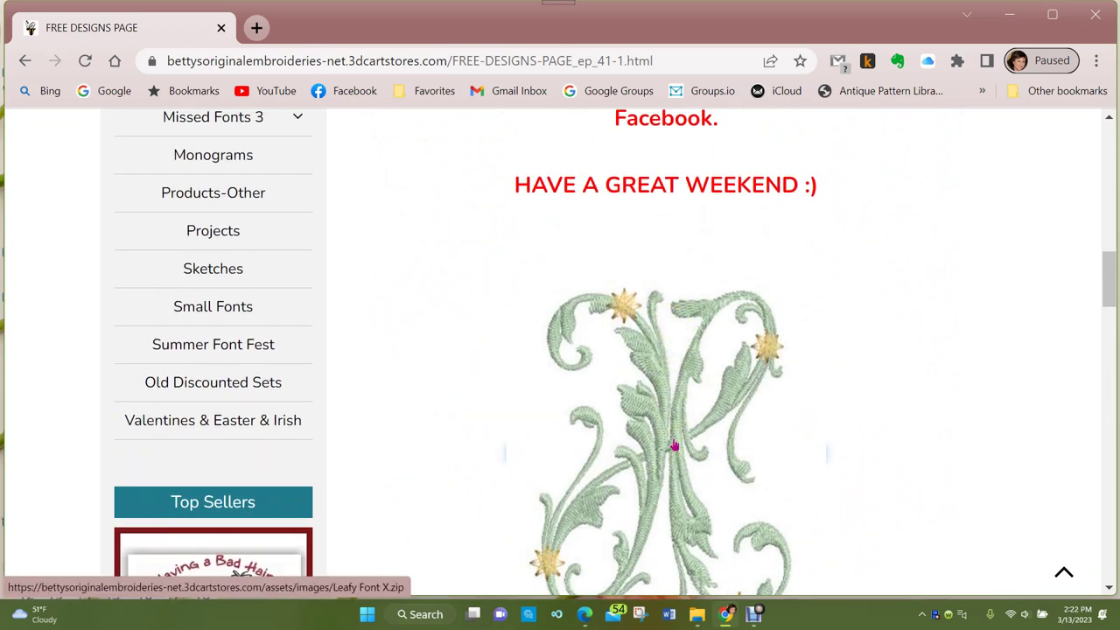
left_click(673, 440)
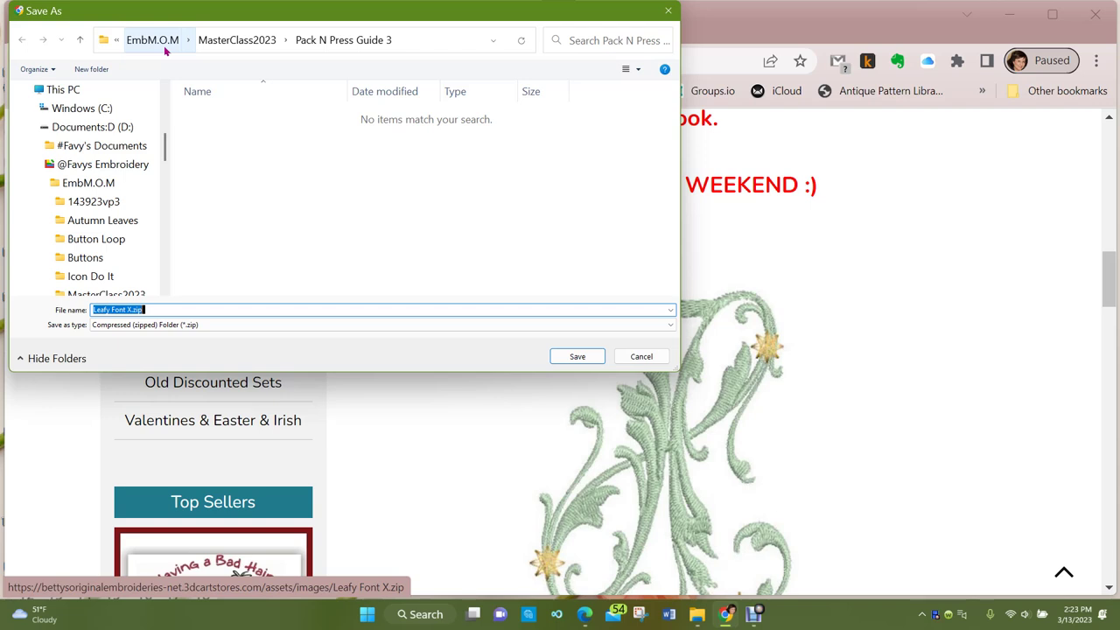
Set the save location to Fonts & Monograms > Betty > Leafy Font within the main embroidery folder on the D drive
left_click(79, 166)
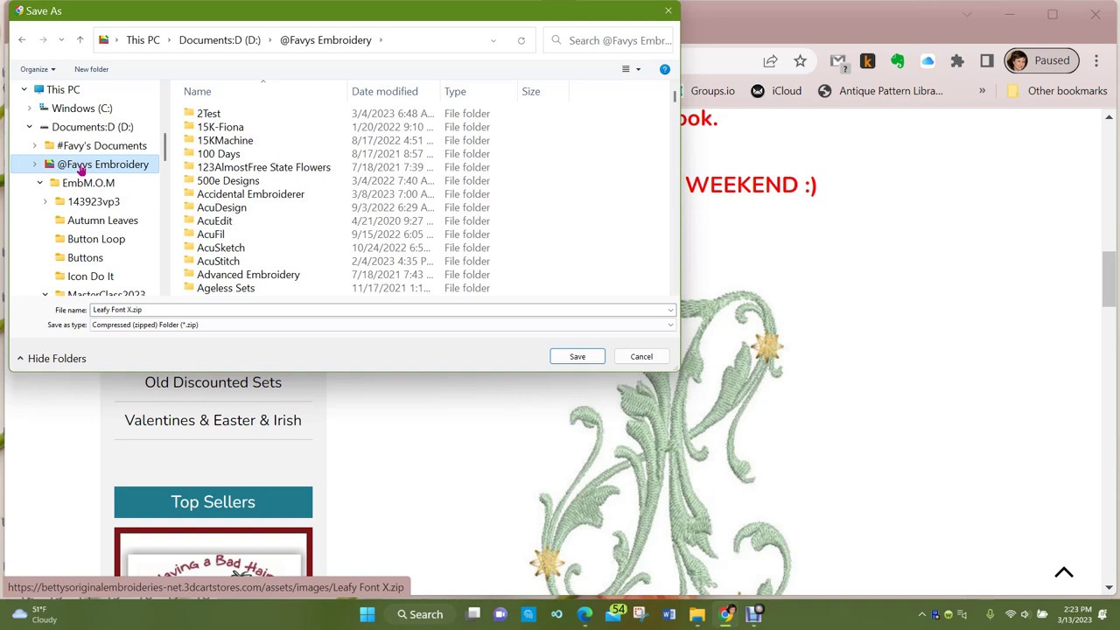
scroll(254, 182, "down", 8)
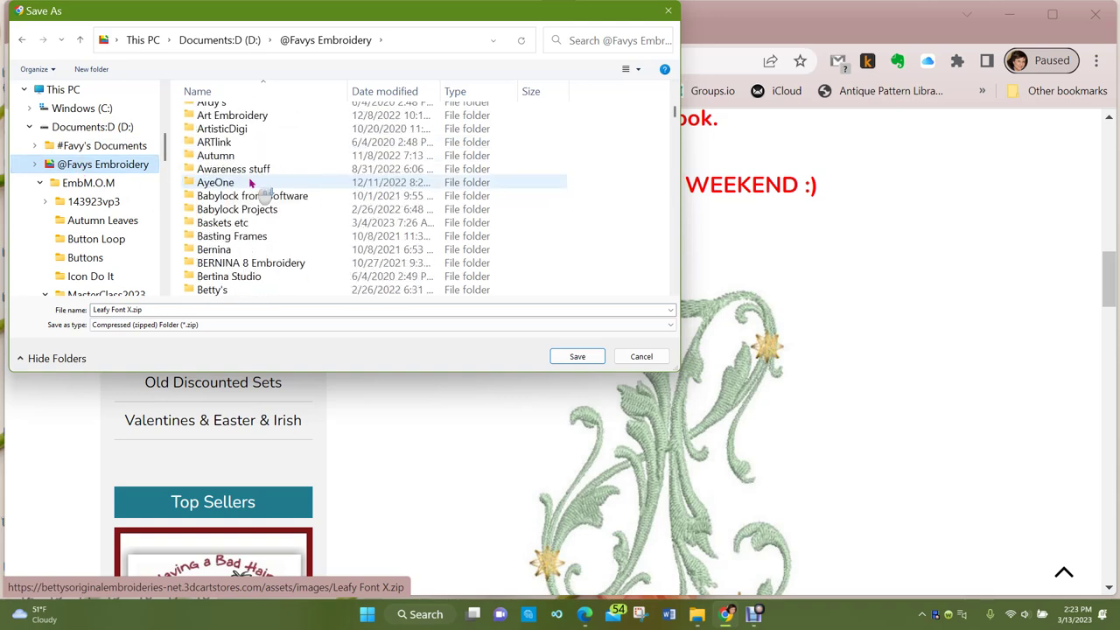
scroll(251, 182, "down", 14)
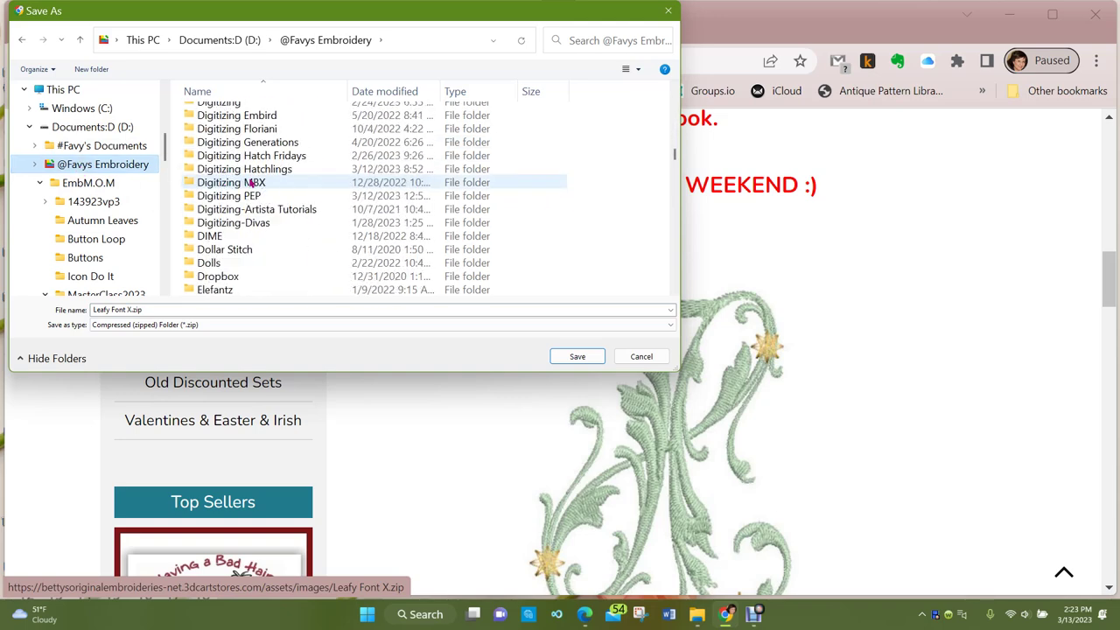
scroll(251, 182, "down", 12)
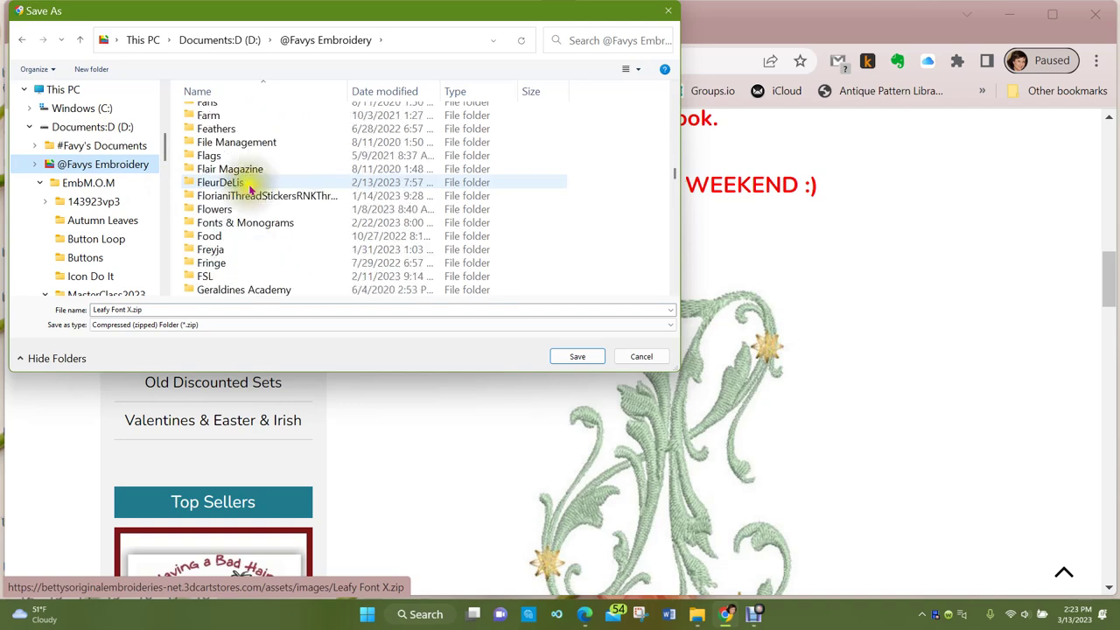
double_click(194, 224)
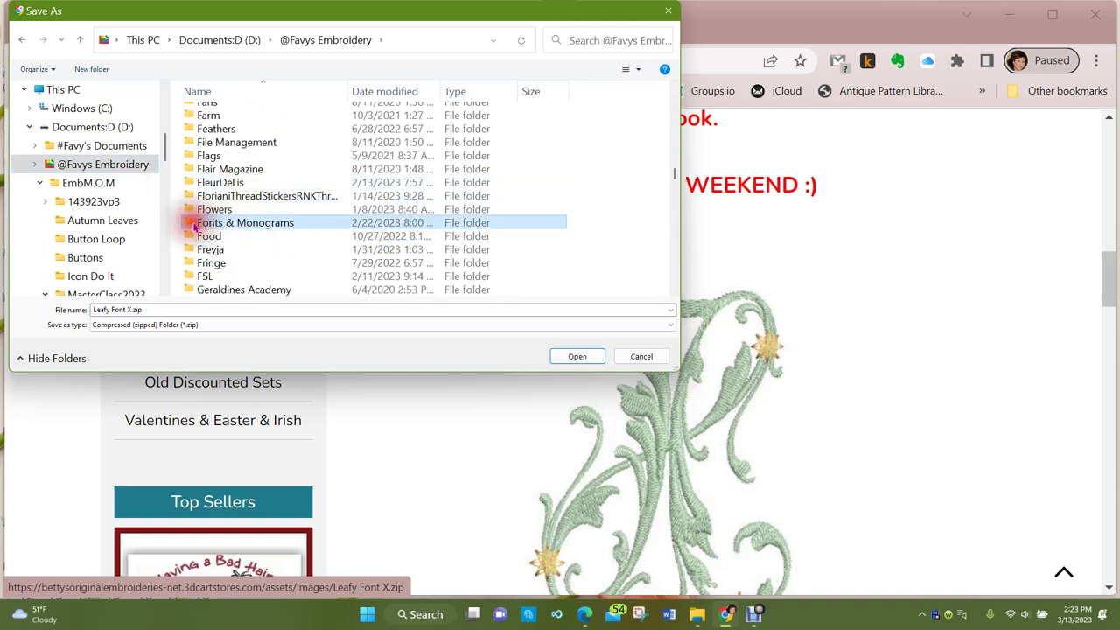
scroll(283, 182, "down", 5)
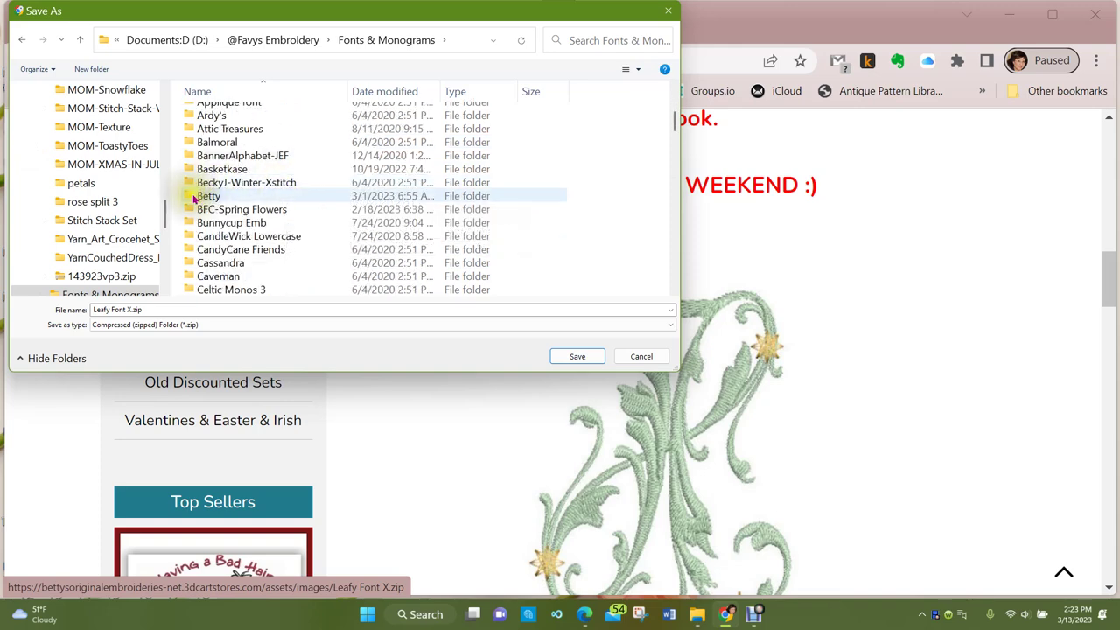
double_click(194, 198)
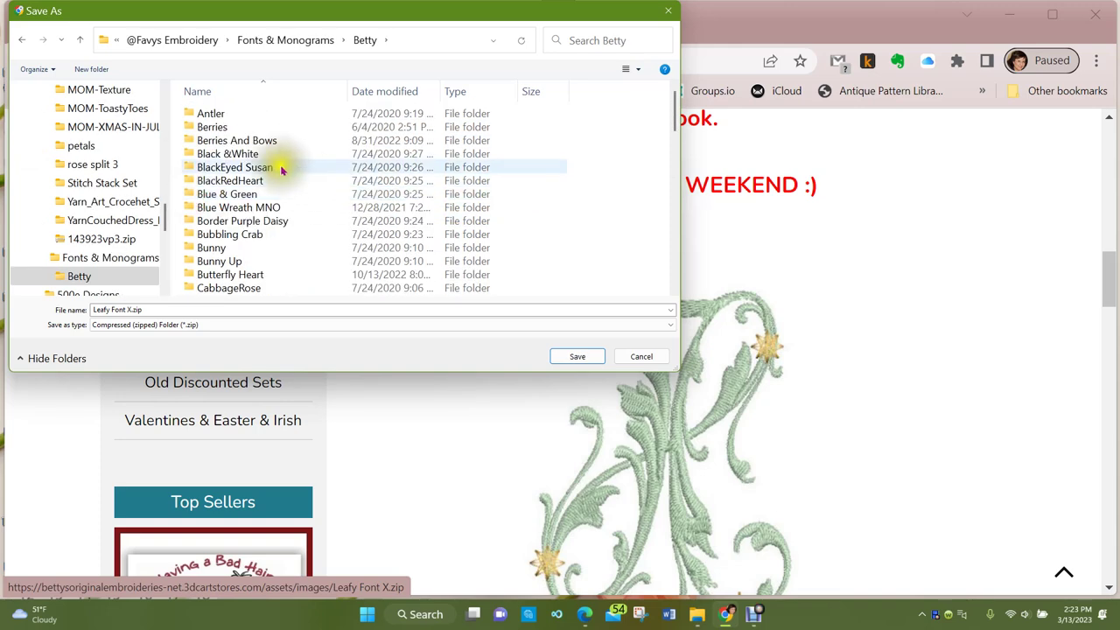
scroll(277, 169, "down", 9)
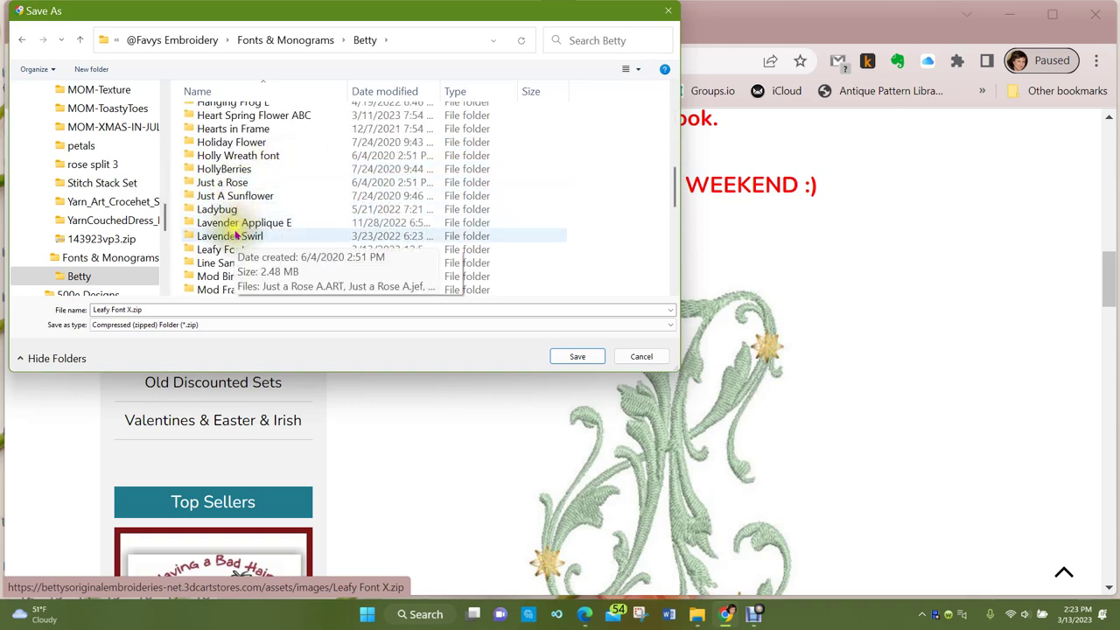
double_click(195, 251)
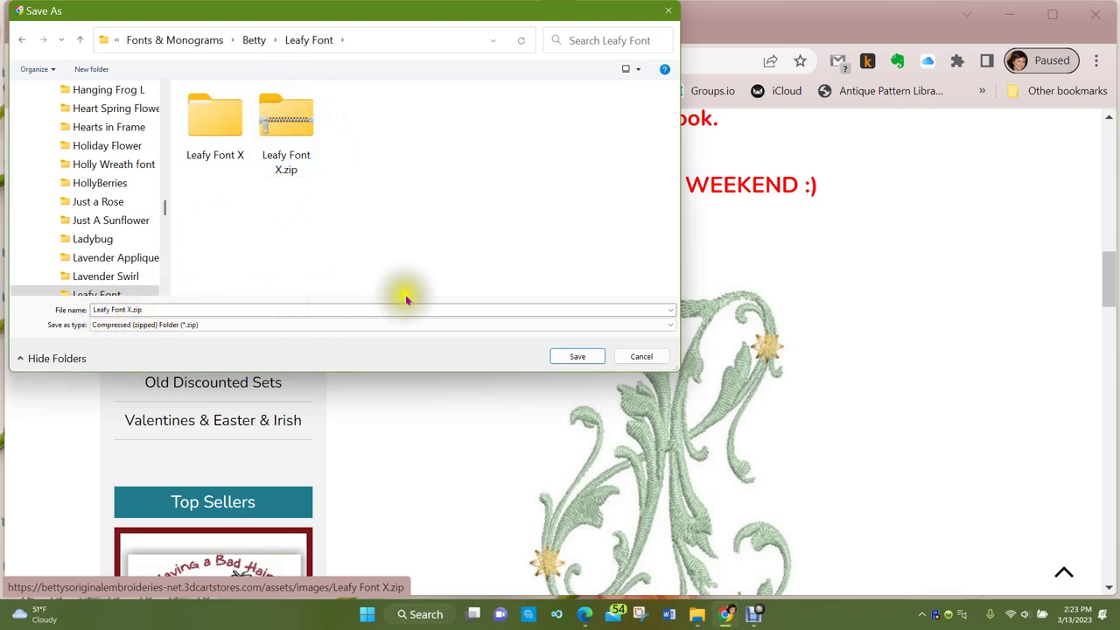
Save Leafy Font X.zip in the Leafy Font folder, replacing the existing copy, and close Google Chrome
left_click(576, 357)
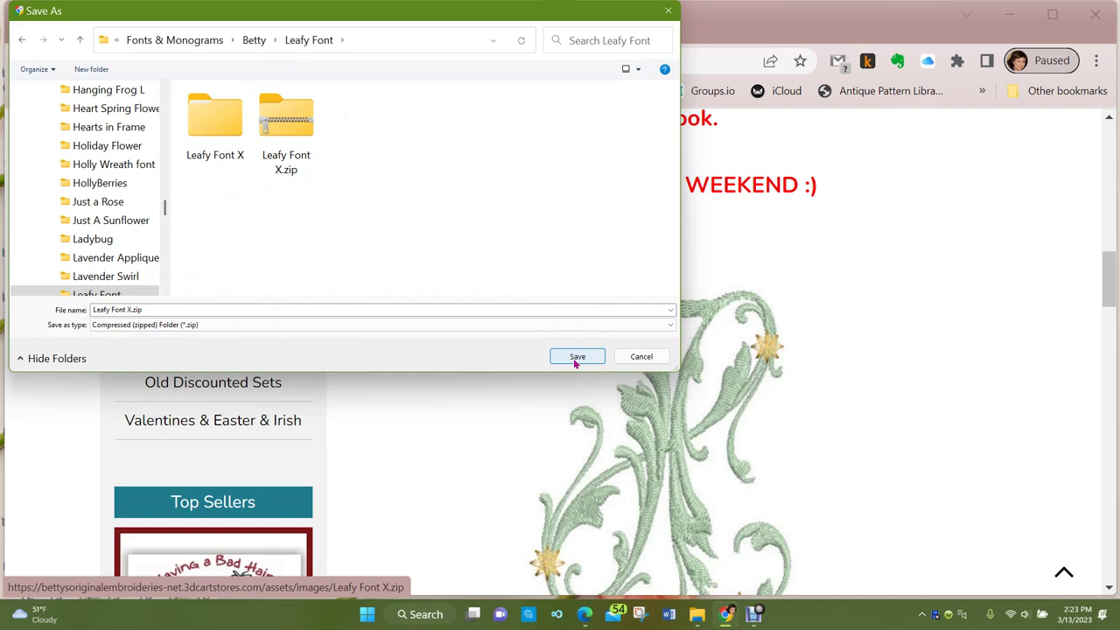
left_click(576, 357)
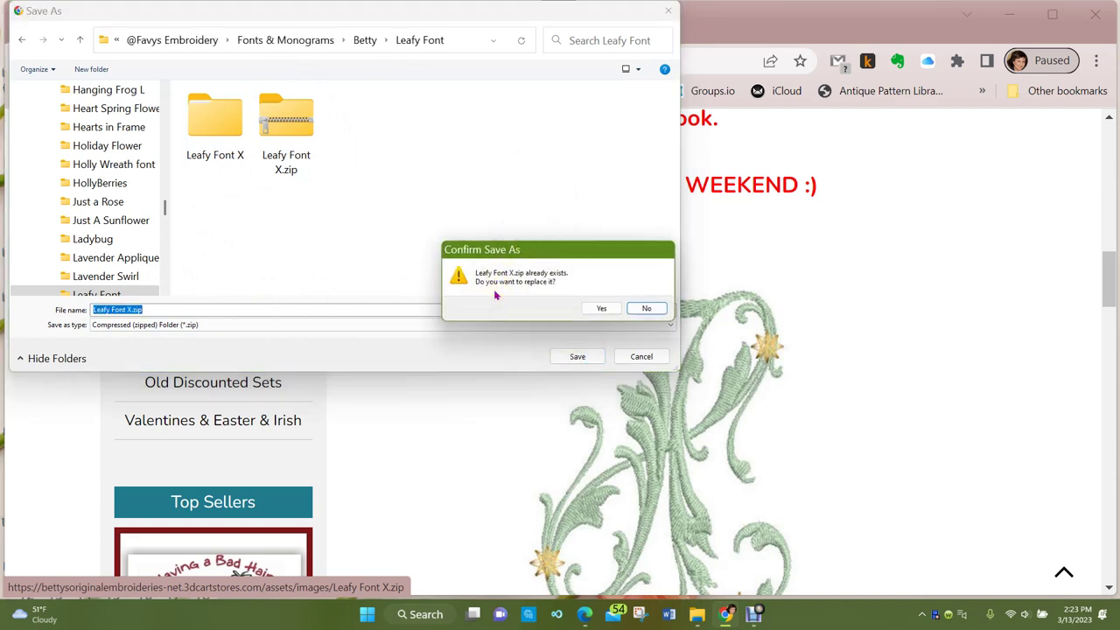
left_click(603, 309)
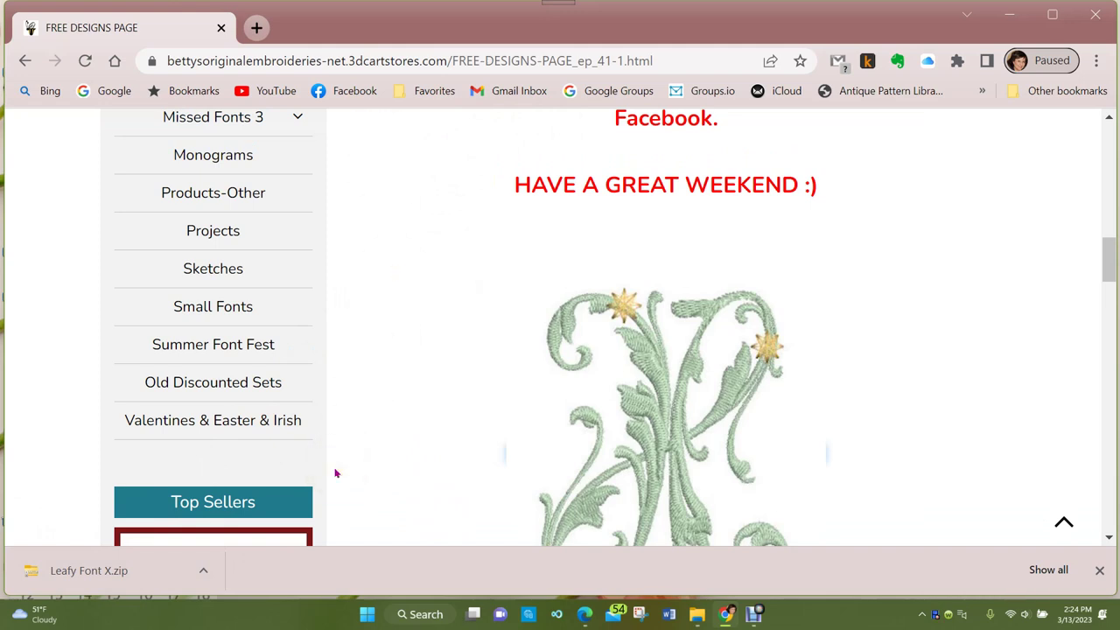
left_click(204, 572)
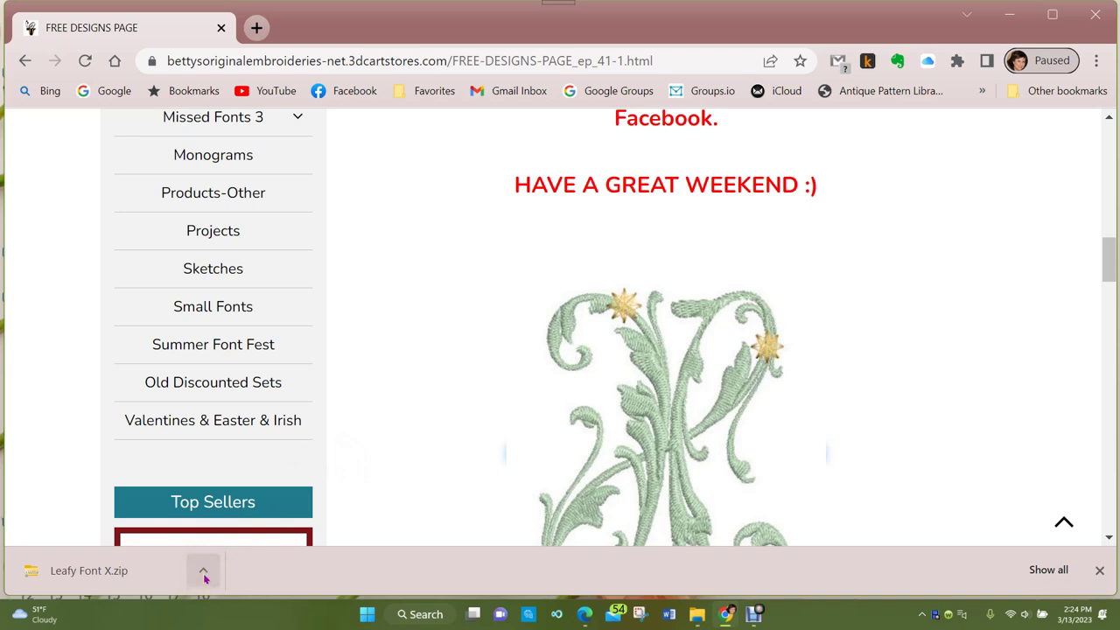
left_click(1095, 15)
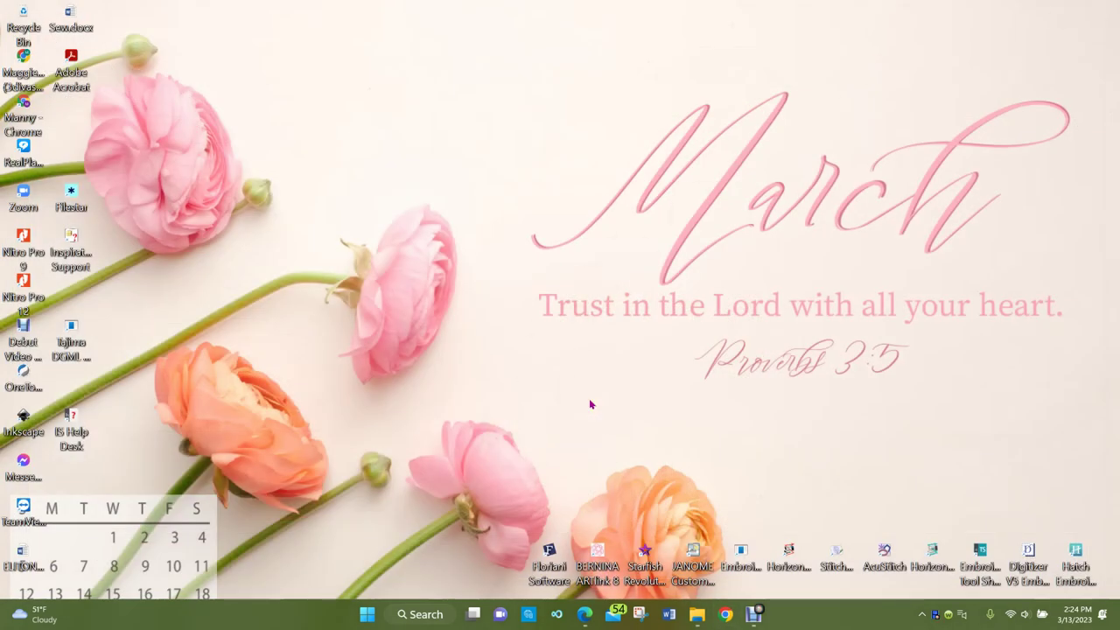
Switch to Microsoft Edge and open the Cute Alphabets site from the Daily folder of the Embroidery favorites
left_click(584, 616)
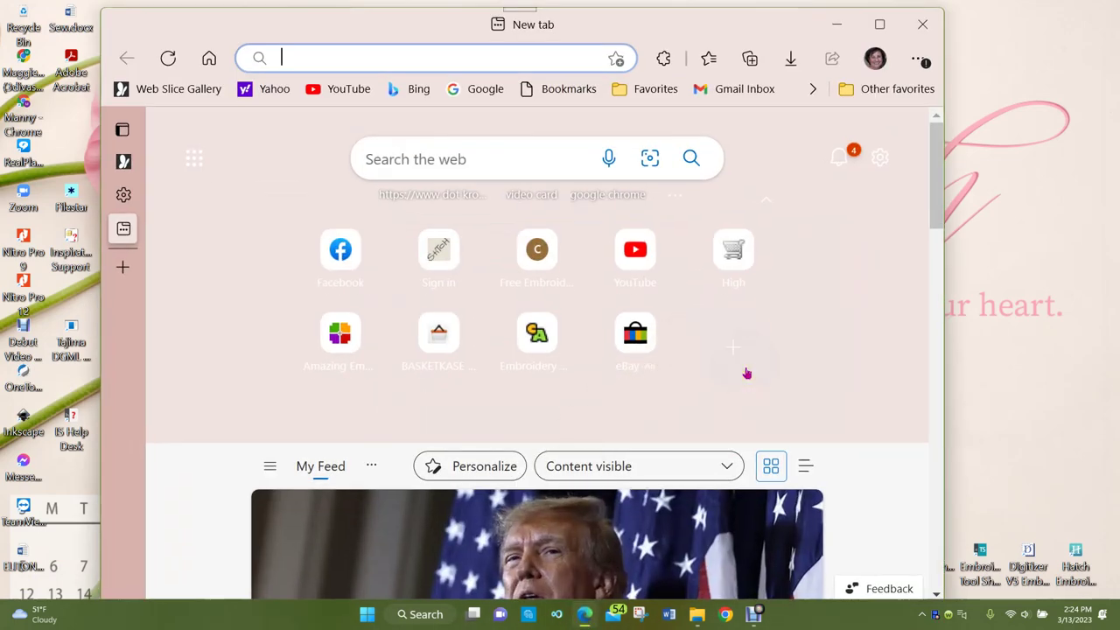
left_click(648, 91)
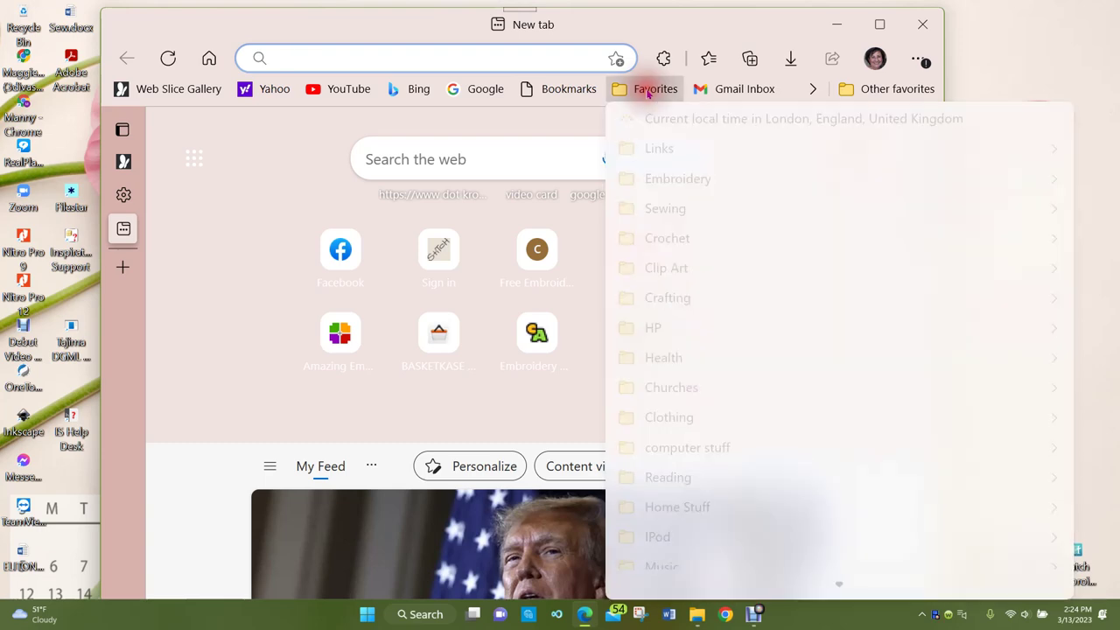
mouse_move(676, 182)
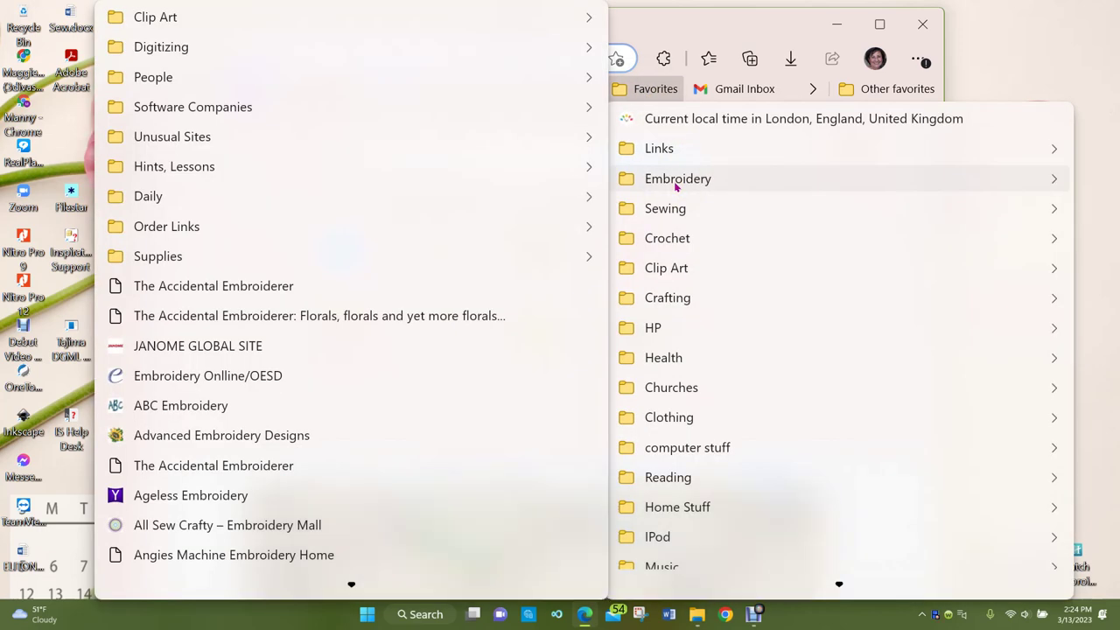
mouse_move(144, 203)
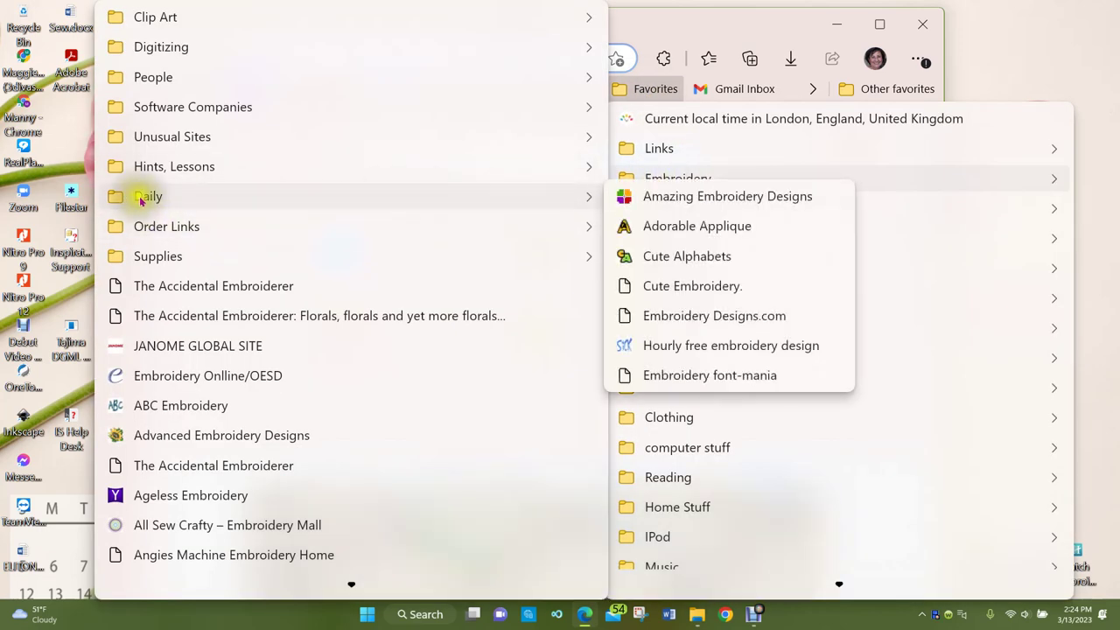
left_click(670, 257)
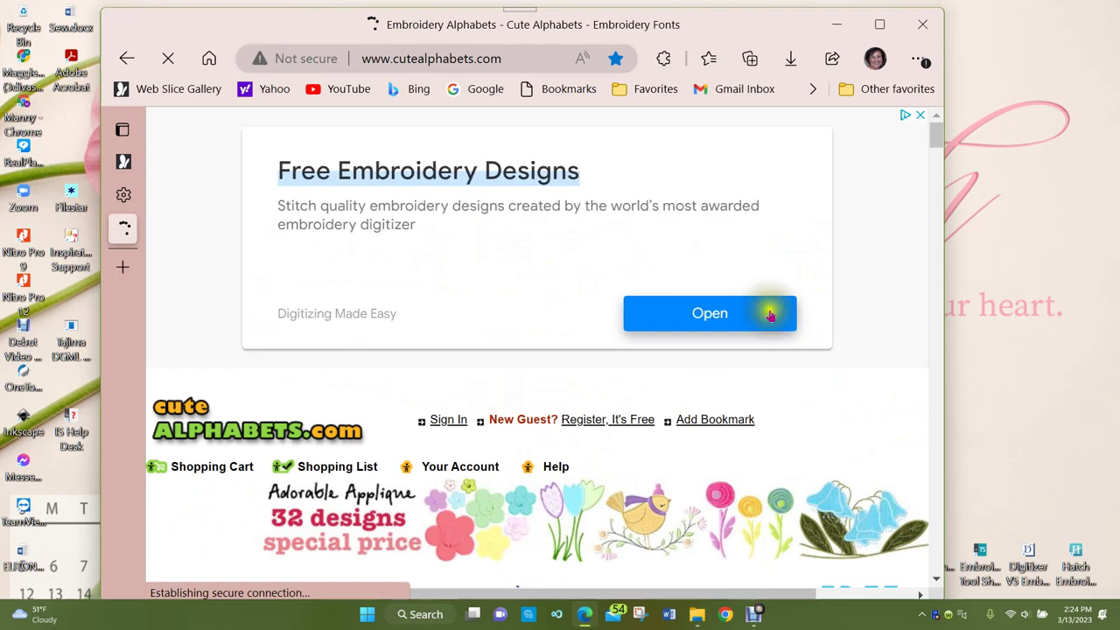
Sign in to CuteAlphabets.com by filling the e-mail address and password fields with the saved login
scroll(853, 391, "down", 2)
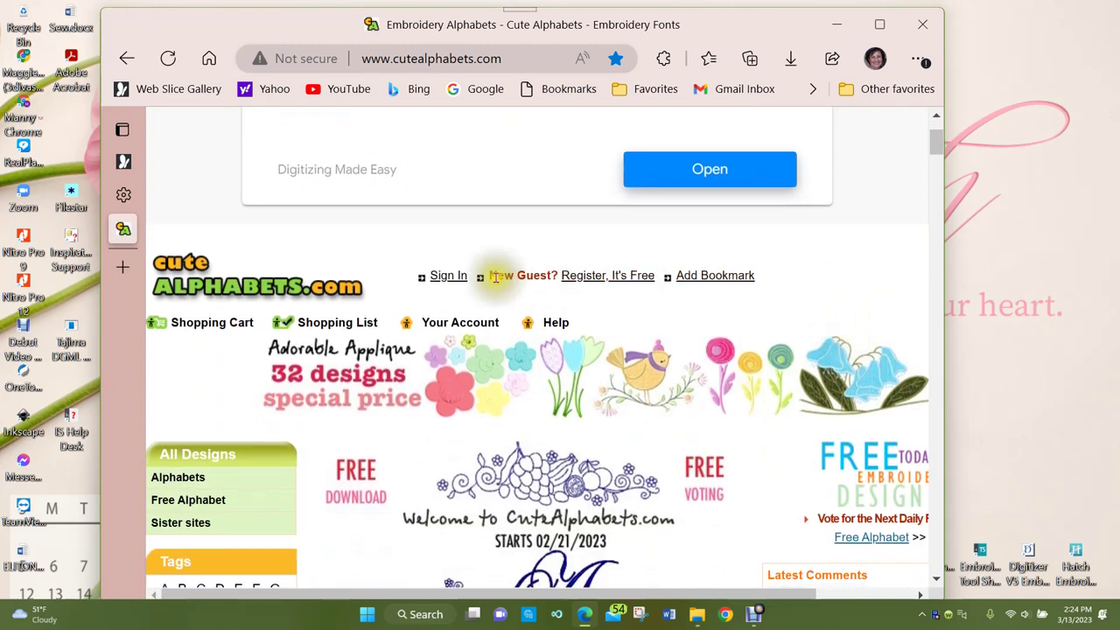
left_click(445, 277)
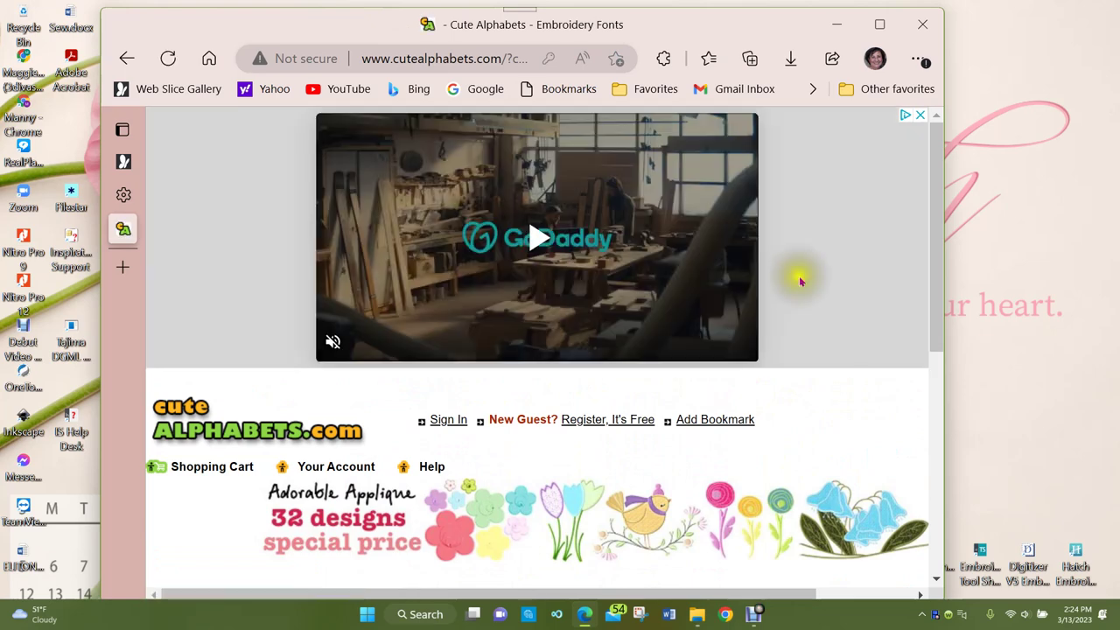
scroll(791, 280, "down", 2)
scroll(645, 391, "down", 1)
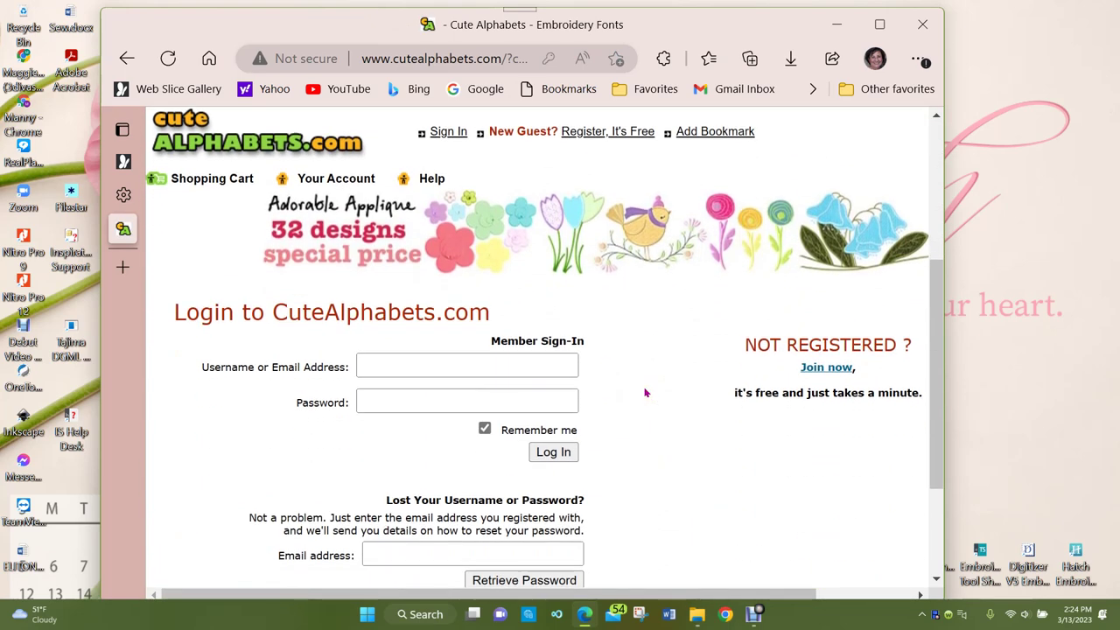
left_click(395, 366)
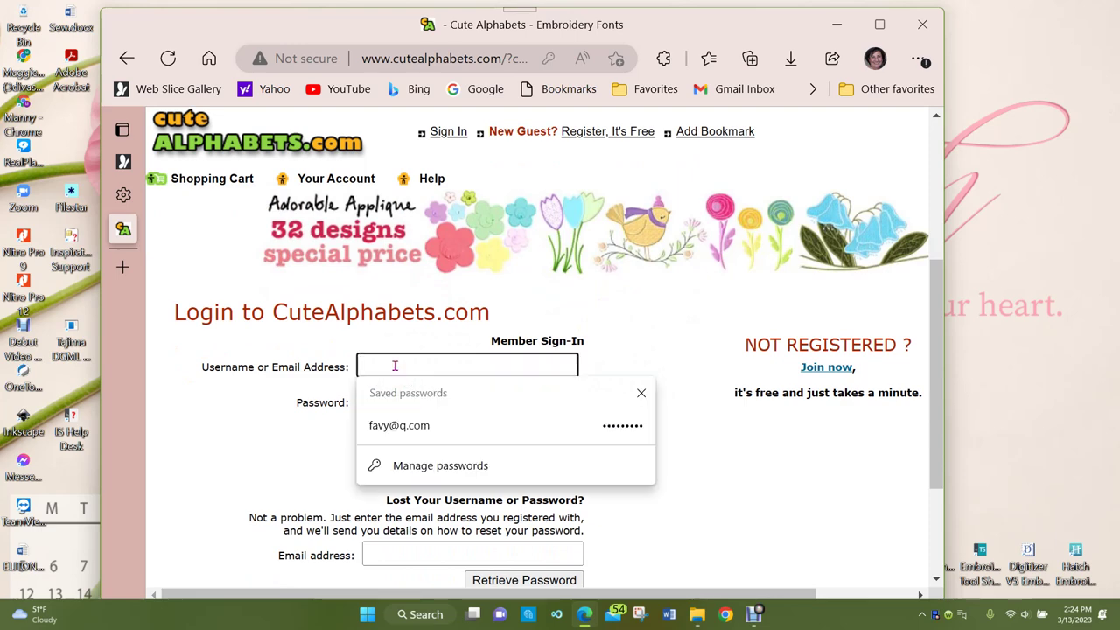
left_click(370, 425)
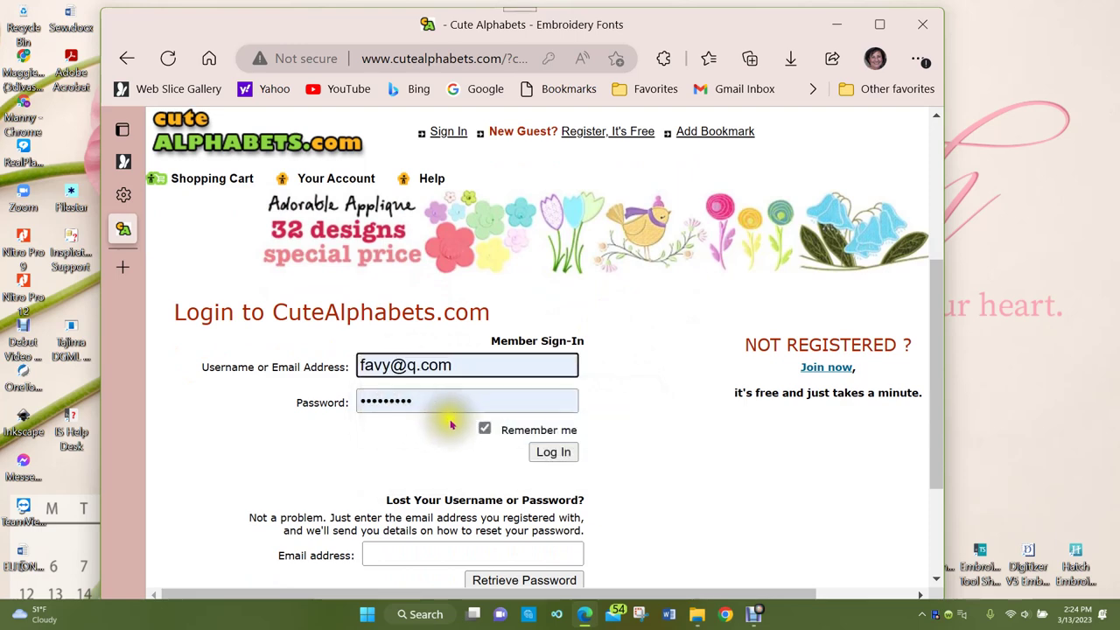
left_click(542, 453)
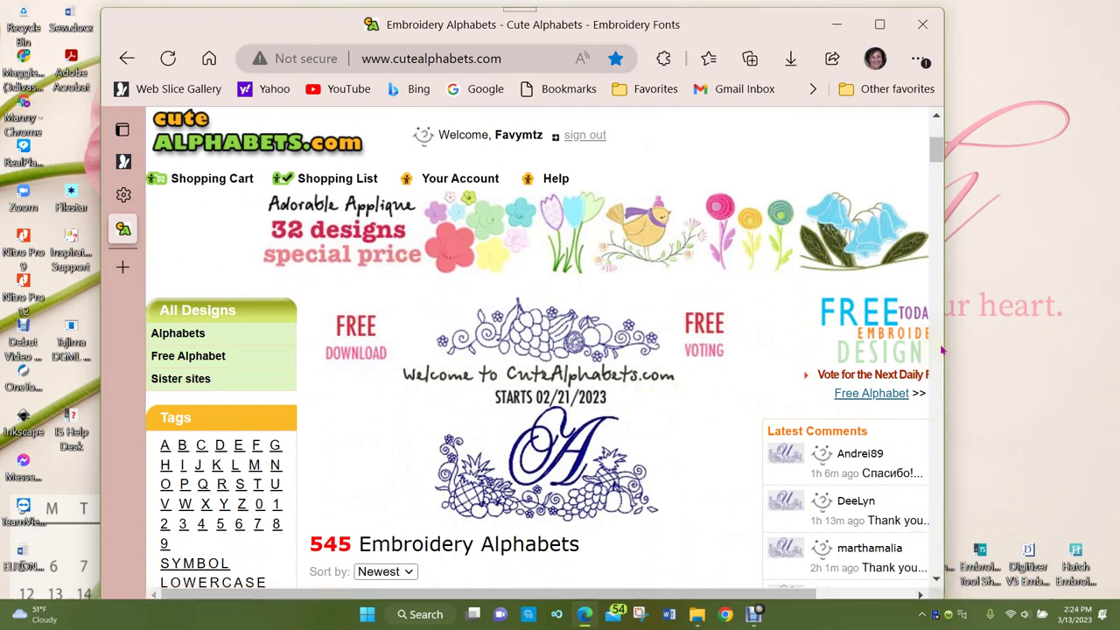
Maximize the browser window and open the Letter U page of today's free embroidery design at its Free Download formats
left_click(880, 25)
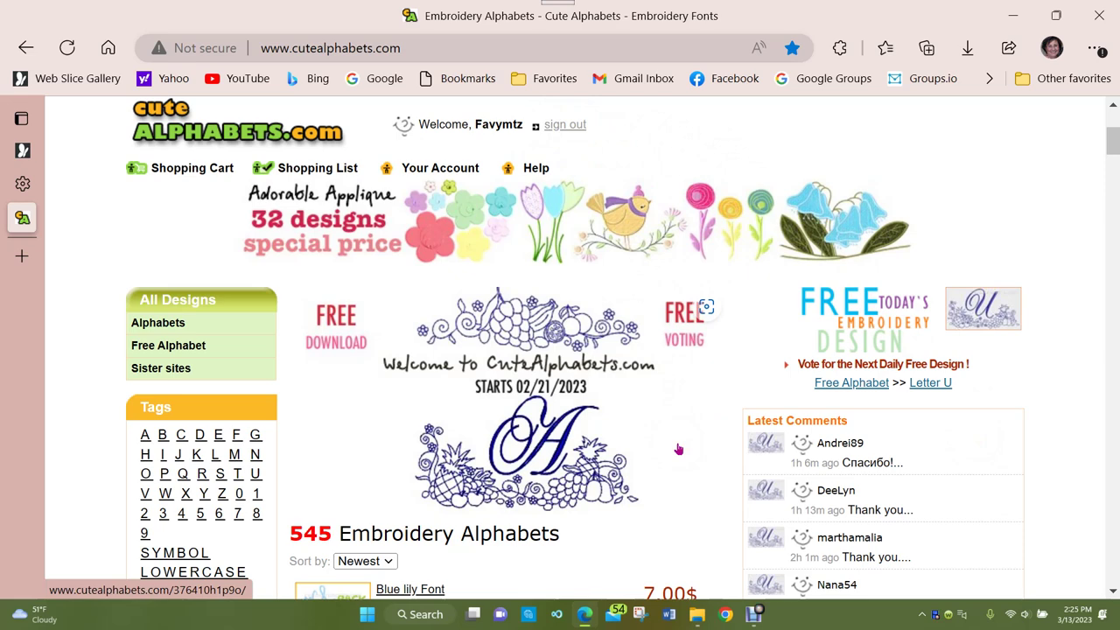
left_click(932, 386)
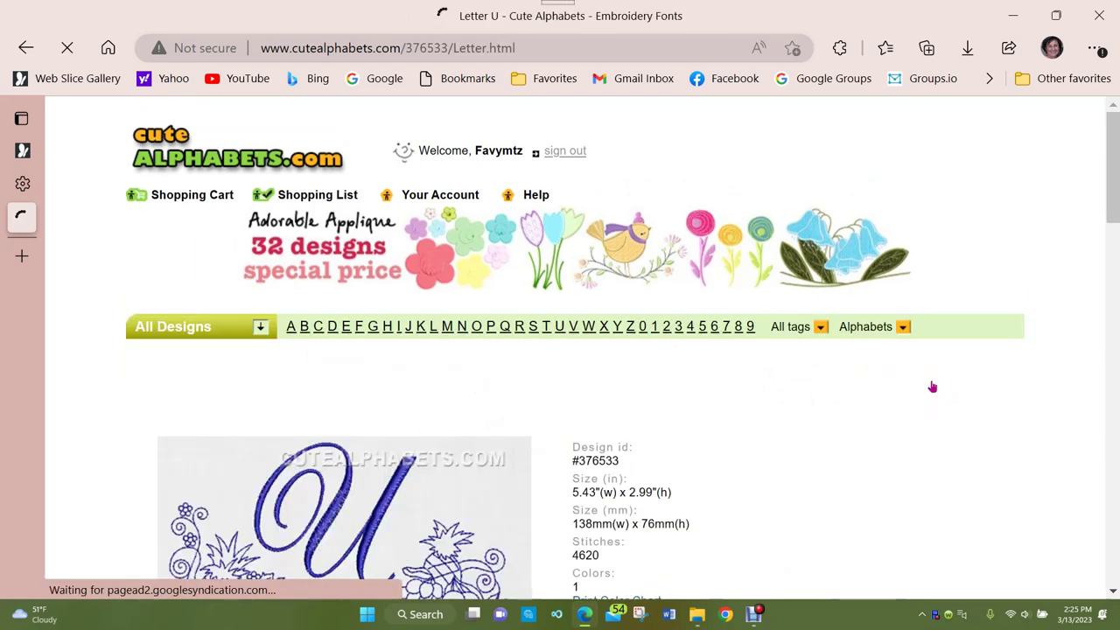
scroll(425, 379, "down", 3)
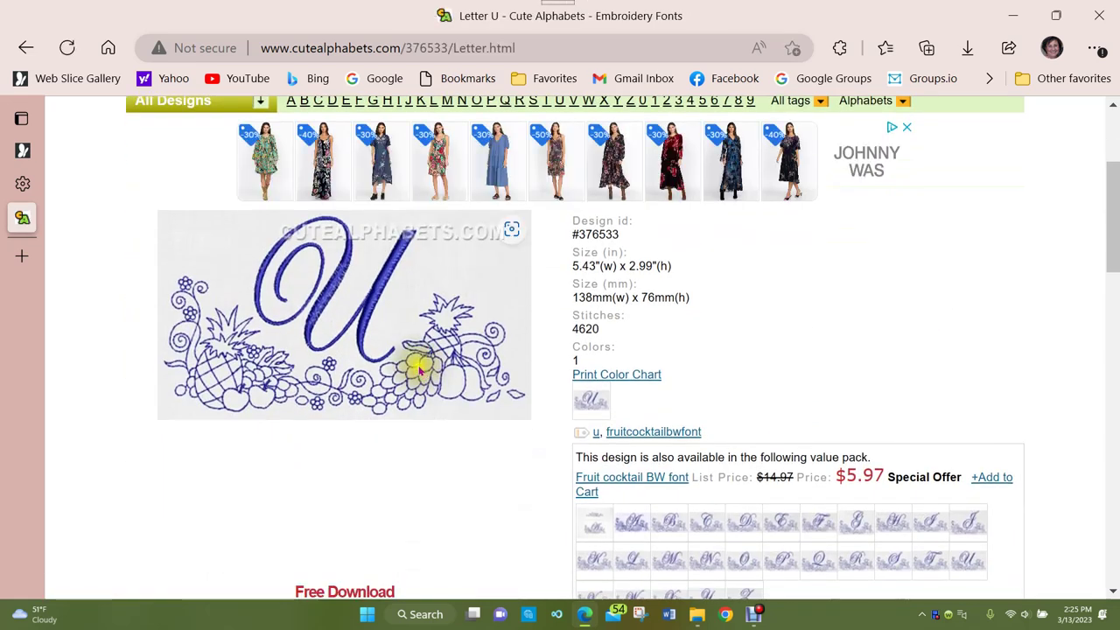
scroll(425, 402, "down", 2)
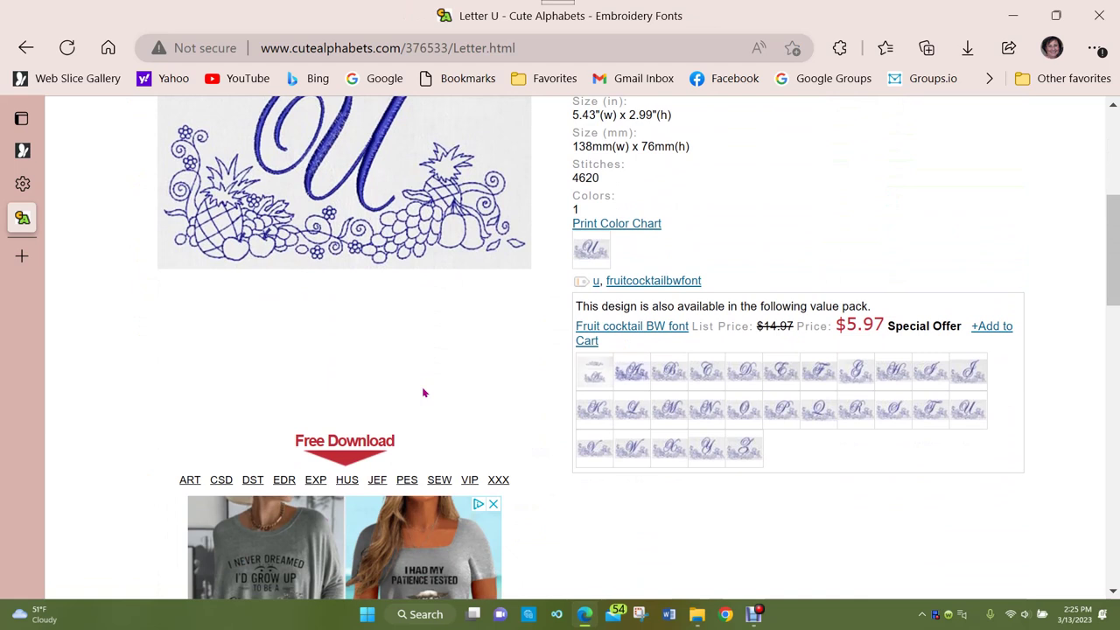
Request the free download of the Letter U design in JEF format
left_click(378, 486)
left_click(378, 486)
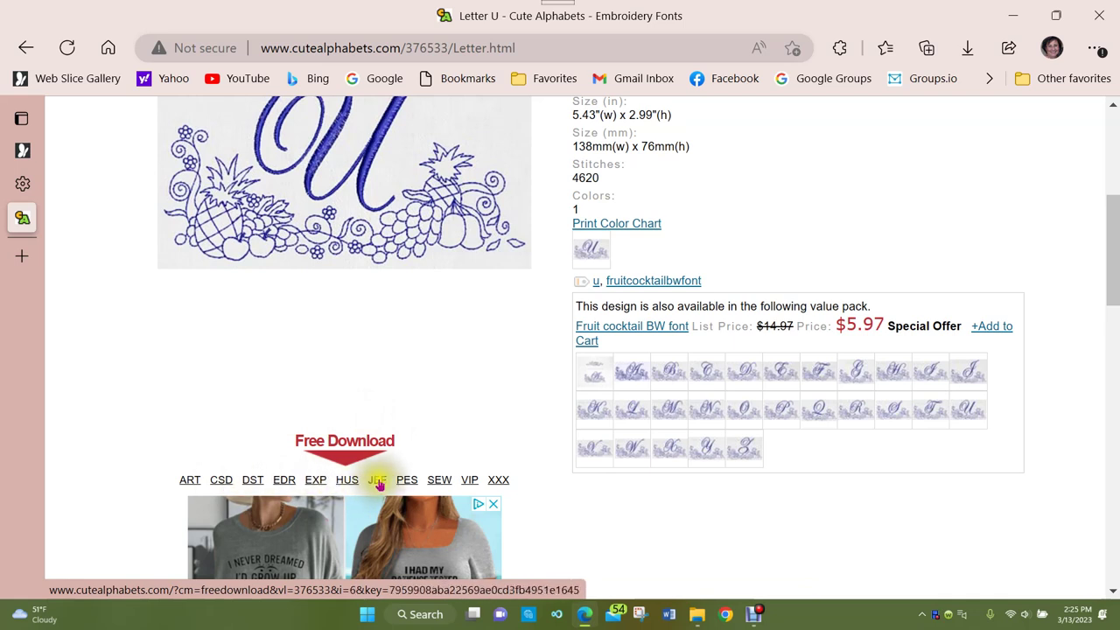
left_click(378, 488)
left_click(378, 487)
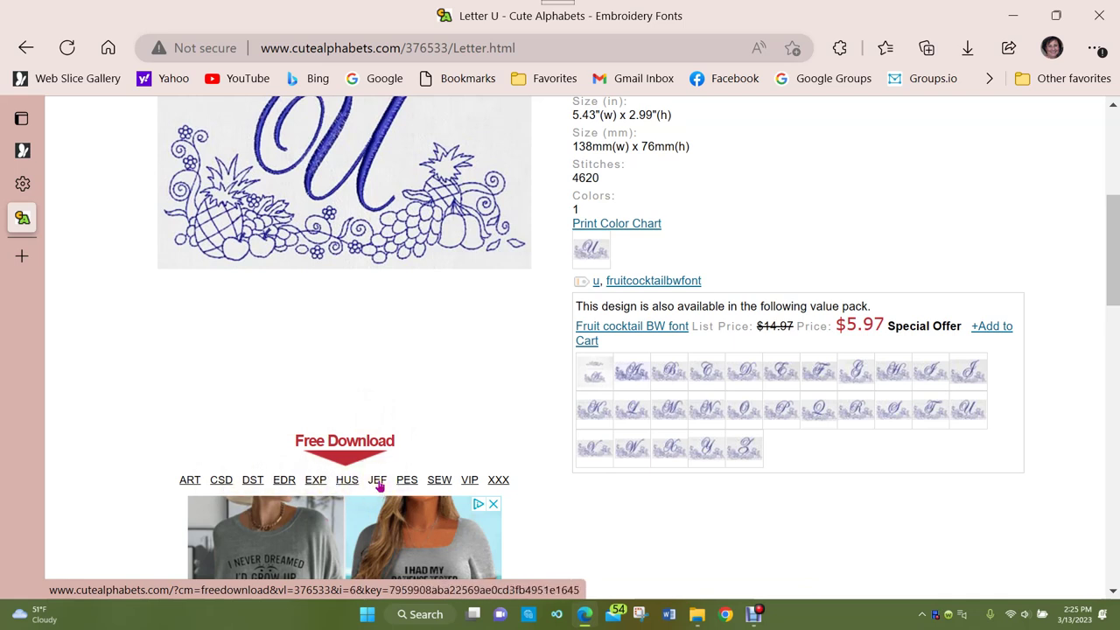
left_click(378, 487)
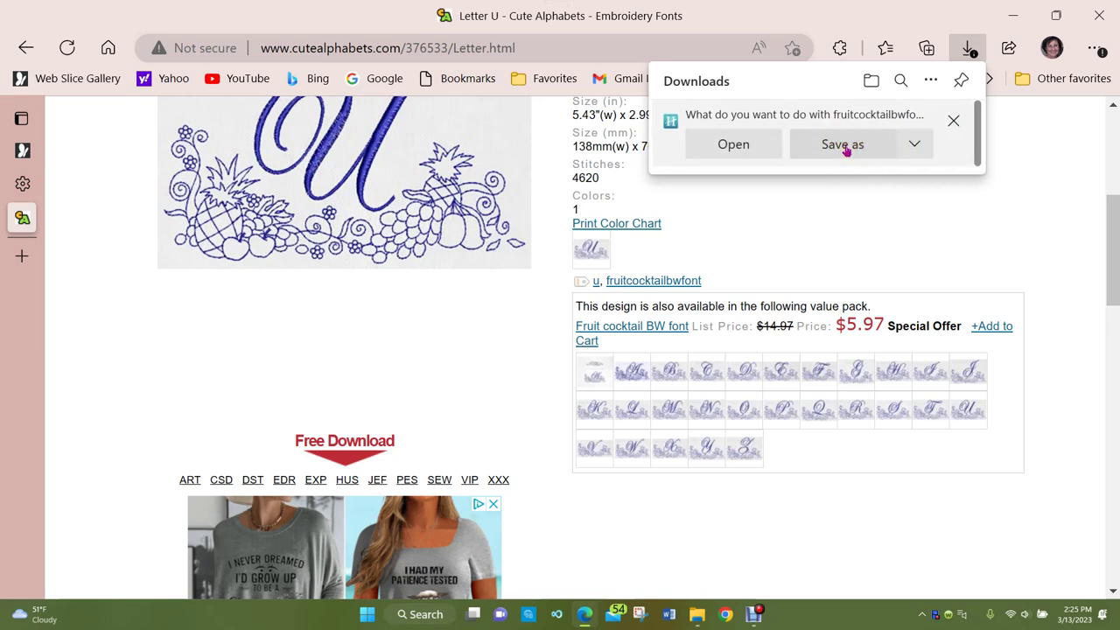
Try to save the pending Letter U JEF download straight to the default download folder
left_click(914, 143)
left_click(881, 174)
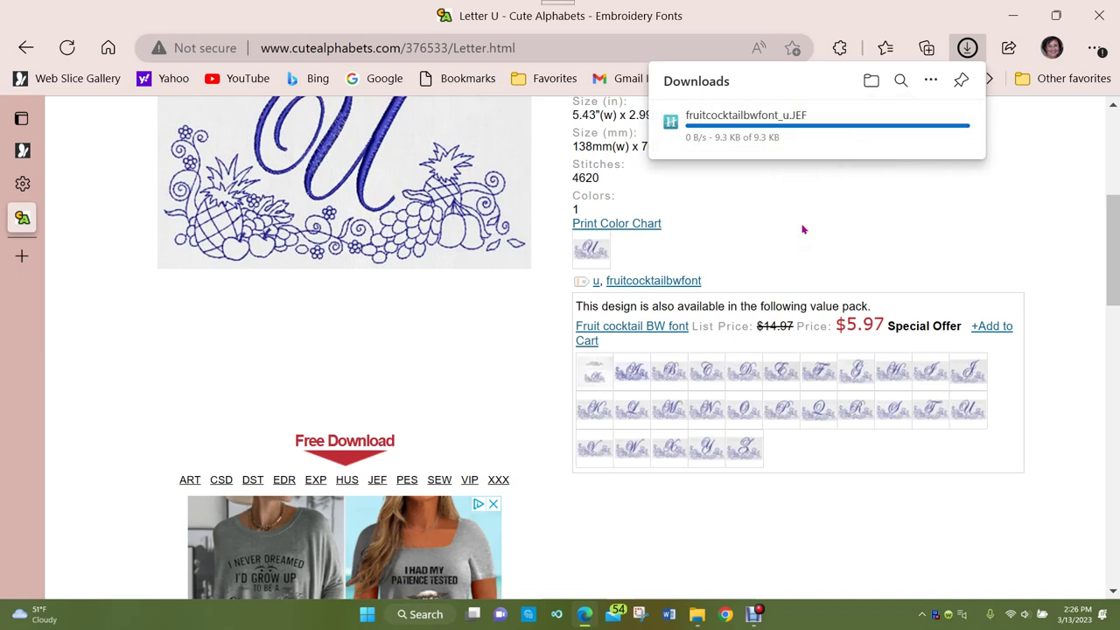
mouse_move(795, 113)
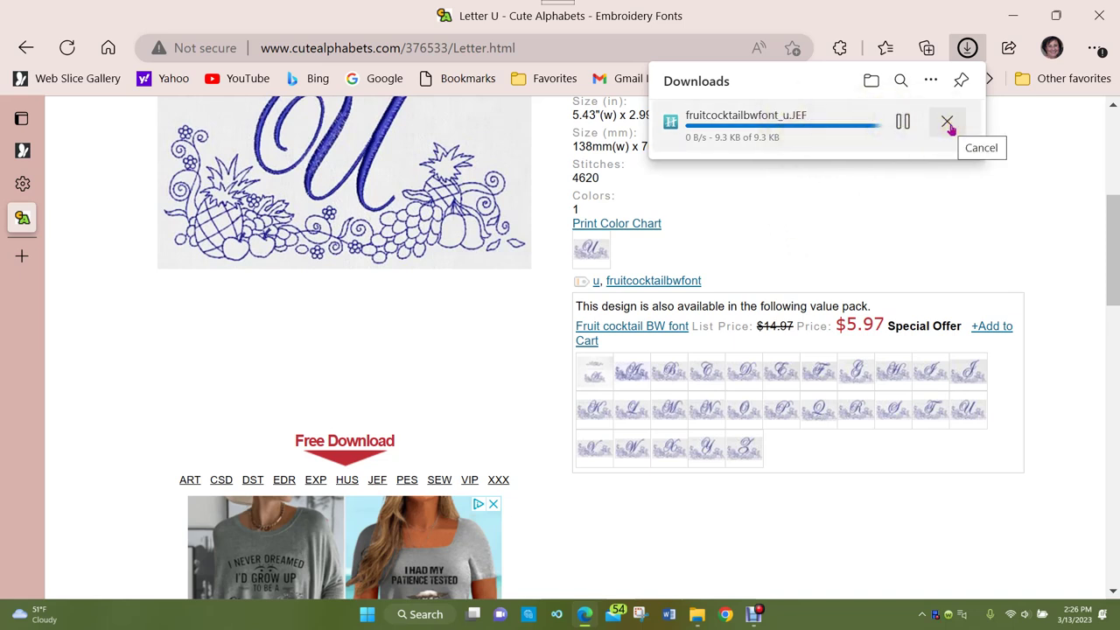
left_click(967, 48)
left_click(967, 48)
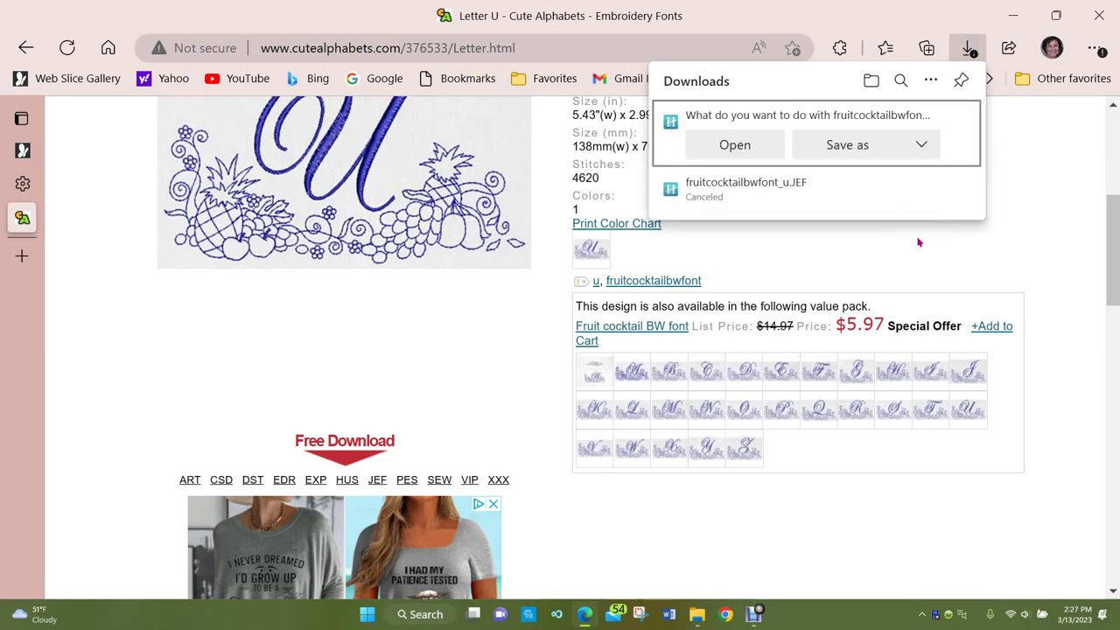
left_click(890, 254)
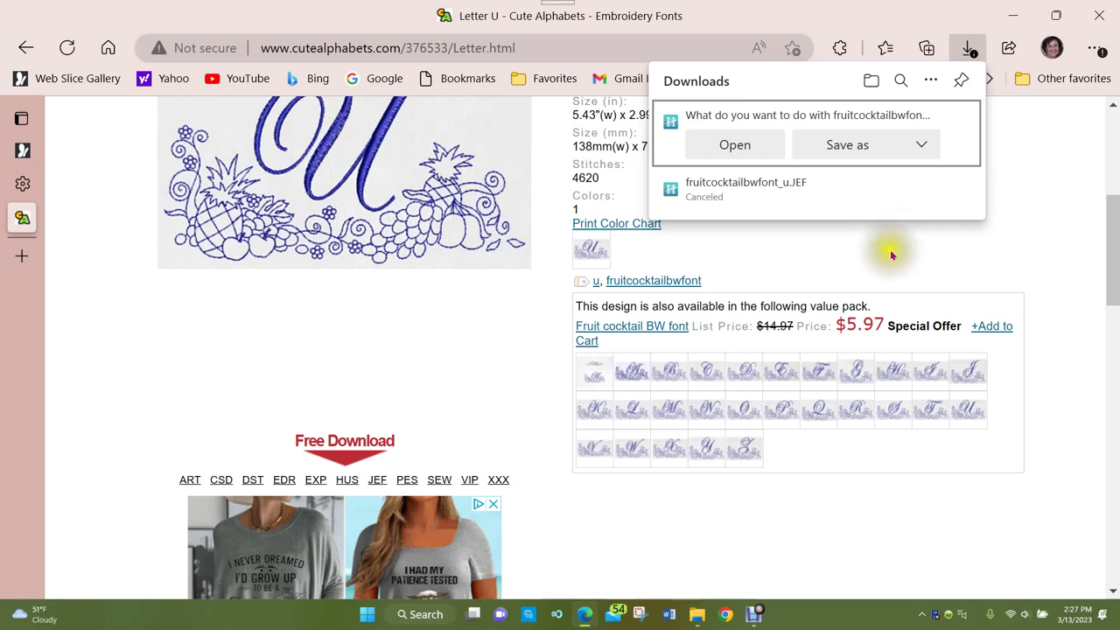
left_click(876, 259)
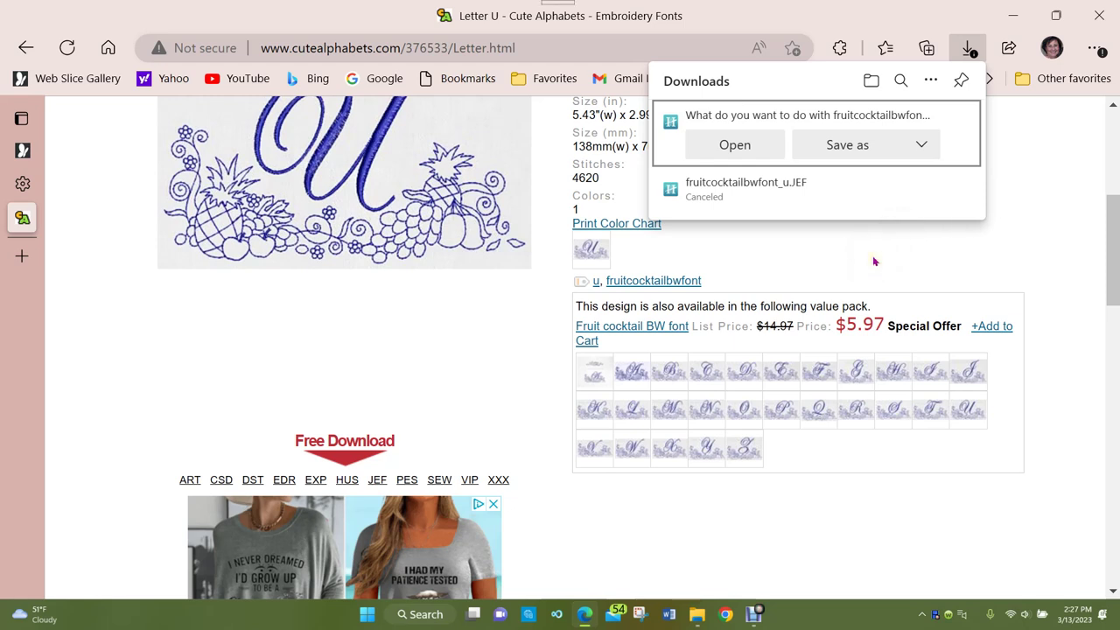
left_click(855, 196)
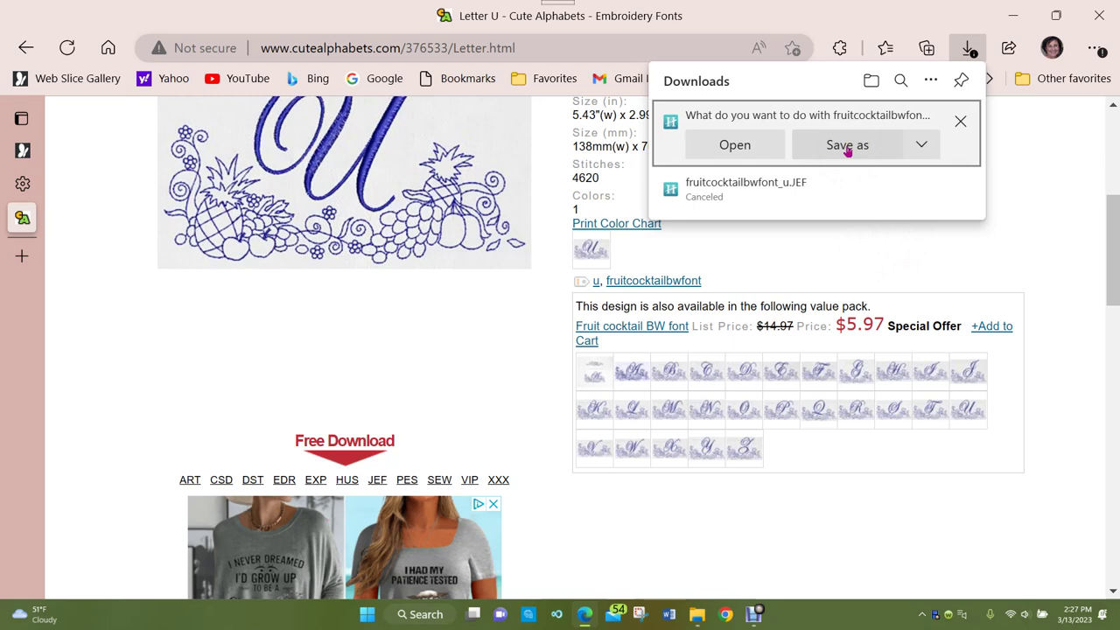
left_click(922, 145)
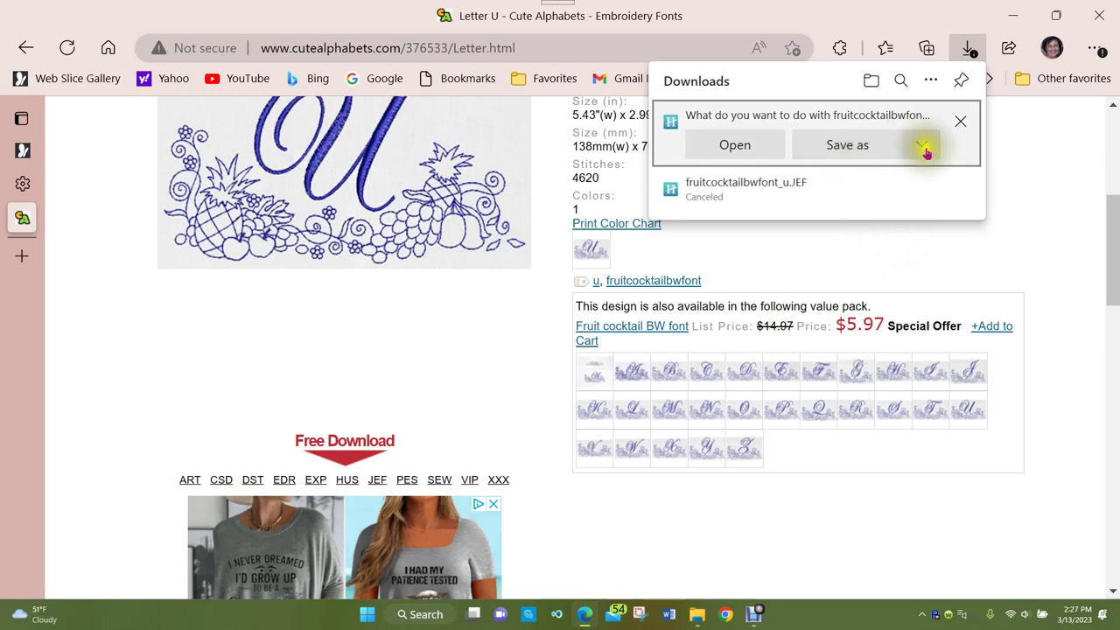
left_click(922, 147)
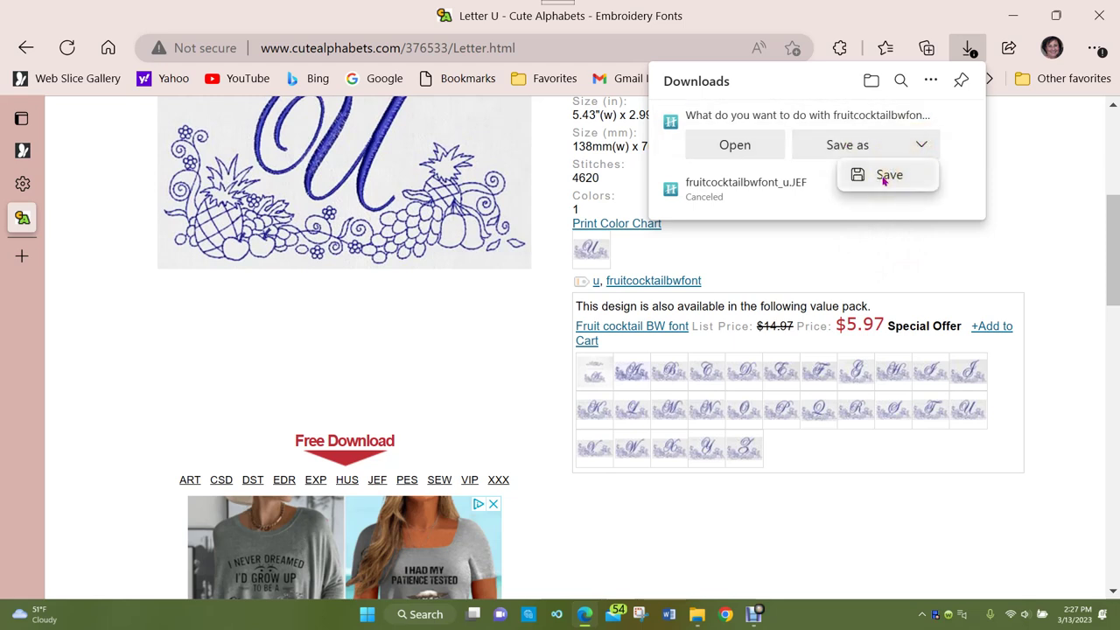
left_click(874, 252)
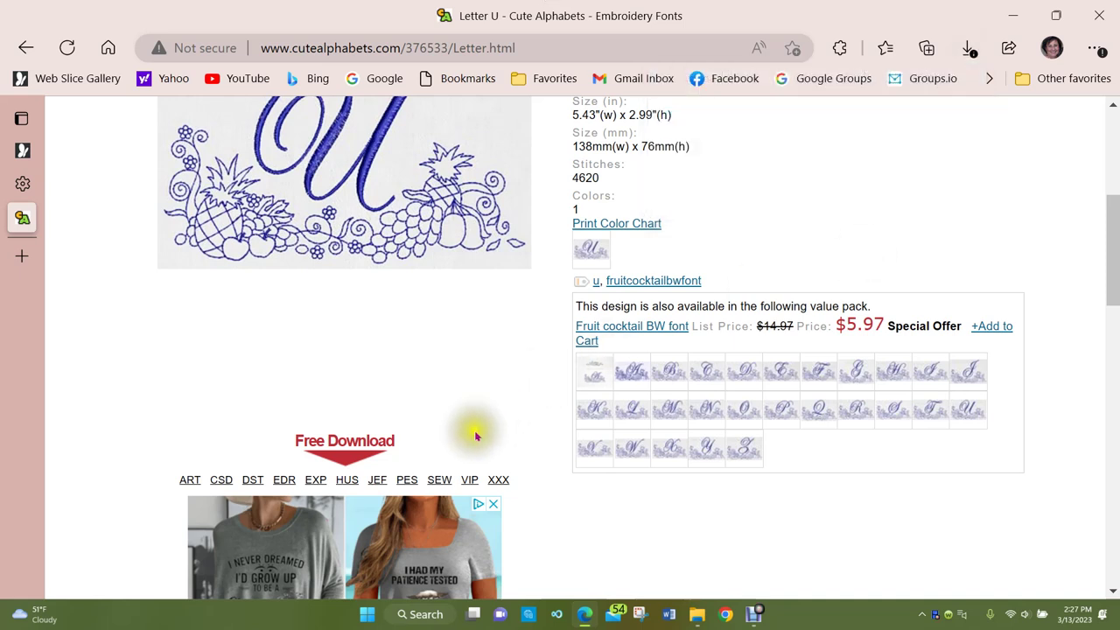
Request the Letter U design in JEF format again with Save As, browsing to the main embroidery folder on the Documents:D drive
left_click(387, 483)
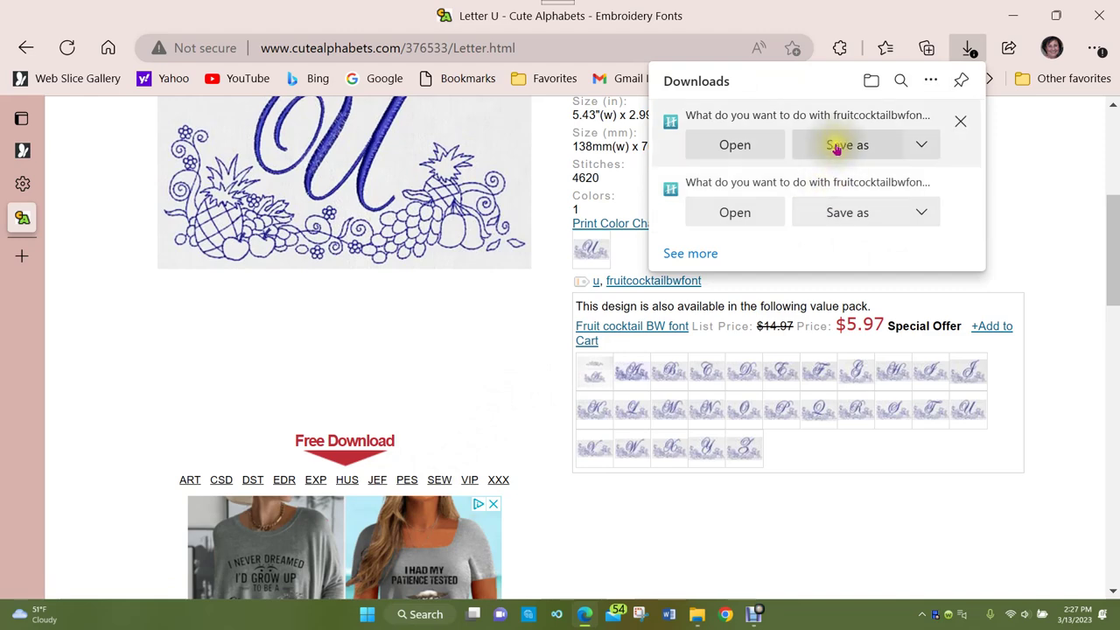
left_click(837, 147)
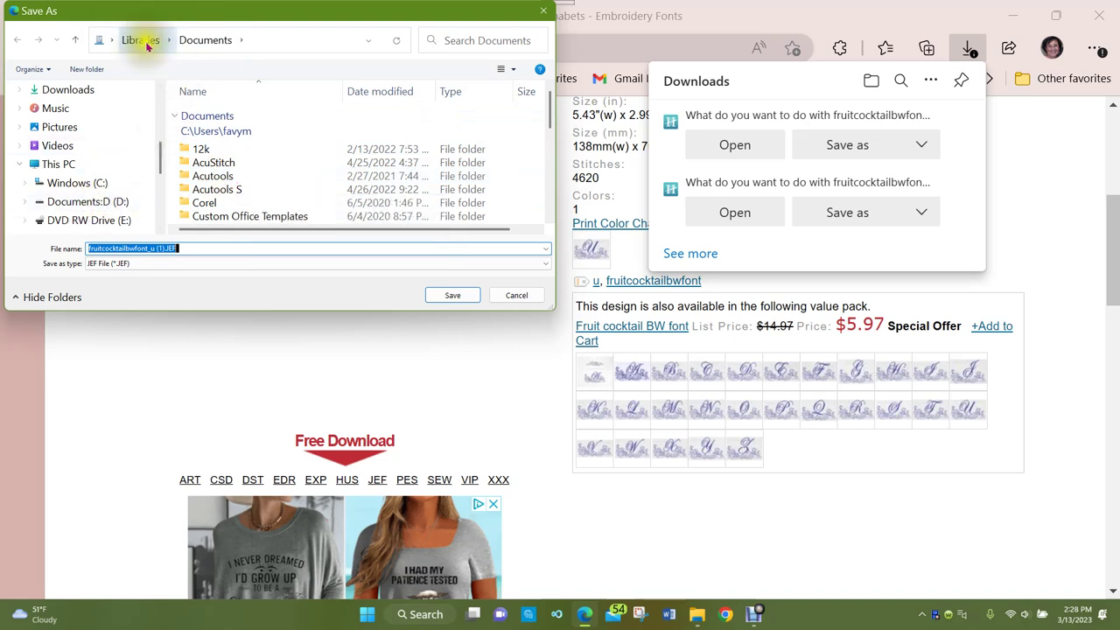
left_click(87, 203)
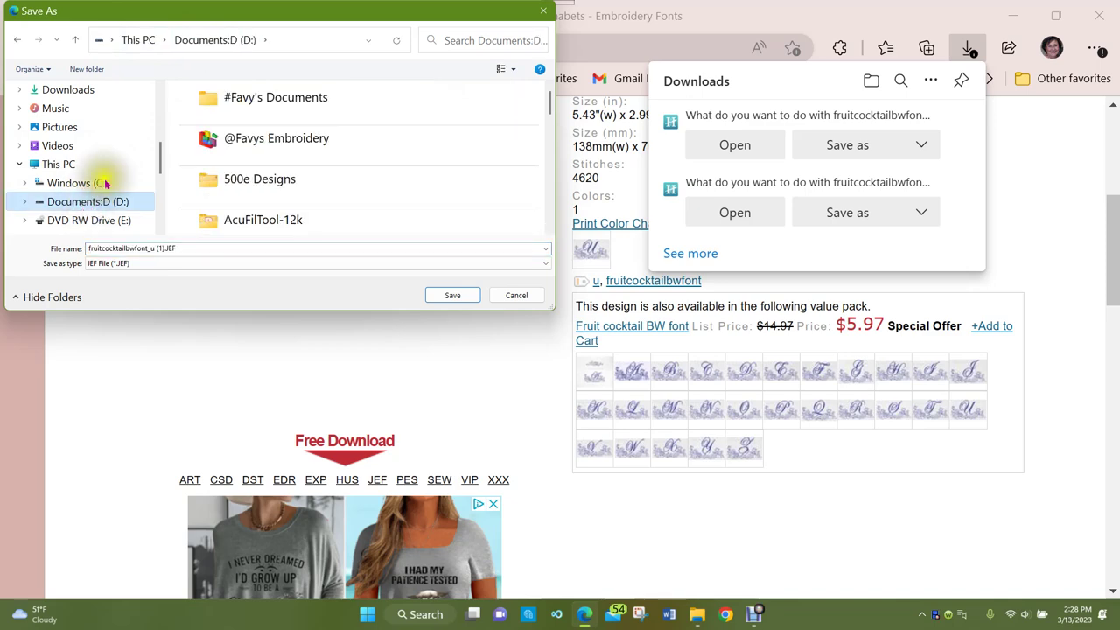
double_click(224, 142)
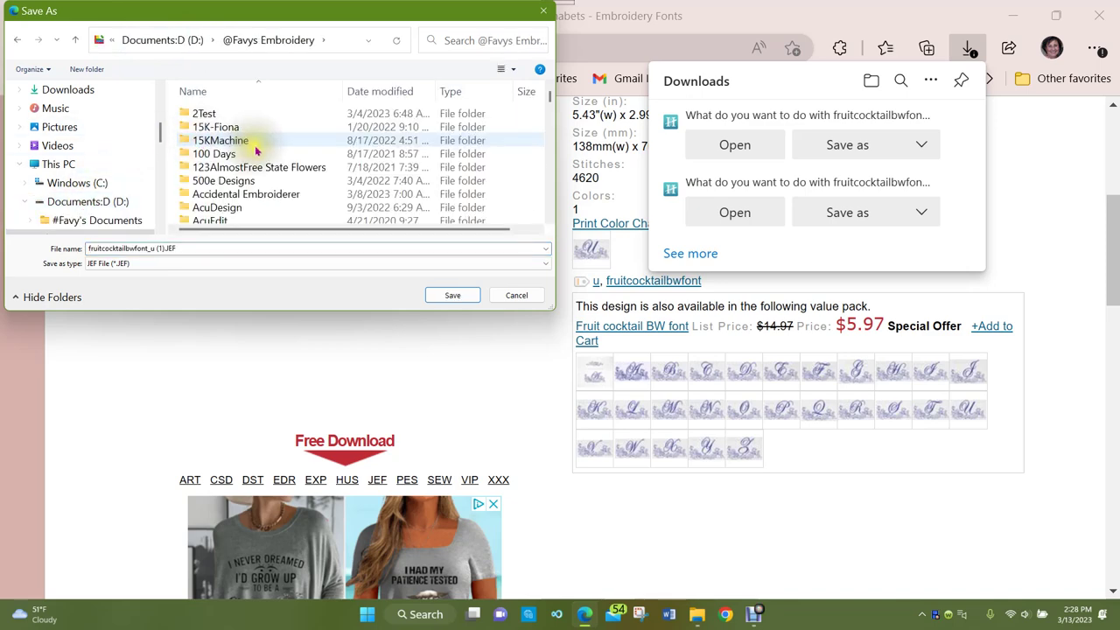
Browse the save location to the Cute Embroidery folder inside Fonts & Monograms
scroll(255, 150, "down", 20)
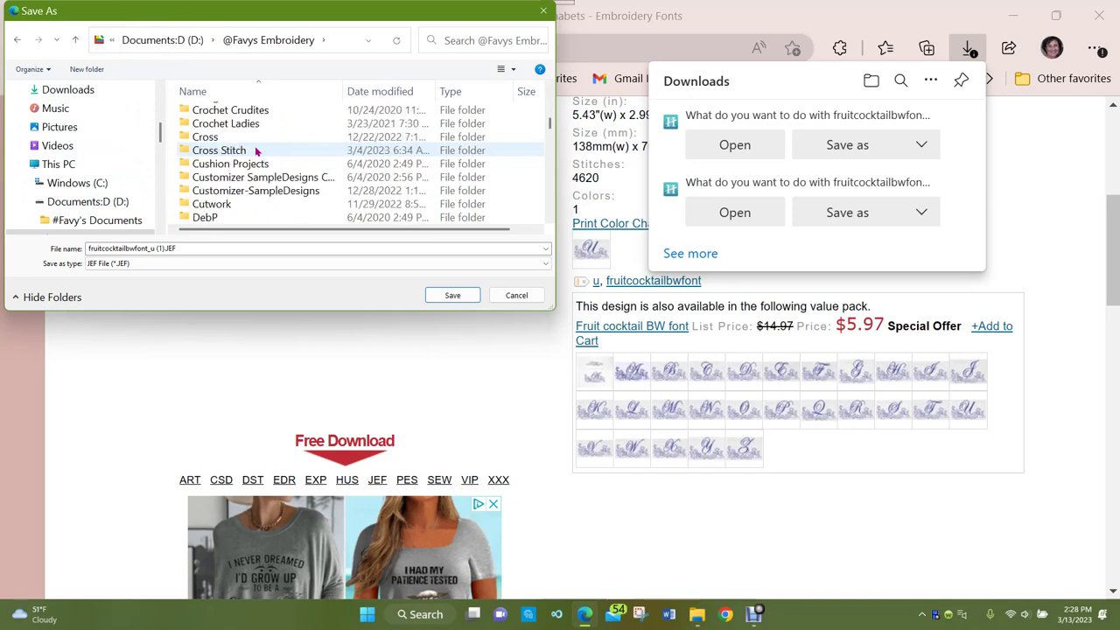
scroll(255, 151, "down", 15)
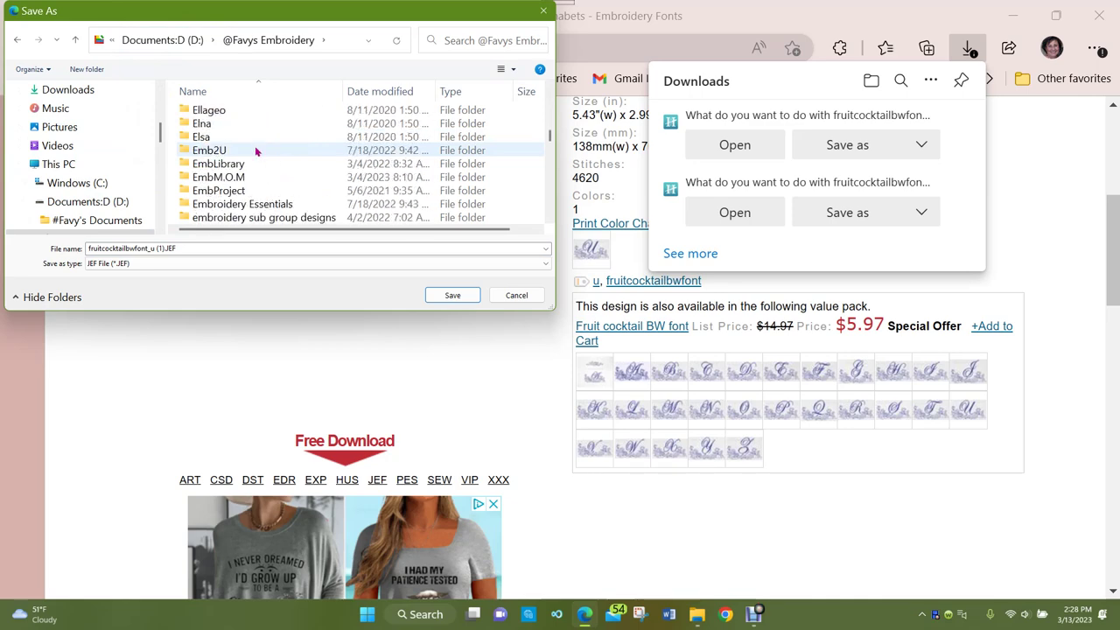
scroll(256, 151, "down", 4)
scroll(256, 150, "down", 3)
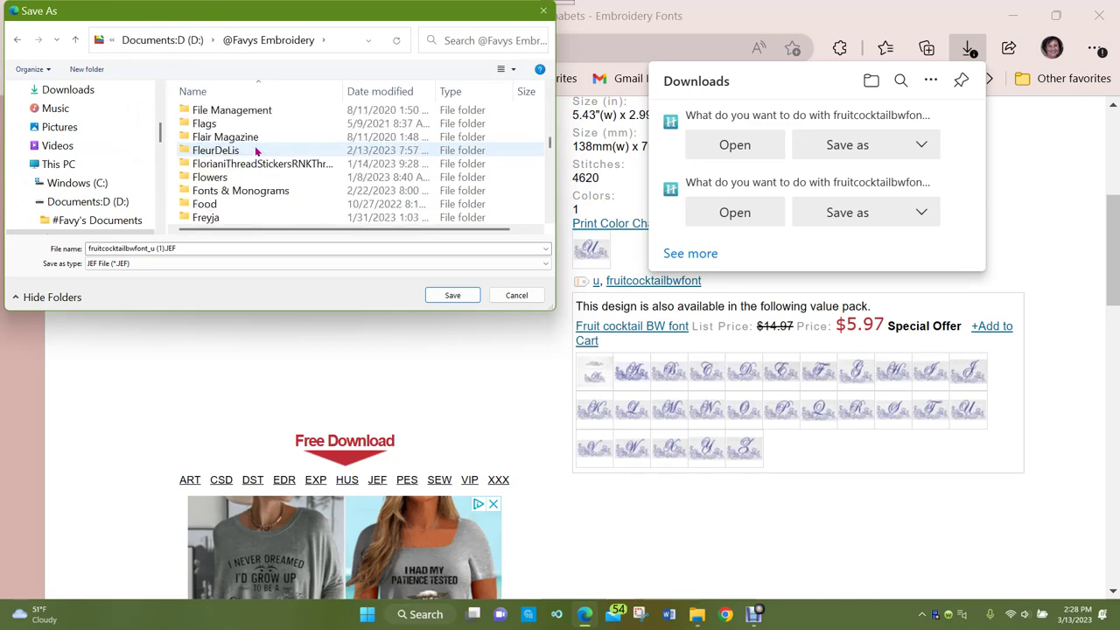
left_click(185, 191)
double_click(184, 192)
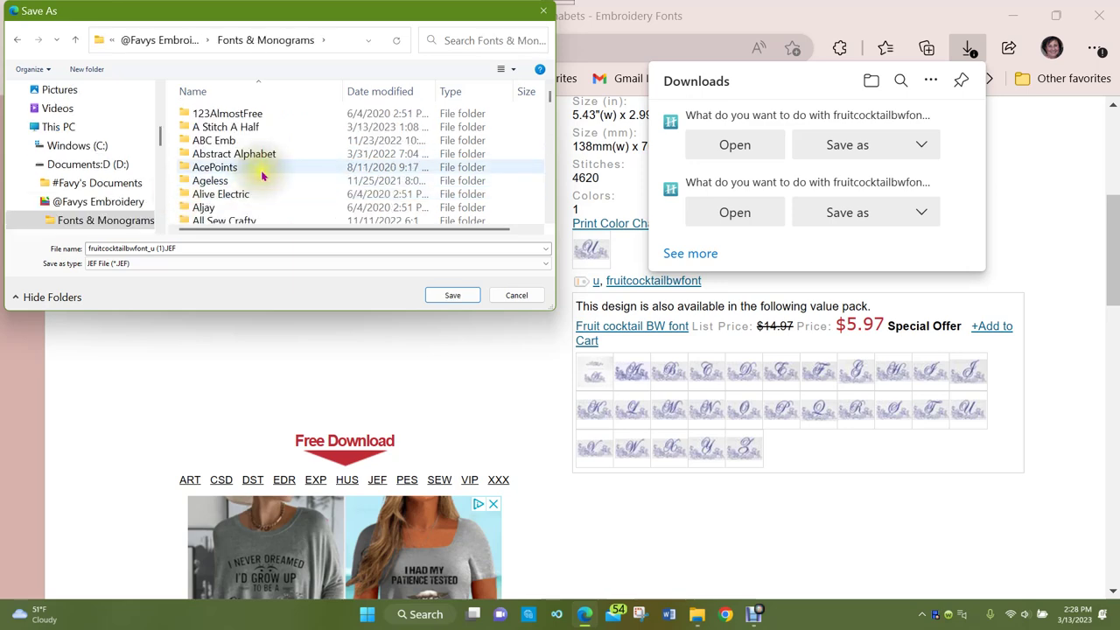
scroll(259, 173, "down", 3)
scroll(262, 176, "down", 6)
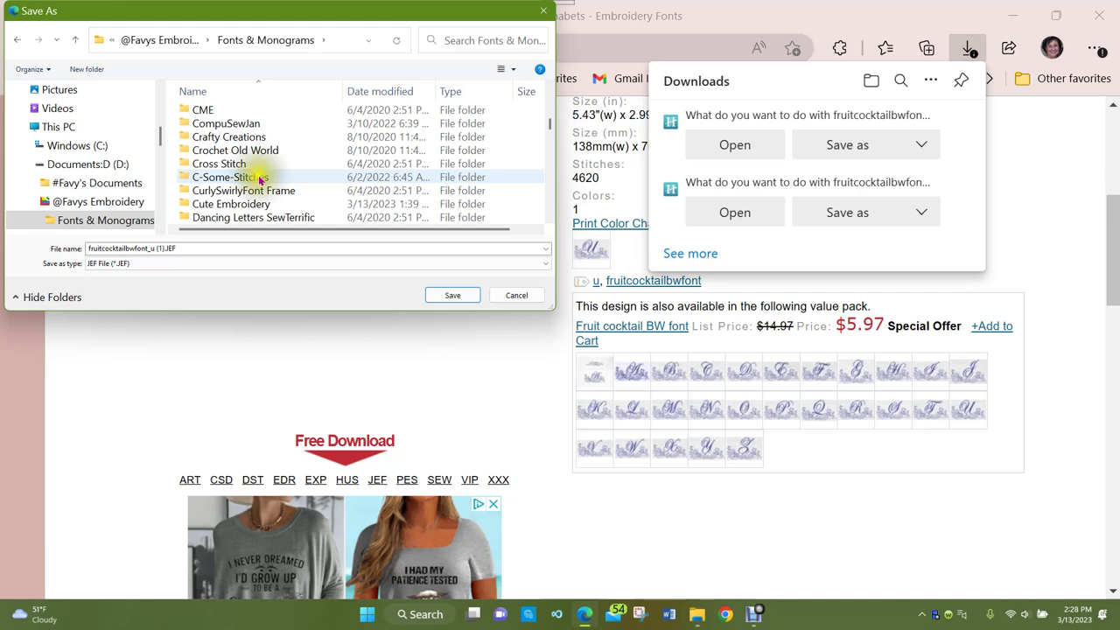
double_click(191, 204)
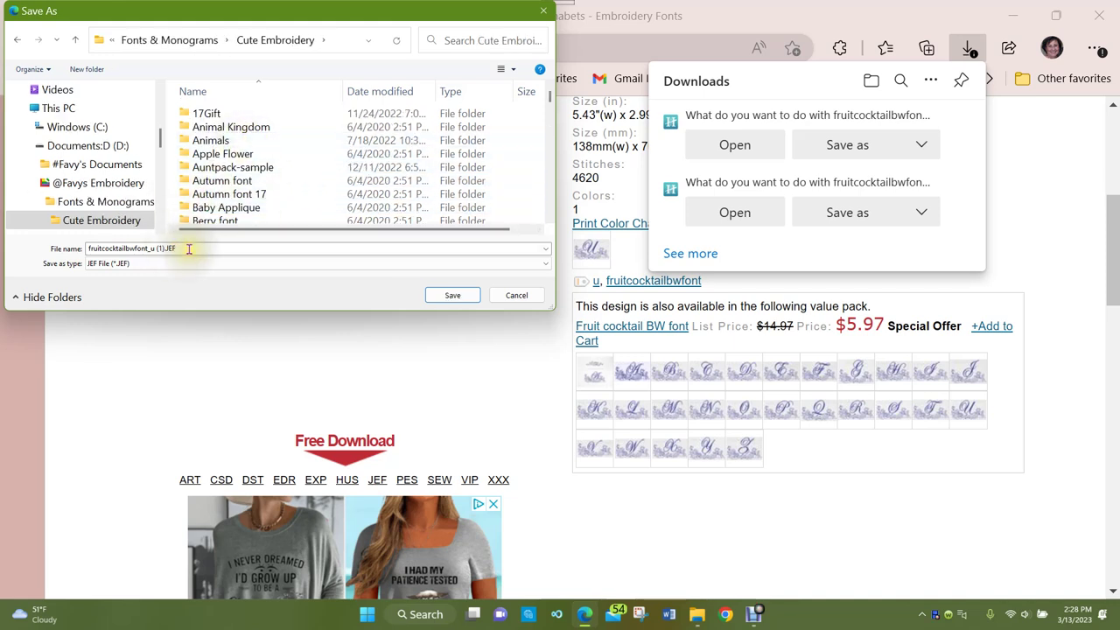
Choose the Fruit Cocktail folder within Cute Embroidery as the save location, matching the design's file name
scroll(243, 152, "down", 4)
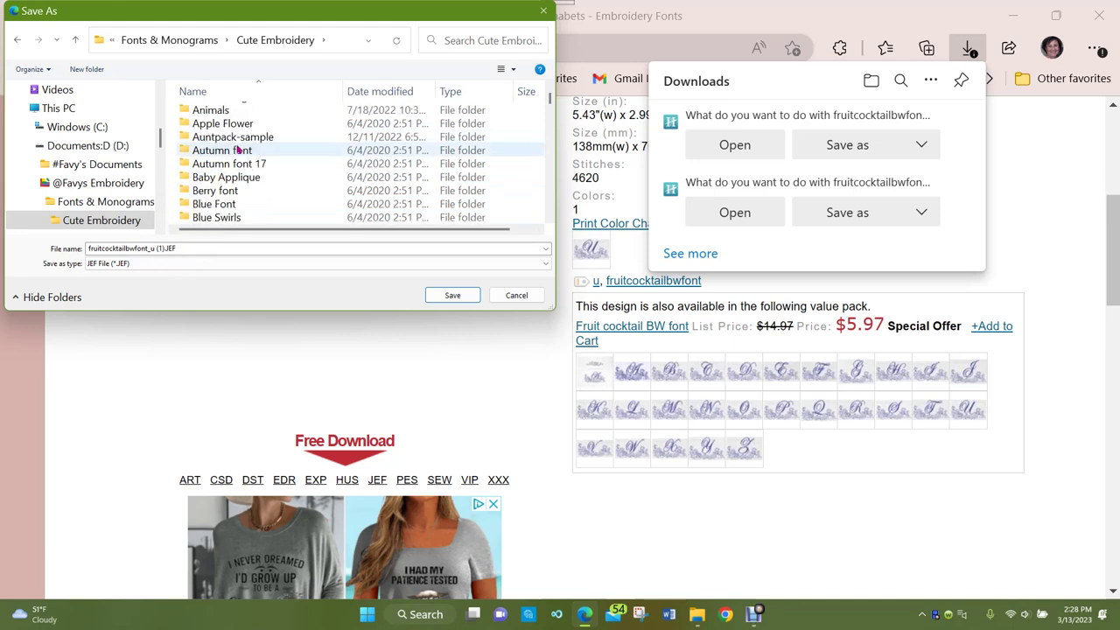
scroll(243, 151, "down", 1)
scroll(242, 151, "down", 12)
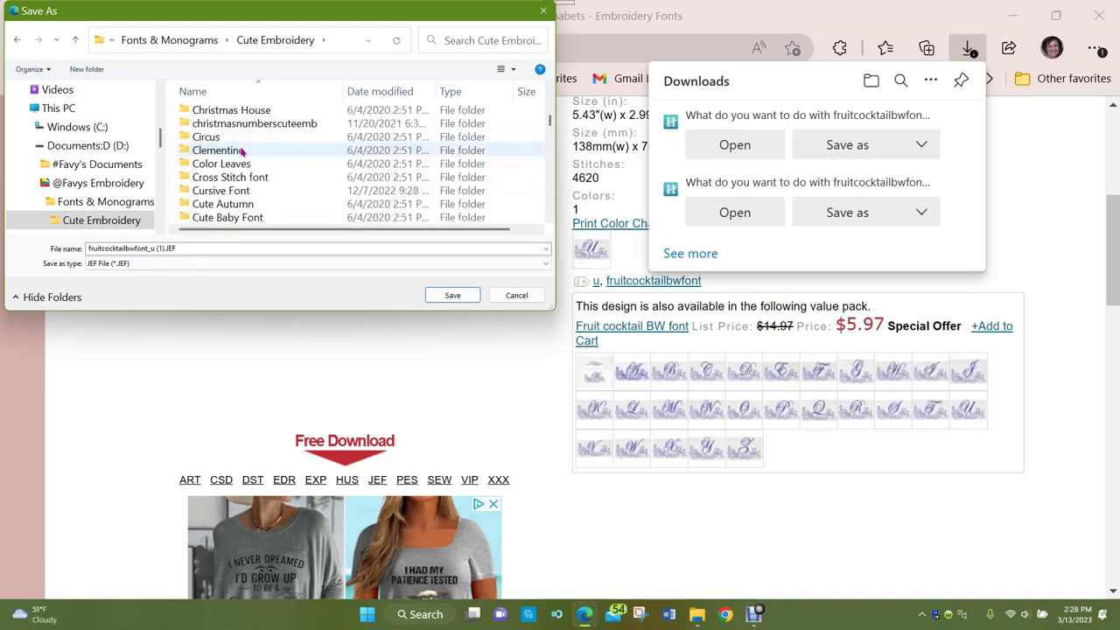
left_click(159, 249)
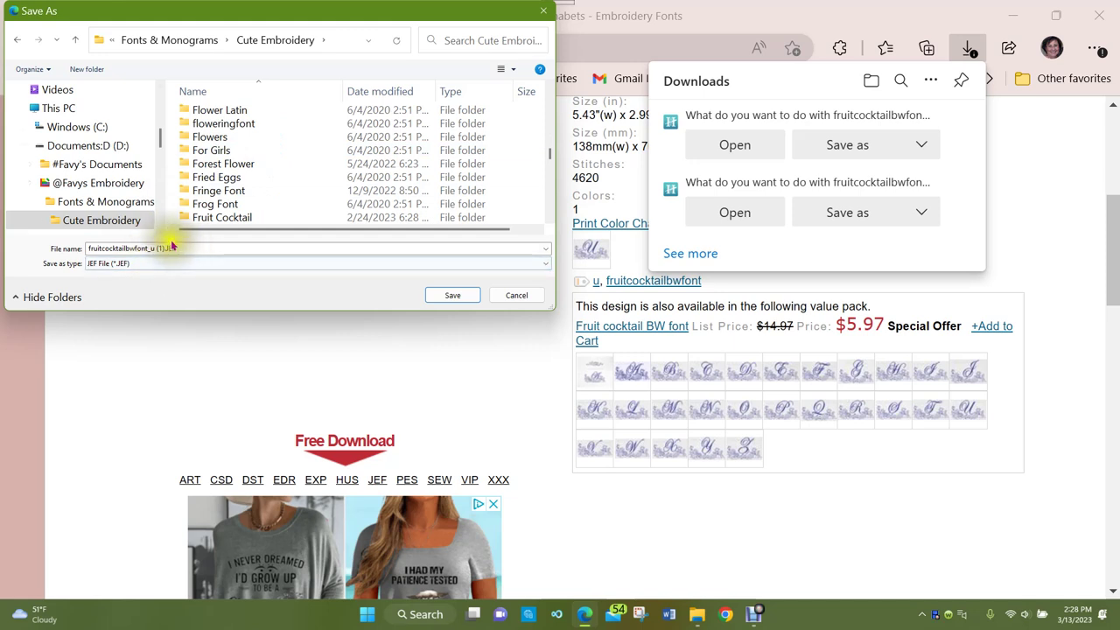
triple_click(153, 248)
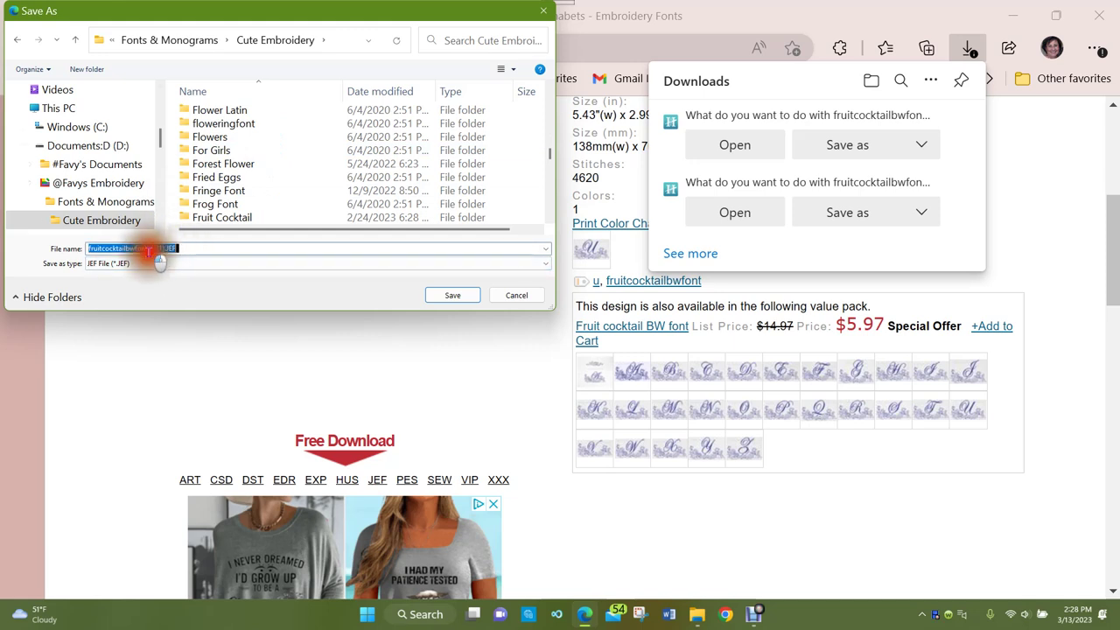
left_click(194, 248)
scroll(257, 162, "down", 1)
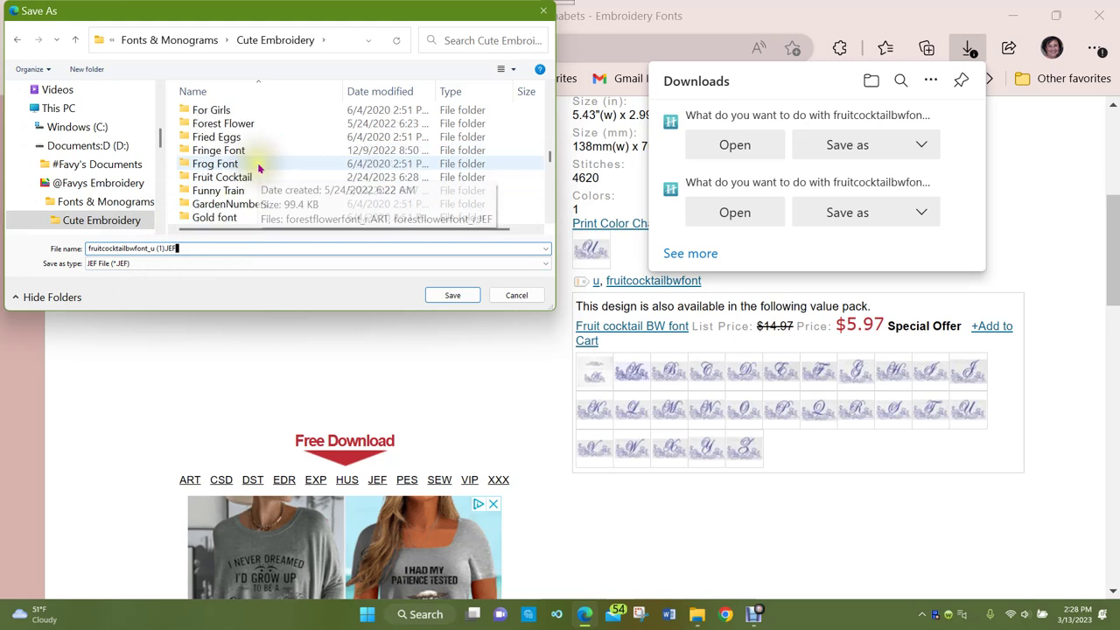
left_click(186, 178)
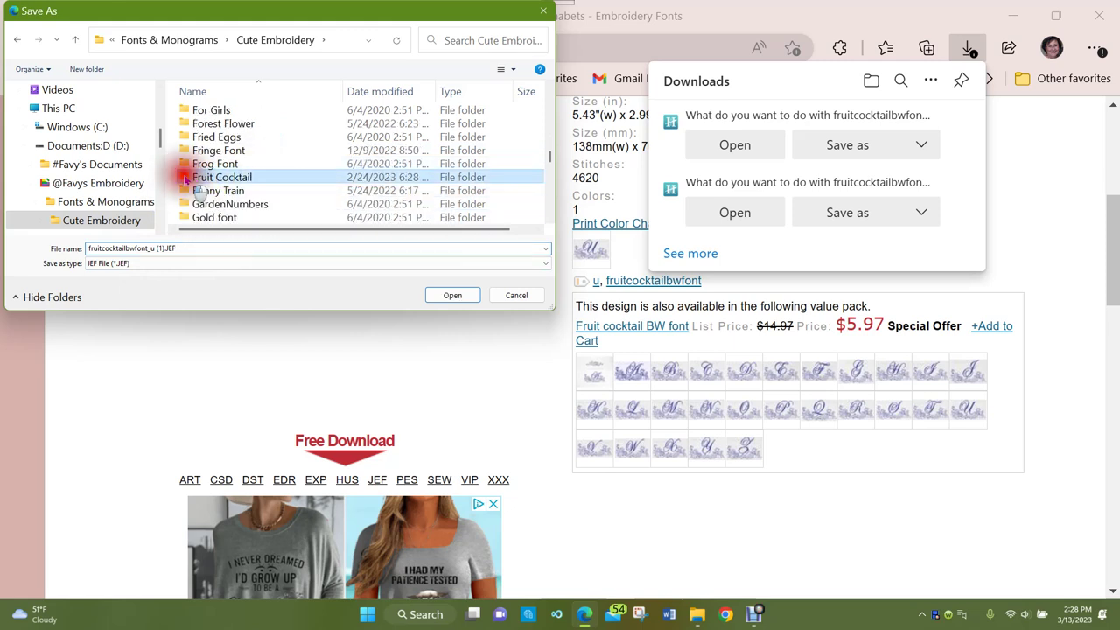
double_click(186, 179)
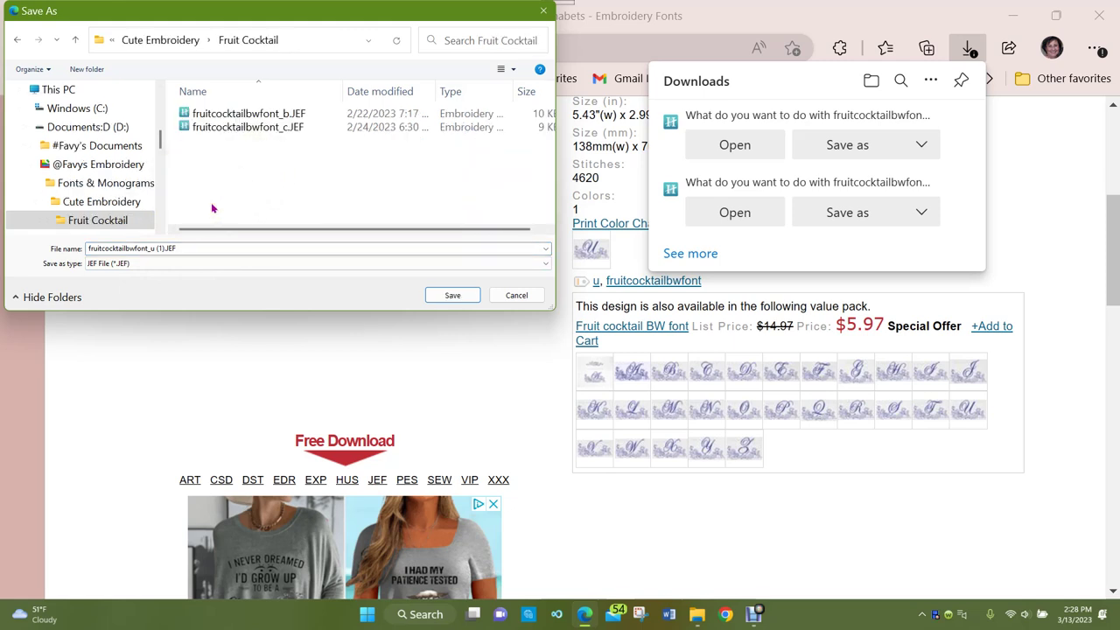
Name the file u and save it as a JEF file in the Fruit Cocktail folder
double_click(183, 249)
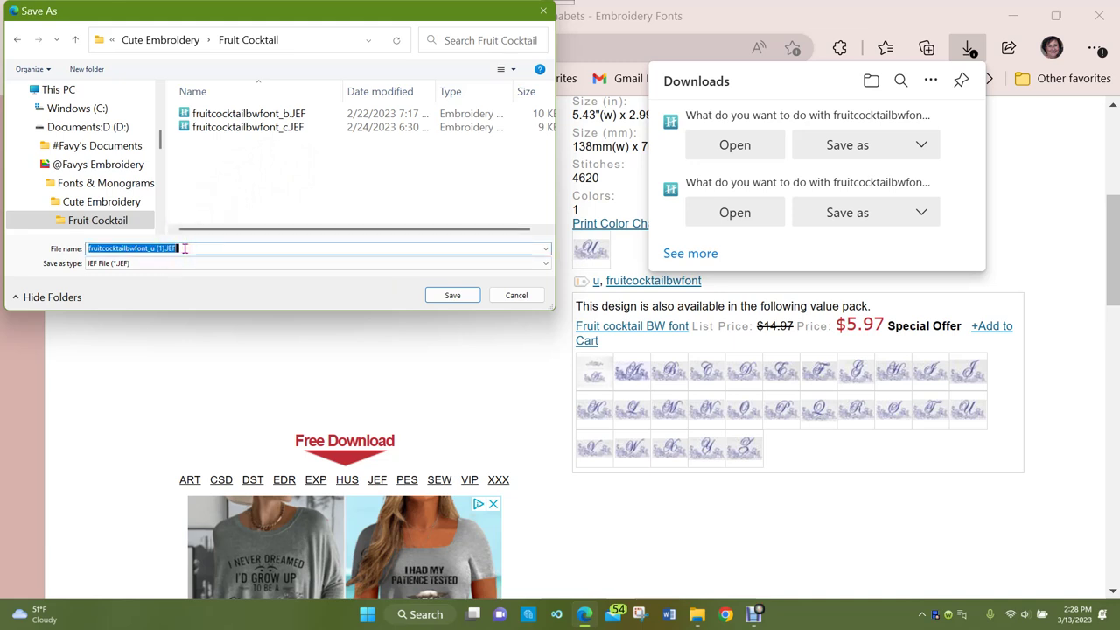
type("u")
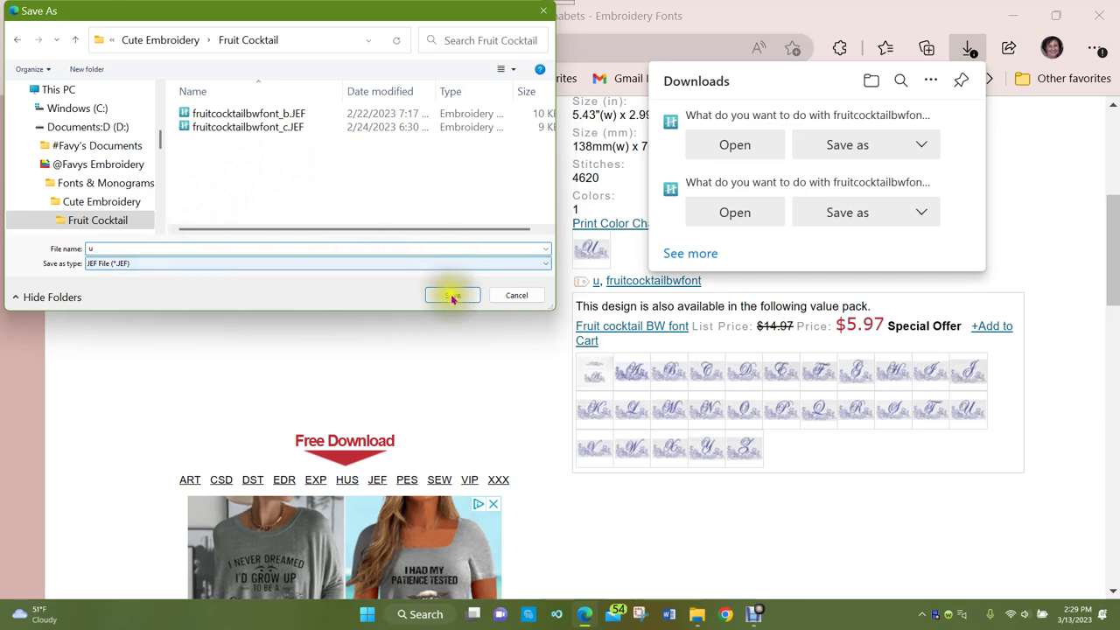
left_click(452, 295)
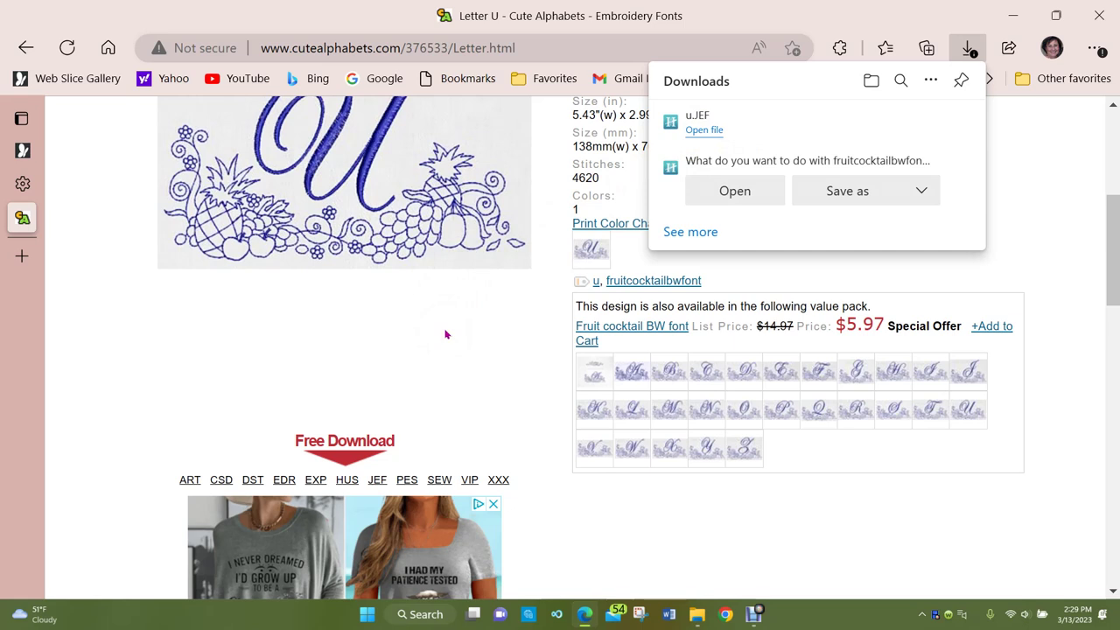
left_click(461, 329)
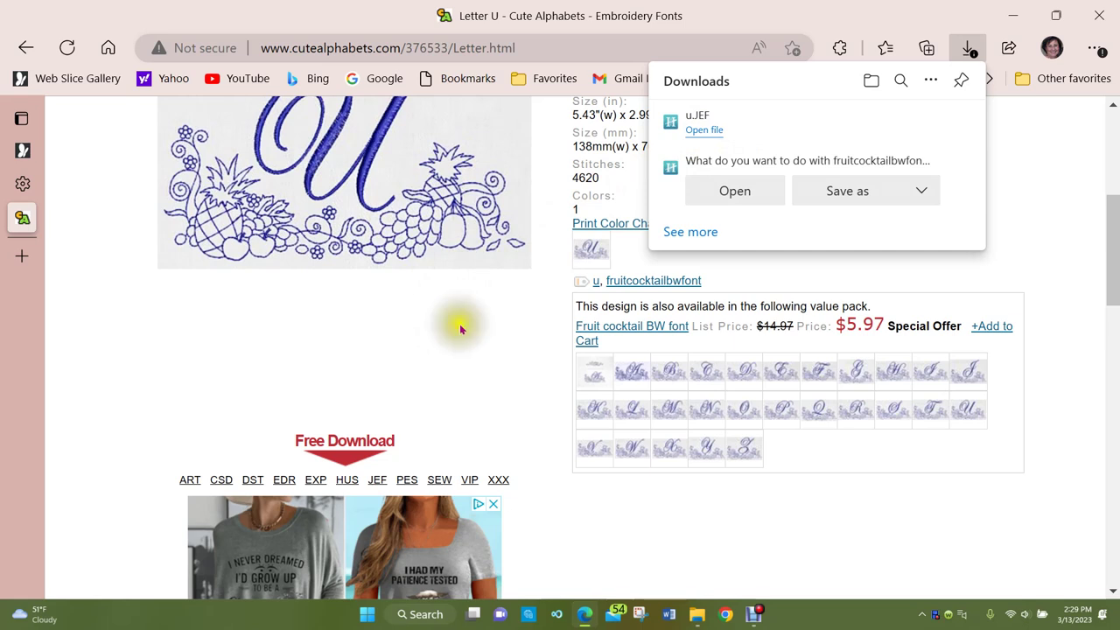
left_click(709, 131)
left_click(706, 133)
left_click(704, 133)
left_click(703, 131)
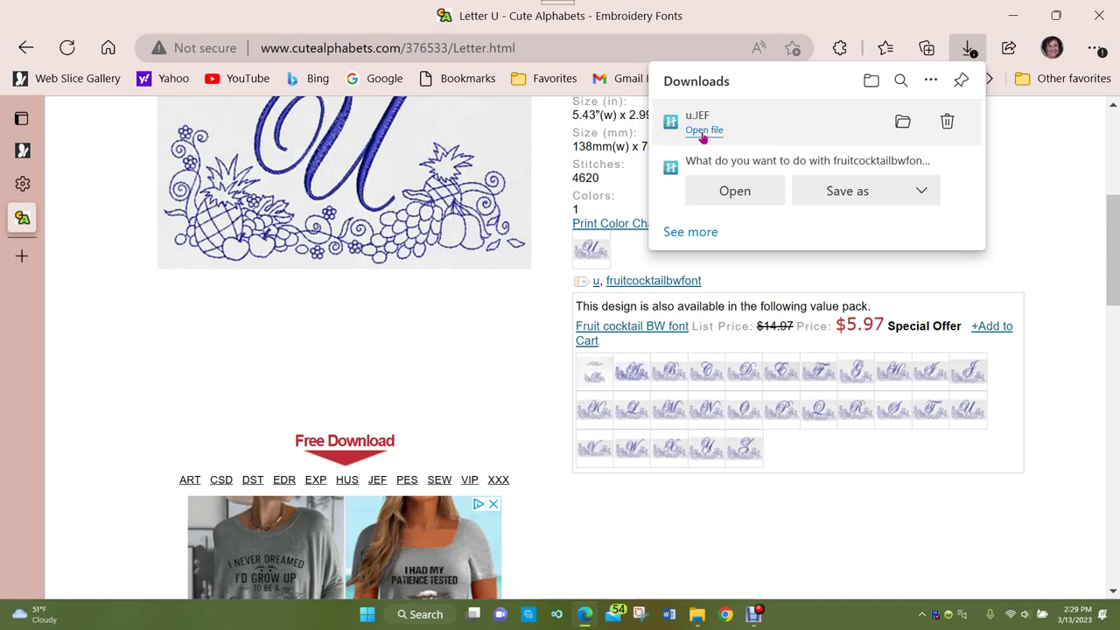
left_click(702, 133)
left_click(702, 133)
left_click(732, 198)
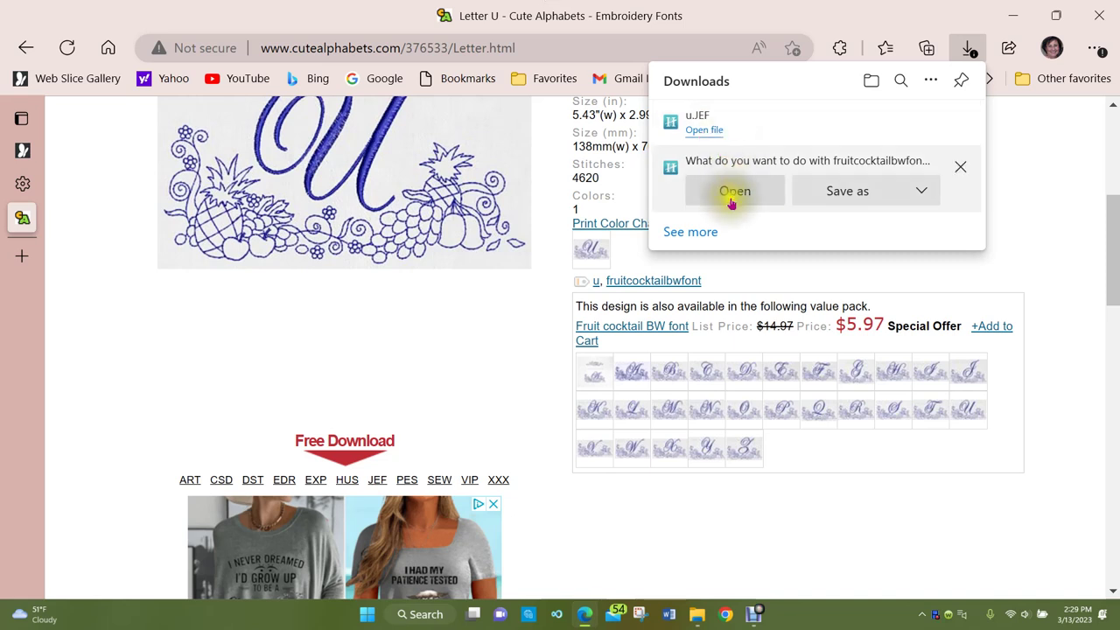
left_click(713, 133)
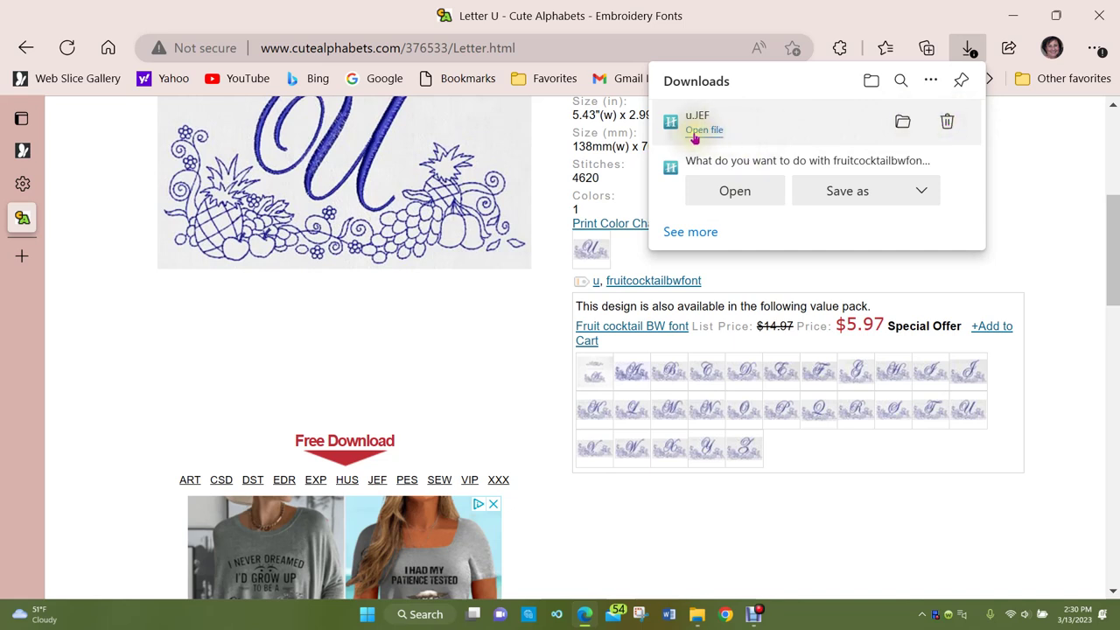
Try to delete the saved u.JEF file from the browser's list of downloads
left_click(947, 121)
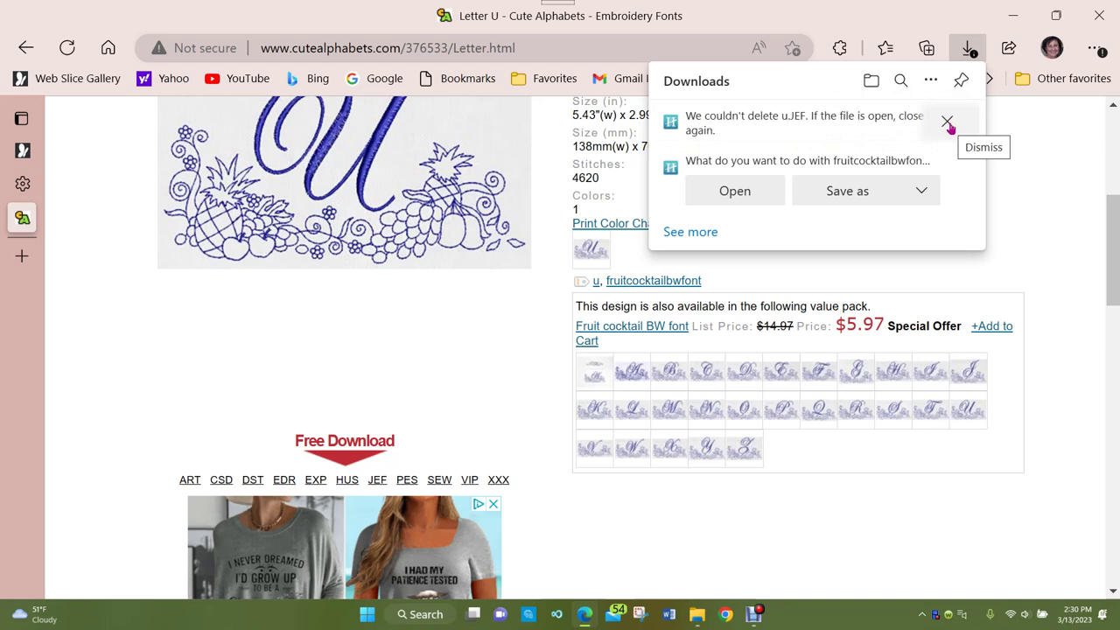
left_click(948, 122)
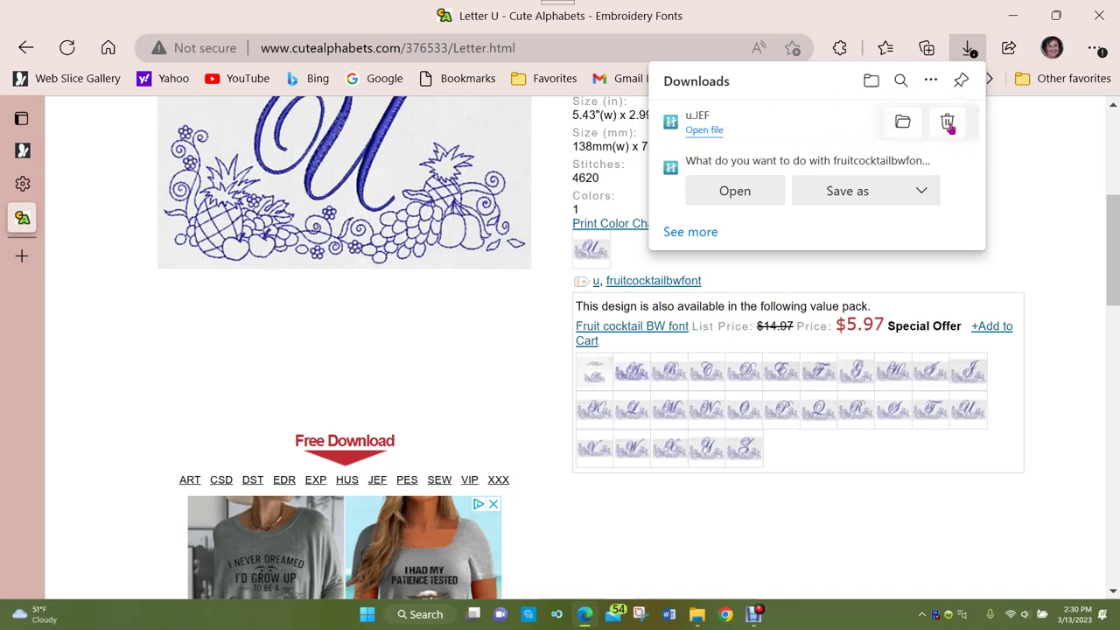
Open the downloaded u.JEF design in Hatch Embroidery from the browser's downloads list and minimize the browser window
left_click(703, 133)
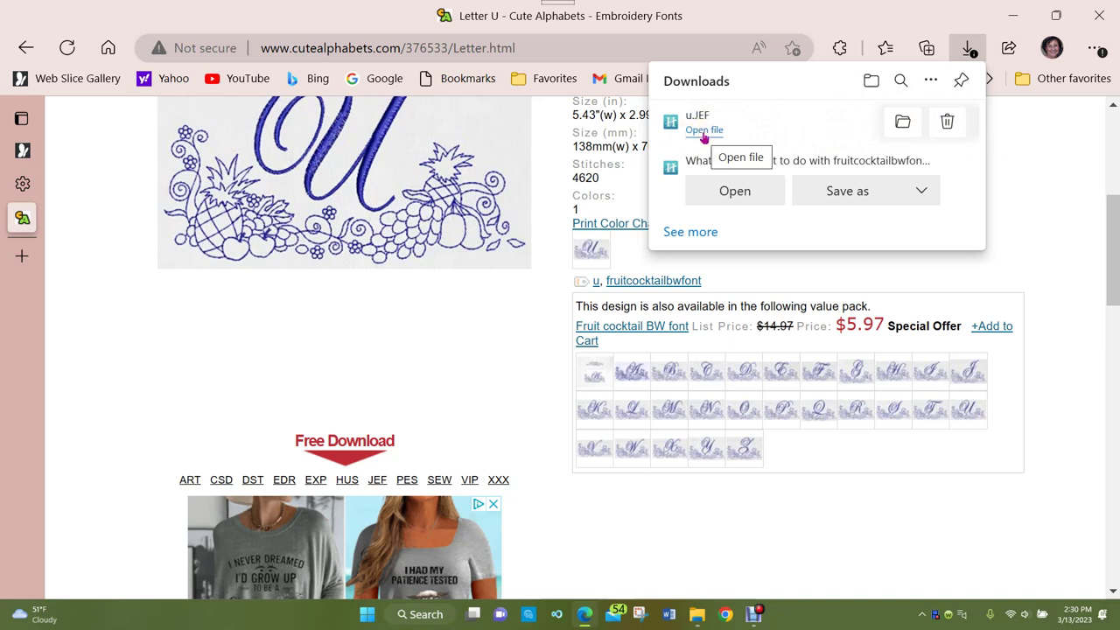
left_click(733, 191)
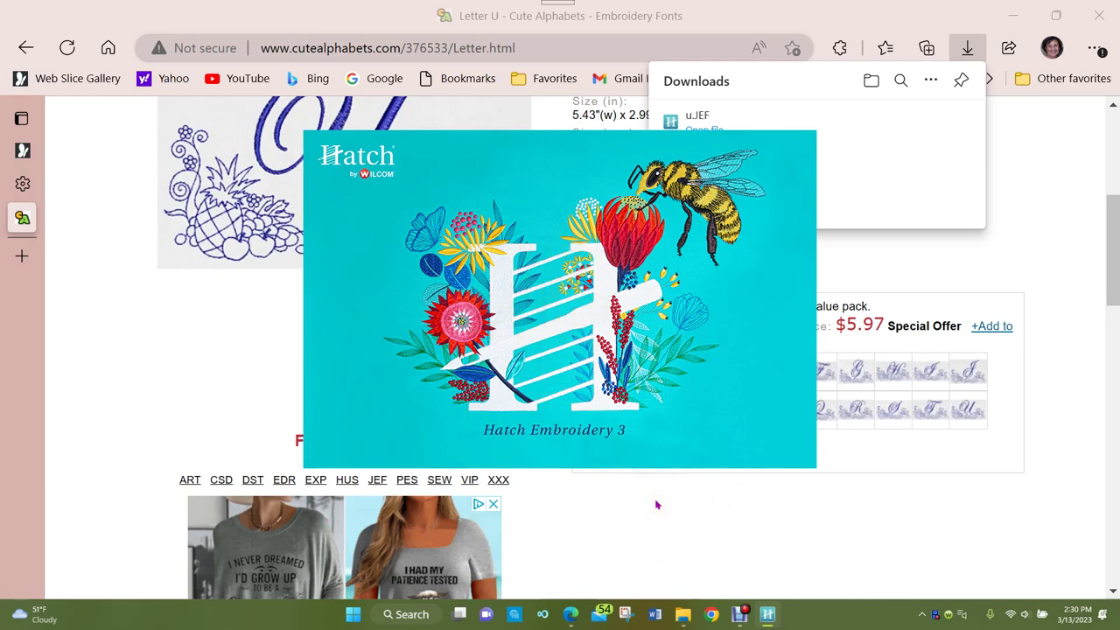
left_click(1015, 16)
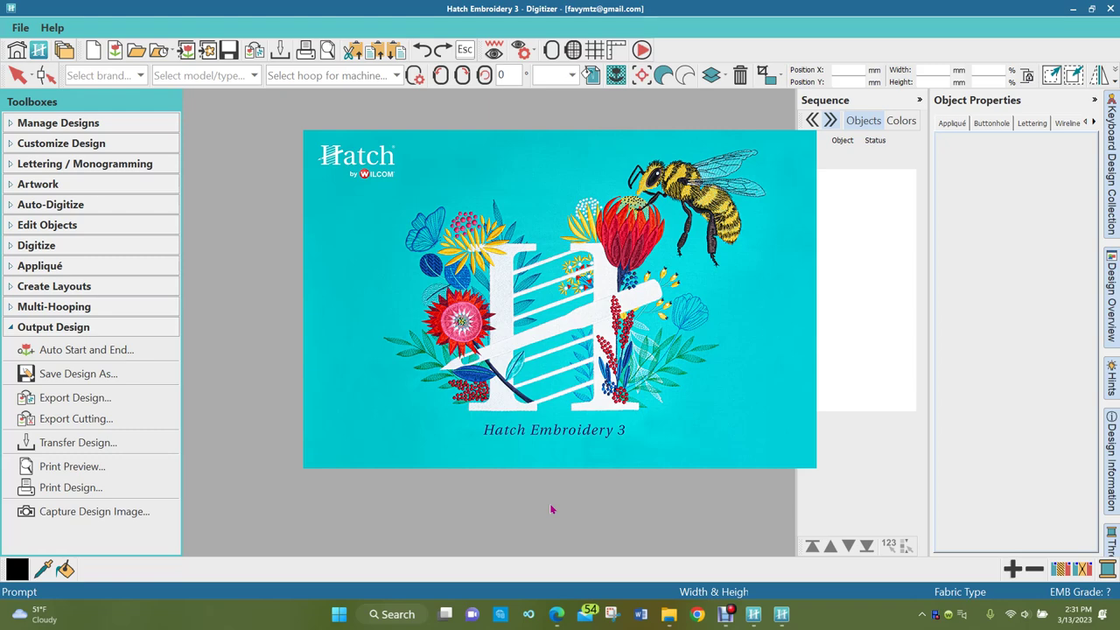
Switch to File Explorer and browse the embroidery collection to the Misc folder inside Animals > Dog
left_click(669, 614)
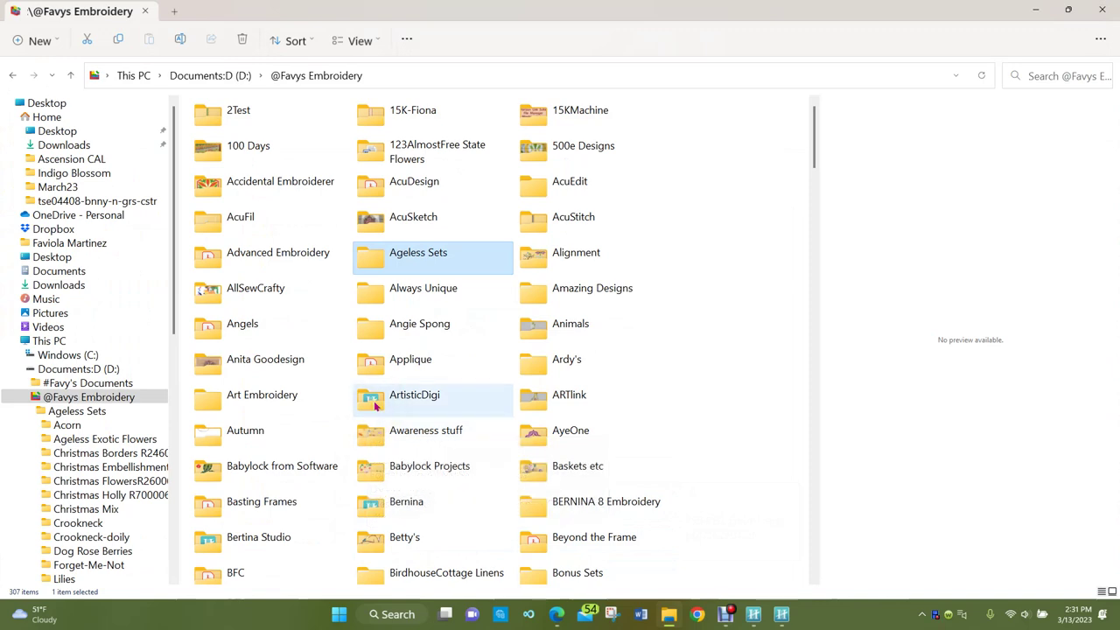
double_click(533, 329)
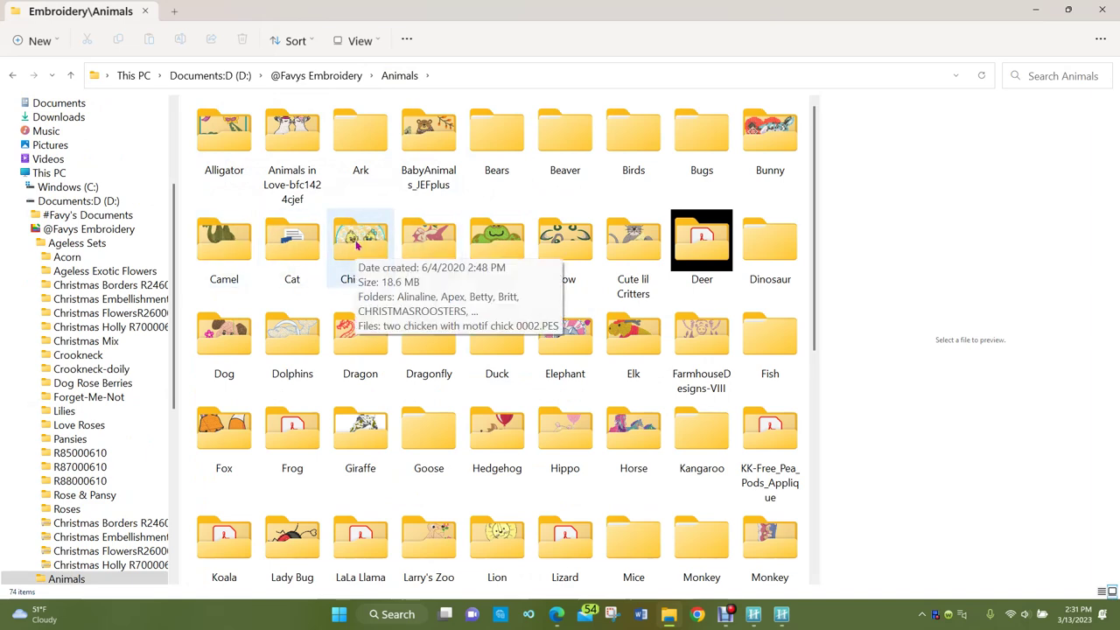
double_click(225, 352)
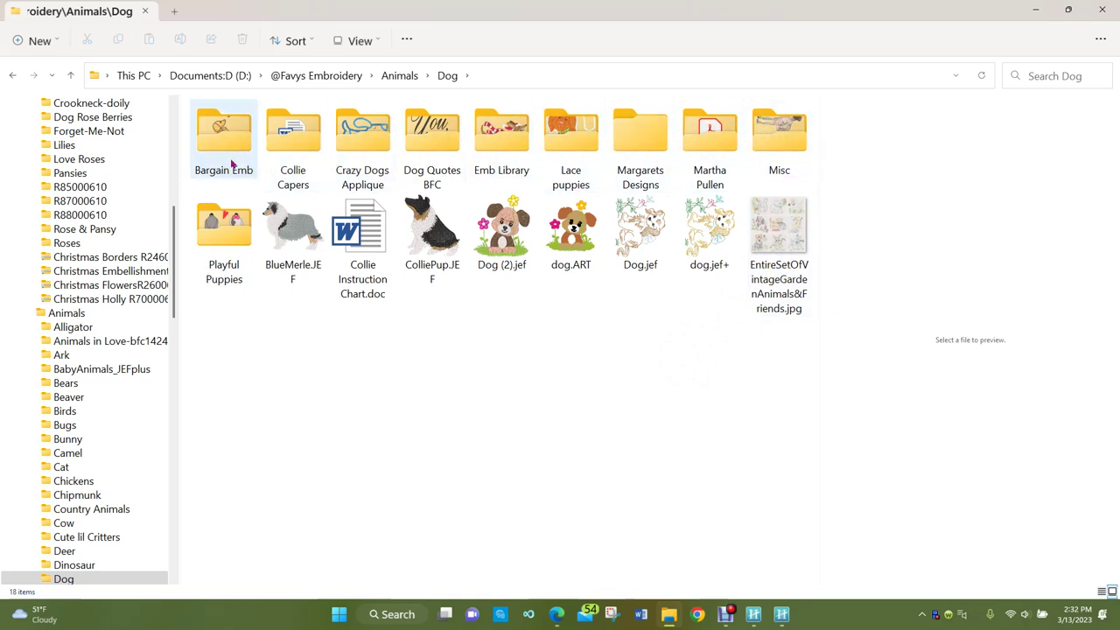
mouse_move(226, 155)
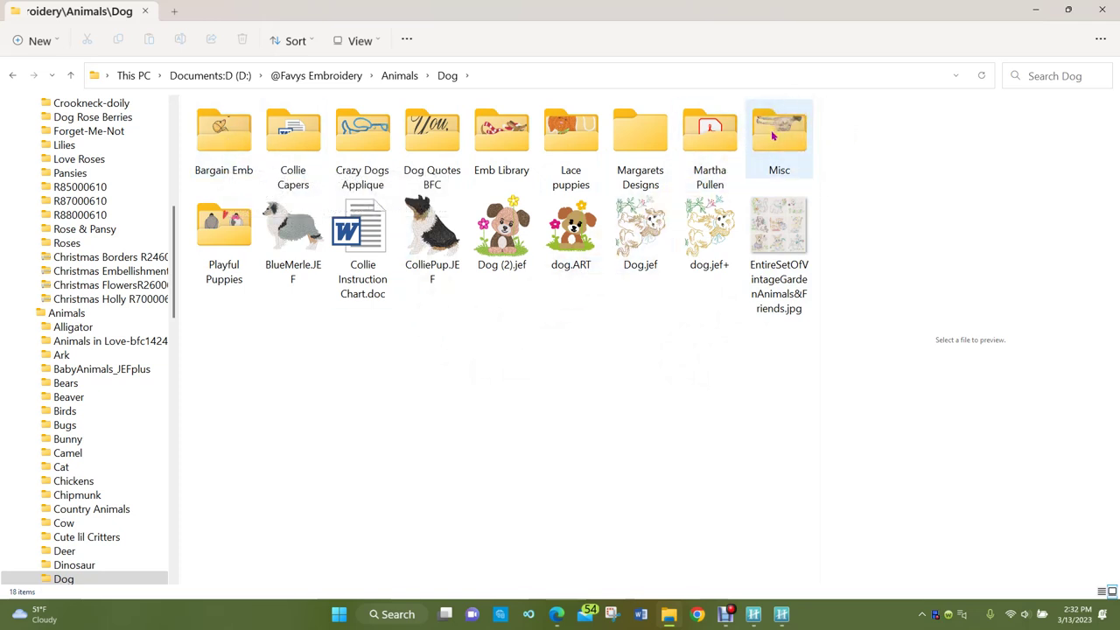
double_click(781, 175)
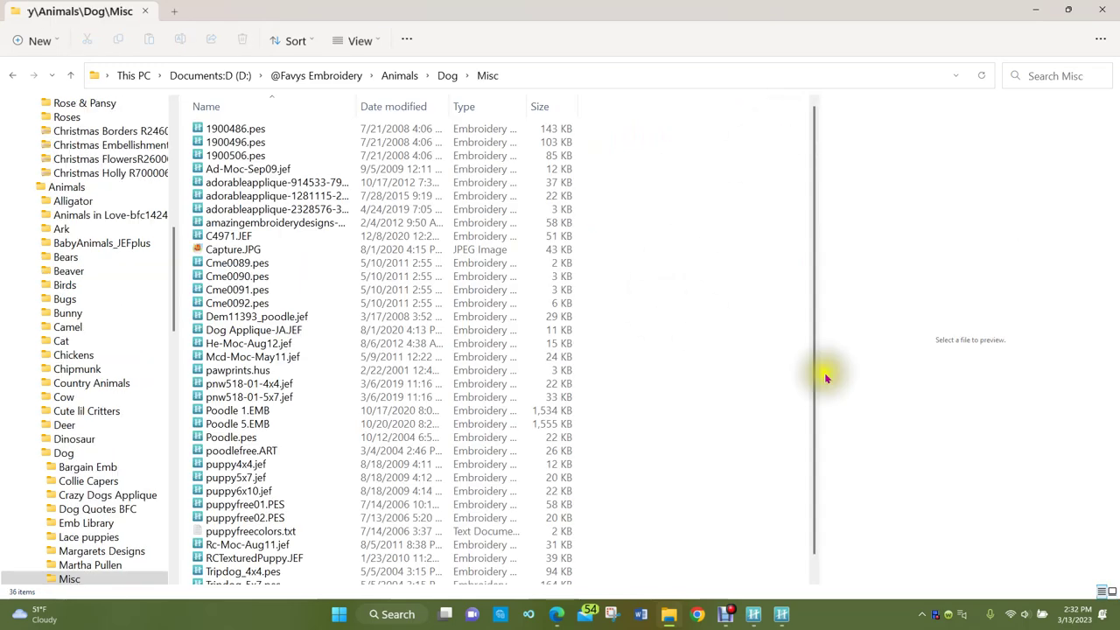
Display the dog designs in the Misc folder as large thumbnails and close File Explorer
left_click(1112, 591)
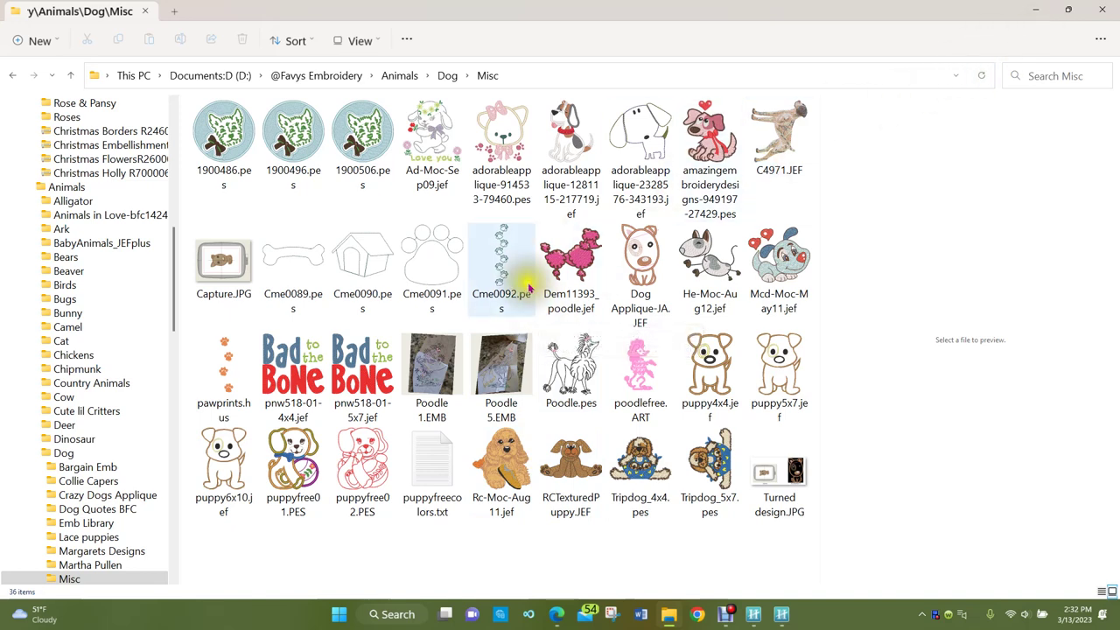
left_click(558, 319)
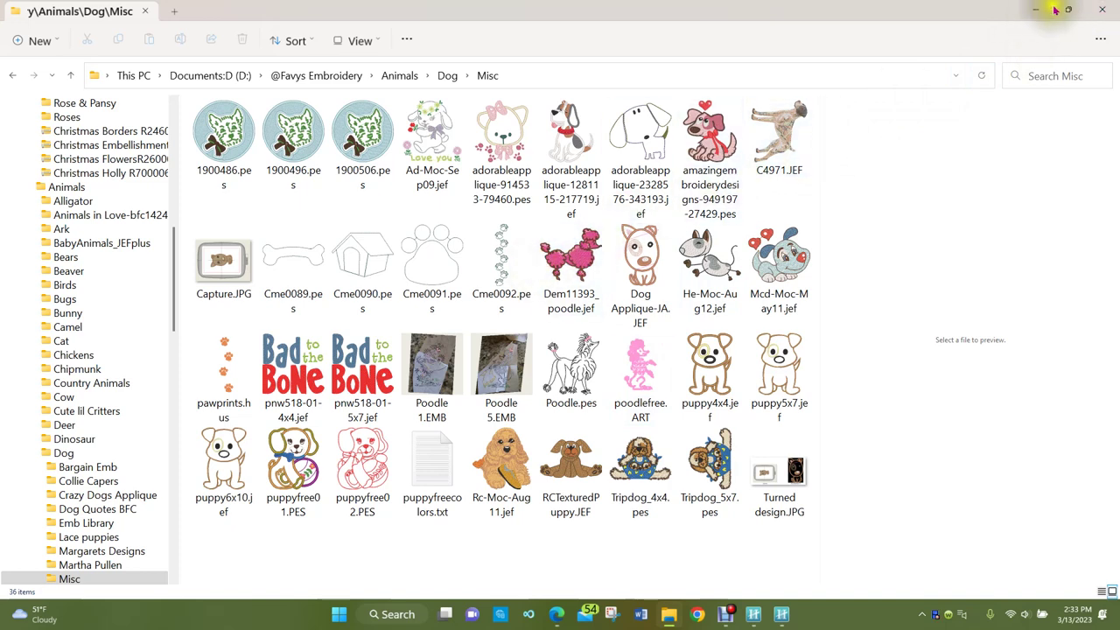
left_click(1104, 10)
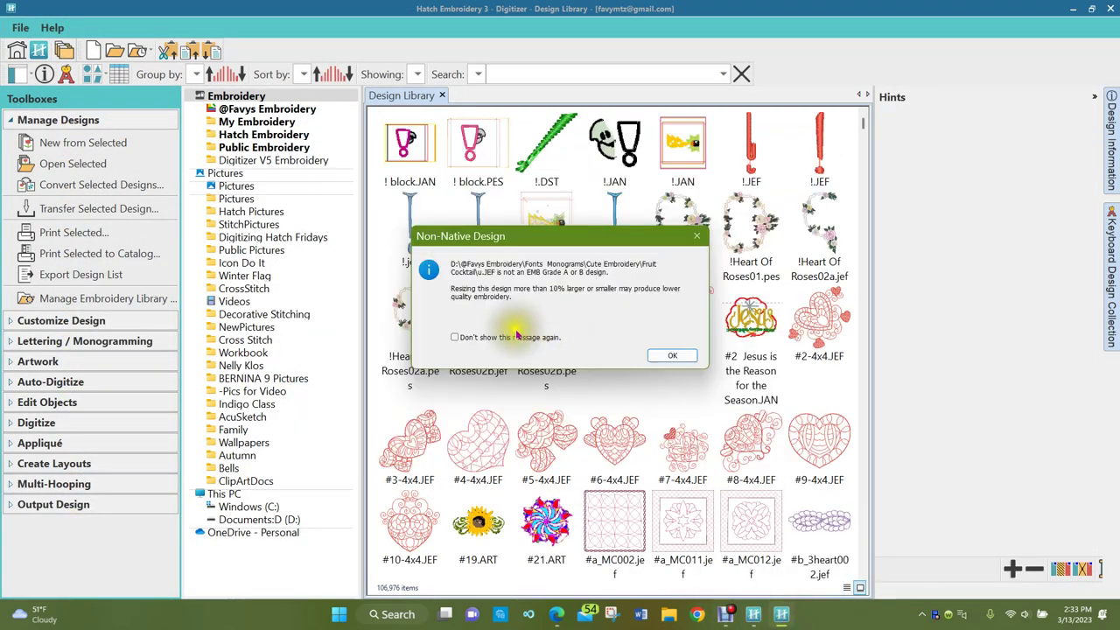
Acknowledge the Non-Native Design notice in Hatch Embroidery and look over the letter U and its fruit border in the opened design
left_click(671, 354)
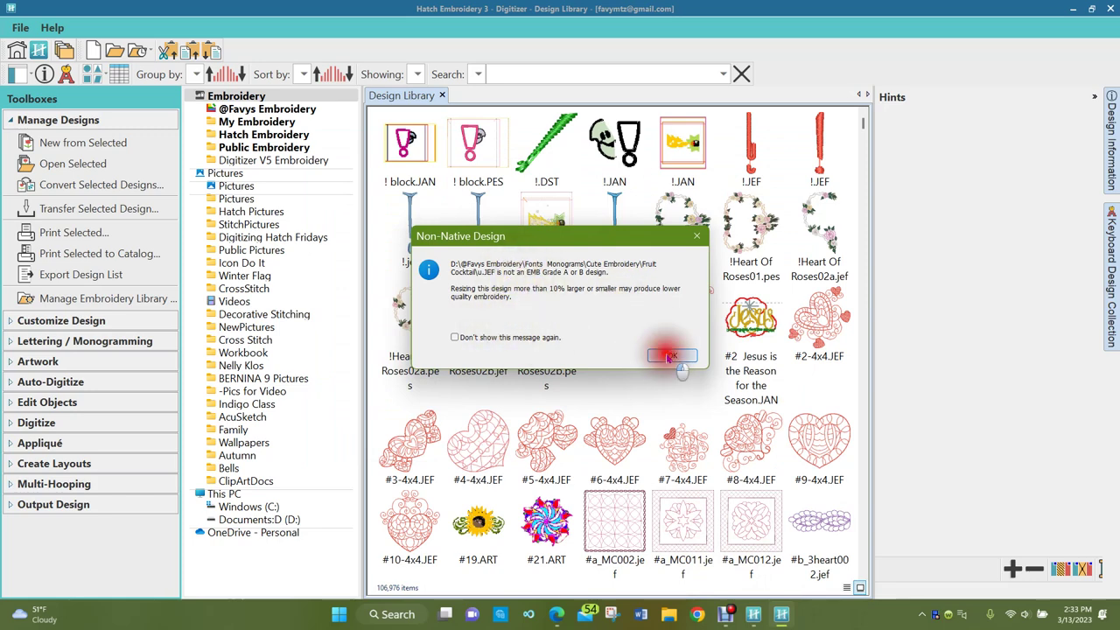
double_click(668, 357)
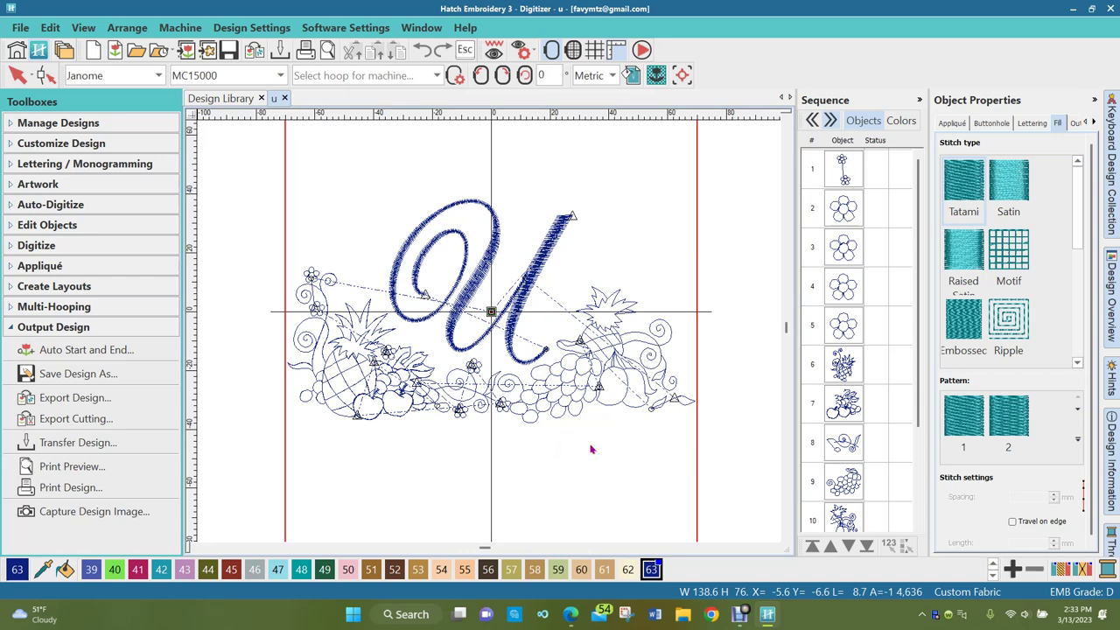
left_click(580, 405)
left_click(571, 389)
left_click(534, 381)
left_click(533, 378)
left_click(554, 407)
left_click(550, 425)
left_click(517, 372)
left_click(536, 370)
left_click(552, 366)
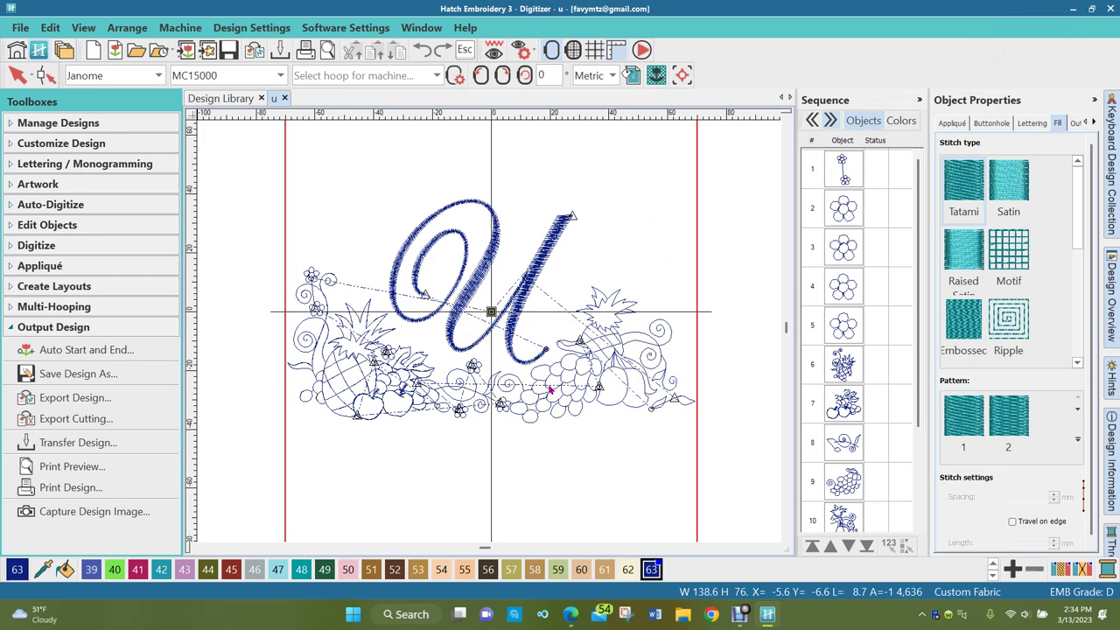
Minimize the Hatch window and look over the desktop shortcuts, selecting the EmbroideryEditor one
left_click(1072, 9)
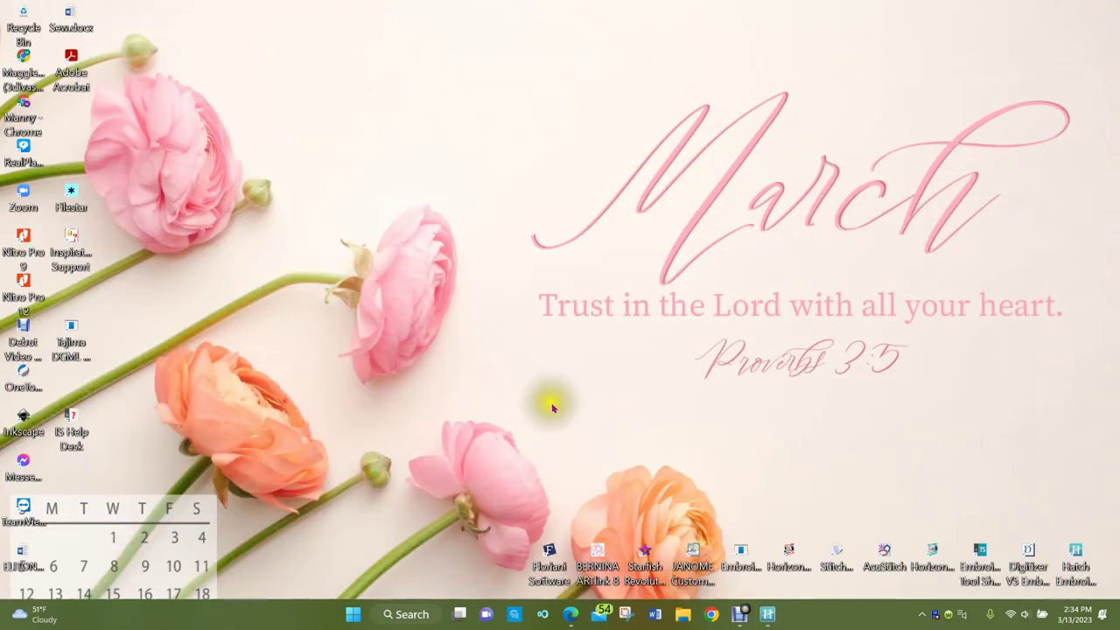
left_click(477, 342)
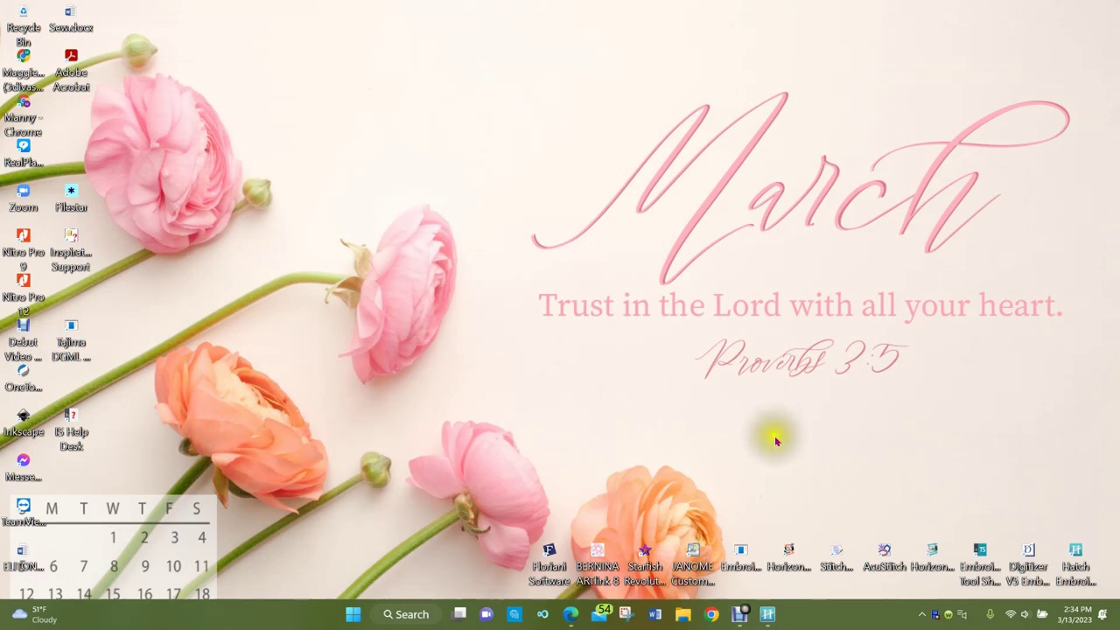
left_click(739, 554)
left_click(728, 460)
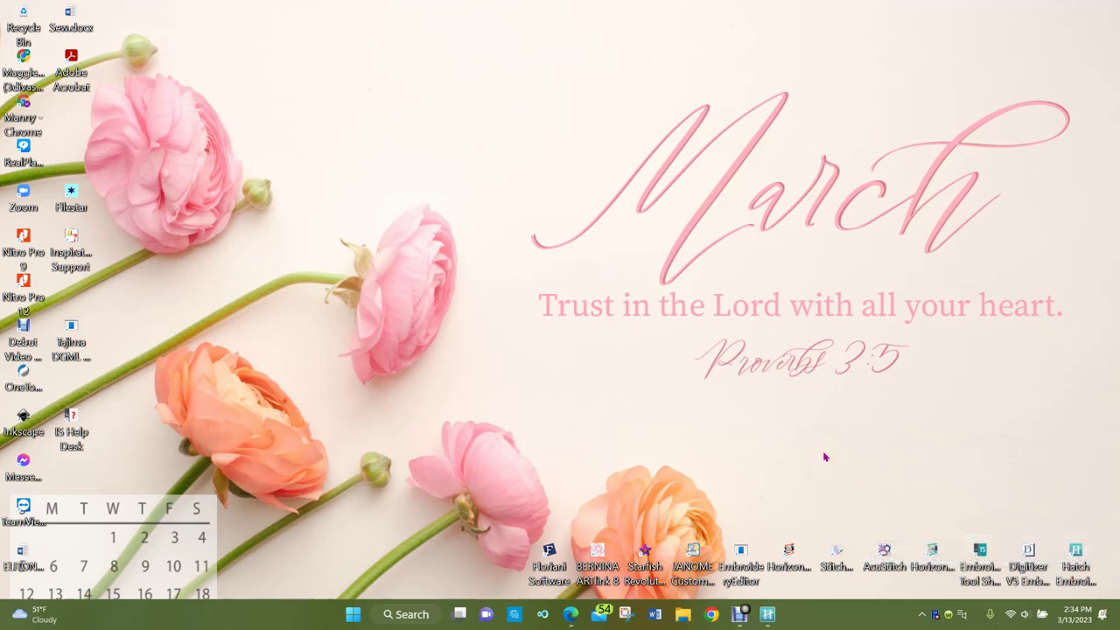
left_click(782, 437)
left_click(418, 499)
left_click(399, 350)
Open the Windows Start menu and look through both pages of pinned apps
left_click(353, 615)
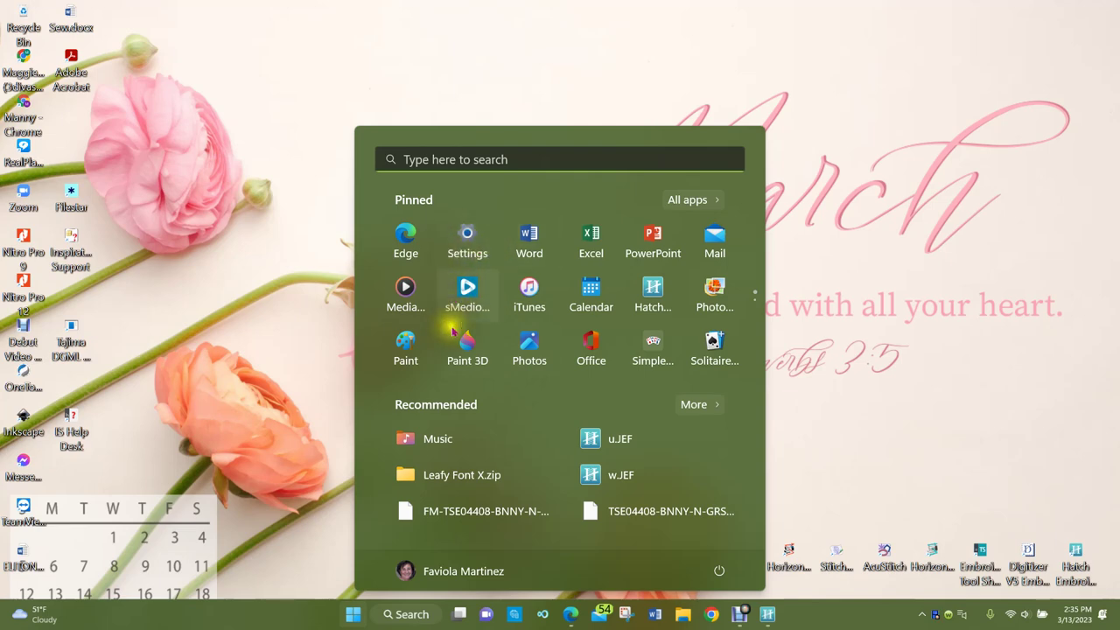
left_click(850, 411)
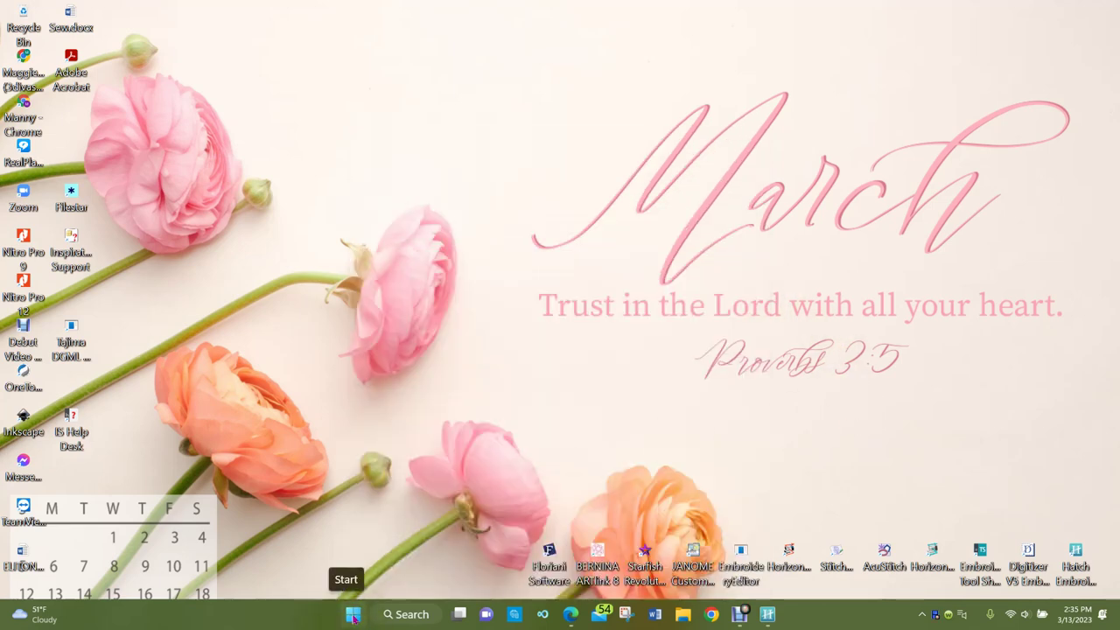
left_click(353, 615)
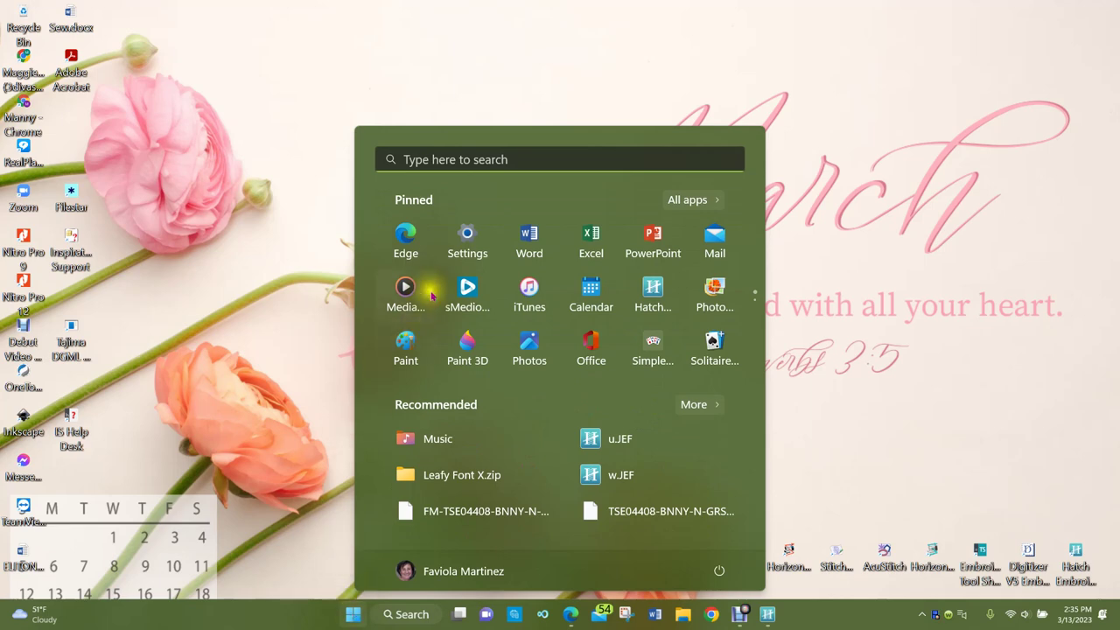
left_click(468, 247)
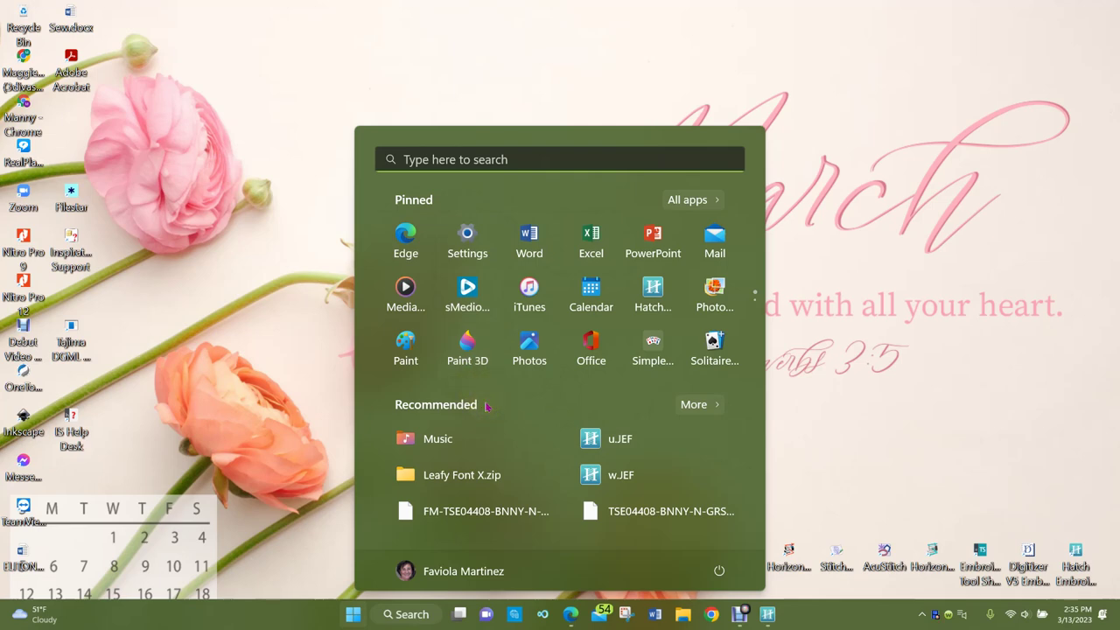
scroll(759, 377, "down", 1)
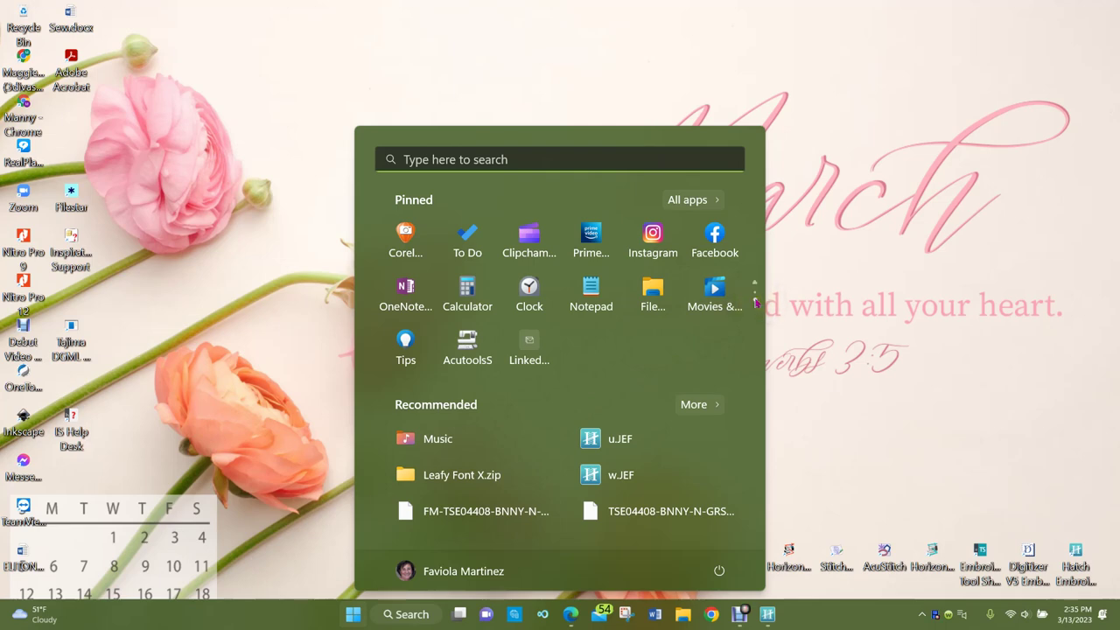
Find Settings in the alphabetical list of all apps and unpin it from Start
left_click(688, 200)
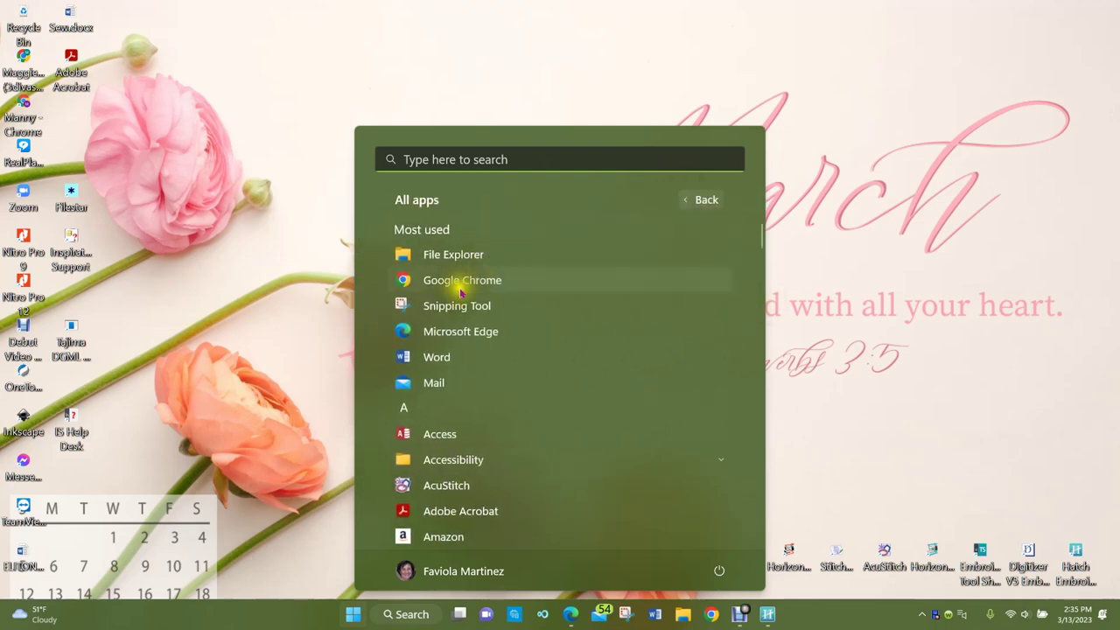
scroll(461, 292, "down", 8)
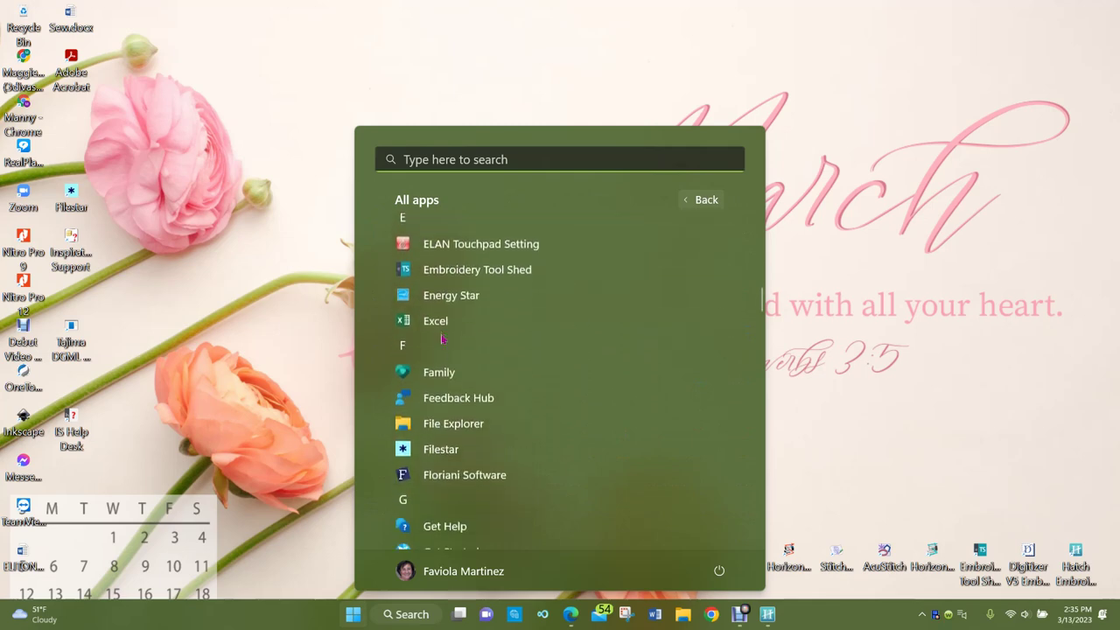
scroll(442, 339, "down", 8)
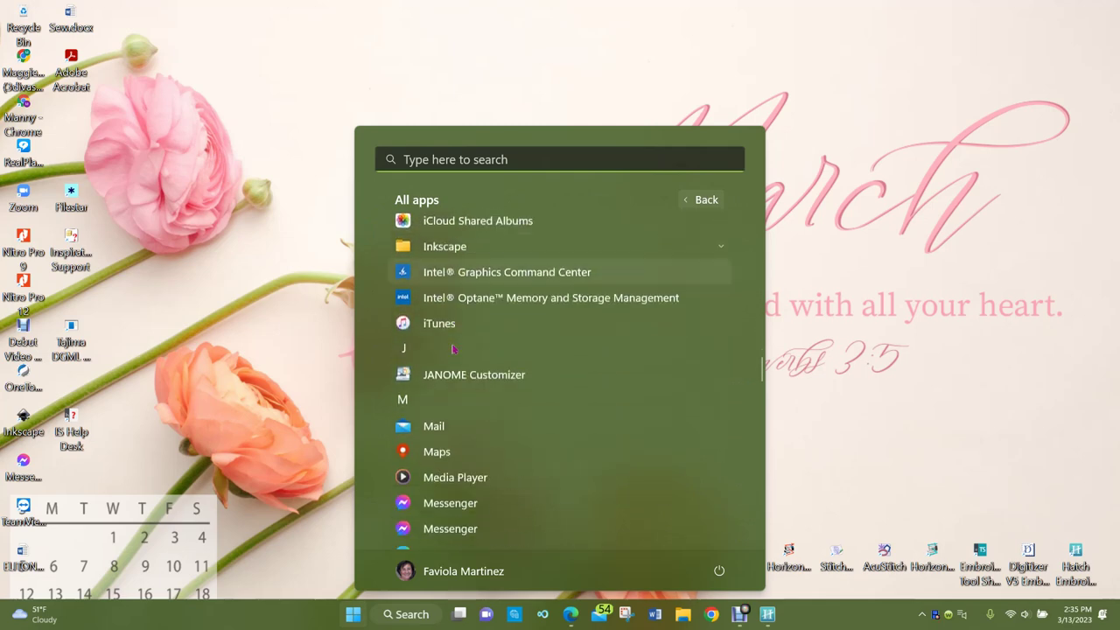
scroll(454, 349, "down", 5)
scroll(453, 348, "down", 5)
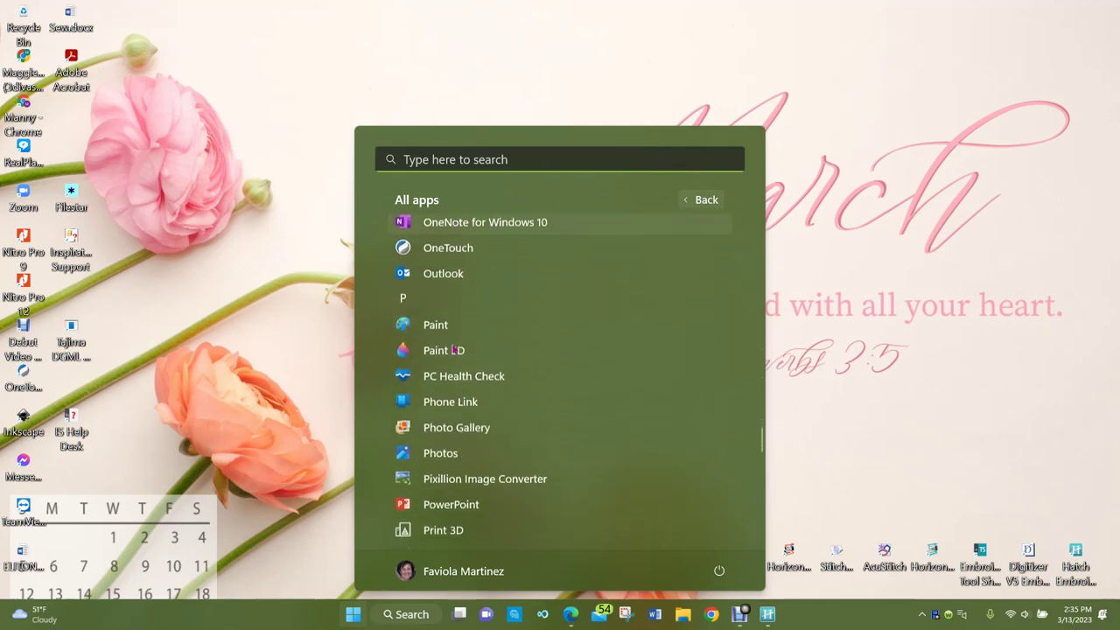
scroll(453, 348, "down", 4)
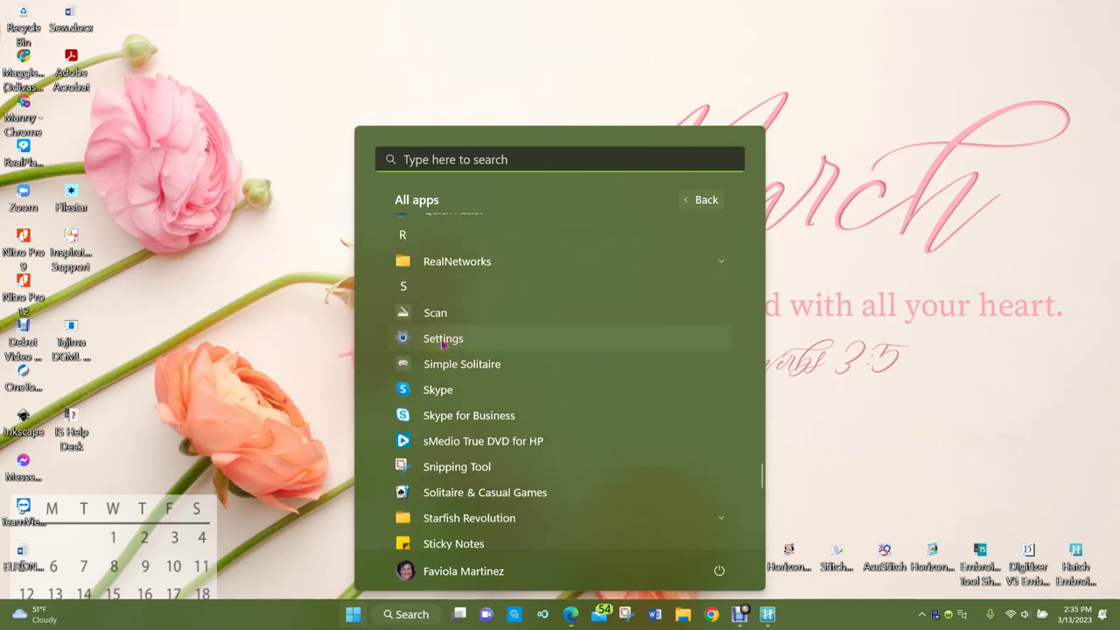
right_click(444, 343)
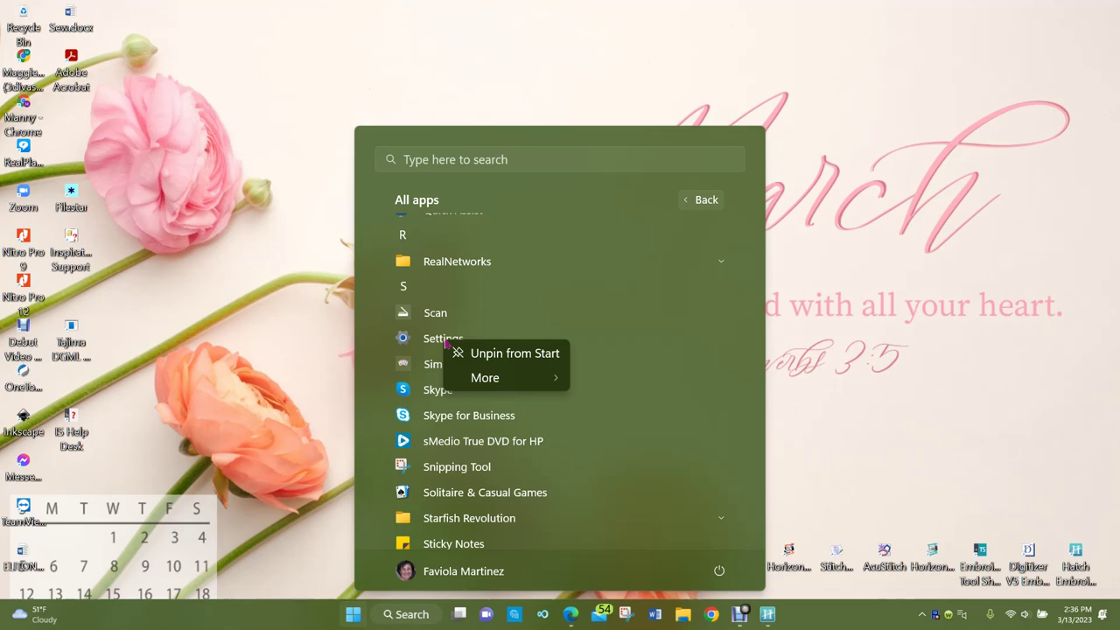
left_click(487, 354)
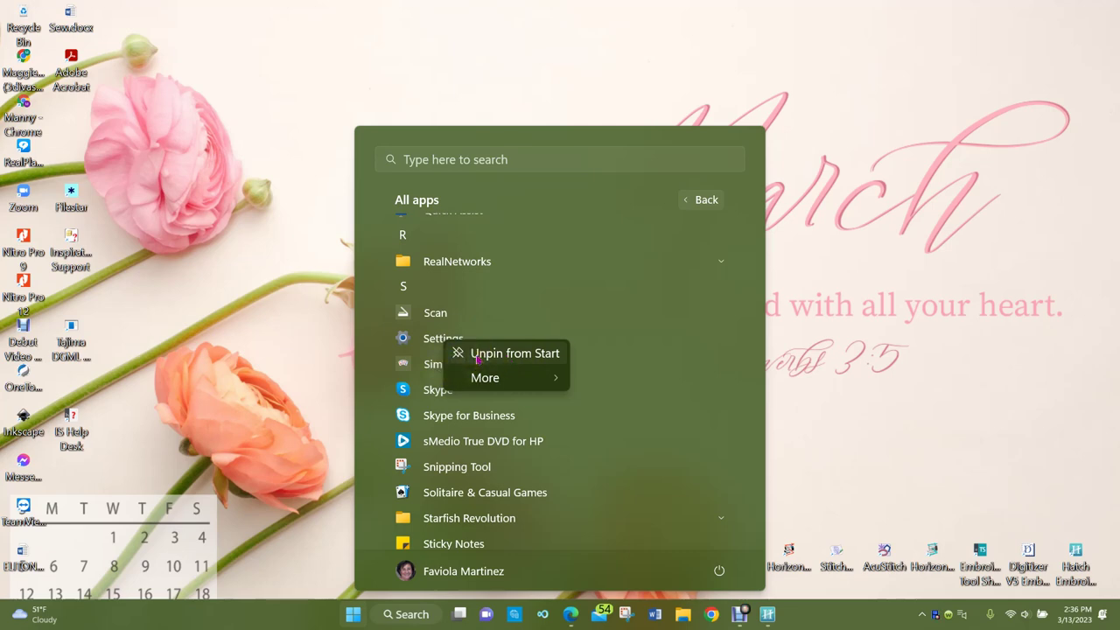
left_click(478, 354)
Return from the full app list to the pinned apps to check them
scroll(525, 365, "up", 5)
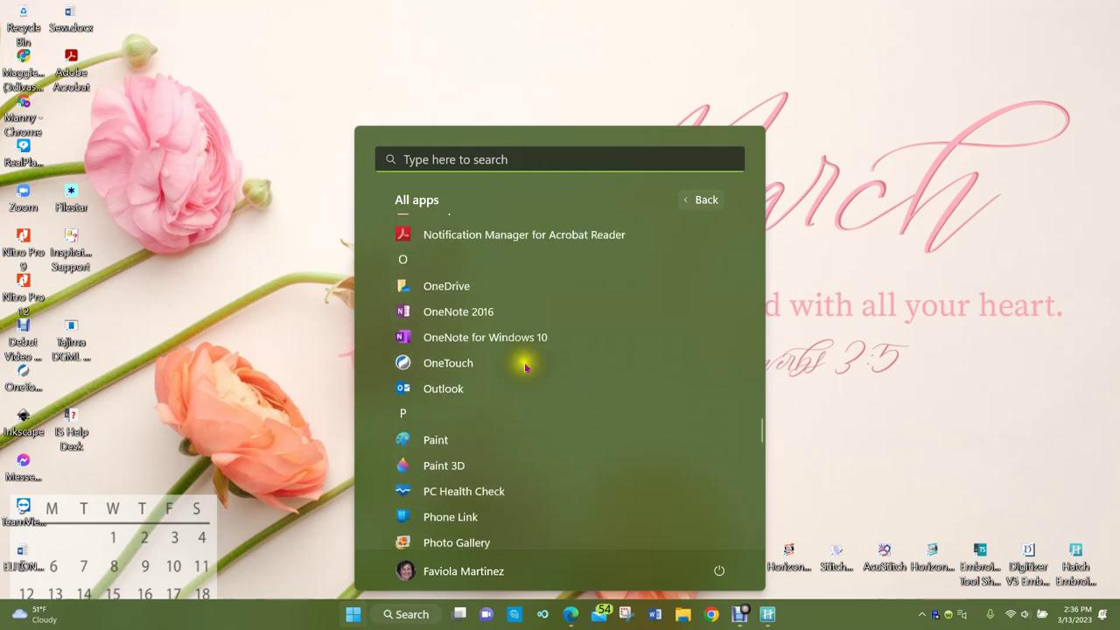
left_click_drag(762, 429, 706, 231)
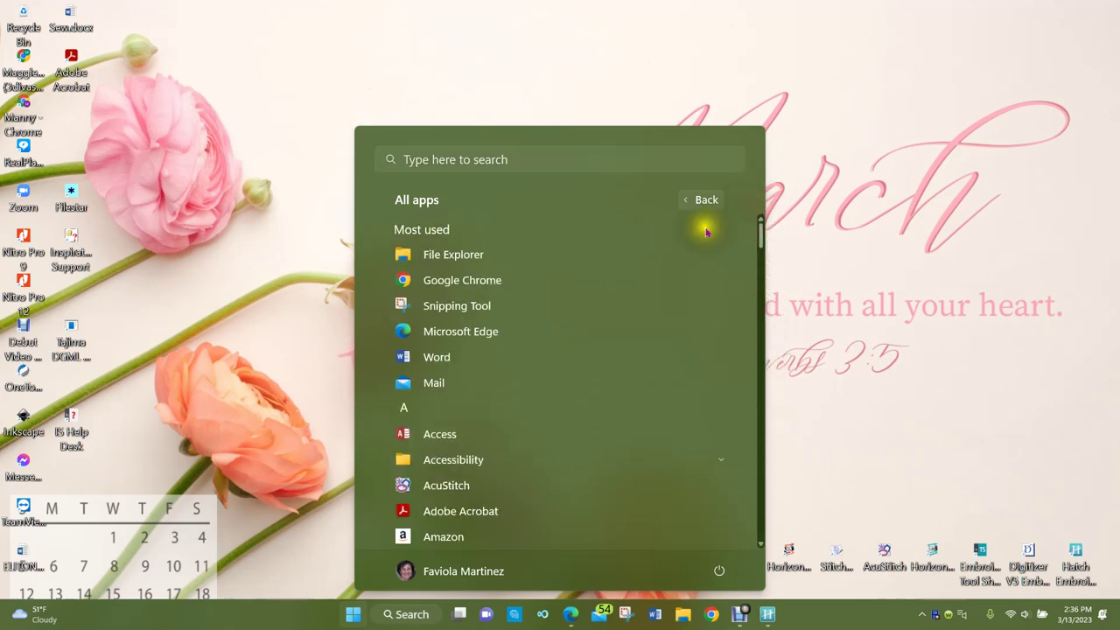
left_click(703, 200)
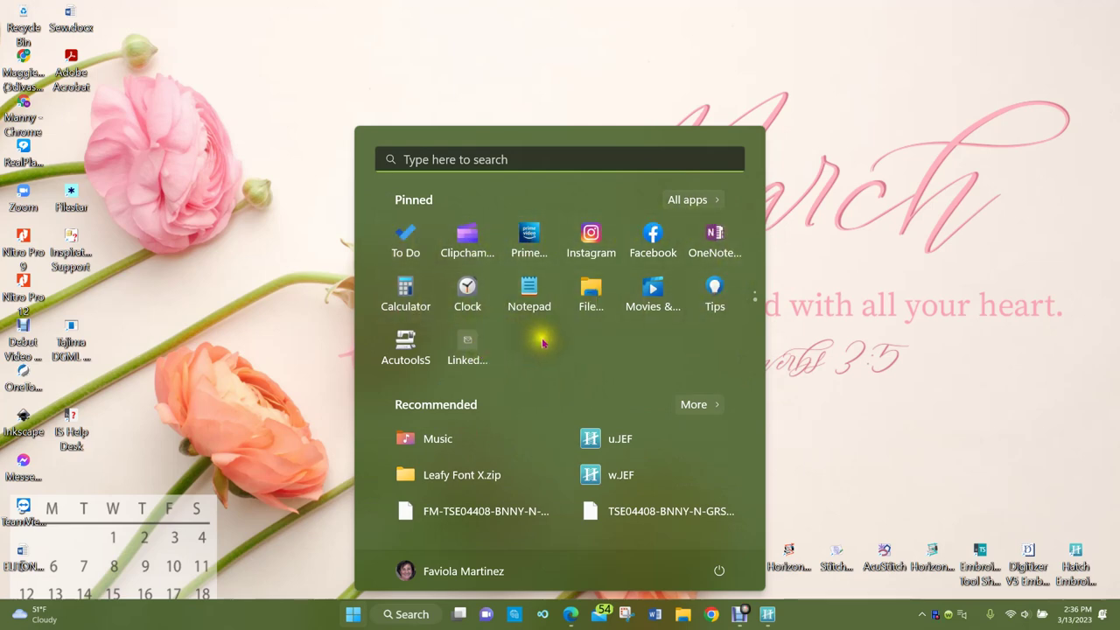
Find Settings in the alphabetical list of all apps, pin it to Start, and return to the pinned apps
left_click(690, 199)
scroll(500, 409, "down", 6)
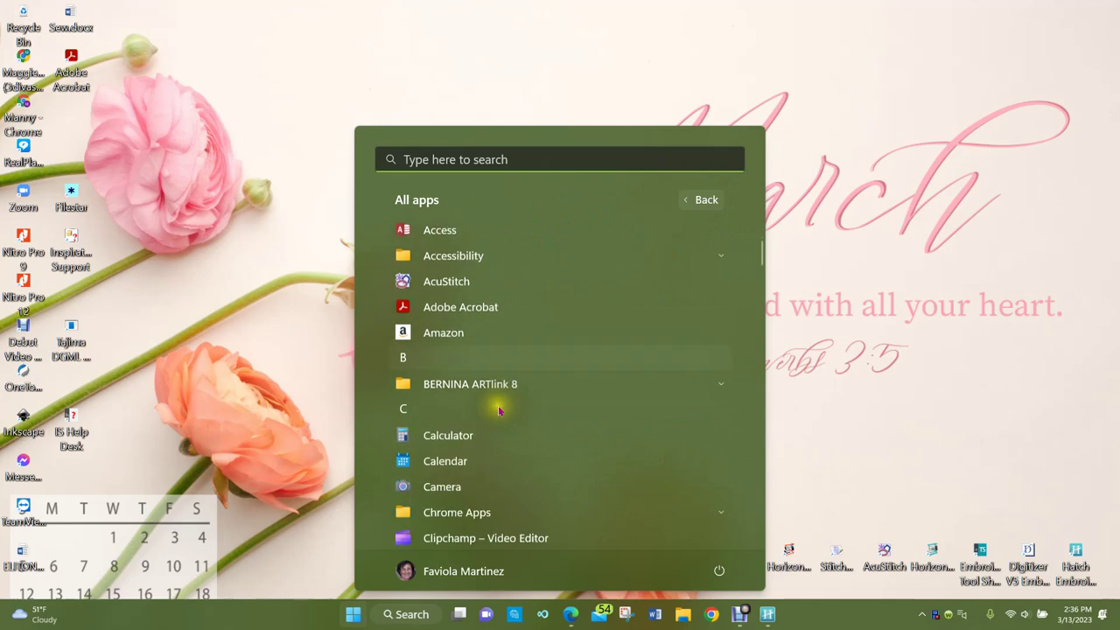
scroll(500, 411, "down", 20)
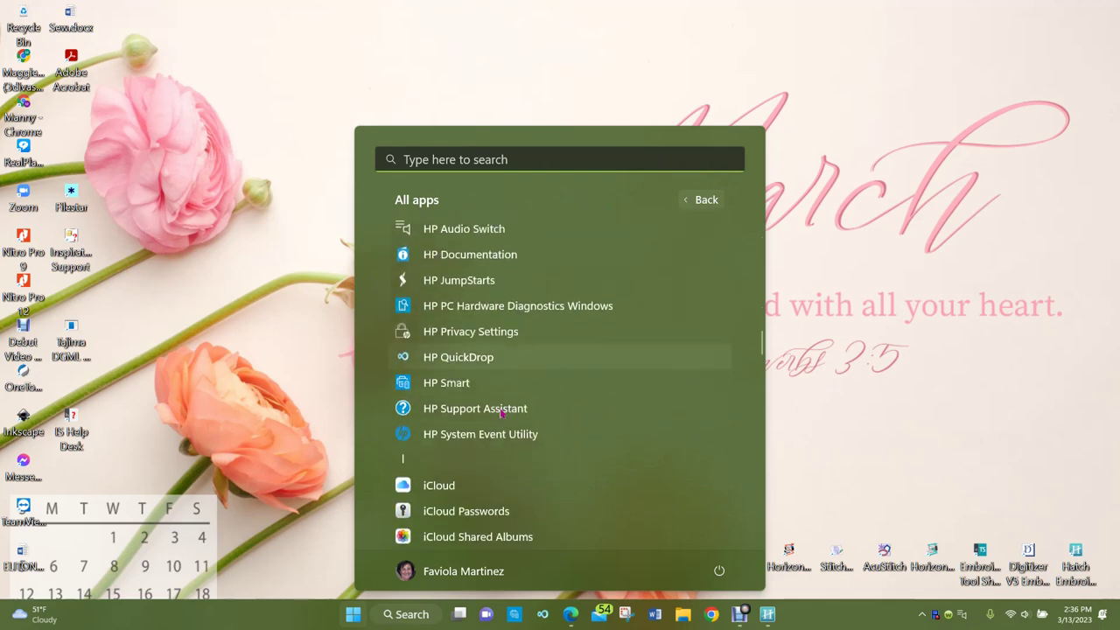
scroll(500, 412, "down", 20)
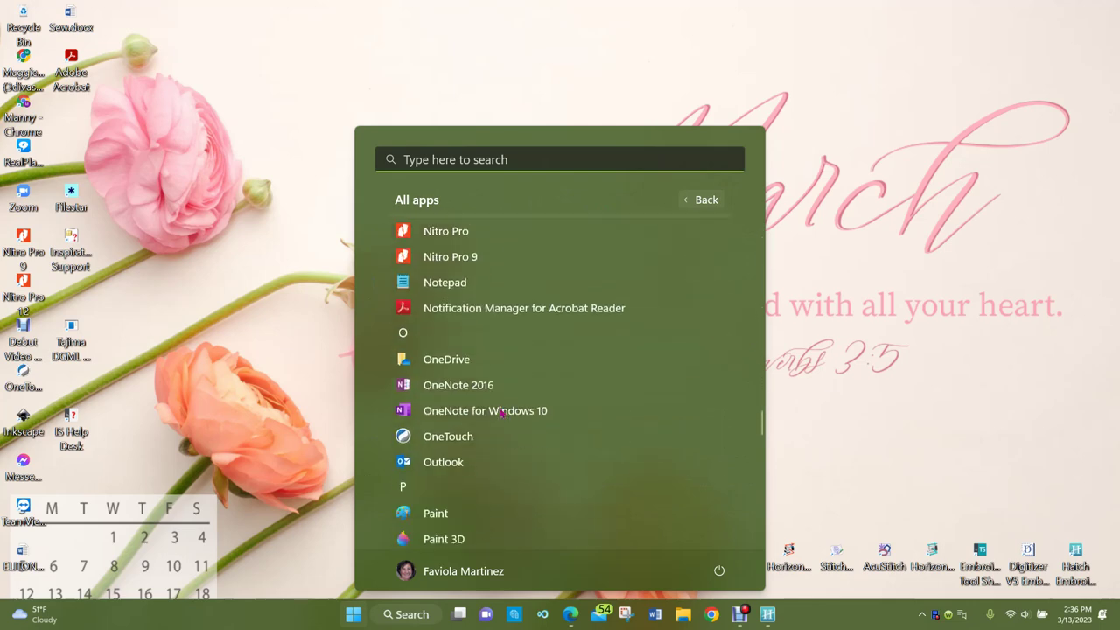
scroll(501, 413, "down", 10)
scroll(501, 413, "up", 3)
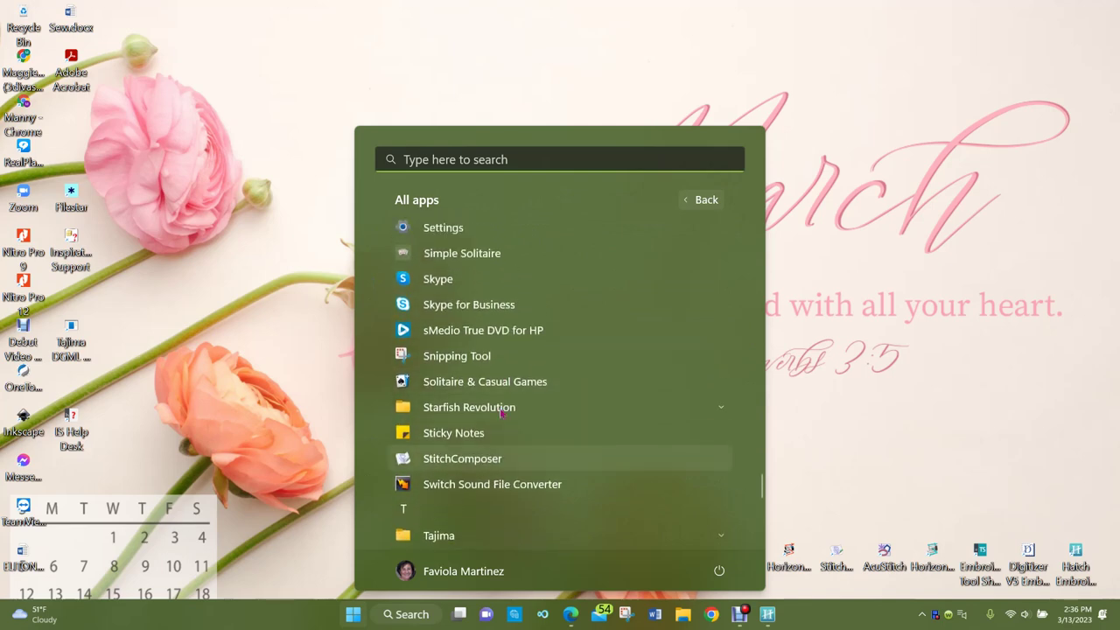
scroll(501, 413, "up", 1)
right_click(444, 391)
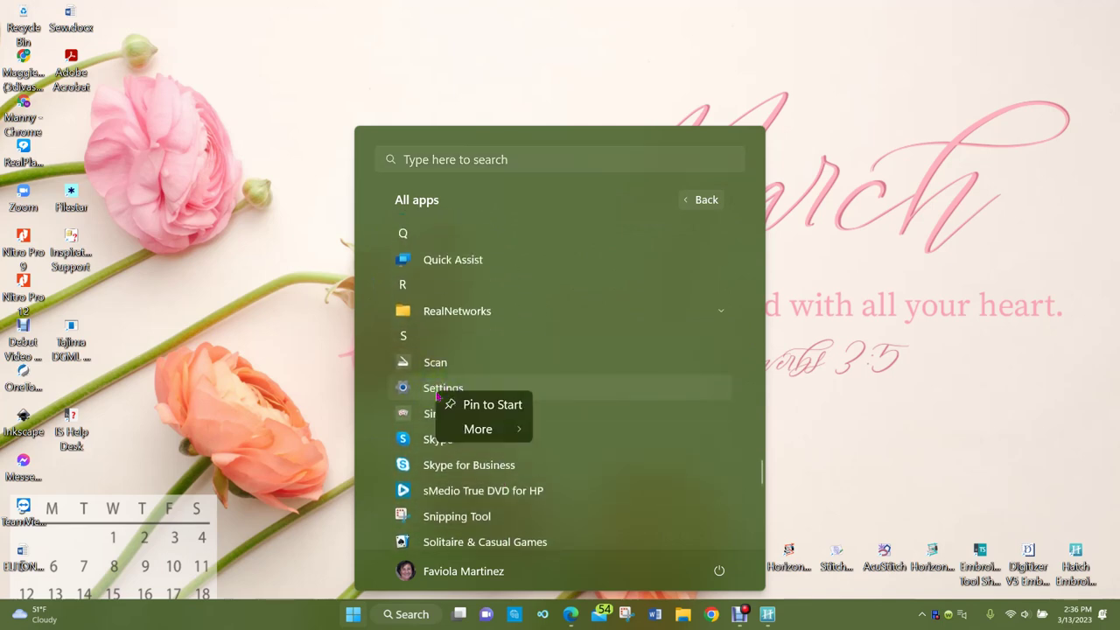
left_click(494, 407)
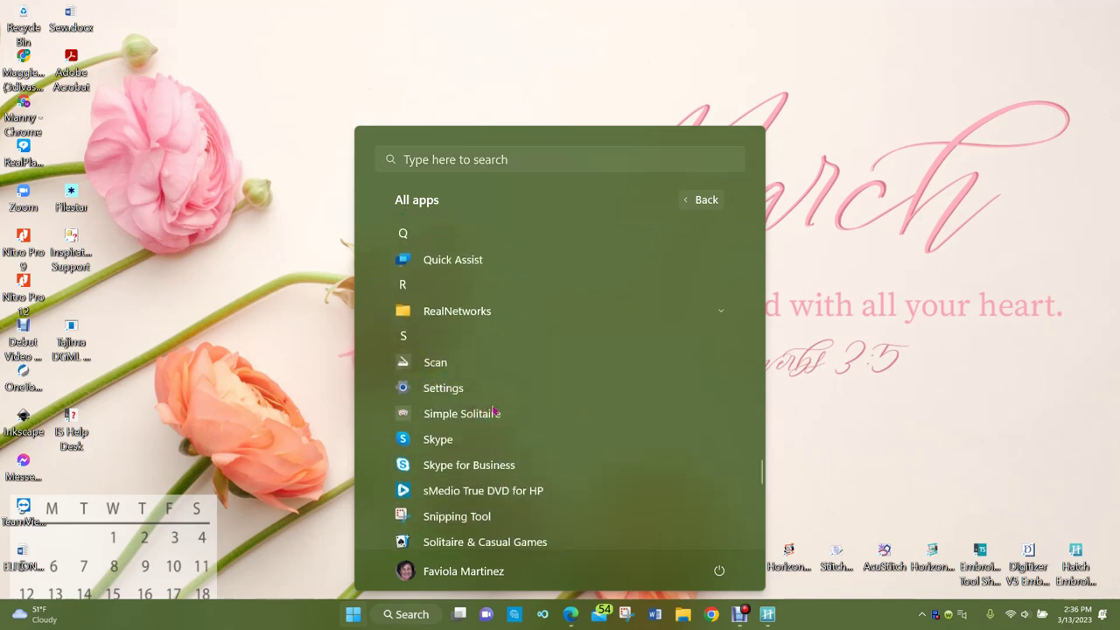
scroll(560, 424, "up", 5)
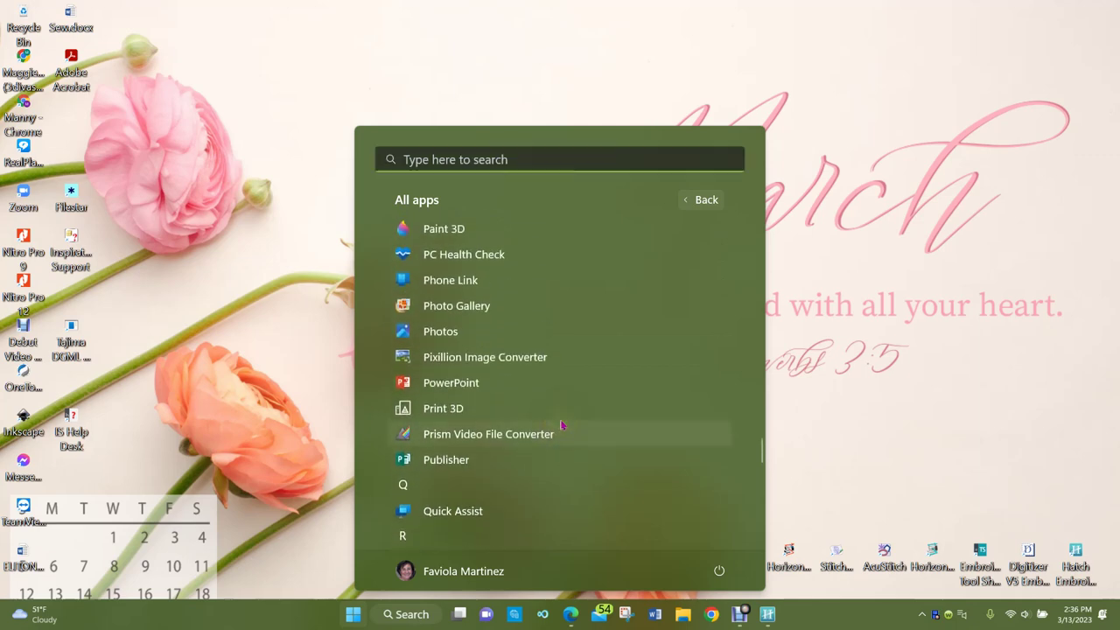
left_click(702, 203)
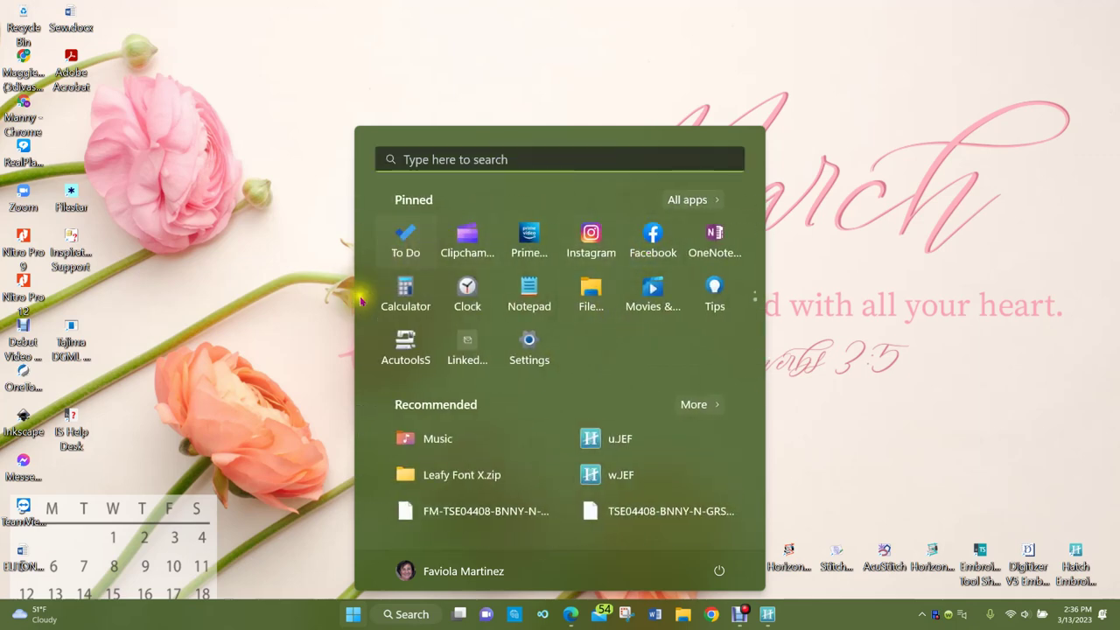
Group the pinned Settings app with To Do in a folder, and move Settings to the front of that folder
left_click_drag(529, 350, 403, 252)
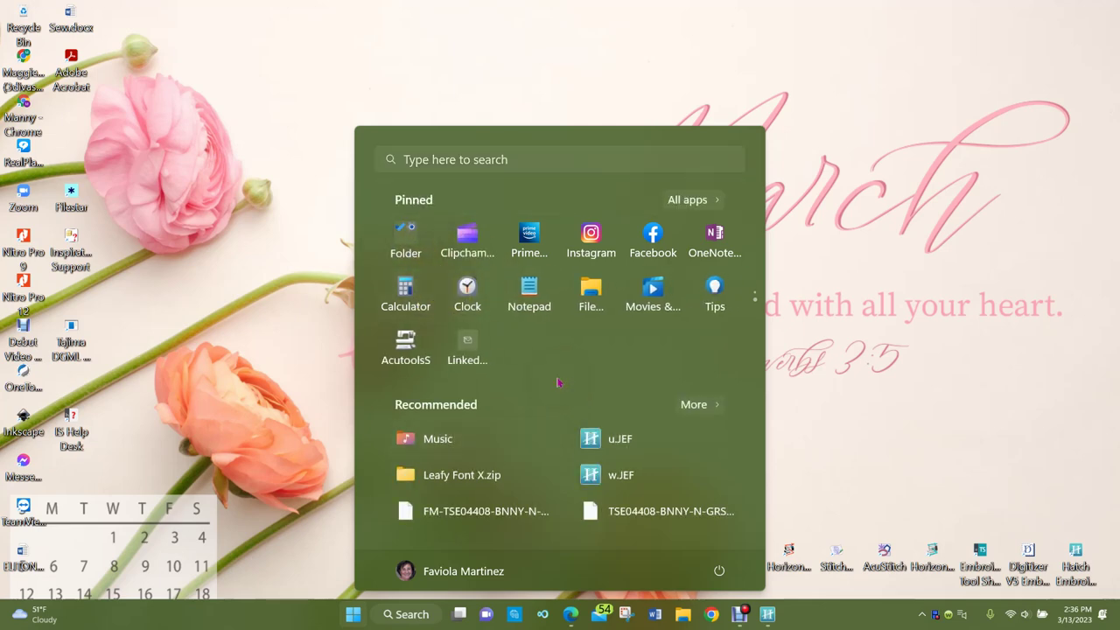
left_click(408, 242)
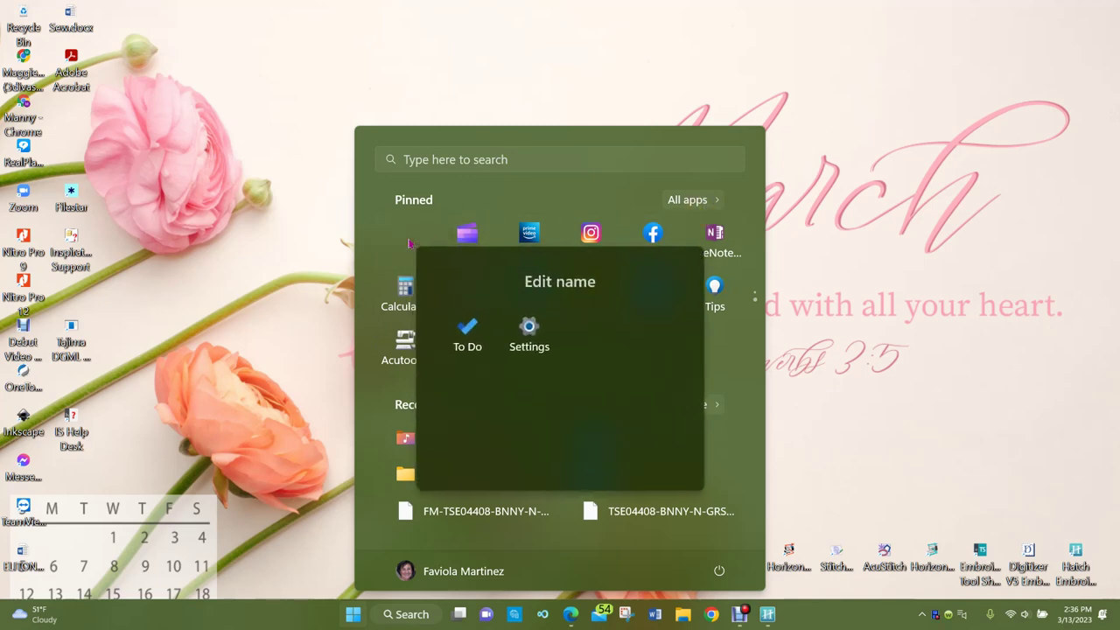
right_click(536, 341)
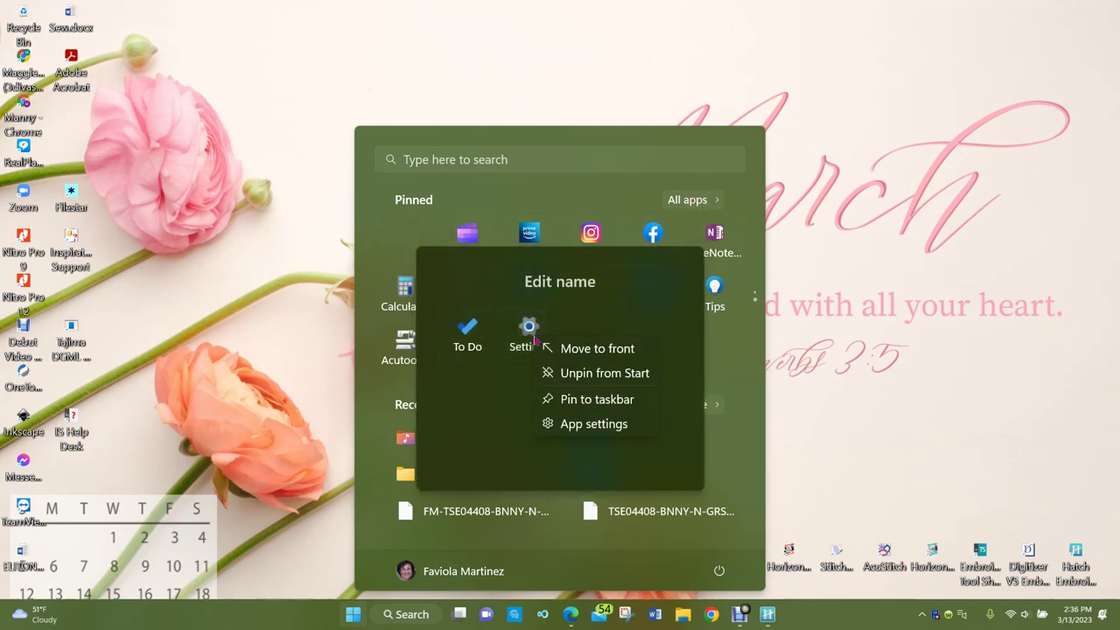
left_click(584, 376)
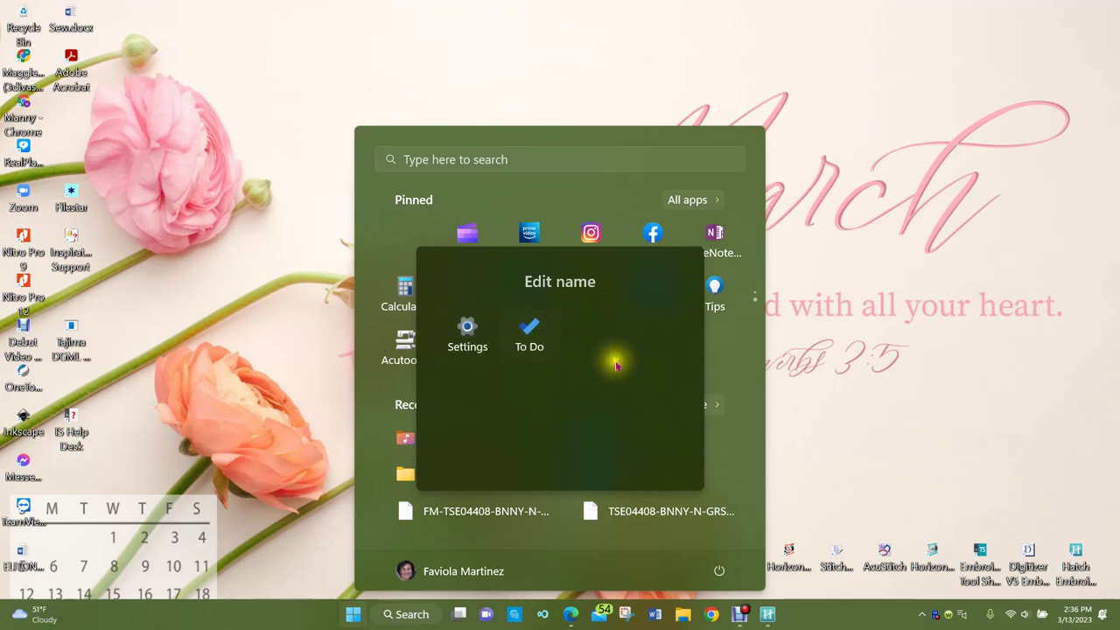
Launch Settings, go to the default apps page, and look up the .jef file type
left_click(467, 333)
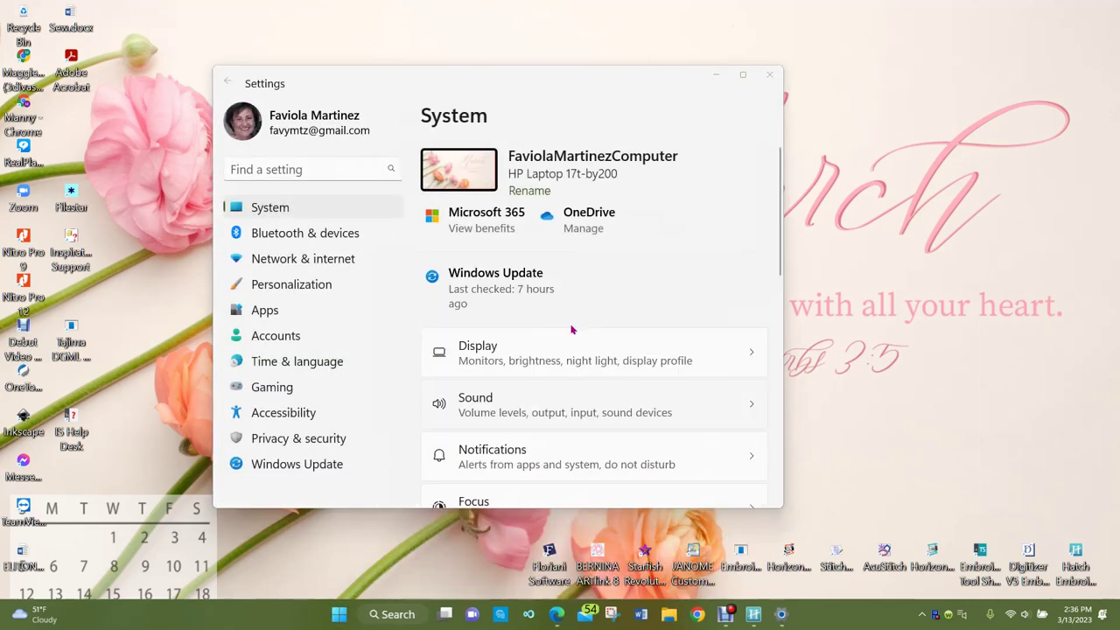
left_click(265, 312)
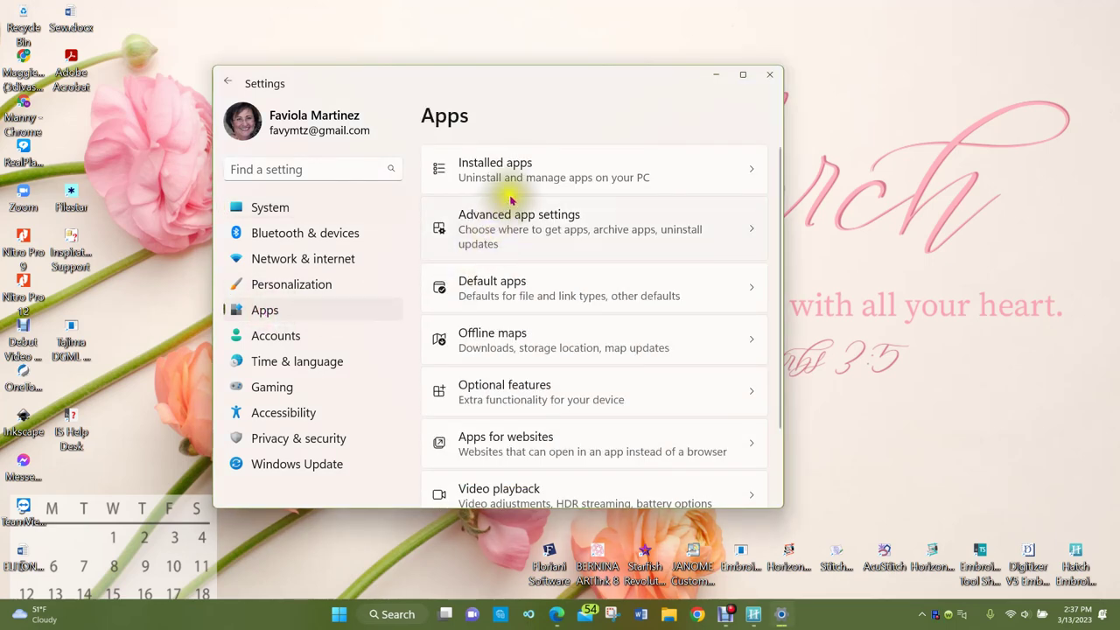
left_click(490, 289)
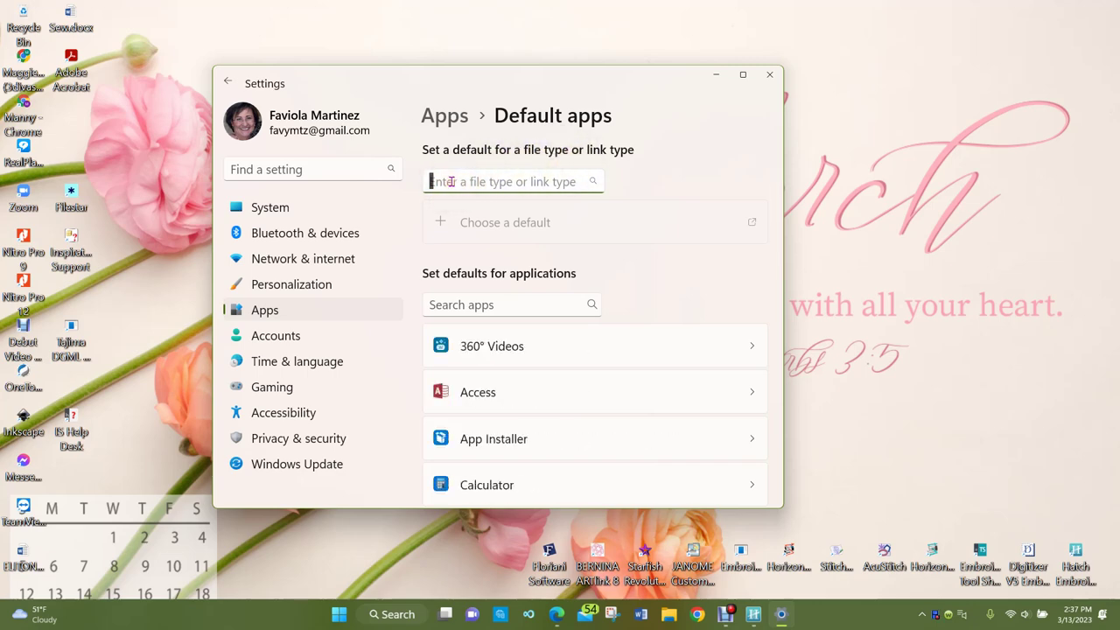
type("F")
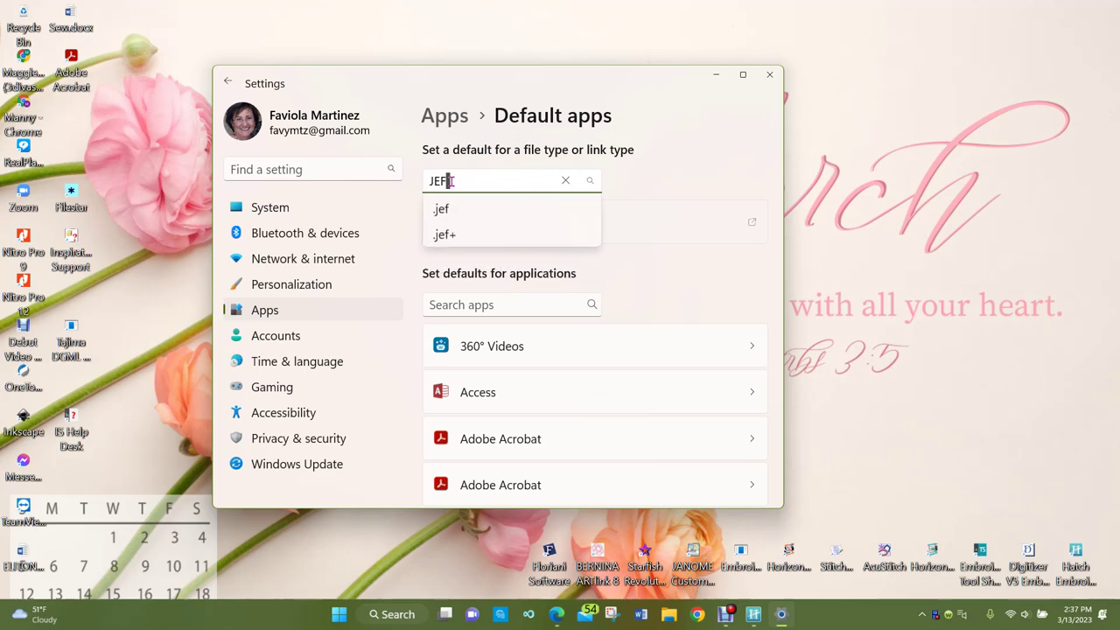
left_click(442, 234)
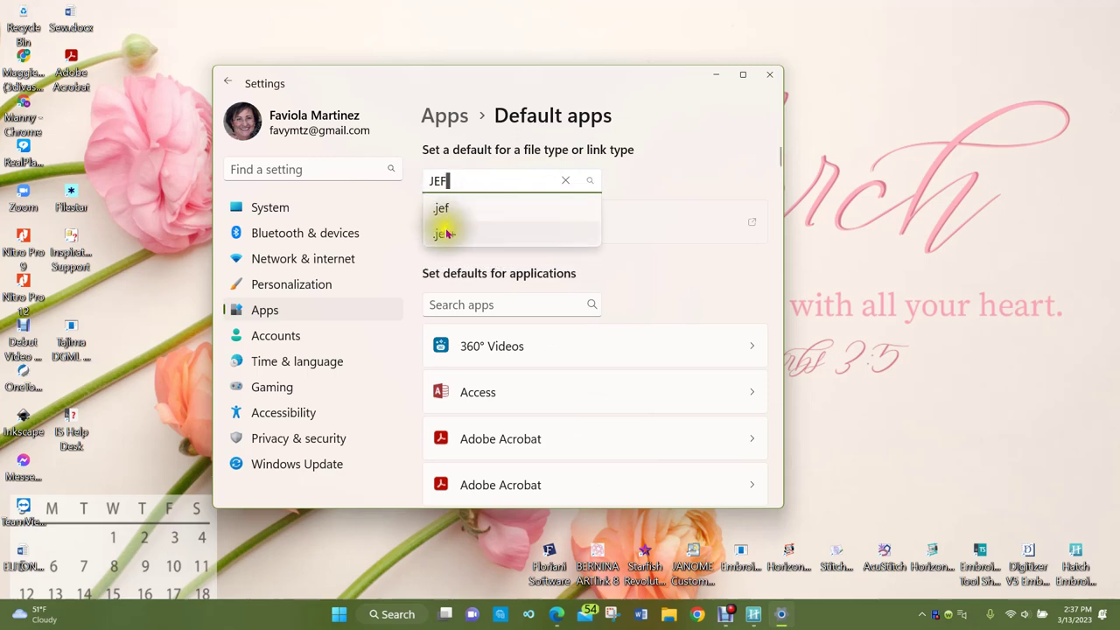
left_click(441, 208)
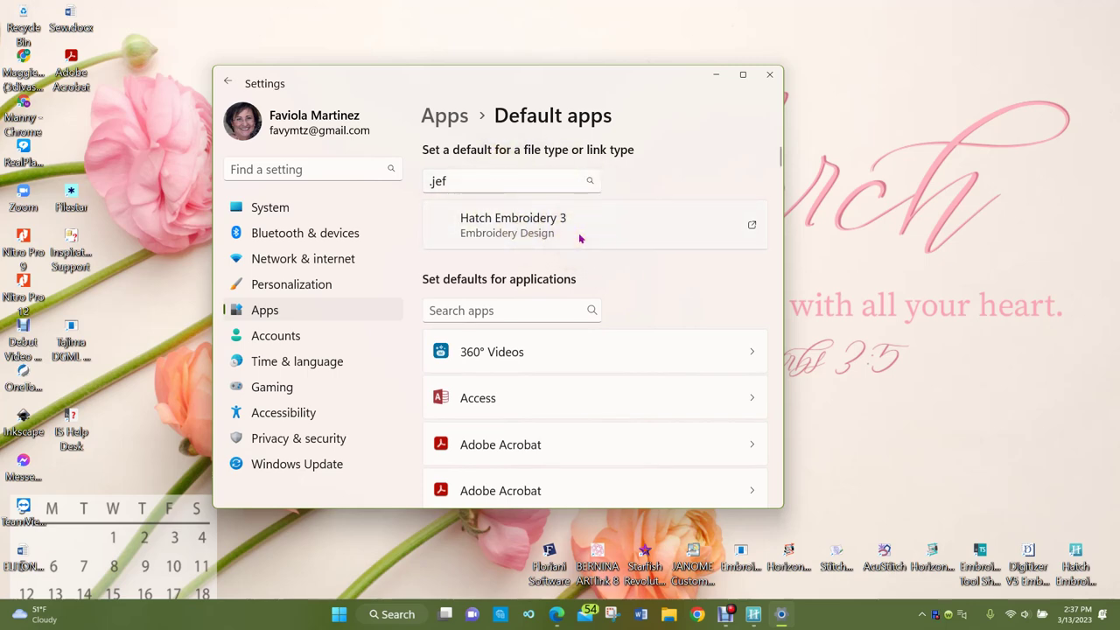
Set HorizonLinkSuite as the default app for .jef files and close Settings
mouse_move(754, 617)
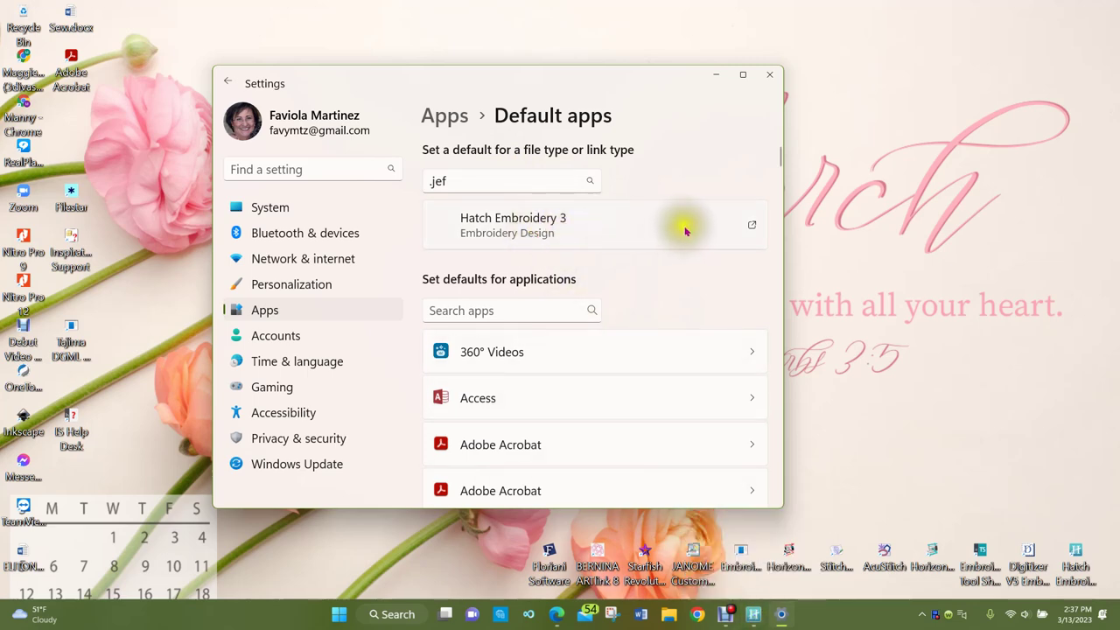
left_click(750, 225)
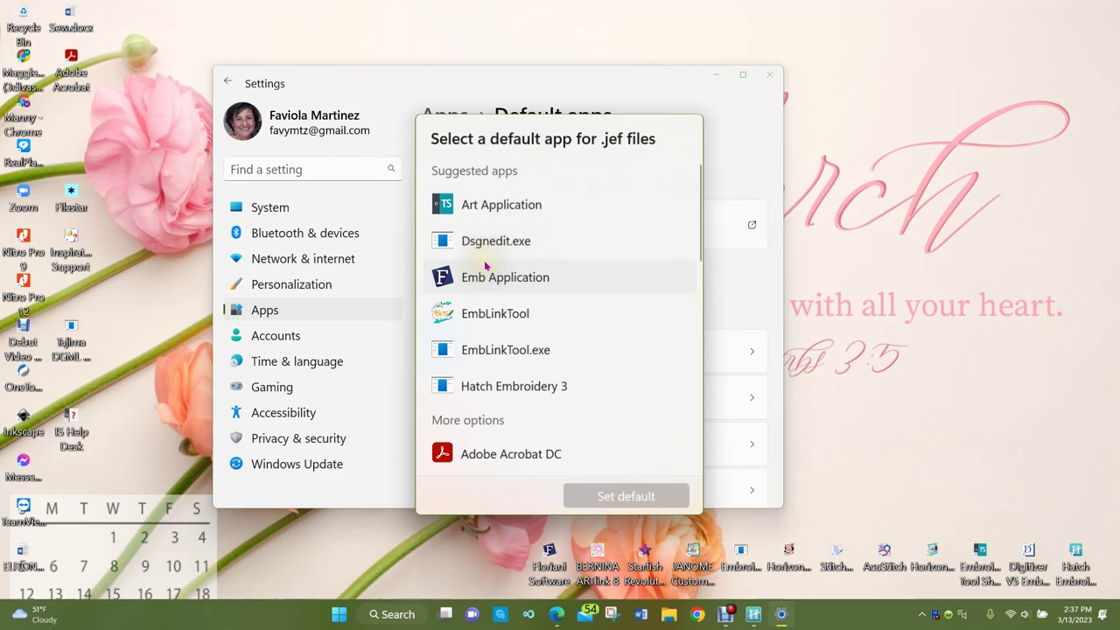
scroll(487, 265, "down", 1)
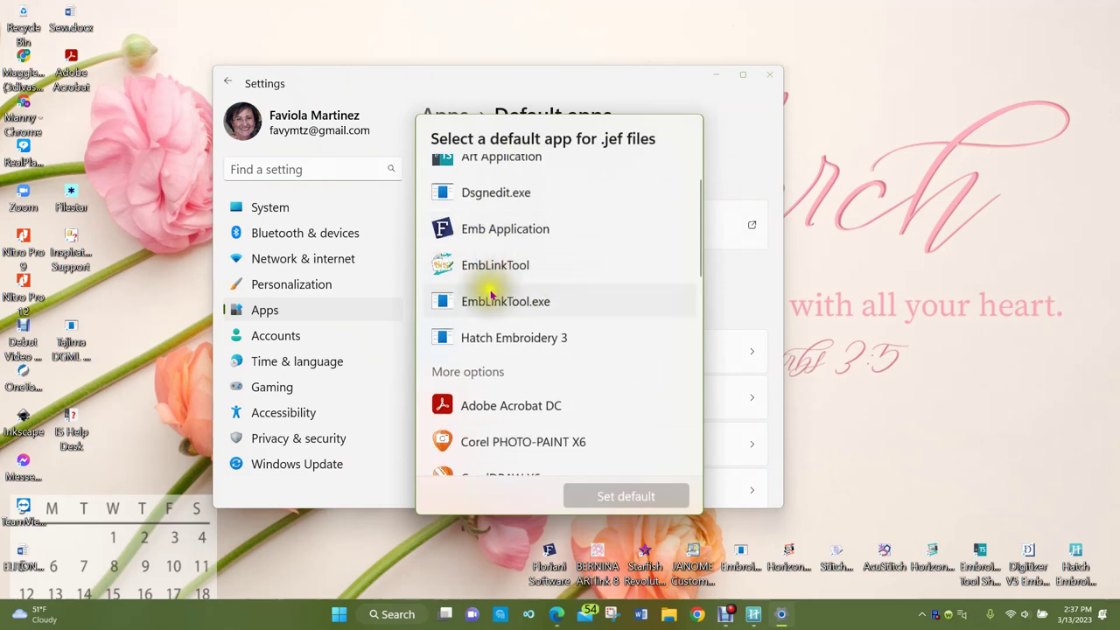
scroll(492, 293, "down", 1)
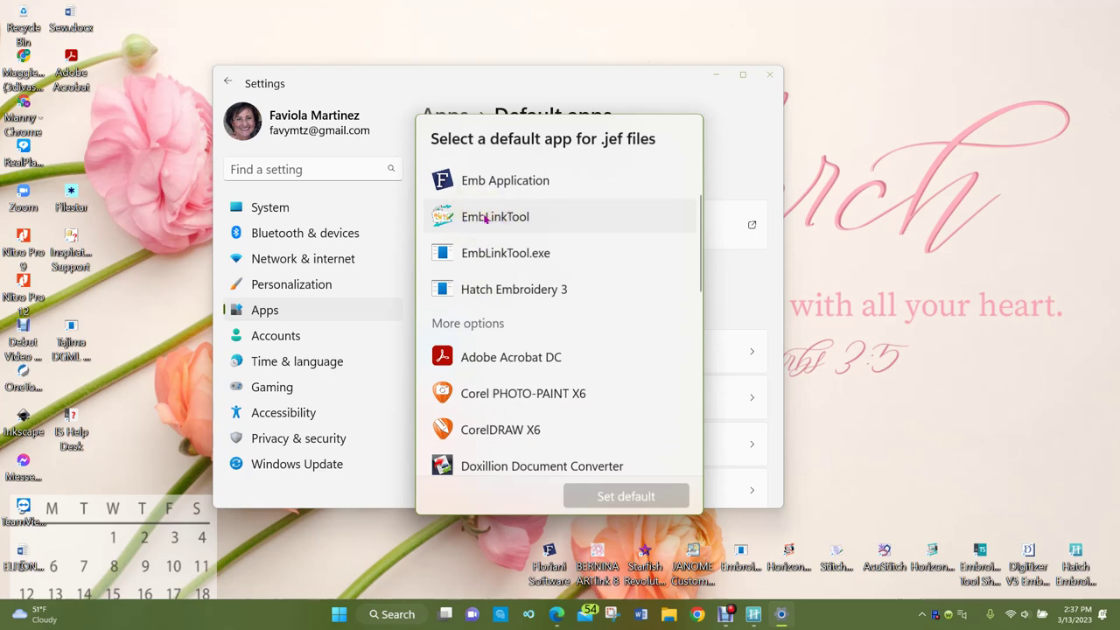
scroll(481, 221, "down", 2)
scroll(484, 221, "down", 2)
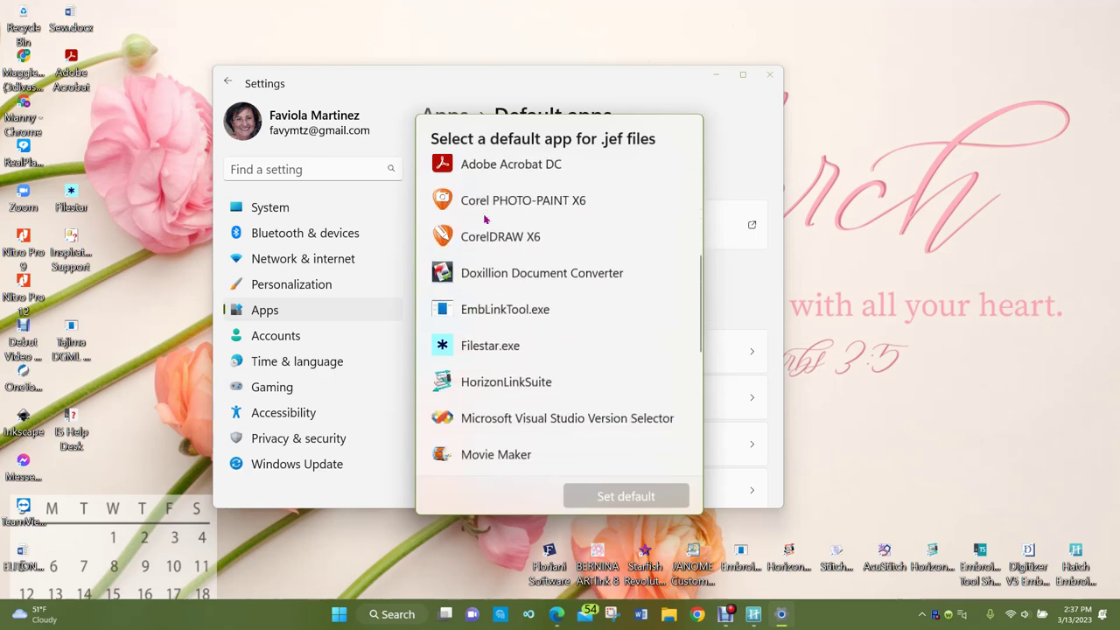
scroll(483, 224, "down", 2)
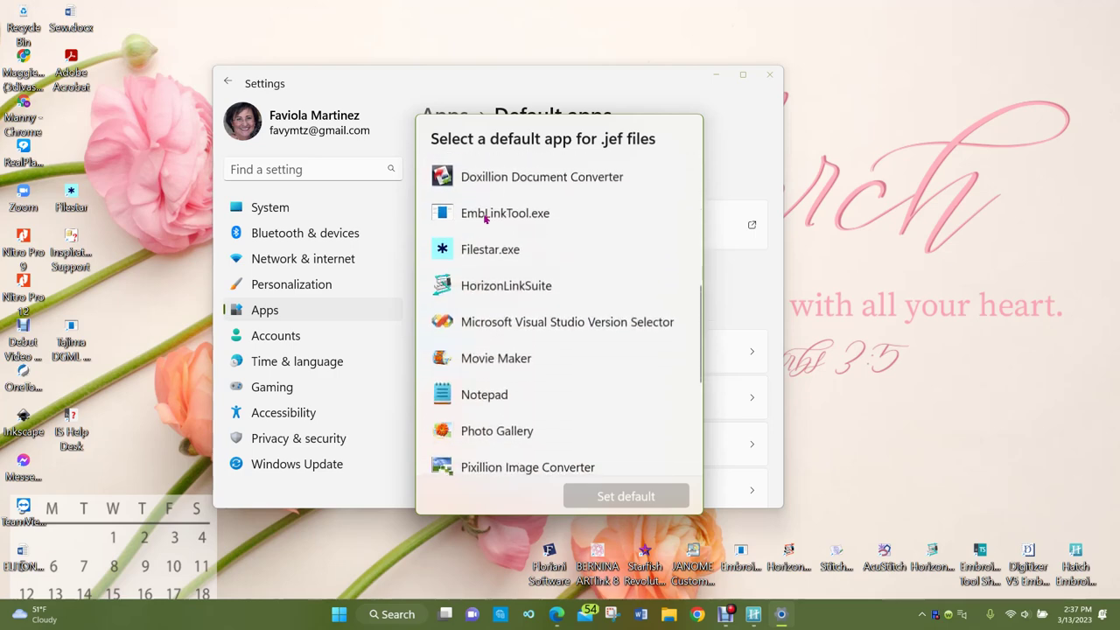
left_click(484, 292)
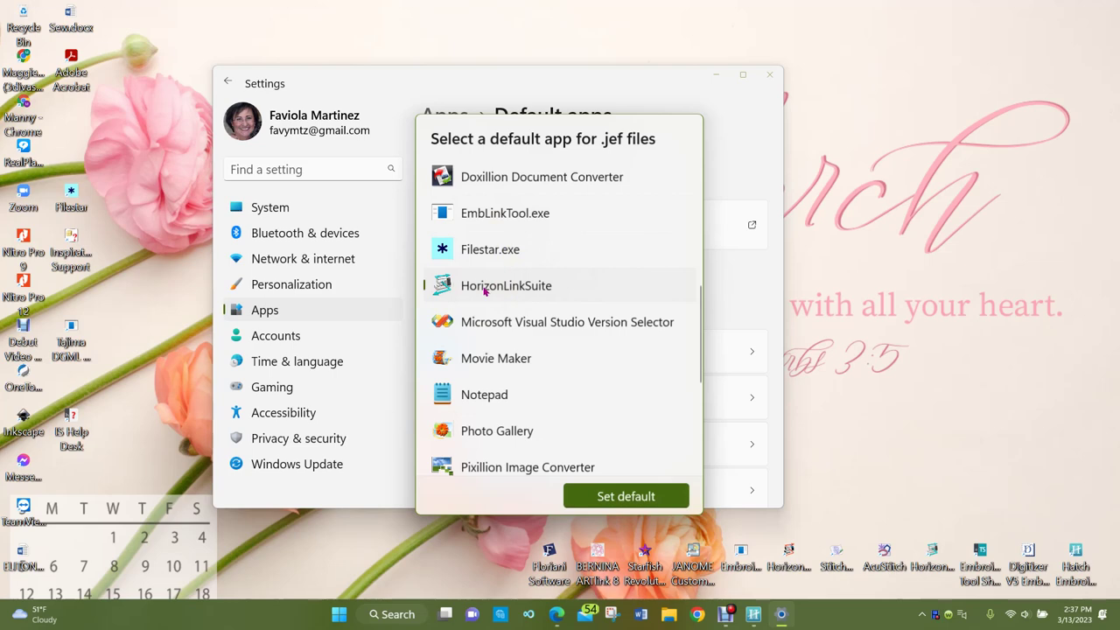
left_click(625, 496)
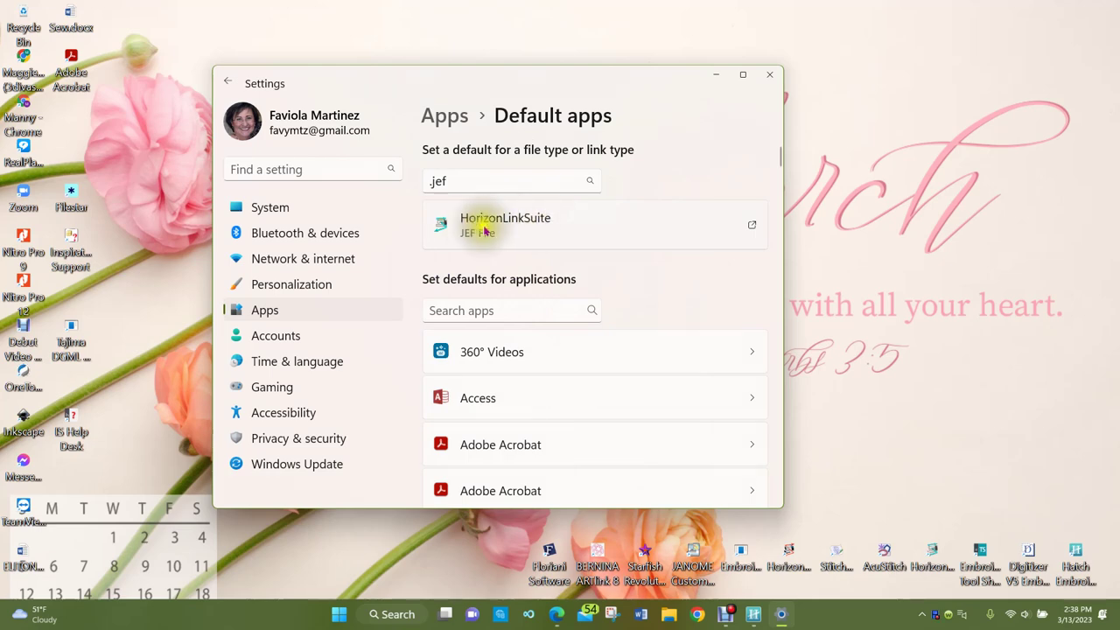
left_click(770, 77)
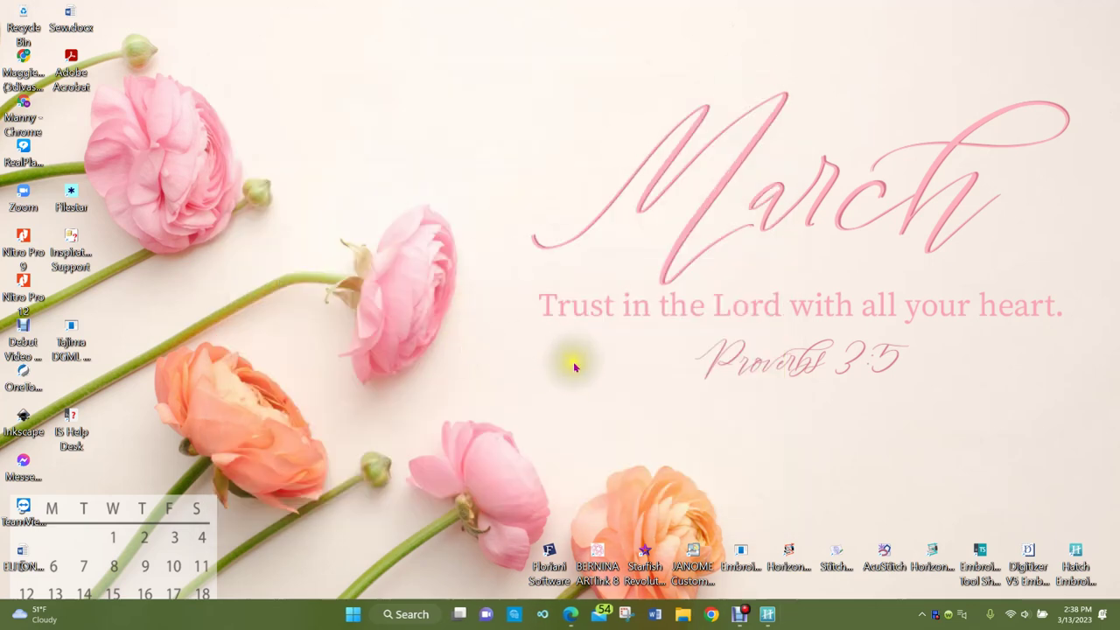
Switch to File Explorer and look through the recent files on the Home page
left_click(684, 615)
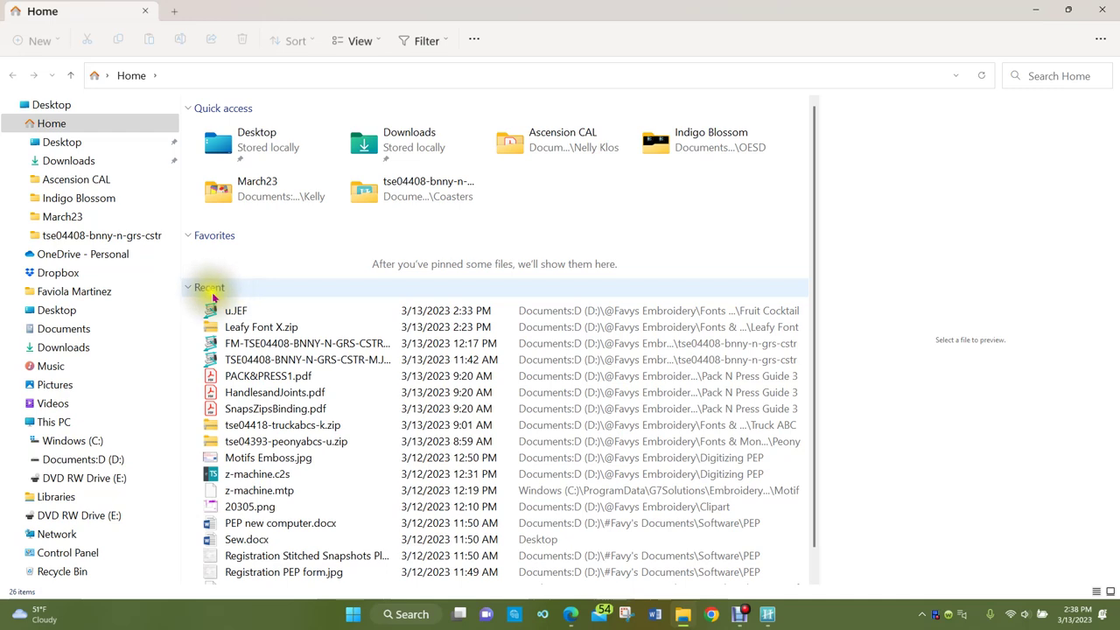
scroll(306, 378, "down", 1)
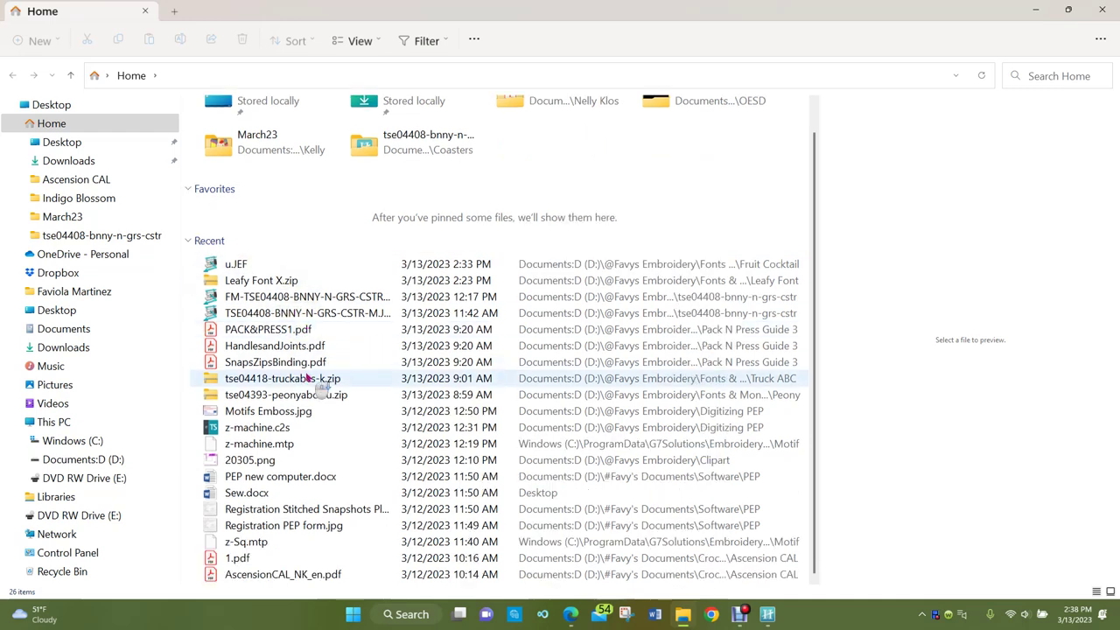
scroll(293, 551, "up", 1)
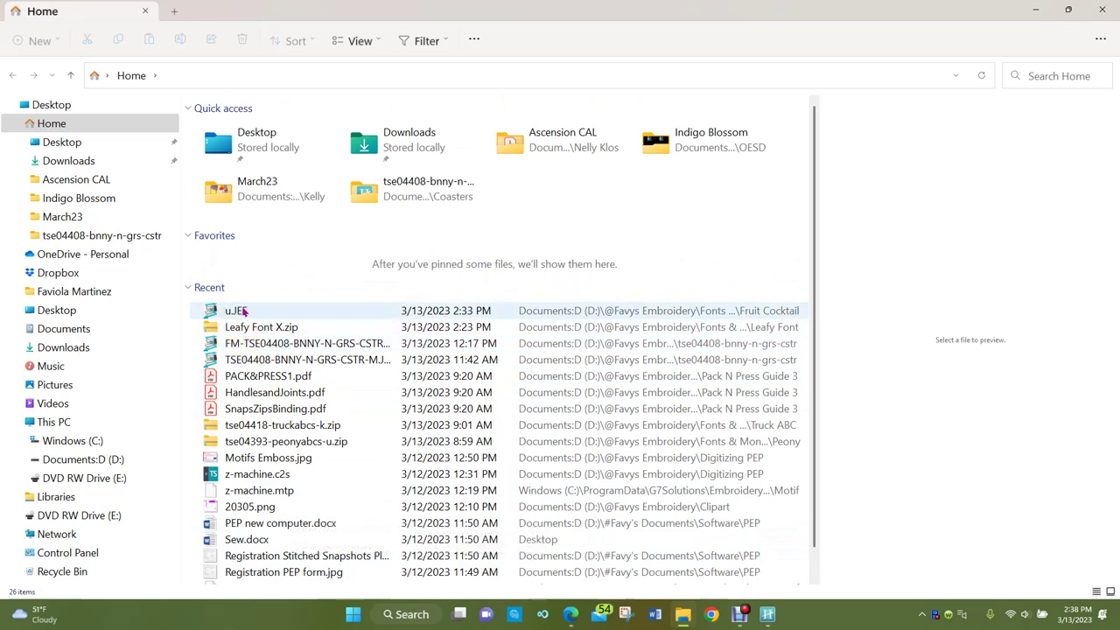
Collapse and re-expand the Recent and Favorites sections of the Home page
left_click(188, 288)
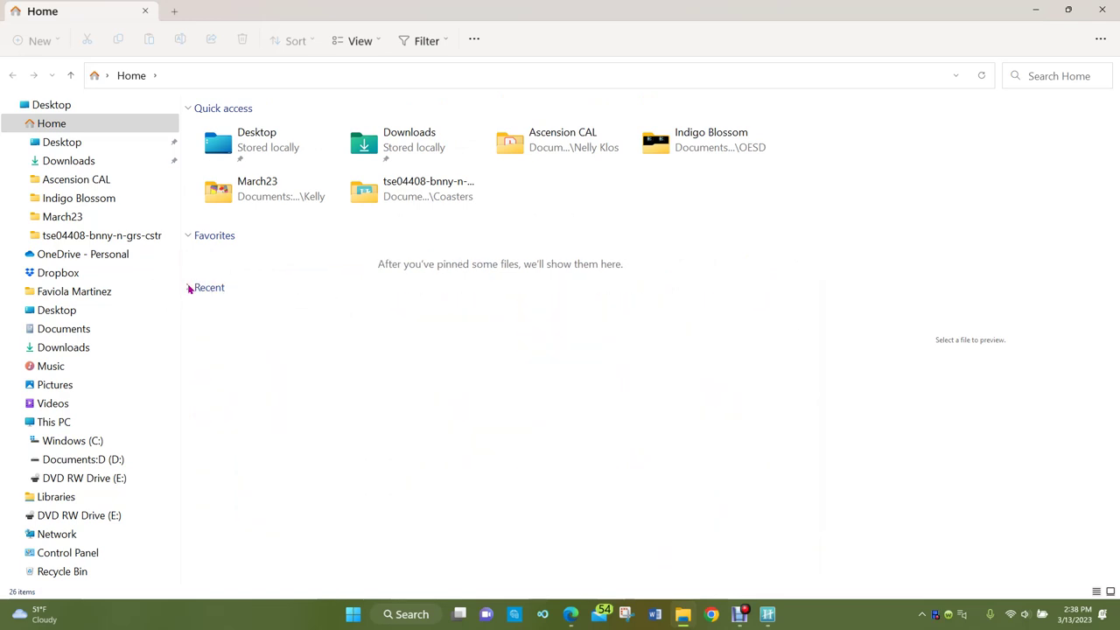
left_click(188, 289)
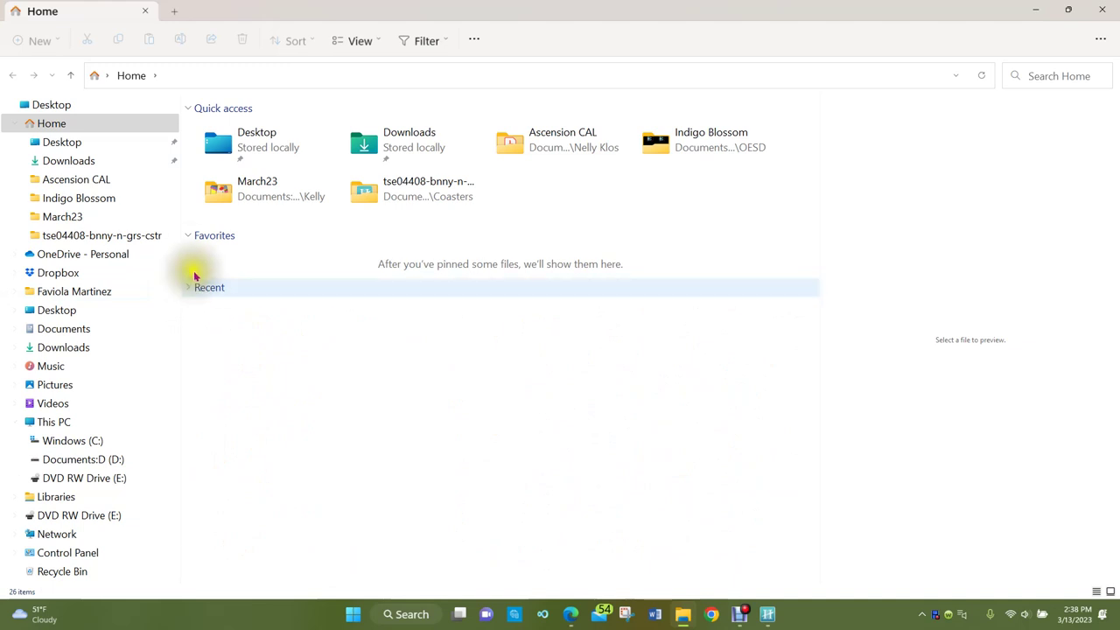
left_click(190, 238)
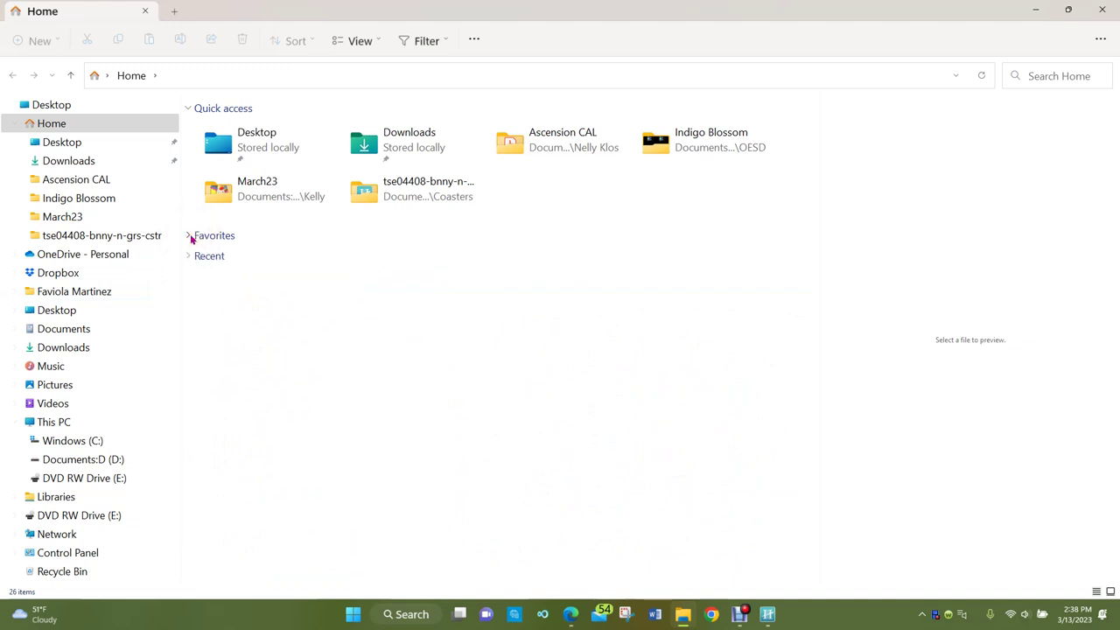
left_click(190, 237)
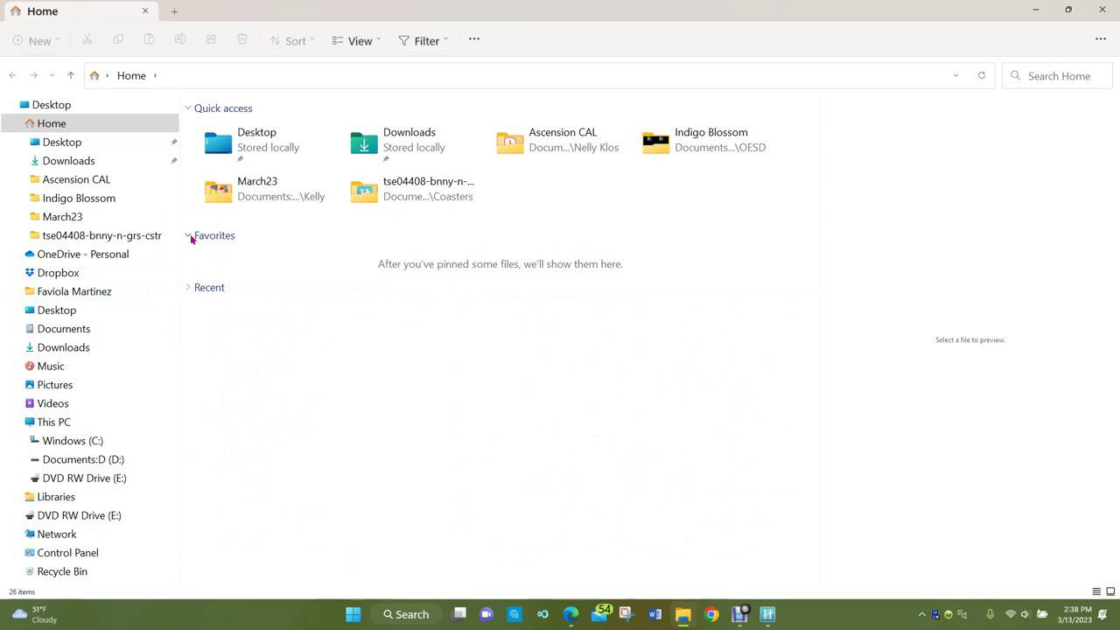
left_click(191, 289)
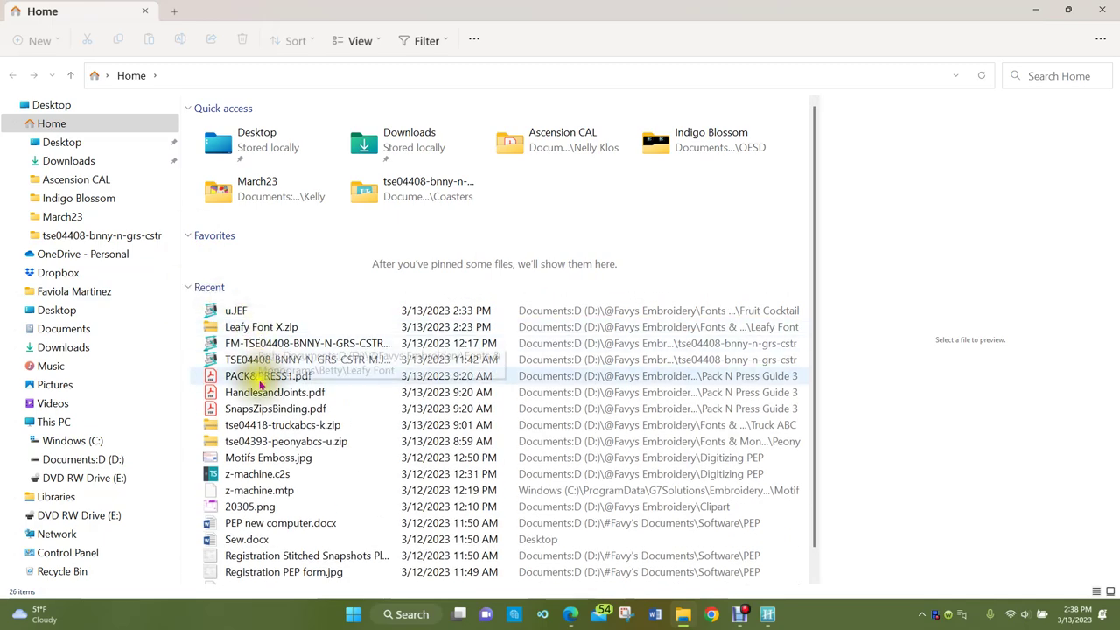
Open the recent file u.JEF in HorizonLinkSuite and start EmbLinkTool in its mode for editing embroidery designs
left_click(233, 313)
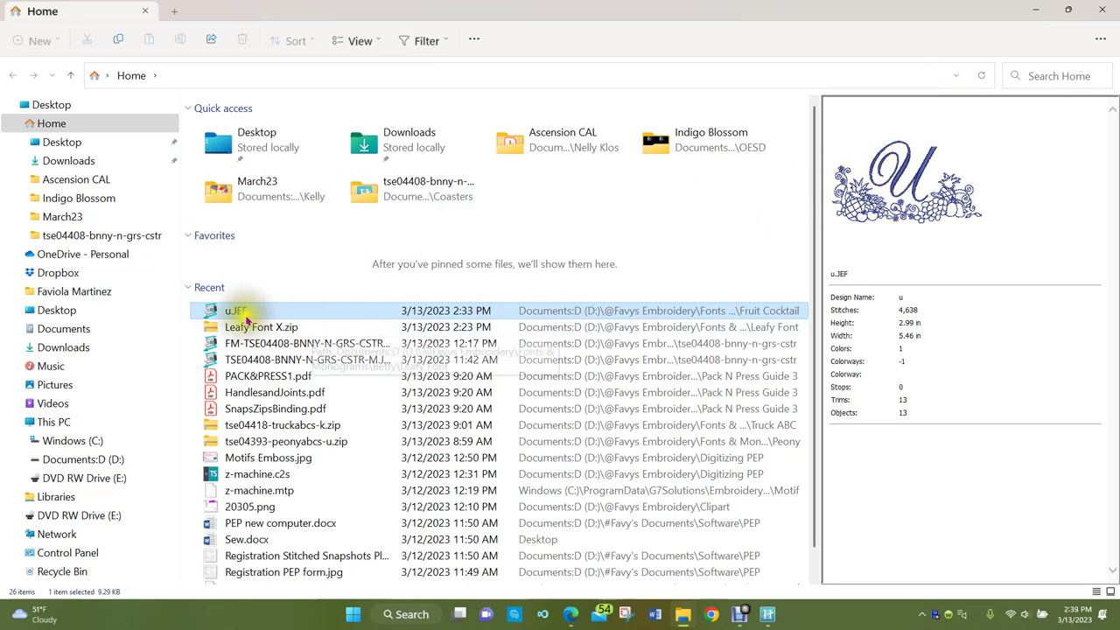
left_click(212, 313)
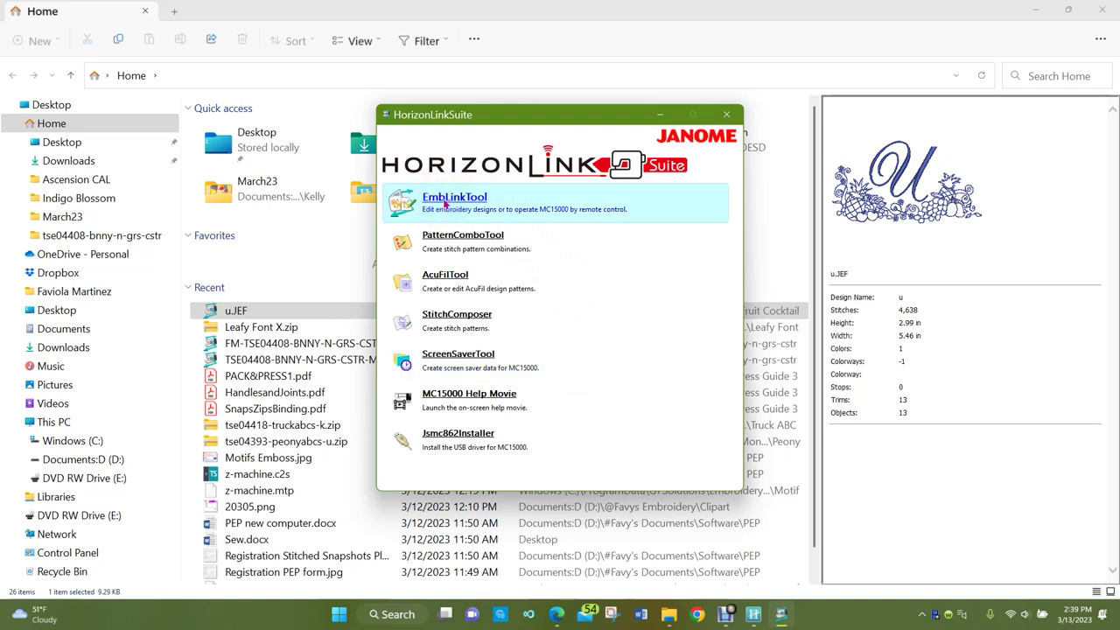
left_click(446, 202)
left_click(444, 200)
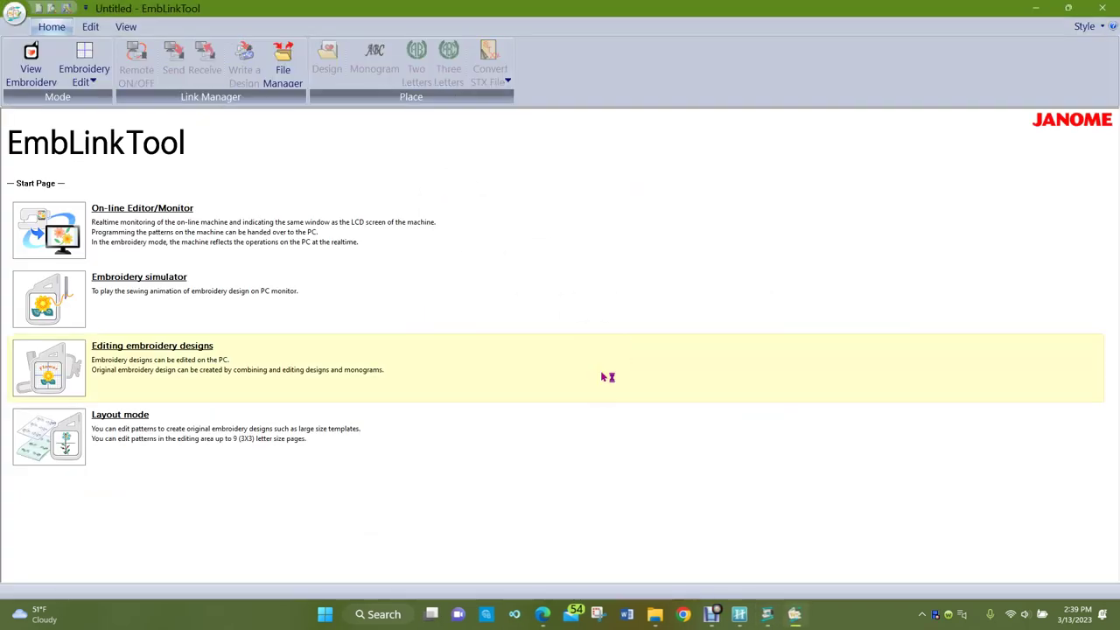
left_click(133, 353)
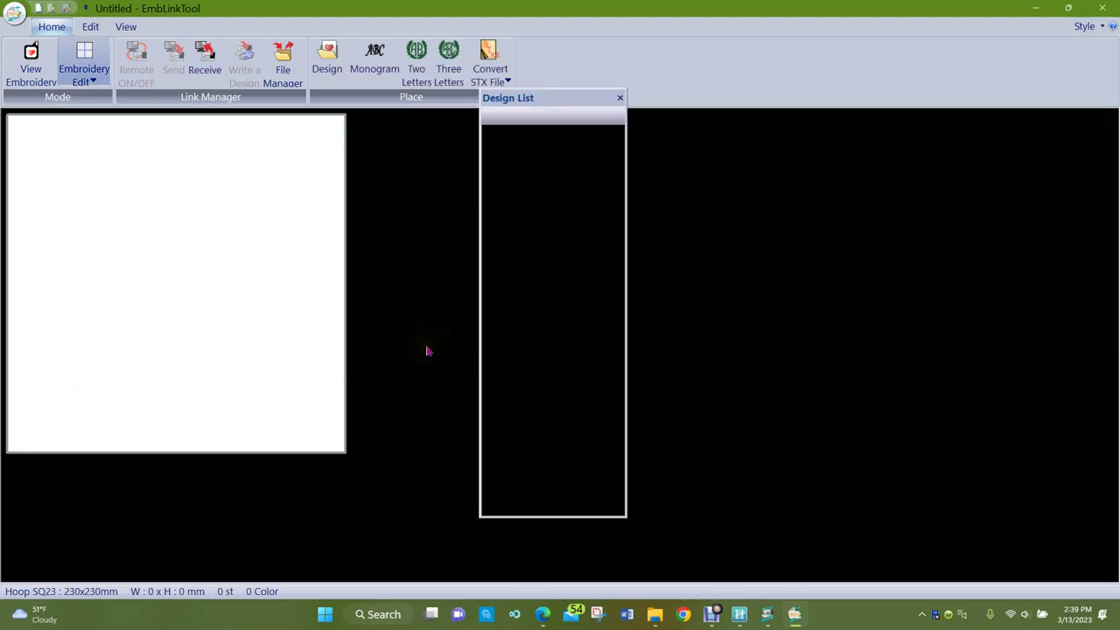
left_click(389, 311)
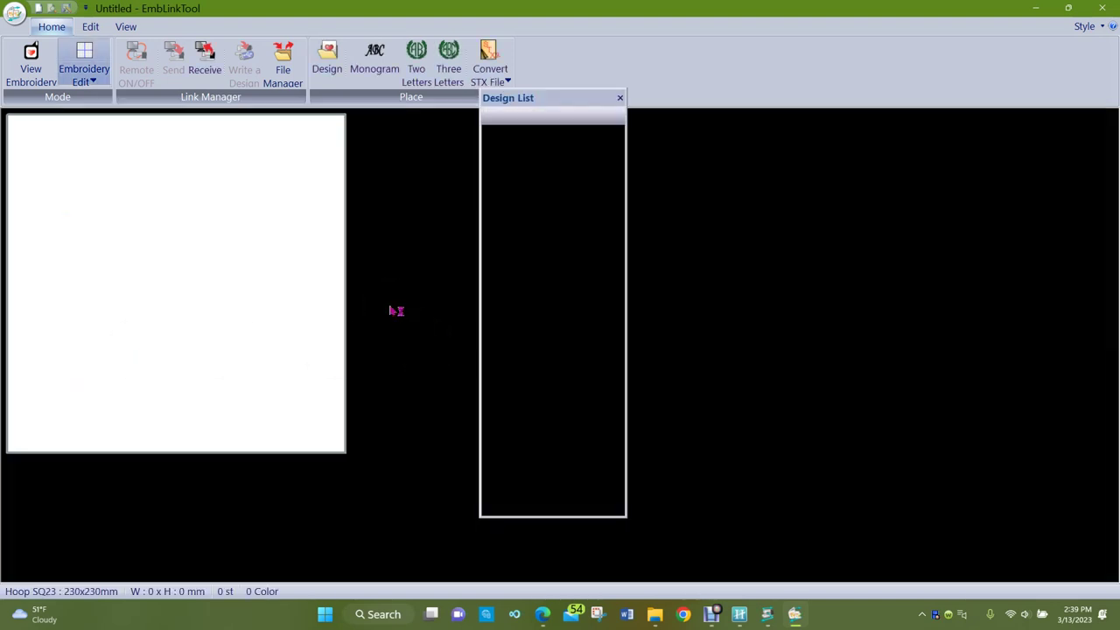
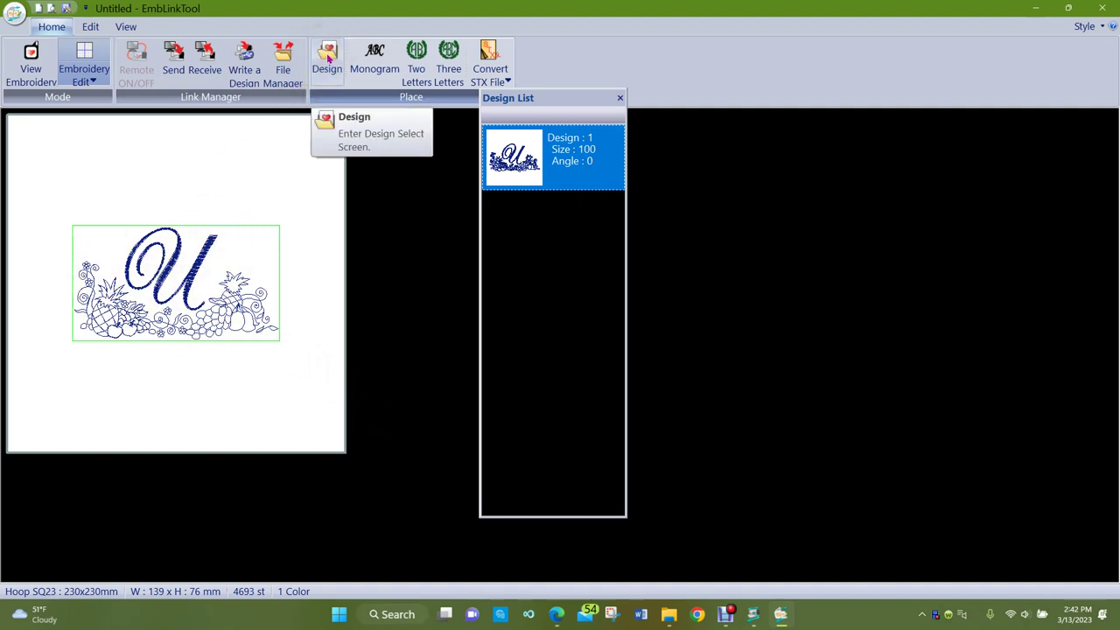
Select the letter U design and change the embroidery hoop to Hoop SQ14, 140x140mm
left_click(272, 390)
left_click(187, 280)
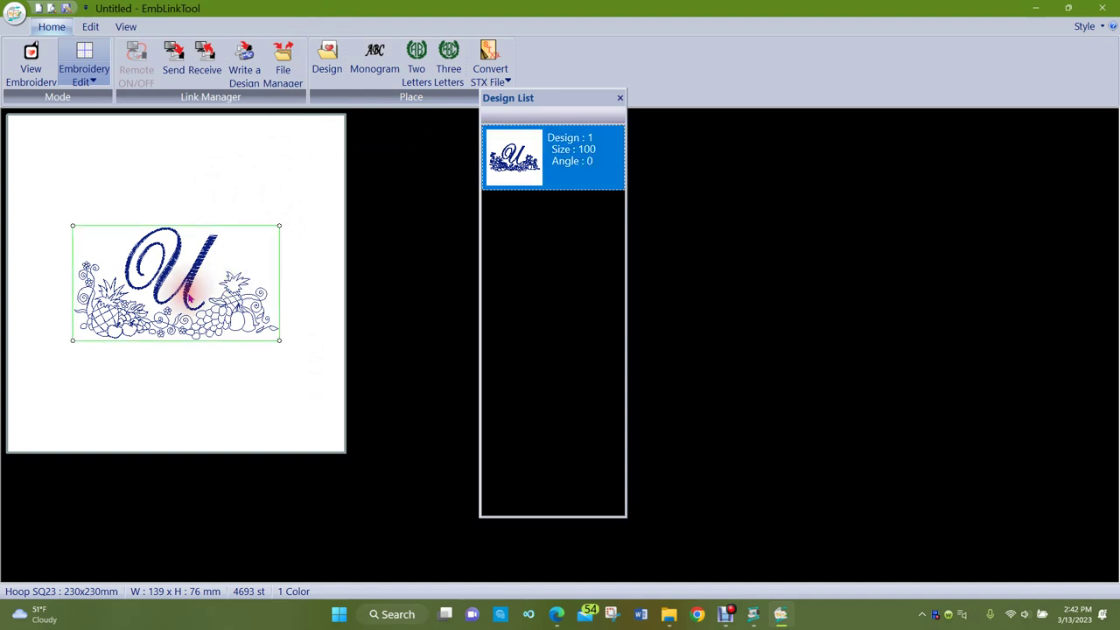
left_click(93, 81)
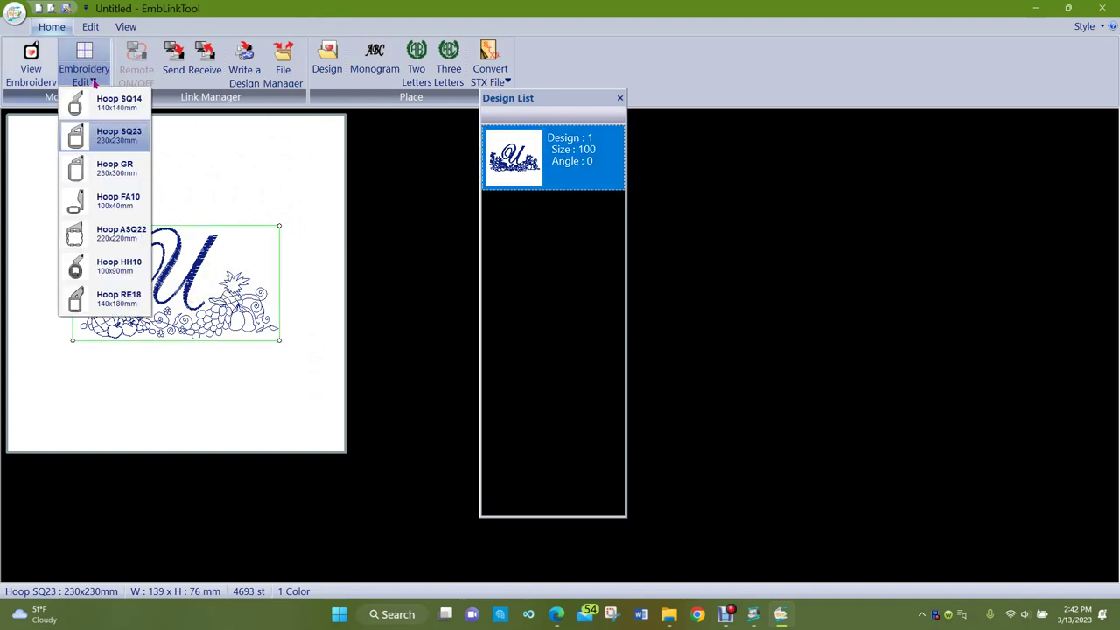
left_click(109, 103)
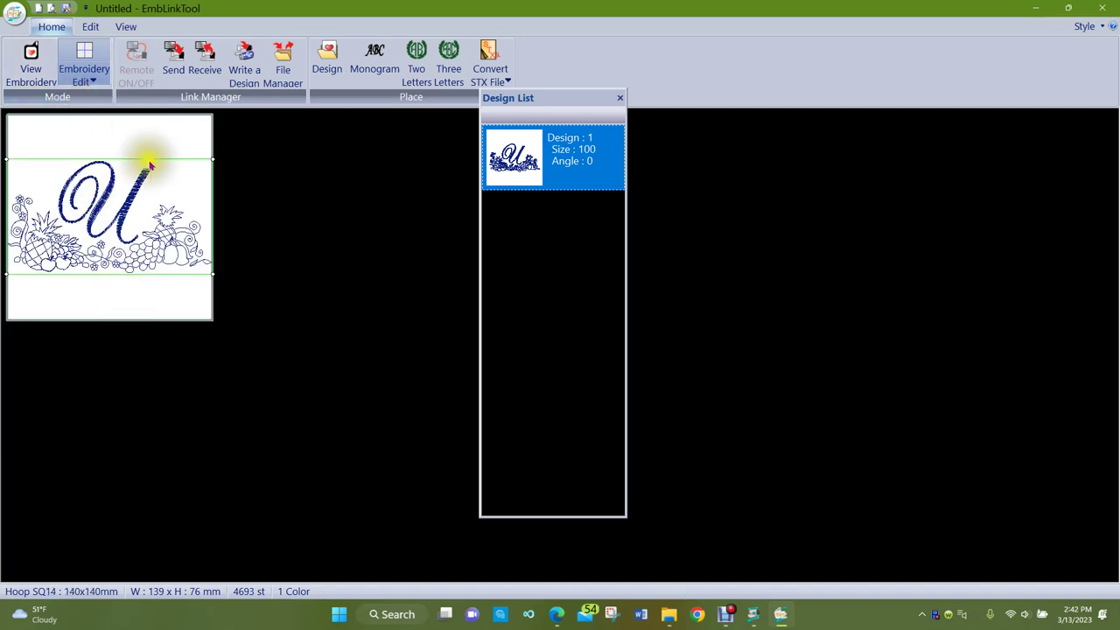
Fit the hoop area to the window and deselect the letter U design
left_click(126, 27)
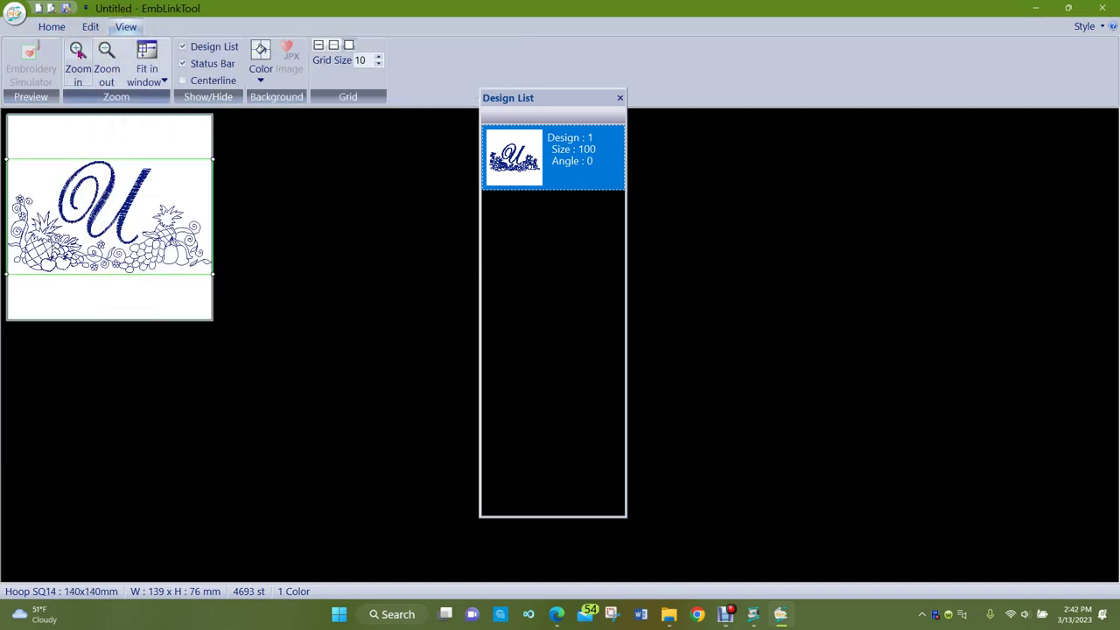
left_click(146, 55)
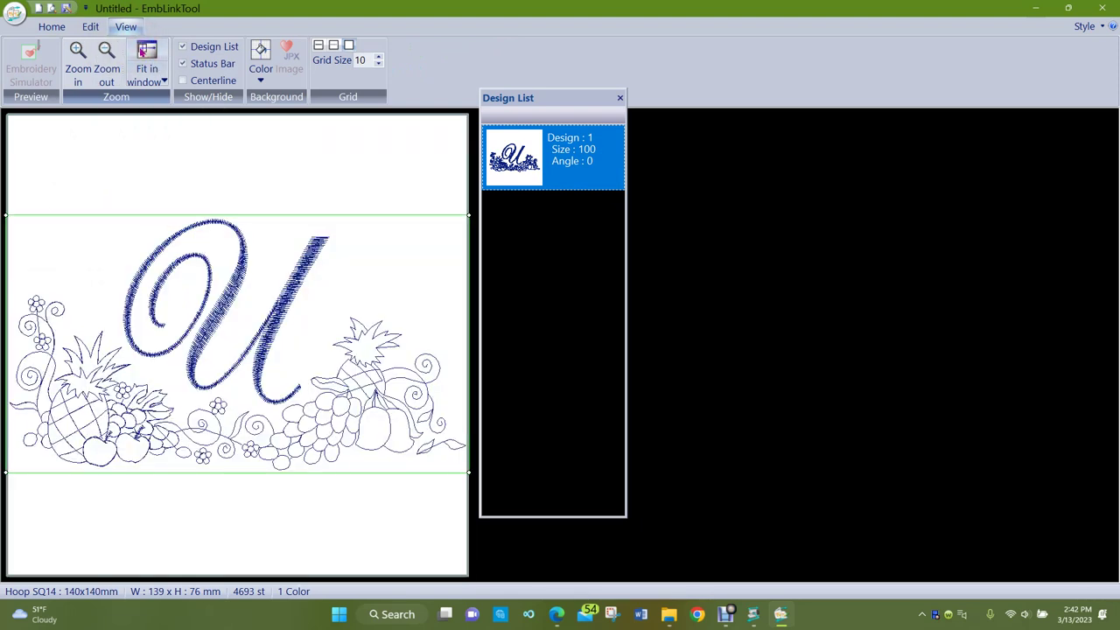
left_click(324, 514)
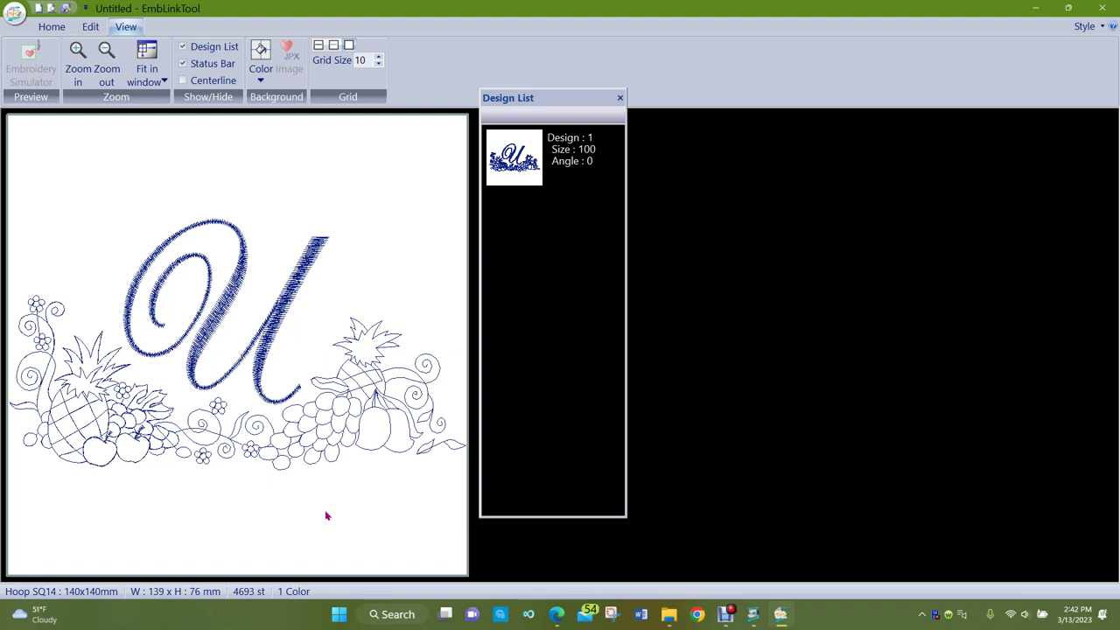
left_click(325, 516)
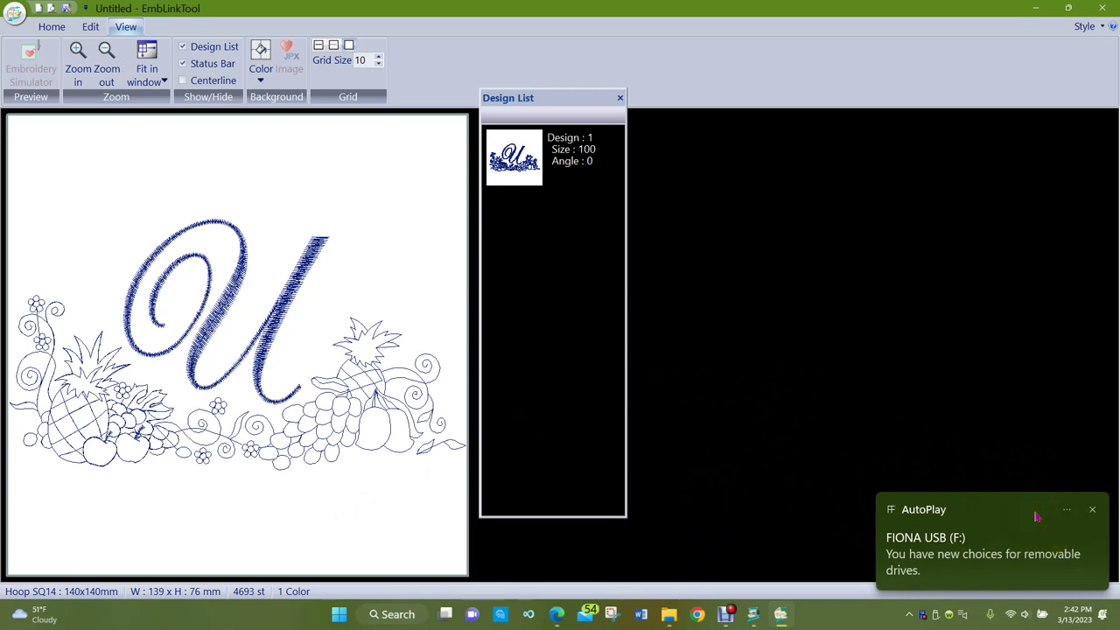
Open the newly inserted USB drive (F:) in File Explorer to view its files
left_click(960, 550)
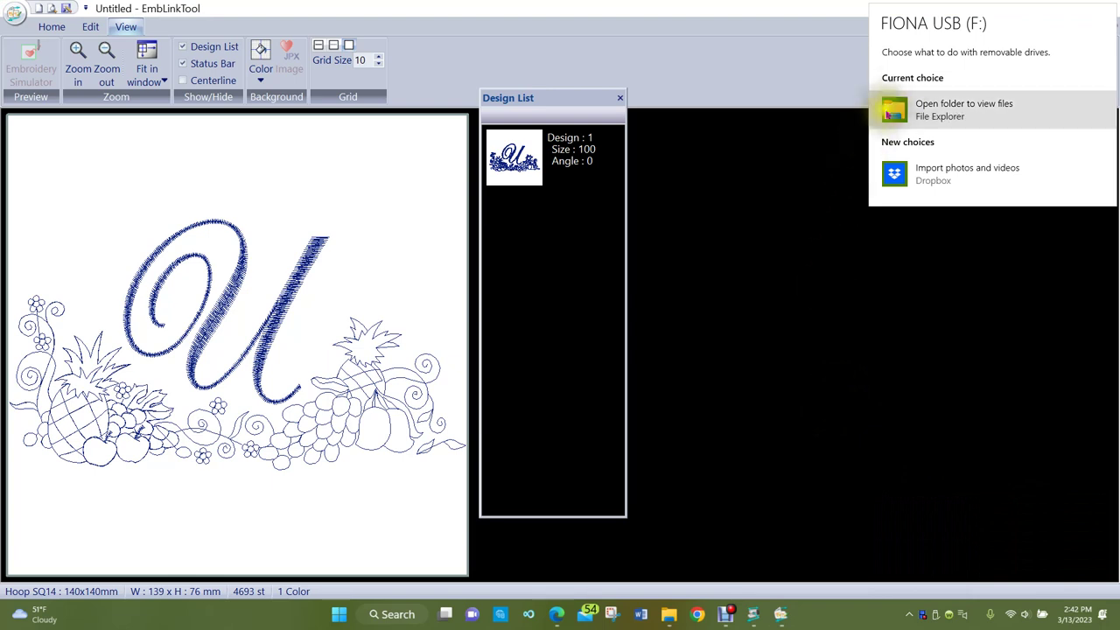
left_click(901, 110)
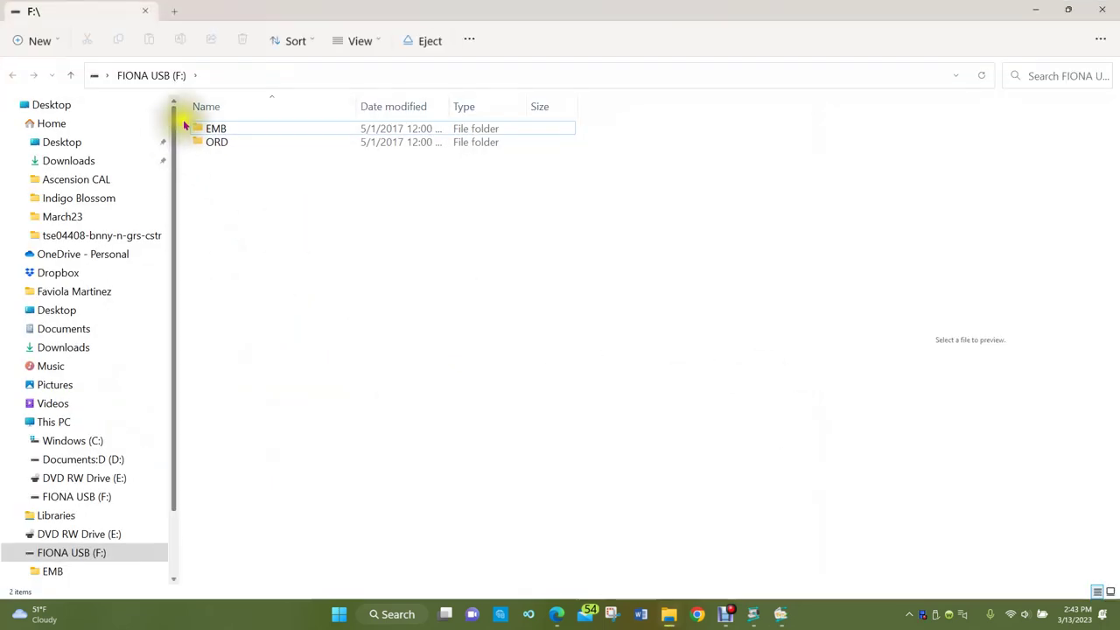
Examine the folder details of EMB and ORD on the USB drive
left_click(233, 134)
left_click(230, 130)
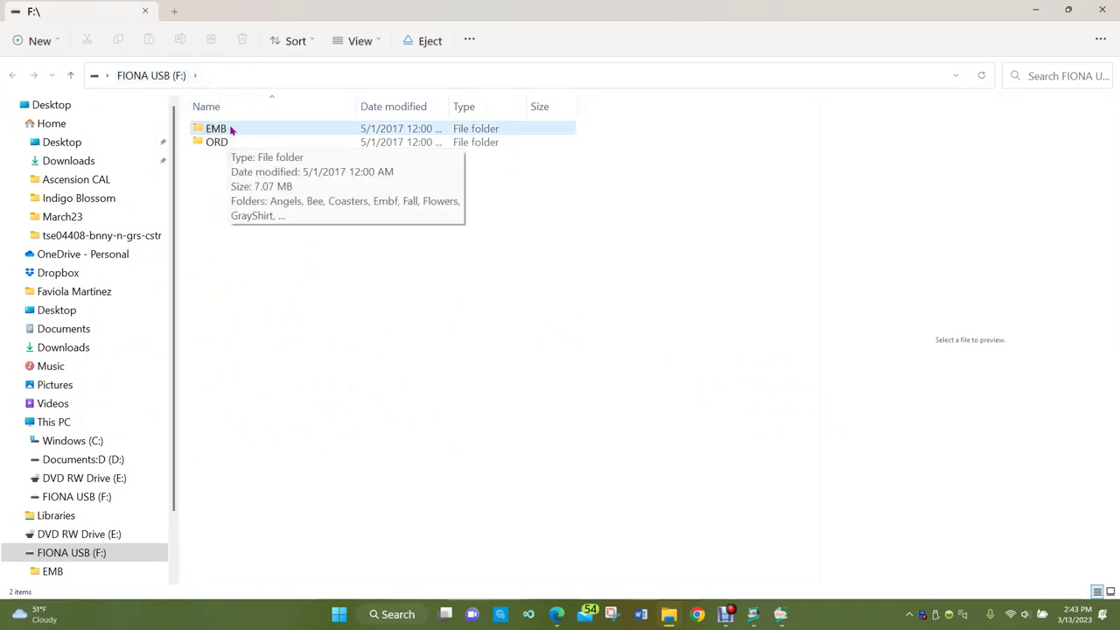
left_click(232, 130)
left_click(232, 130)
left_click(217, 147)
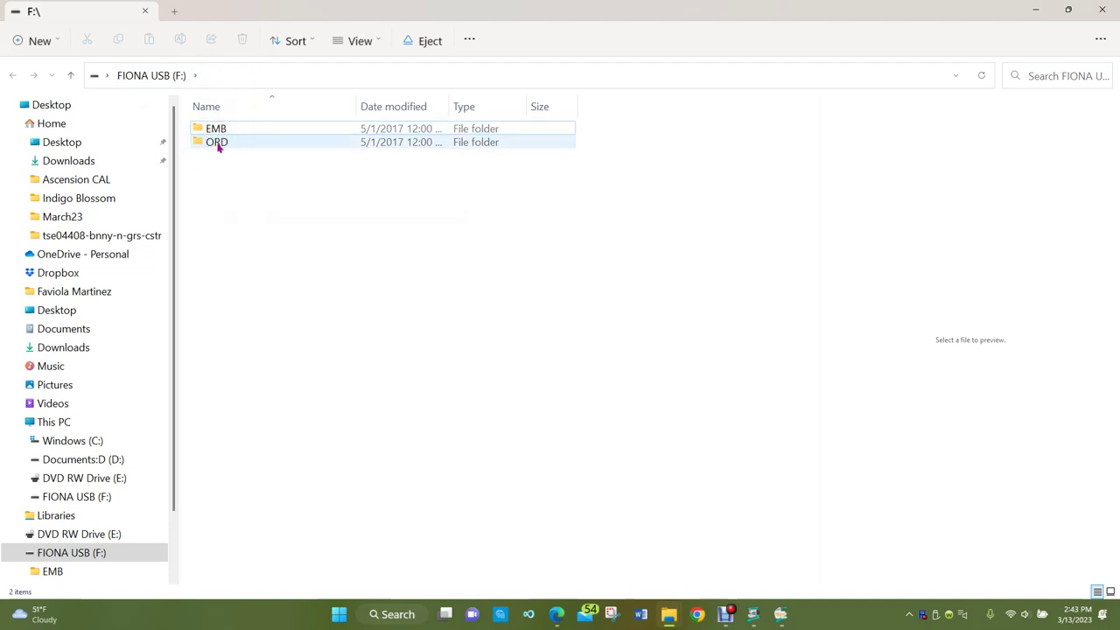
left_click(219, 144)
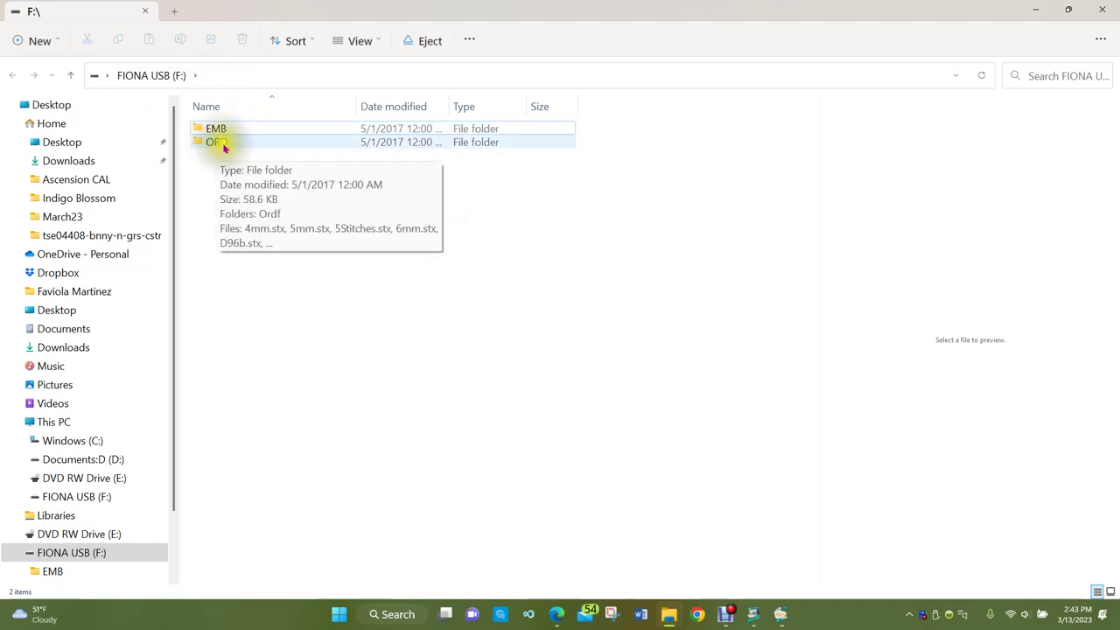
left_click(228, 146)
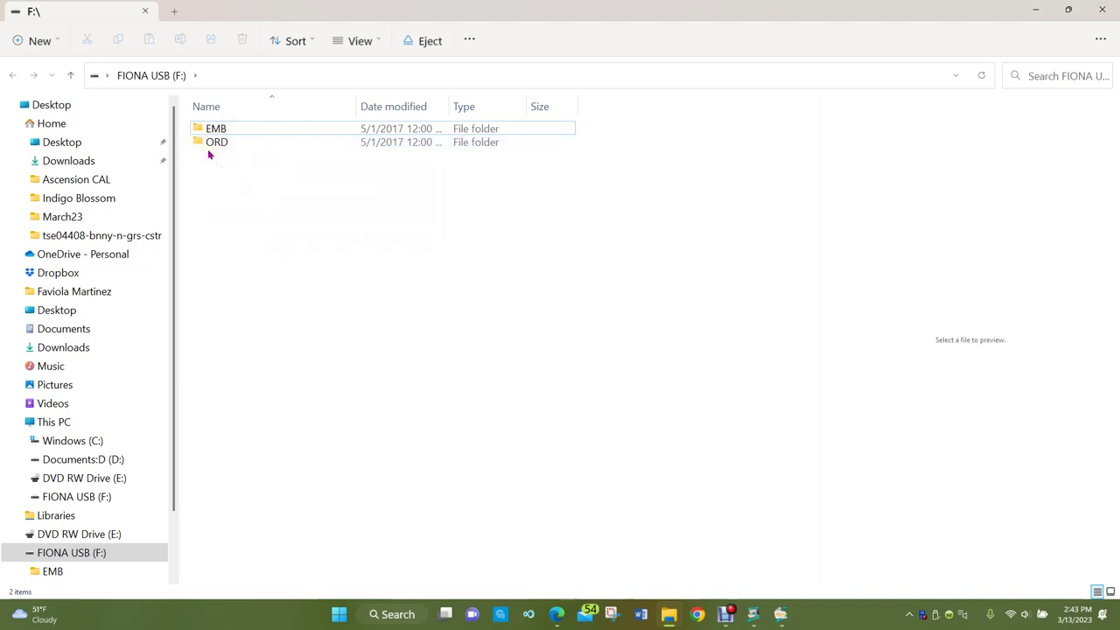
left_click(211, 153)
mouse_move(218, 143)
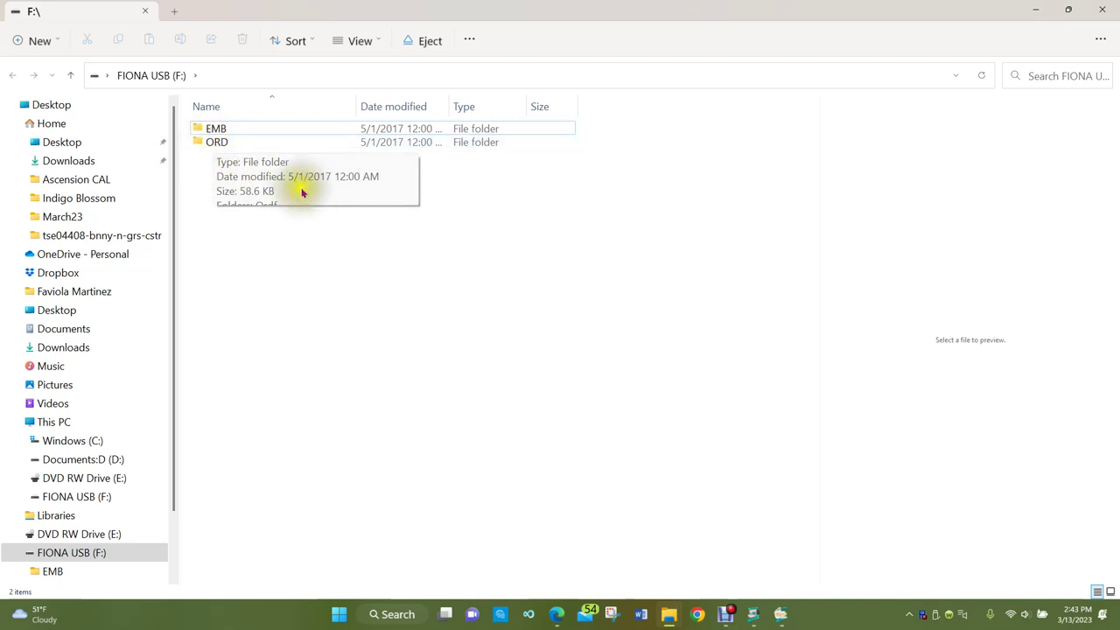
left_click(211, 129)
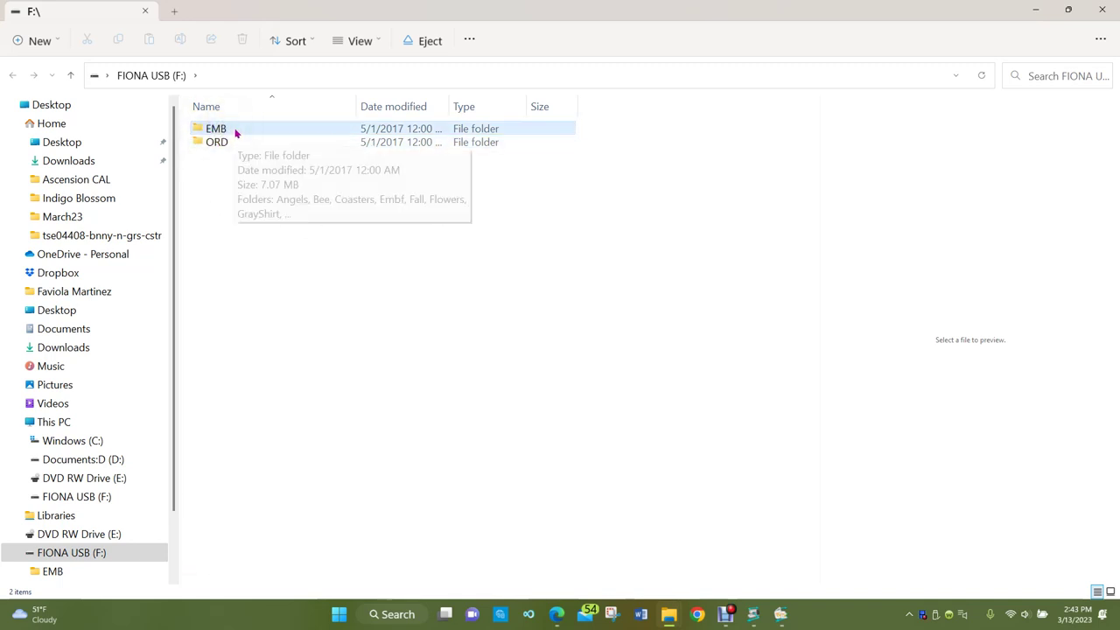
left_click(216, 141)
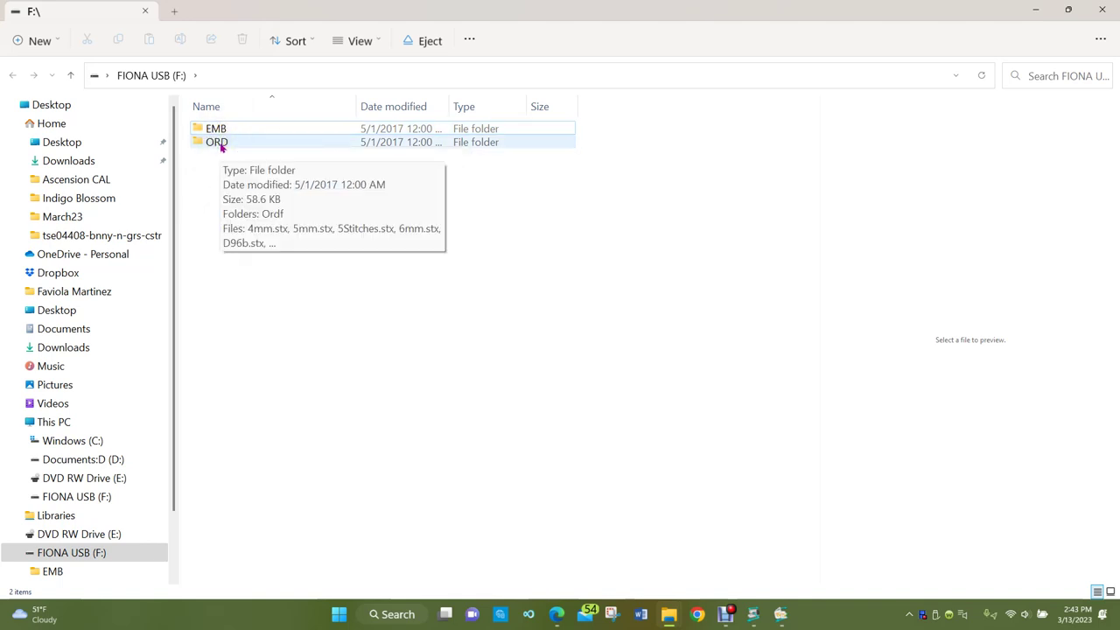
left_click(218, 141)
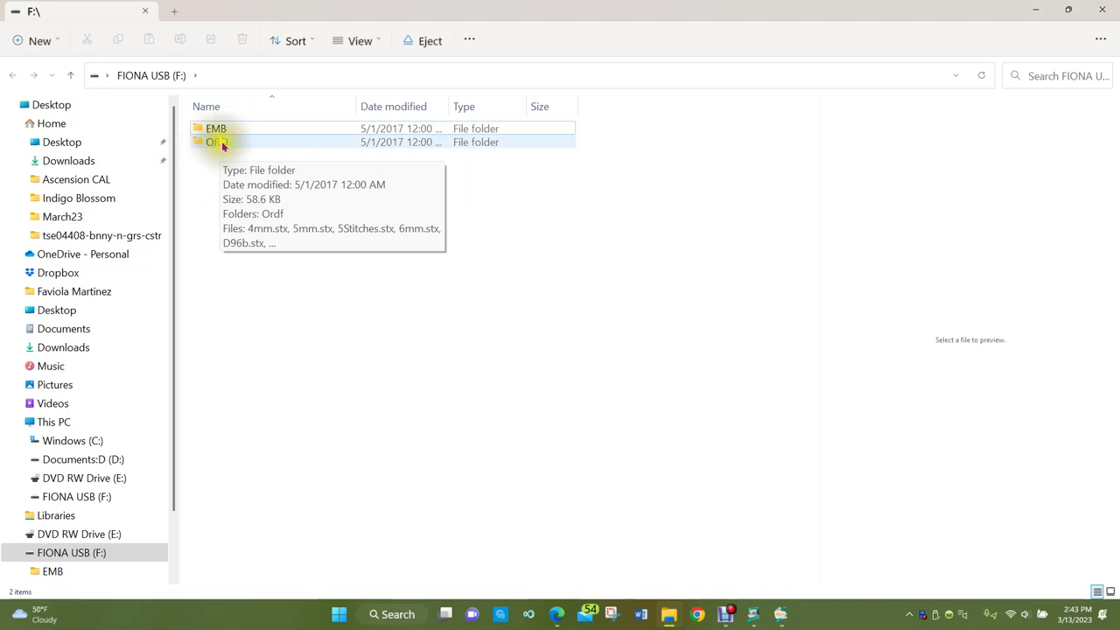
left_click(225, 145)
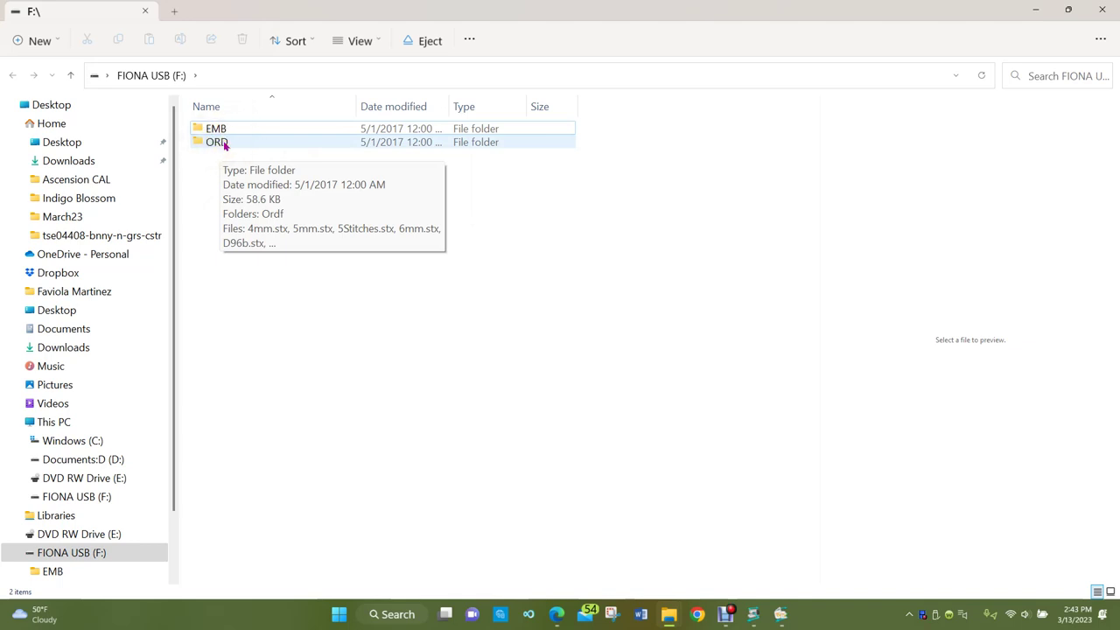
left_click(219, 142)
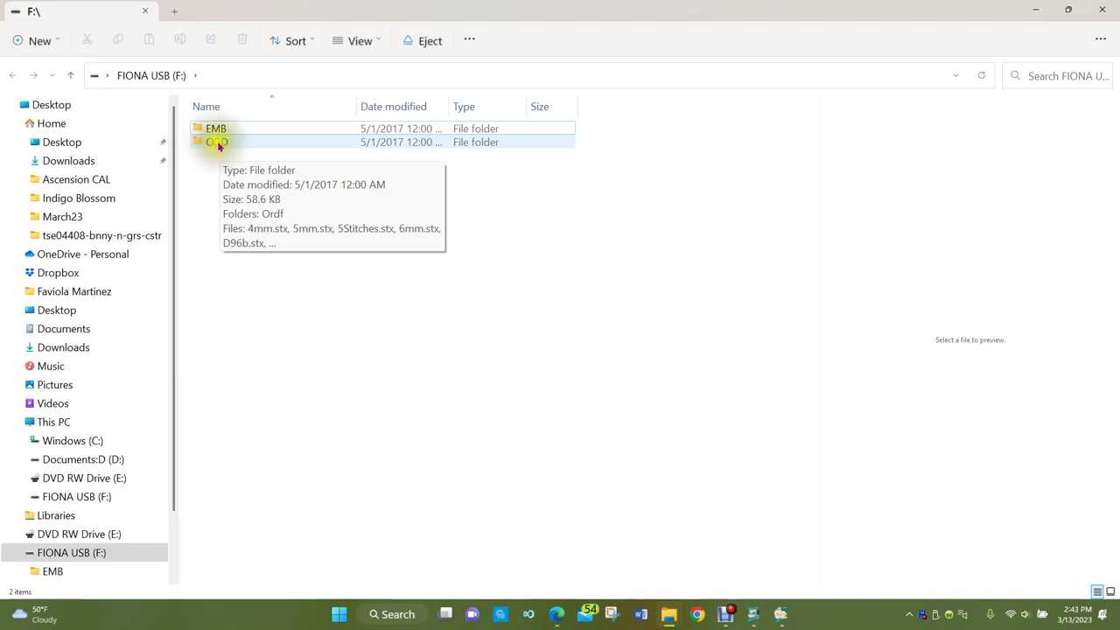
left_click(207, 146)
left_click(203, 128)
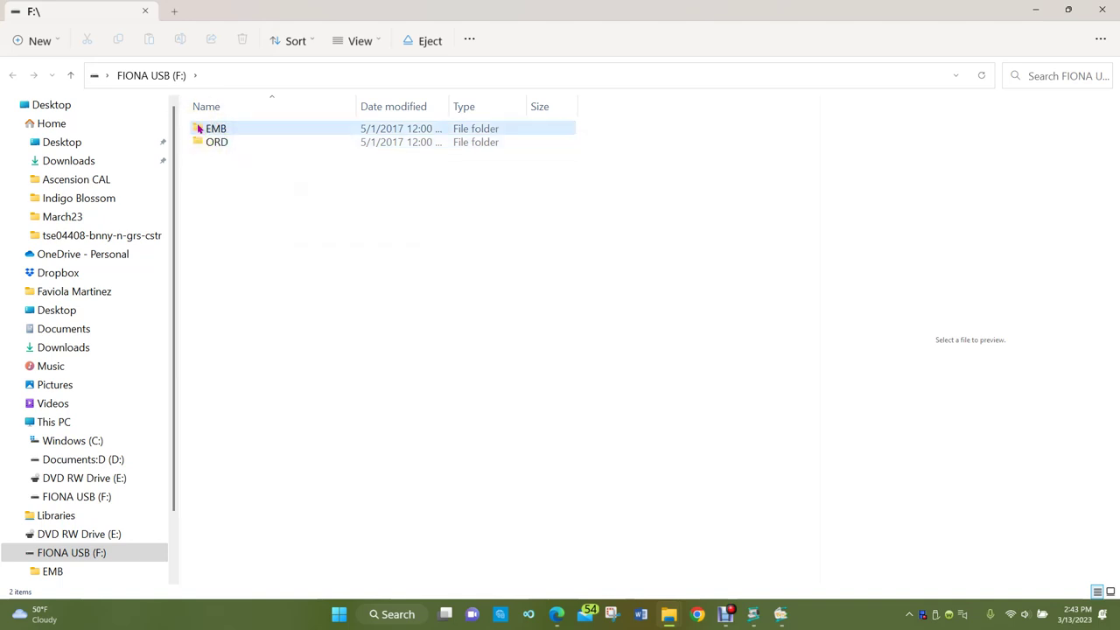
Open the EMB folder on the USB drive and look over its design subfolders
double_click(200, 132)
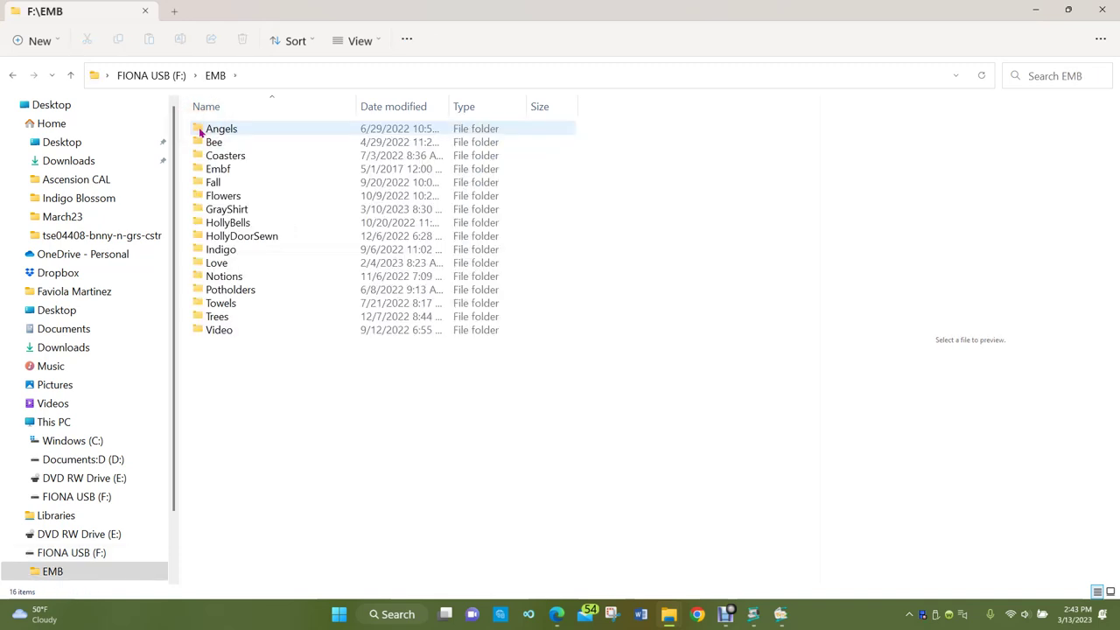
left_click(217, 77)
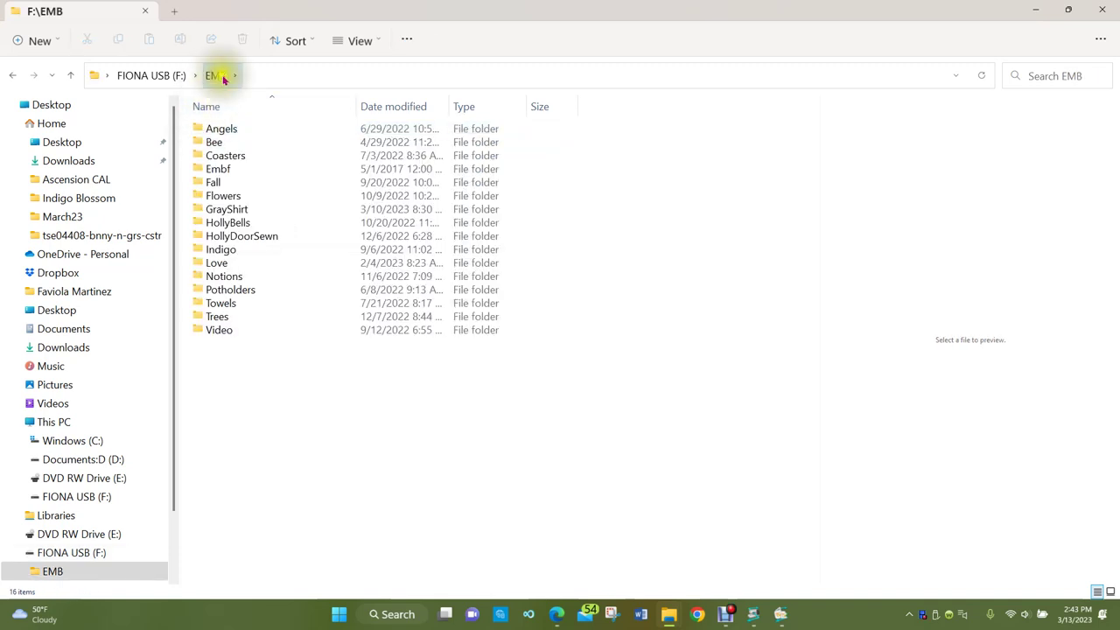
left_click(211, 131)
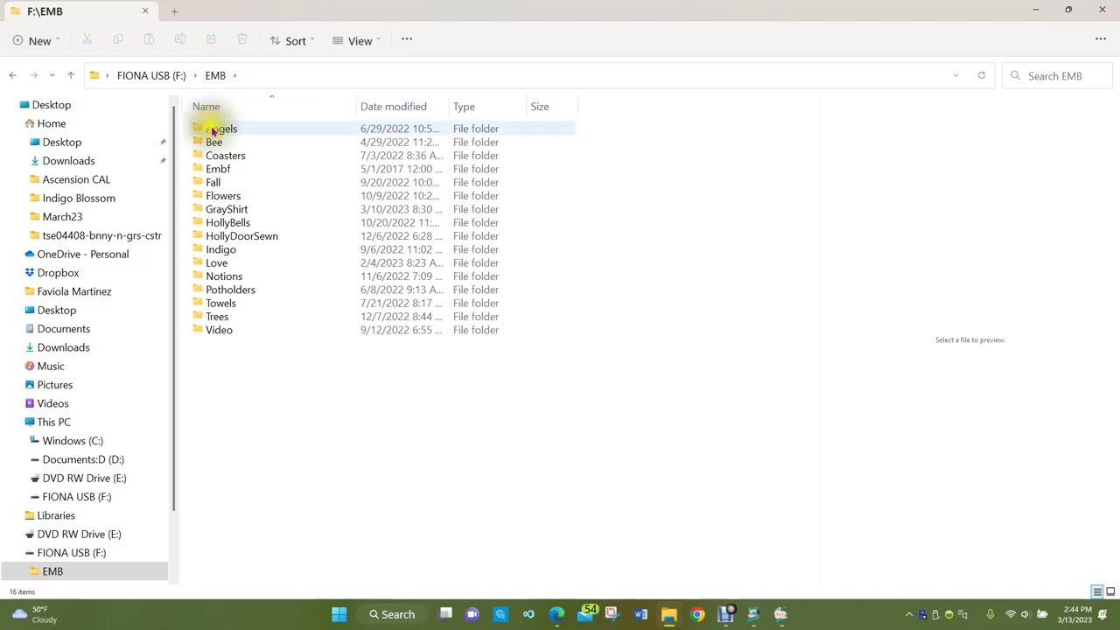
left_click(210, 199)
left_click(214, 169)
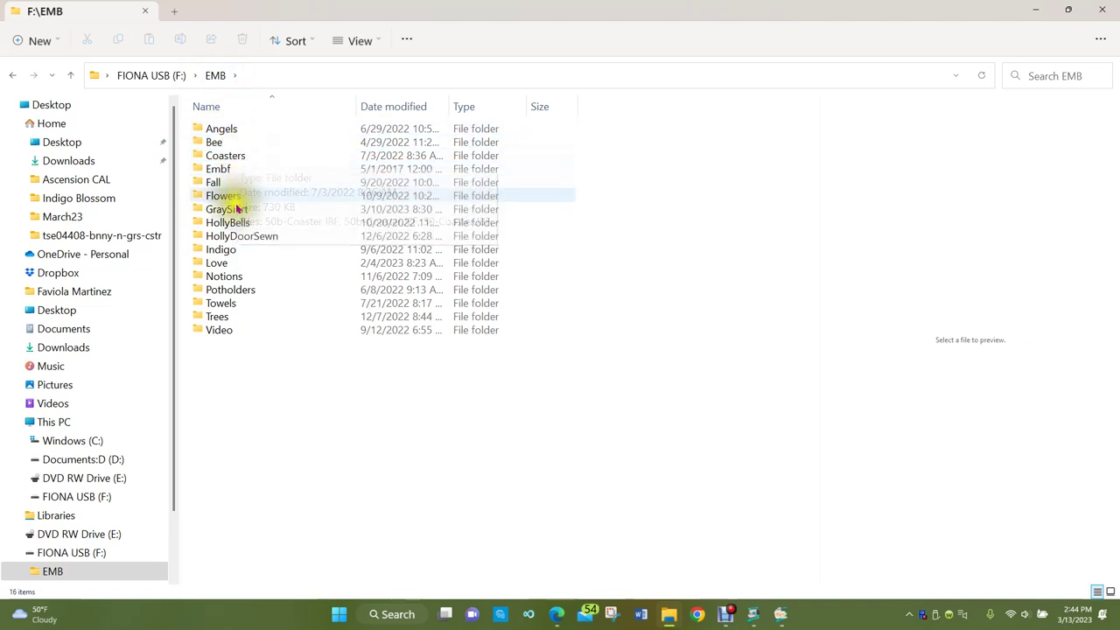
left_click(238, 278)
left_click(234, 331)
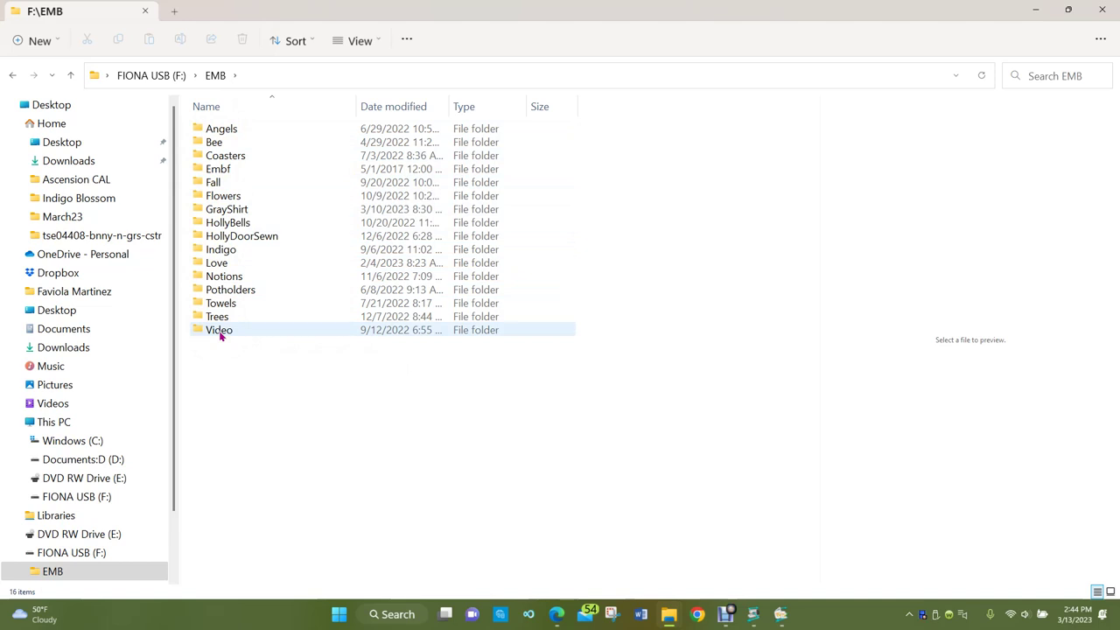
Open the Embf subfolder and display its files as large thumbnails
left_click(208, 168)
double_click(210, 170)
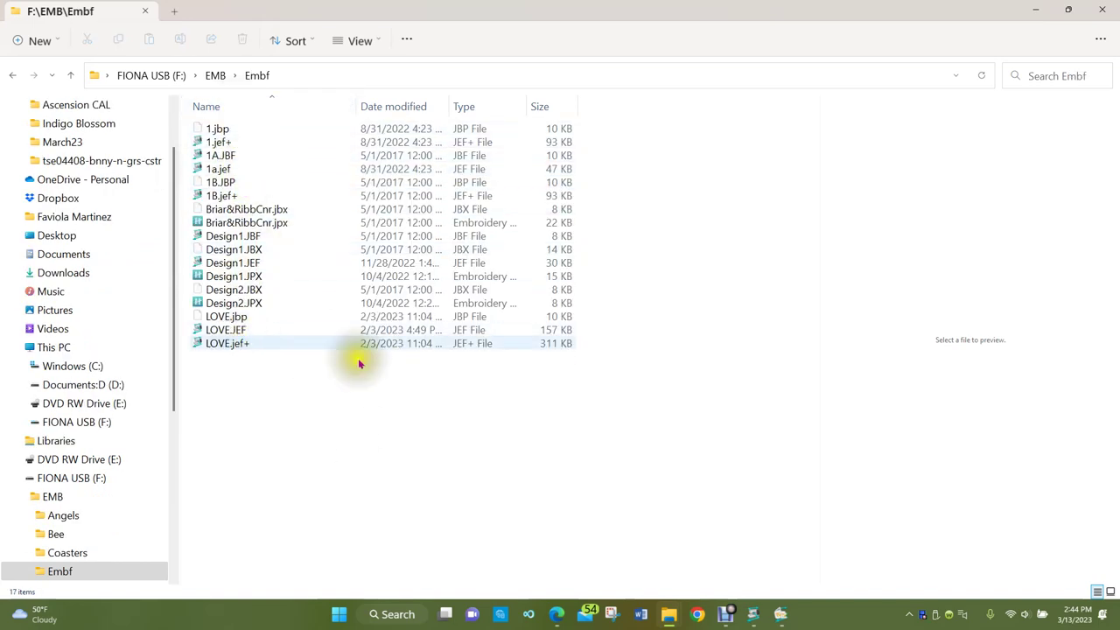
left_click(1111, 592)
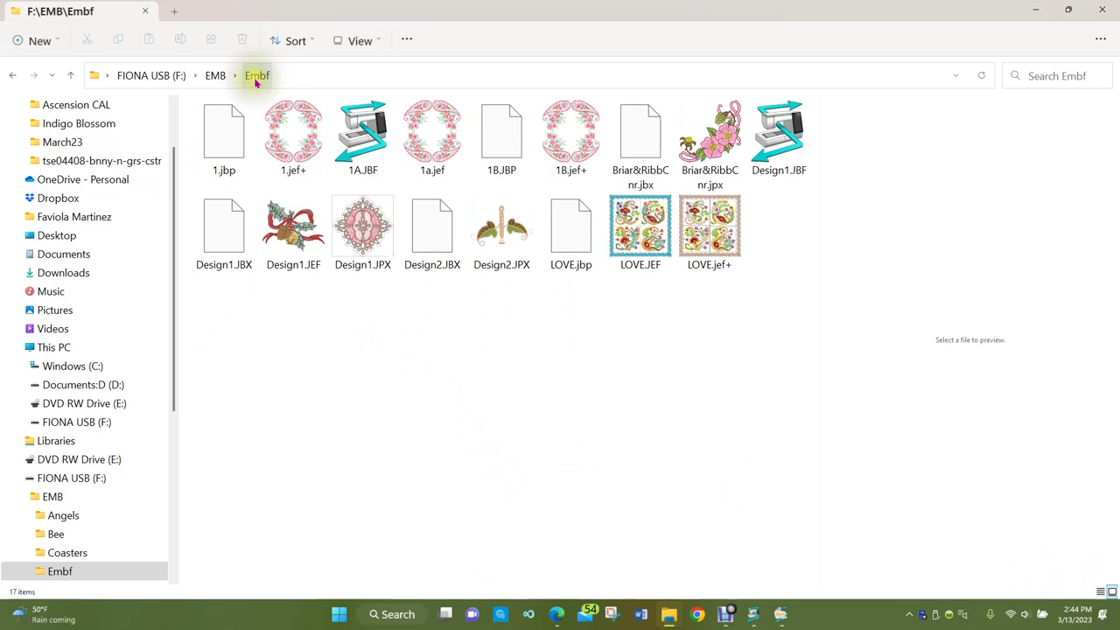
Return to the EMB folder and select the Love subfolder
left_click(218, 75)
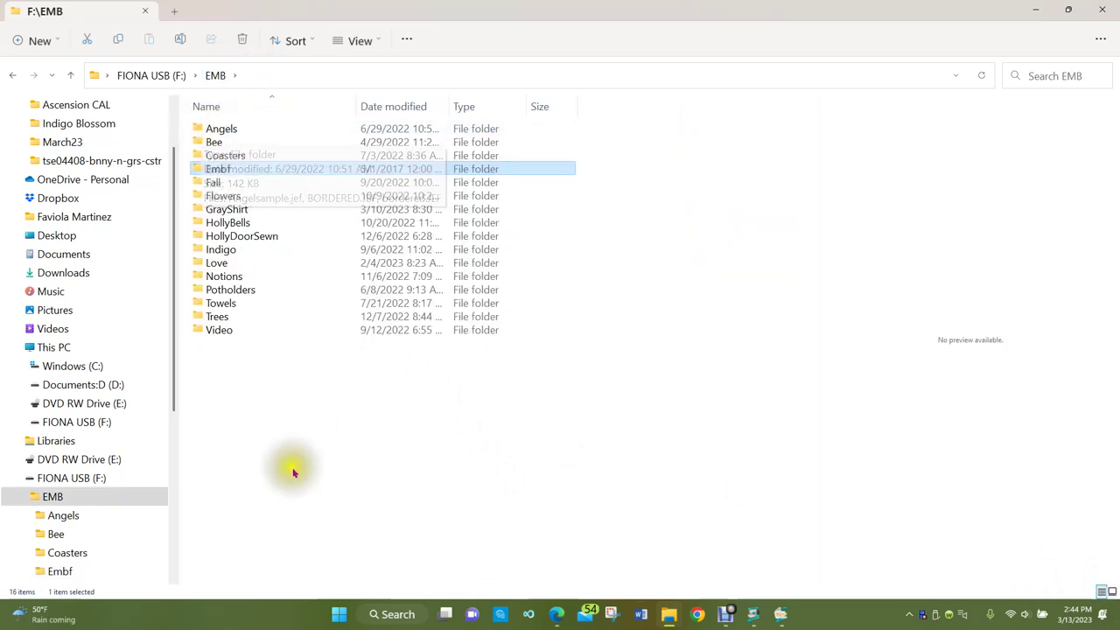
left_click(201, 267)
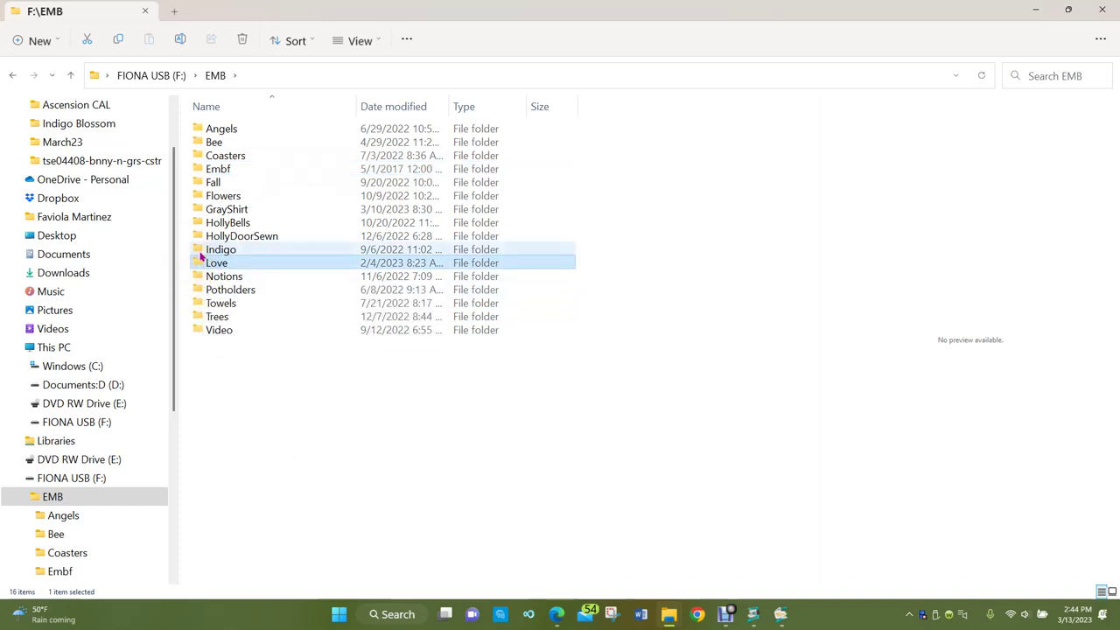
Open the Indigo subfolder of EMB and display its files as large icons
left_click(200, 251)
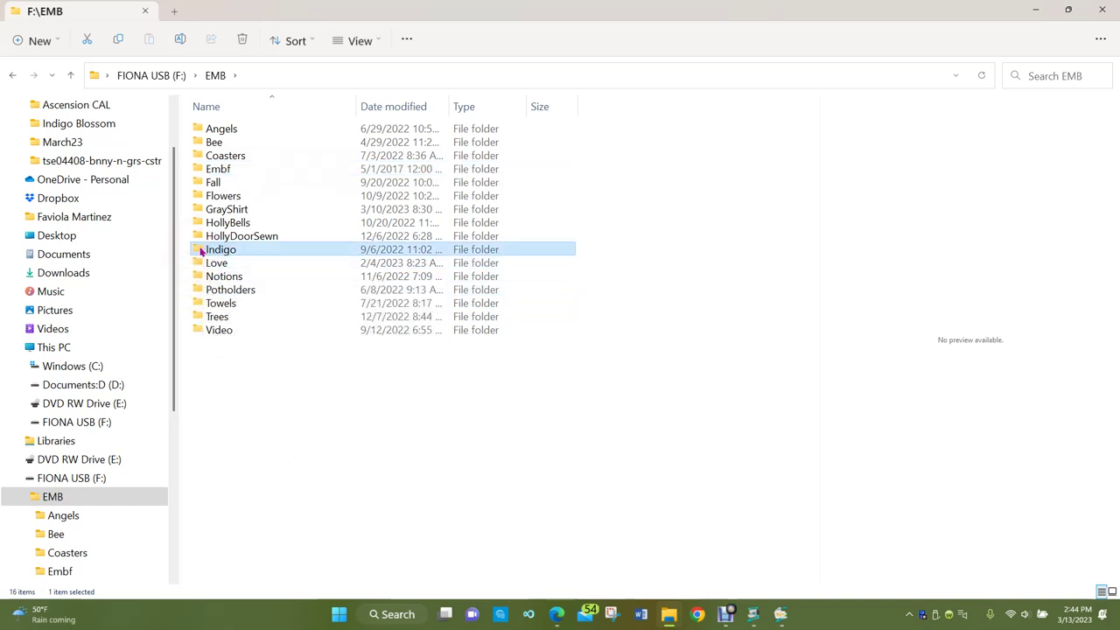
double_click(201, 251)
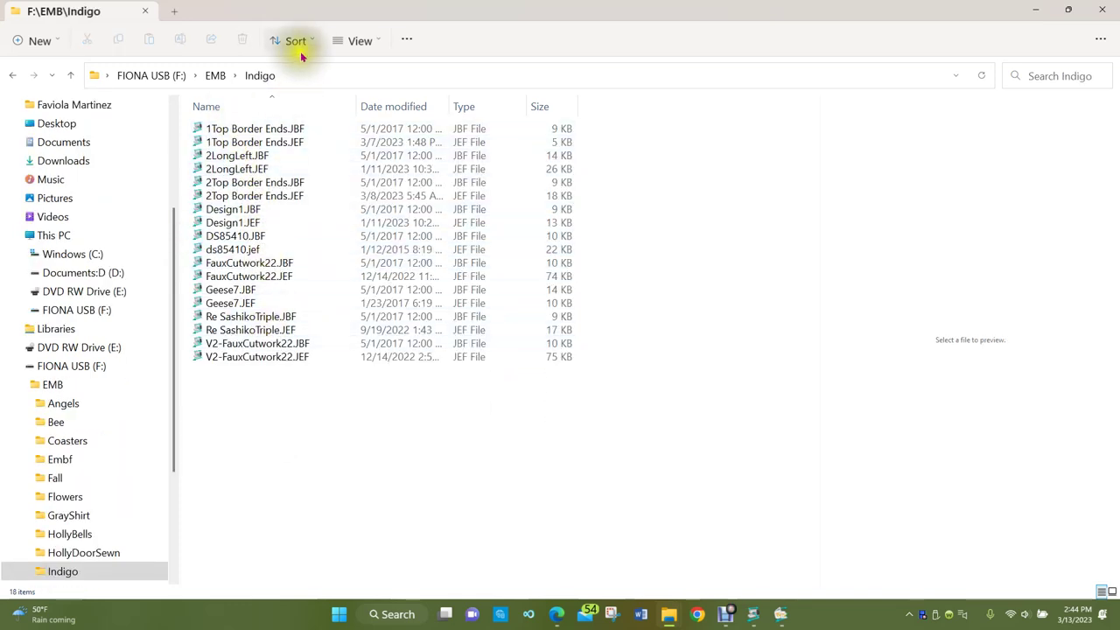
left_click(359, 41)
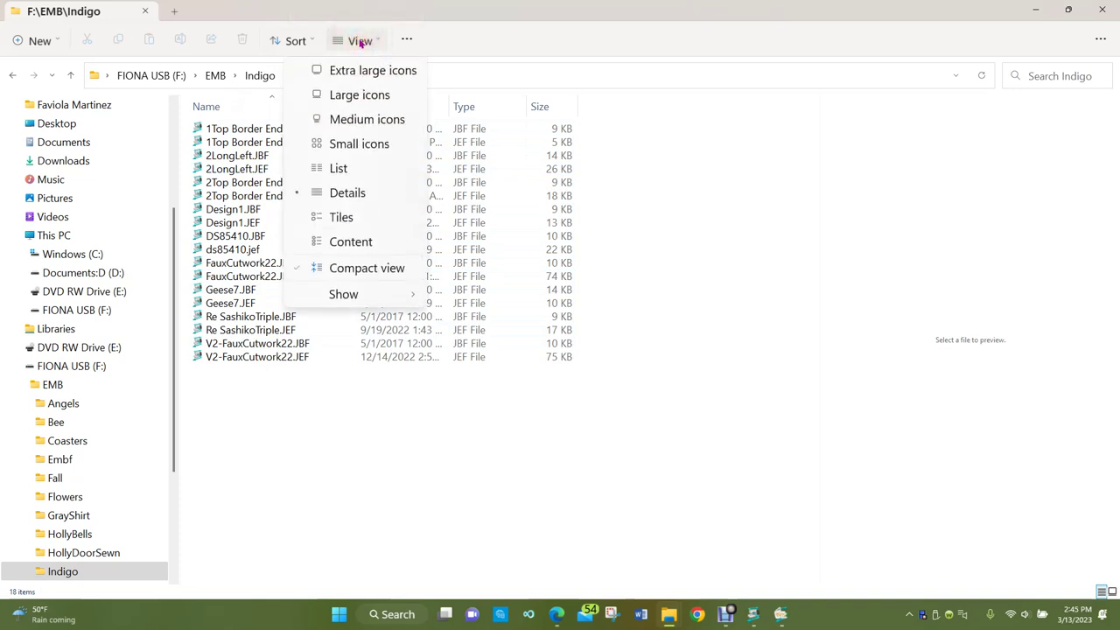
left_click(336, 95)
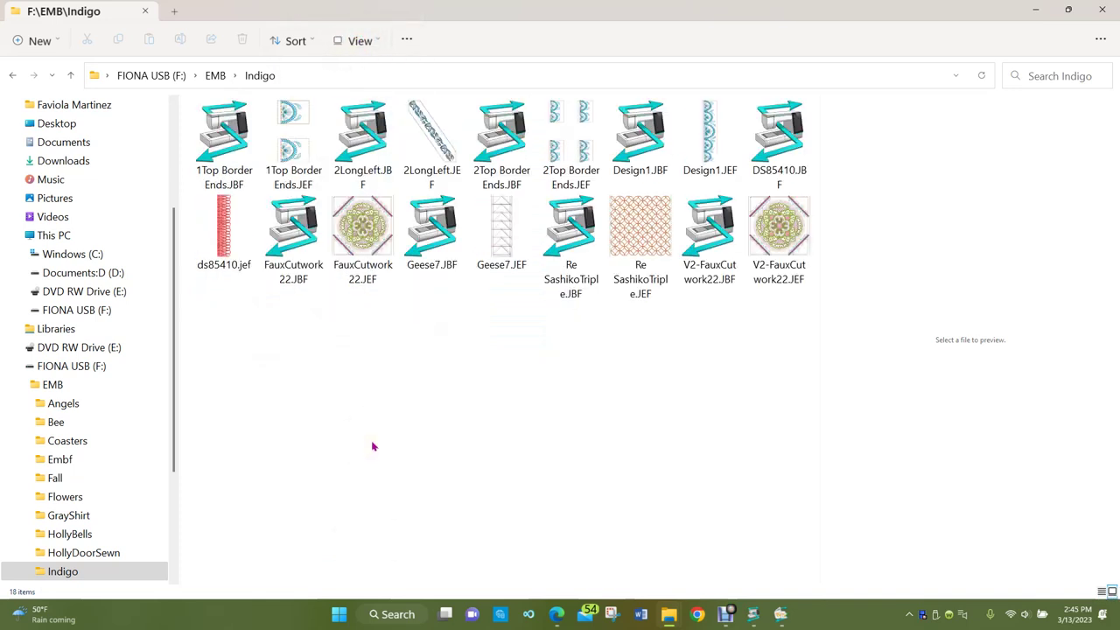
Check the Angels subfolder of EMB, return to EMB, and close the USB window to get back to EmbLinkTool
left_click(216, 76)
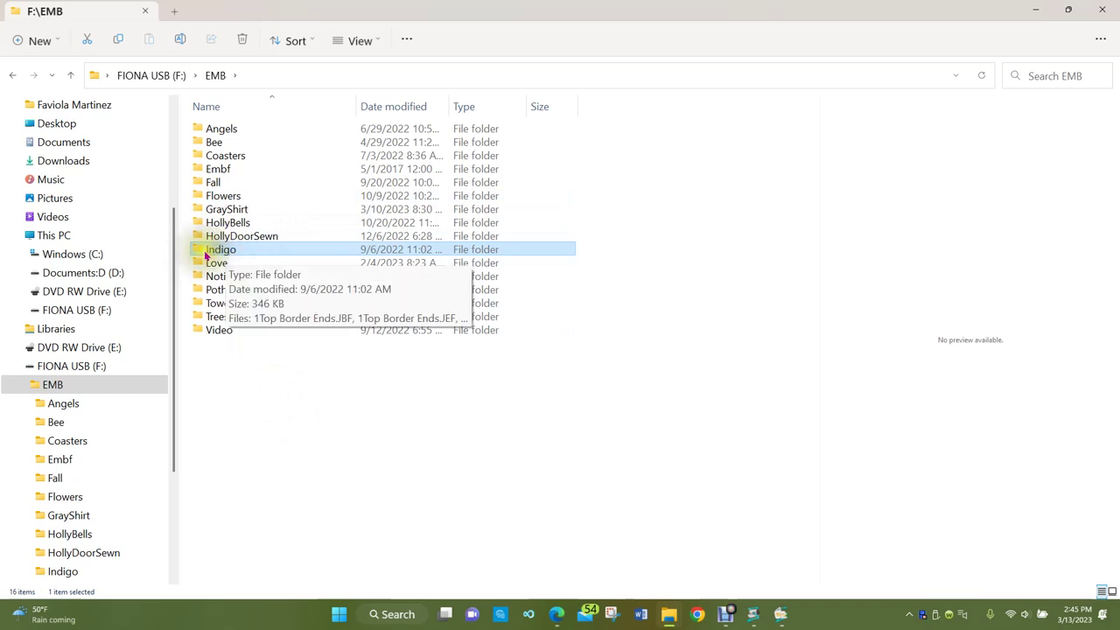
double_click(210, 129)
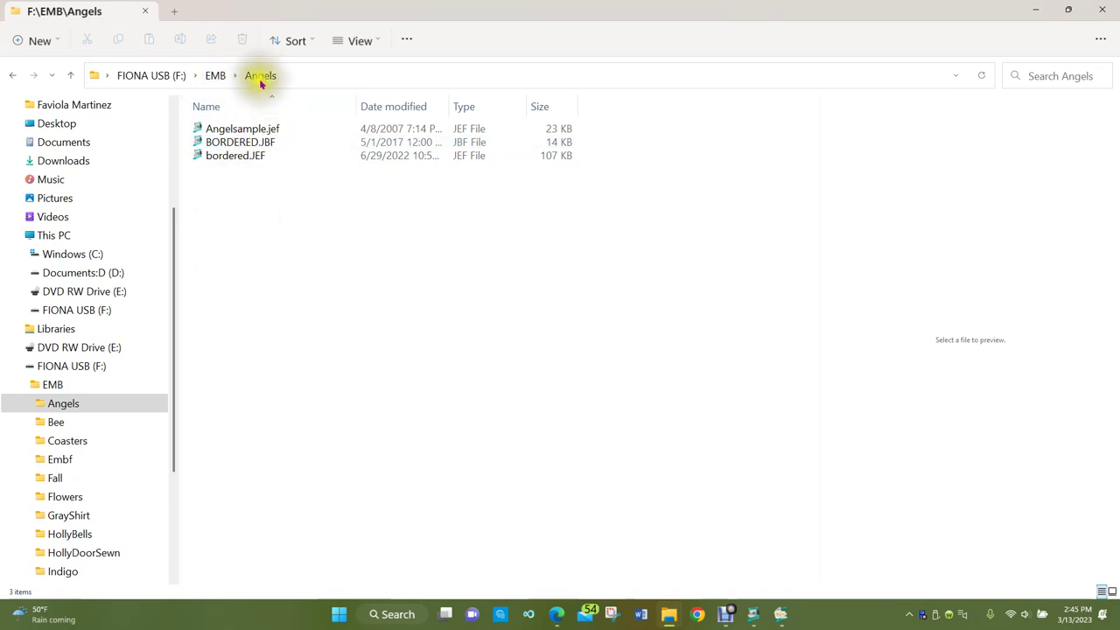
left_click(217, 77)
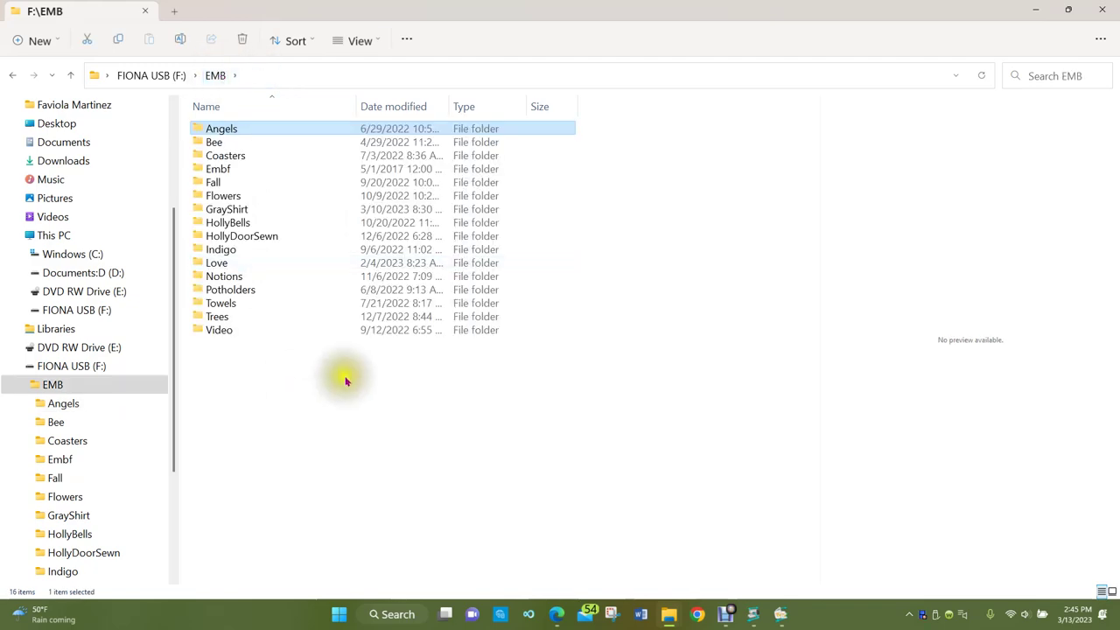
left_click(1104, 10)
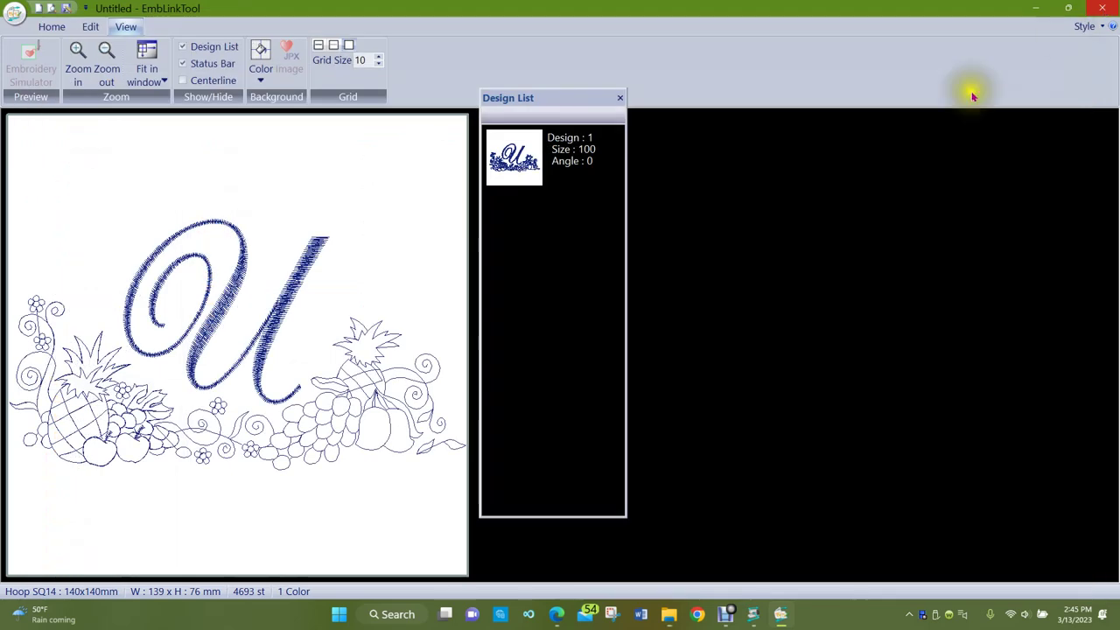
Start Write a Design for the letter U fruit design and look over its list of destinations
left_click(236, 468)
left_click(197, 447)
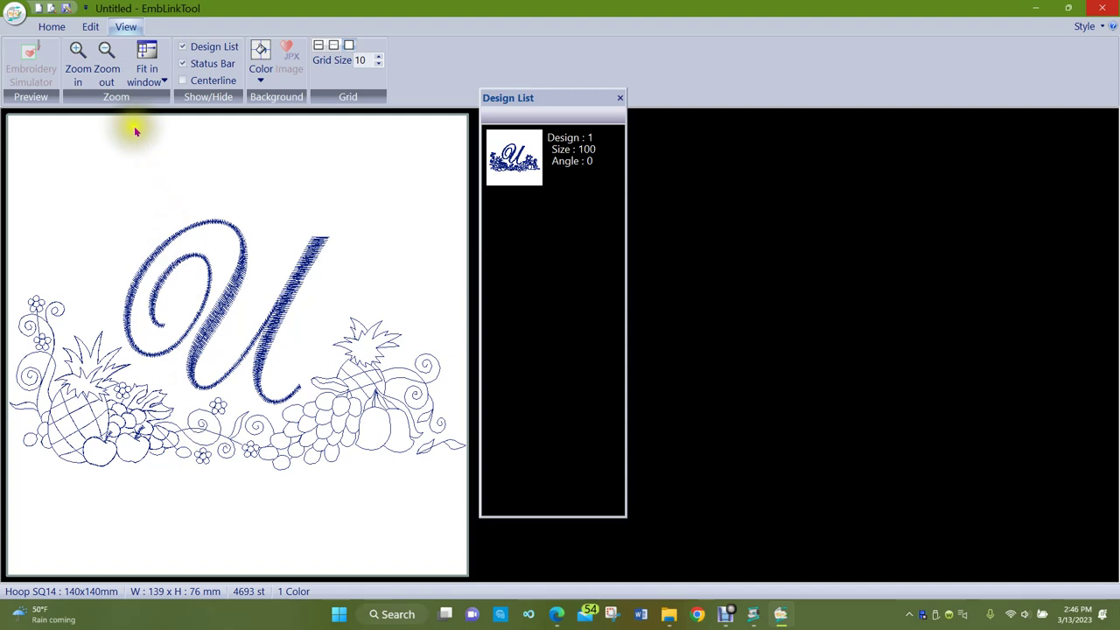
left_click(55, 28)
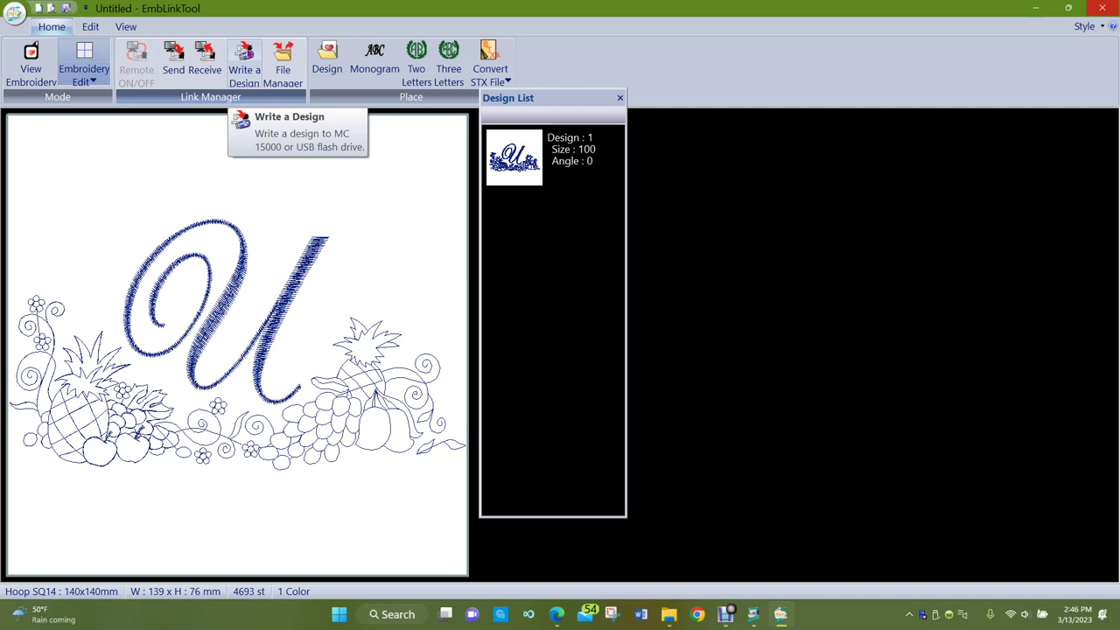
left_click(246, 68)
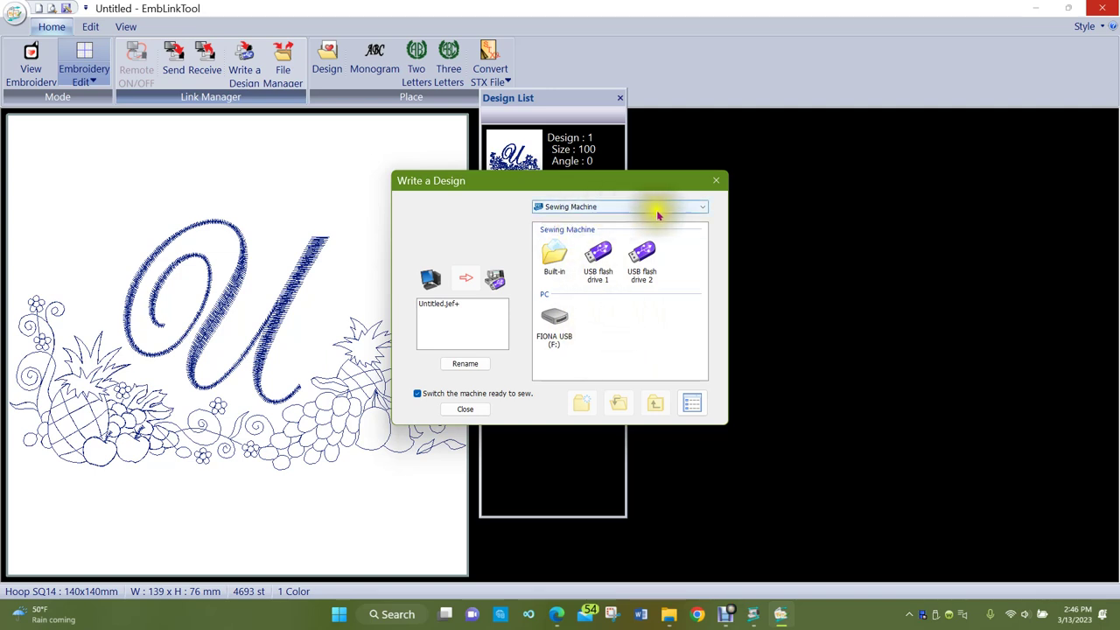
left_click(702, 208)
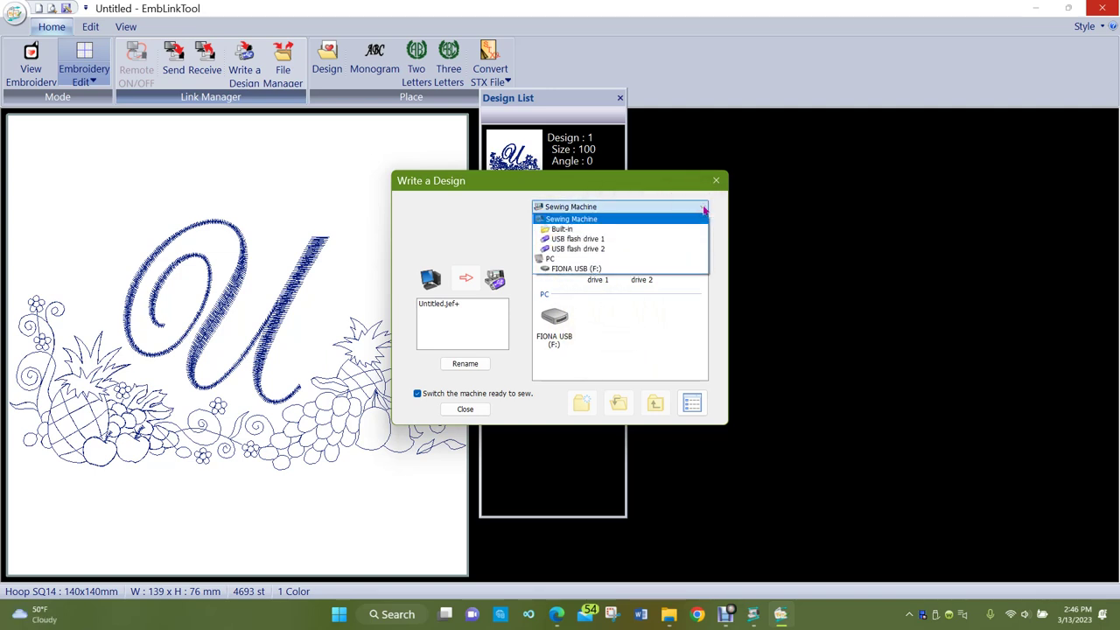
left_click(601, 342)
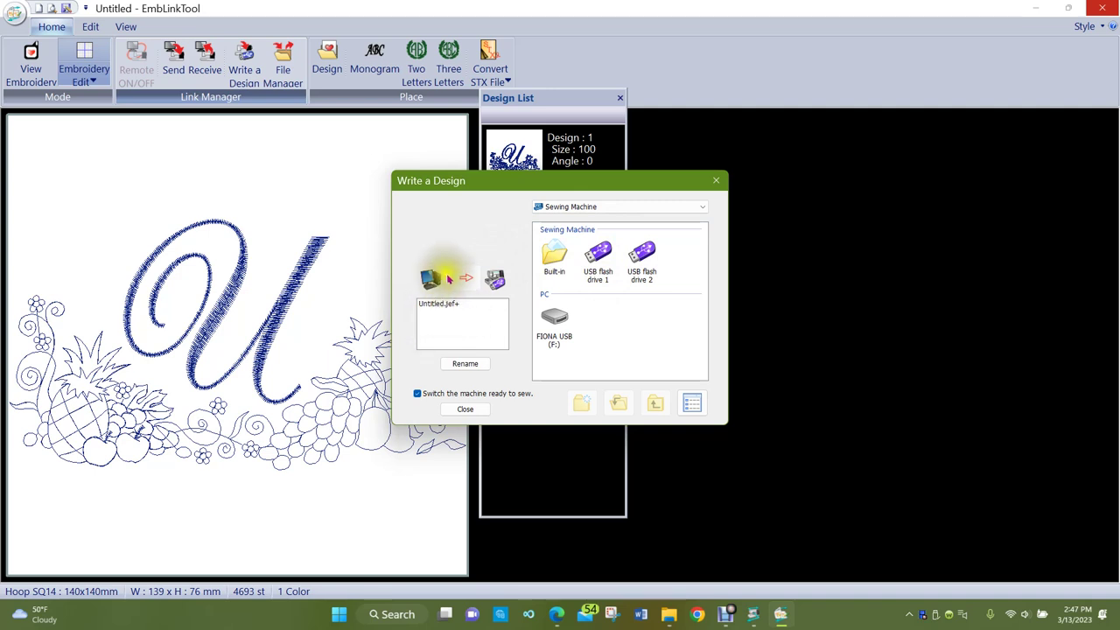
Examine the sewing machine destinations, including Built-in and USB flash drive 1, in the Write a Design dialog
left_click(556, 255)
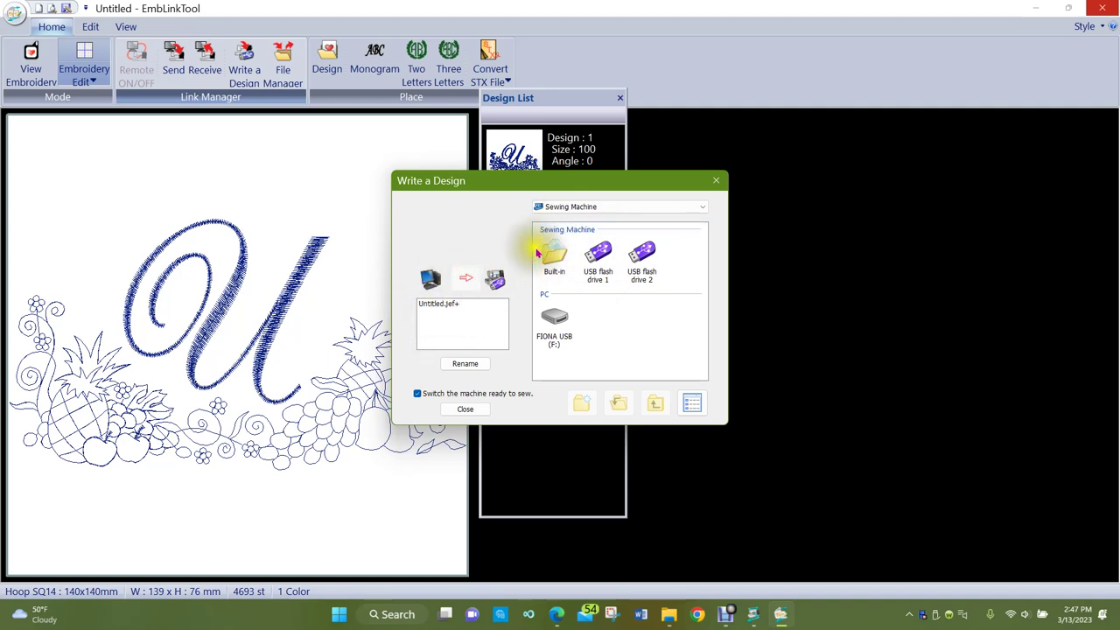
left_click(592, 252)
left_click(555, 253)
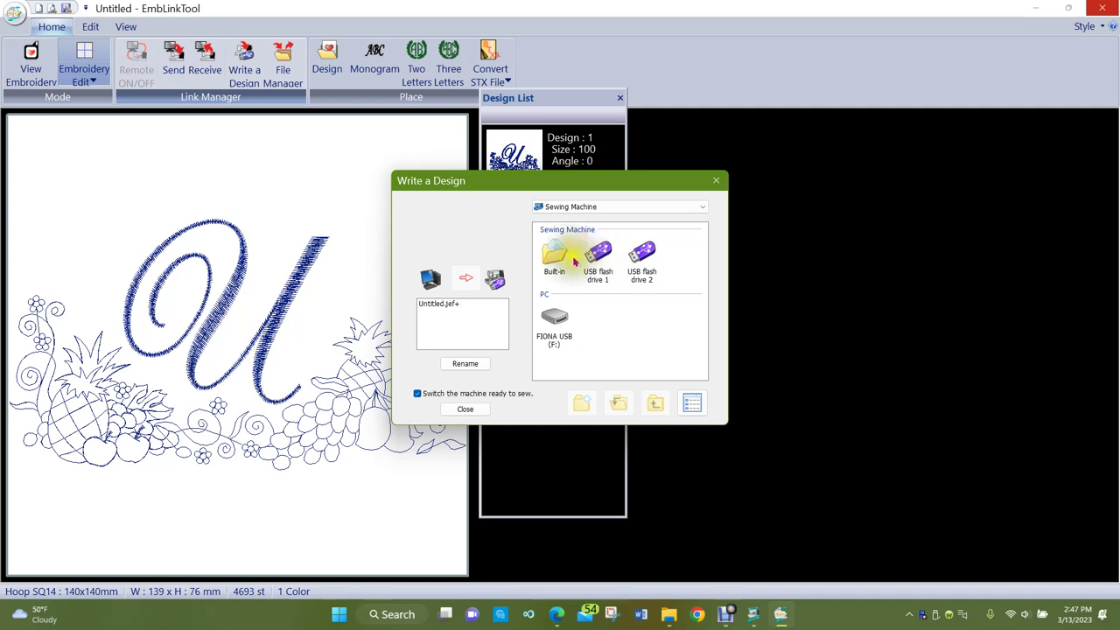
left_click(600, 254)
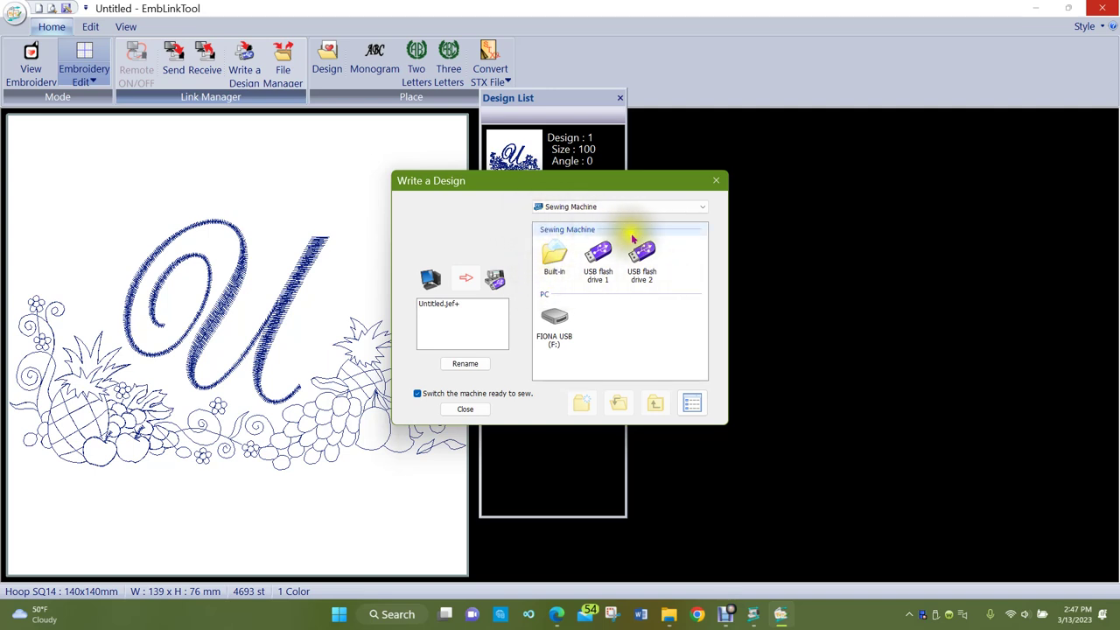
Choose the Bee subfolder inside EMB on the FIONA USB (F:) drive as the destination for the design
left_click(554, 317)
double_click(554, 317)
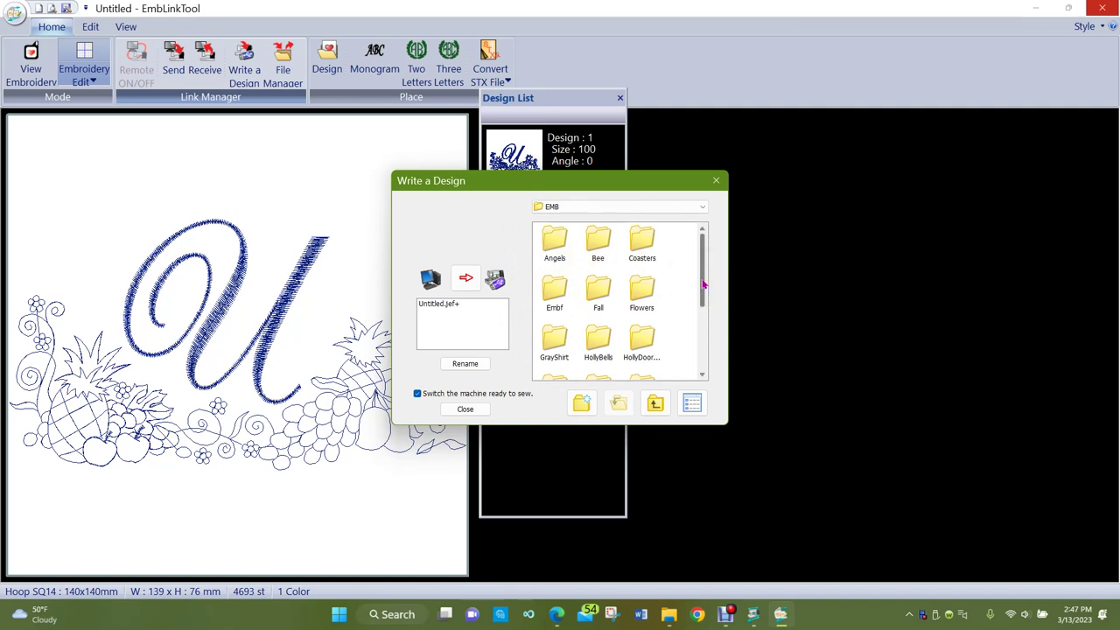
mouse_move(703, 283)
left_mouse_down()
mouse_move(703, 350)
mouse_move(700, 277)
left_mouse_up()
left_click(447, 308)
left_click_drag(440, 331, 640, 293)
double_click(595, 241)
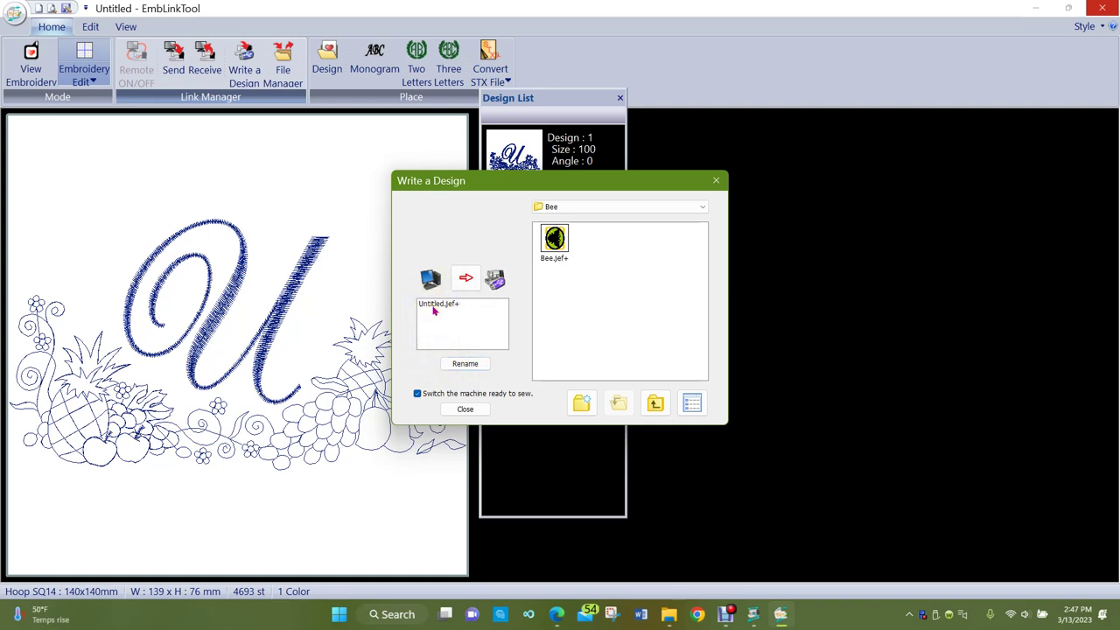
Rename the design file as U-fruit and write it to the Bee folder
left_click(464, 366)
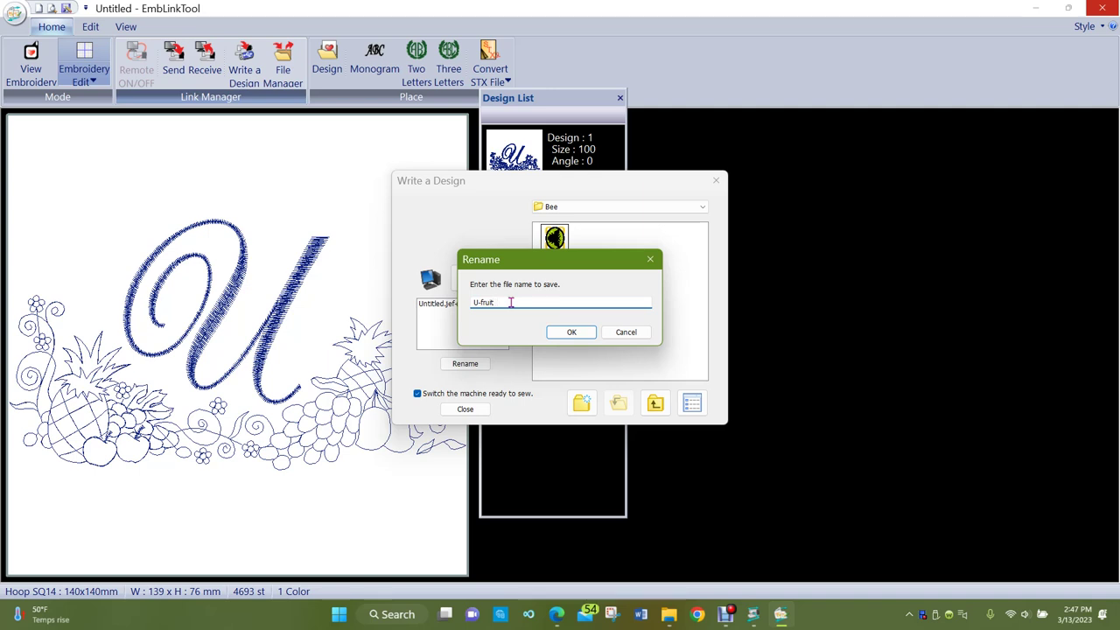
left_click(572, 329)
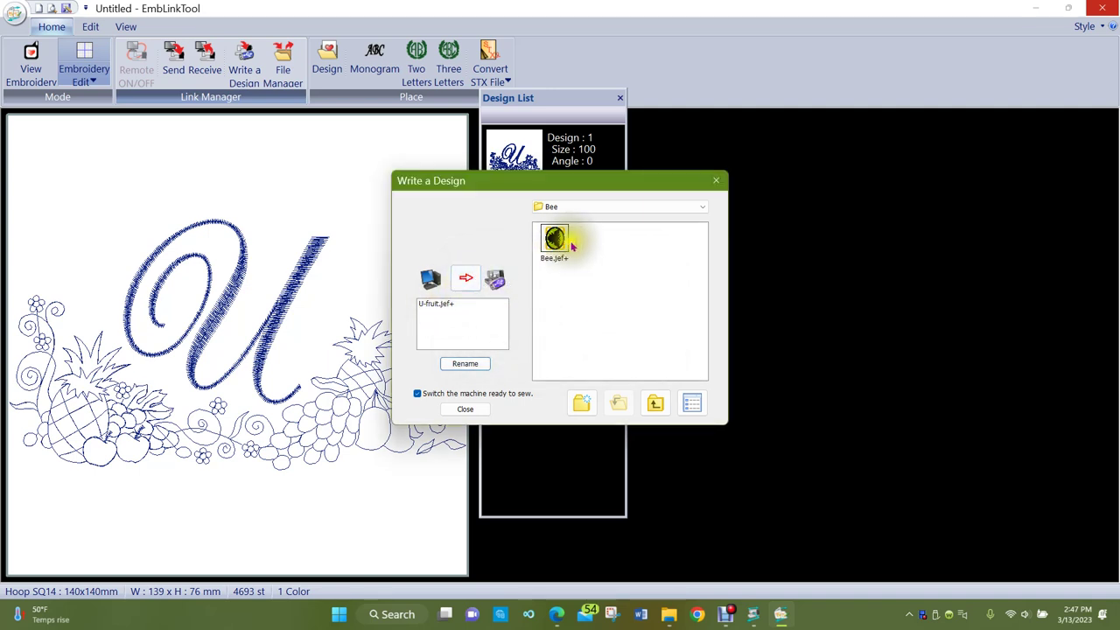
left_click(466, 279)
left_click(466, 278)
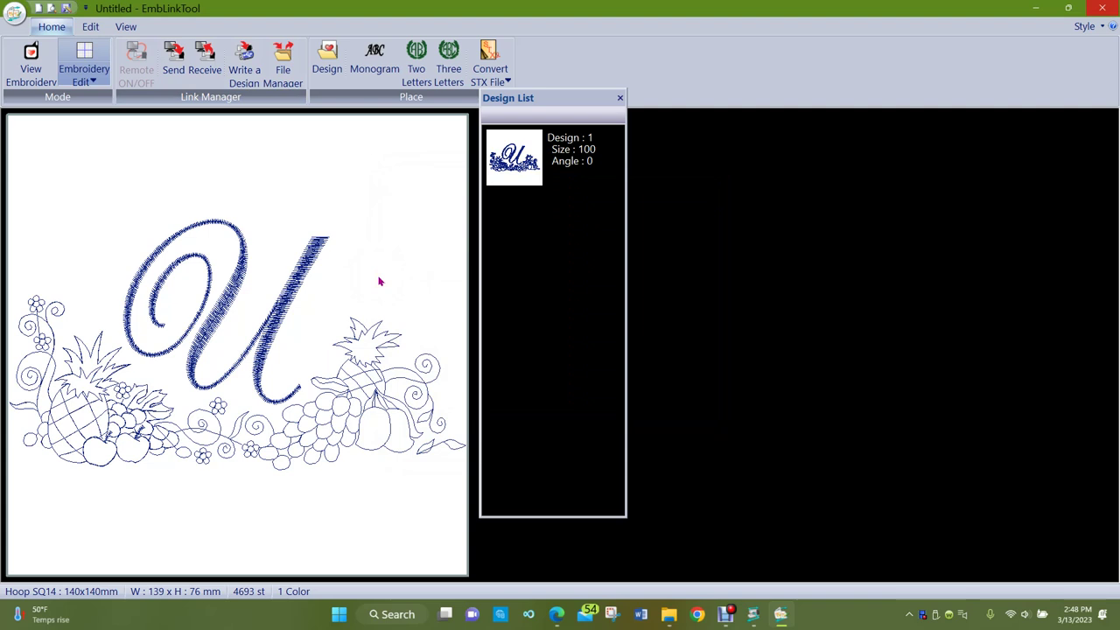
left_click(378, 280)
left_click(296, 227)
left_click_drag(297, 226, 322, 213)
left_click(361, 219)
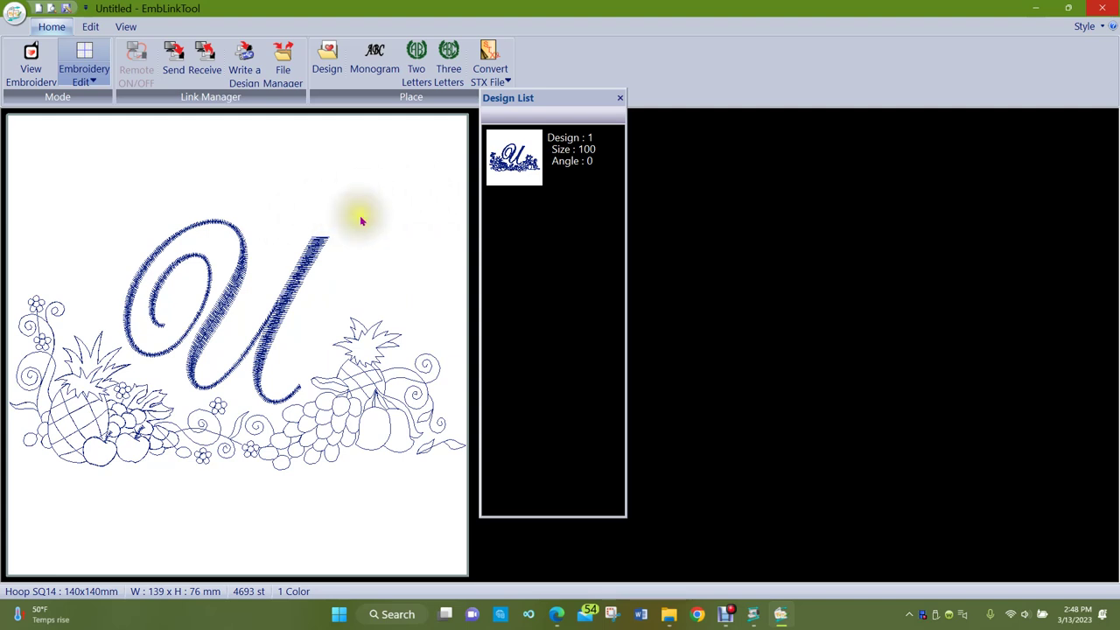
left_click(245, 205)
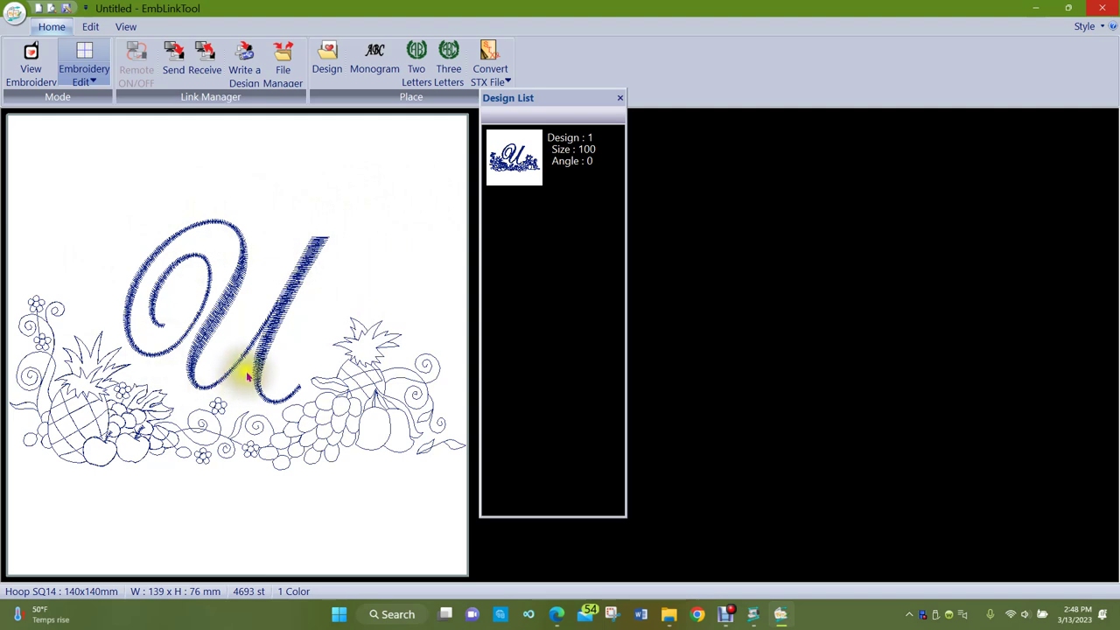
Review the Wi-Fi option and sewing machine search in EmbLinkTool's Connection Settings, and close the dialog
left_click(15, 13)
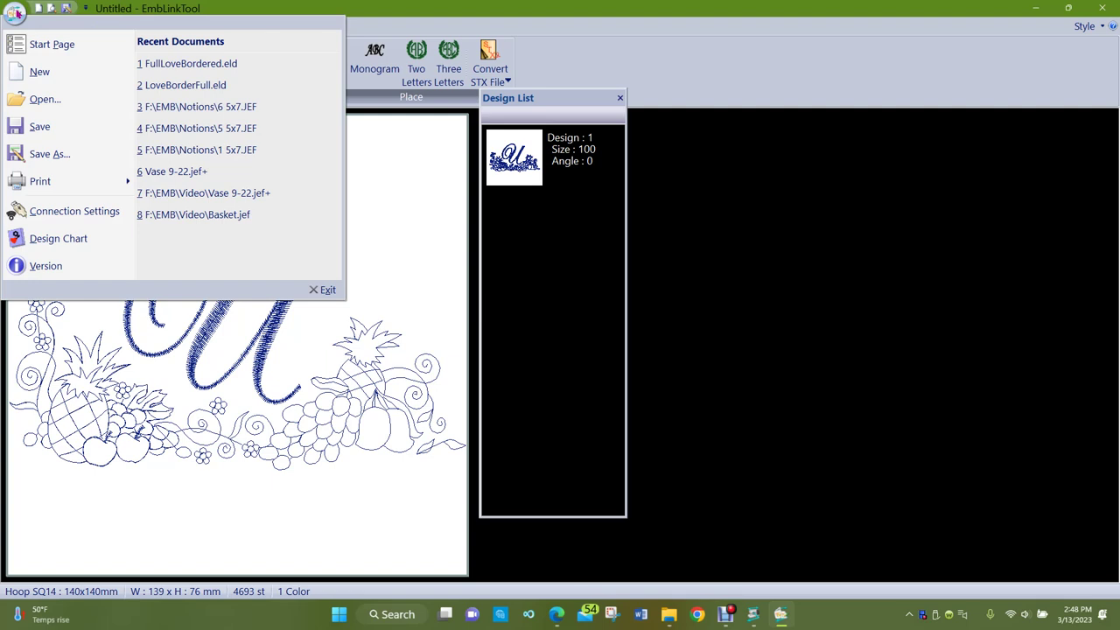
left_click(37, 212)
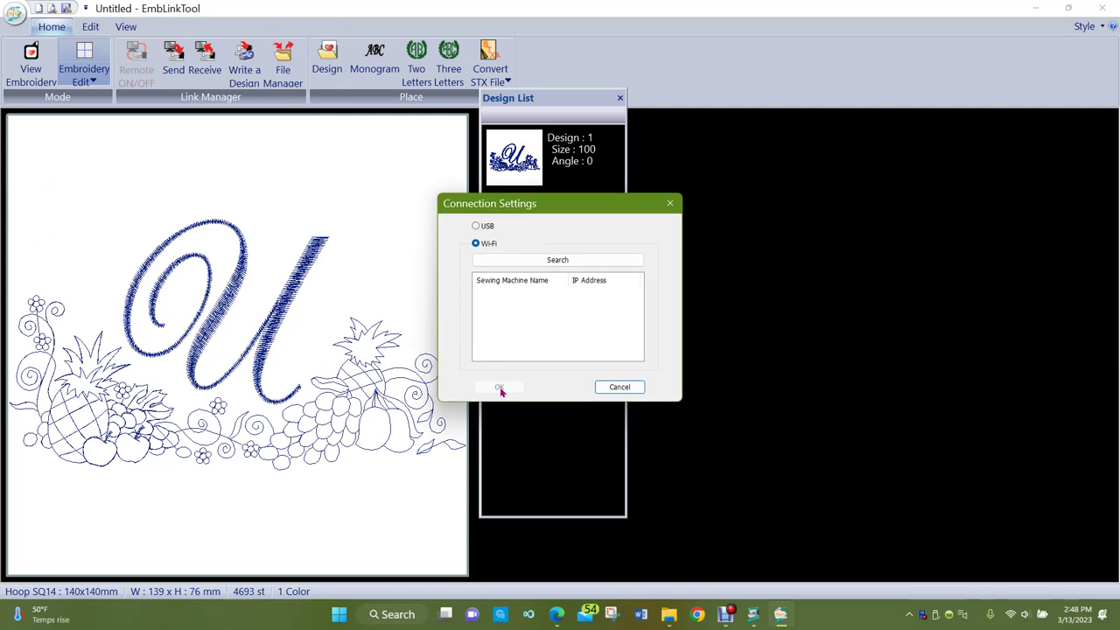
left_click(477, 247)
left_click(558, 260)
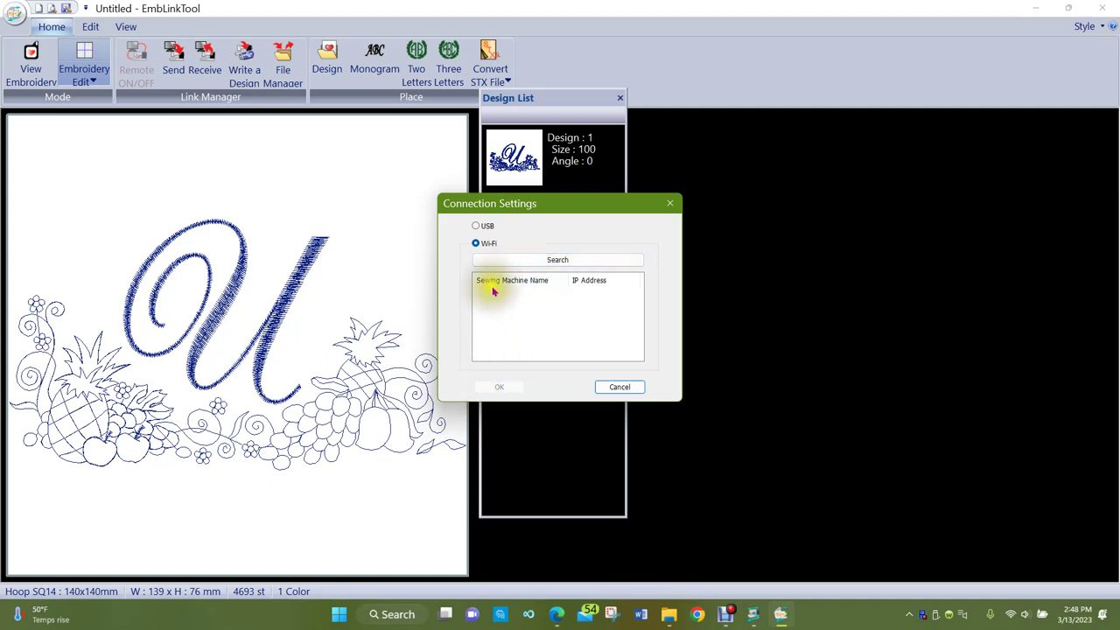
left_click(669, 203)
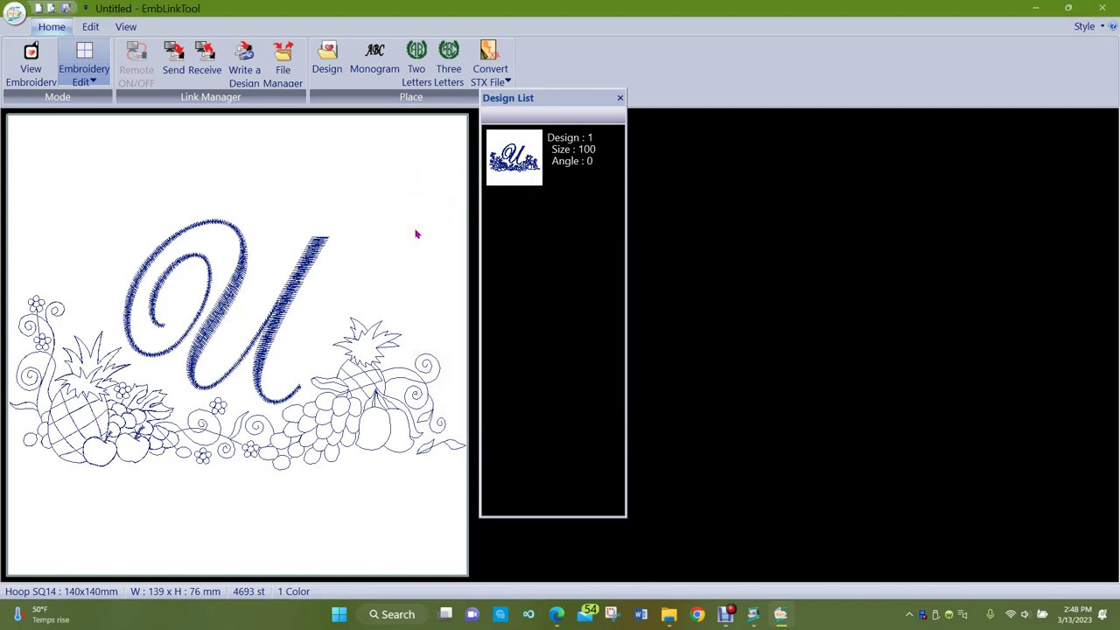
Close EmbLinkTool and HorizonLinkSuite, and show the drives of This PC in File Explorer
left_click(1101, 9)
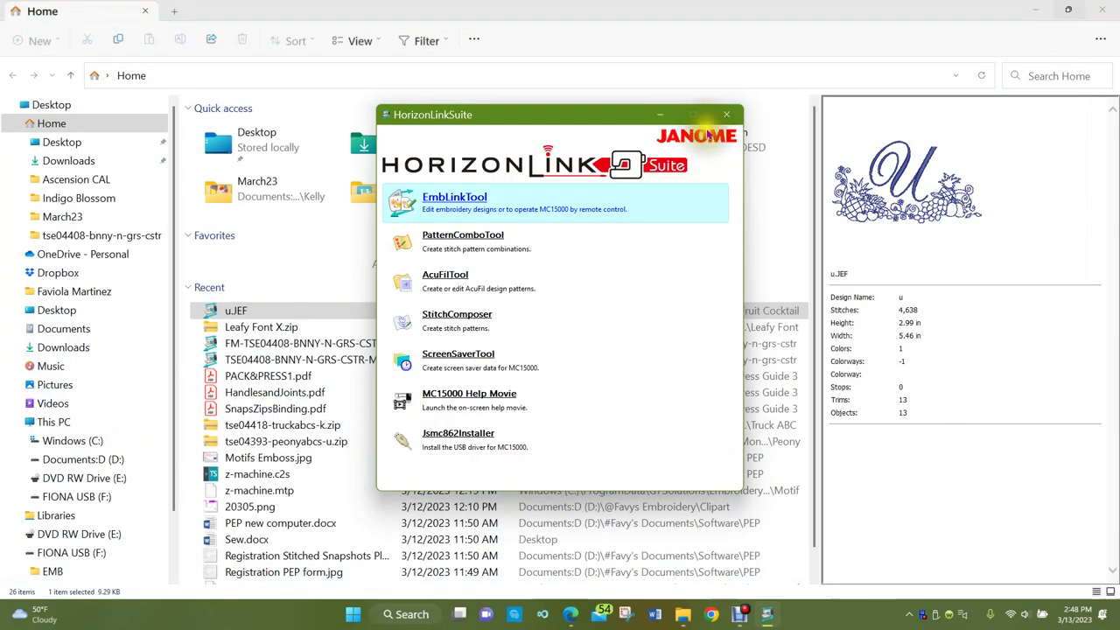
left_click(727, 117)
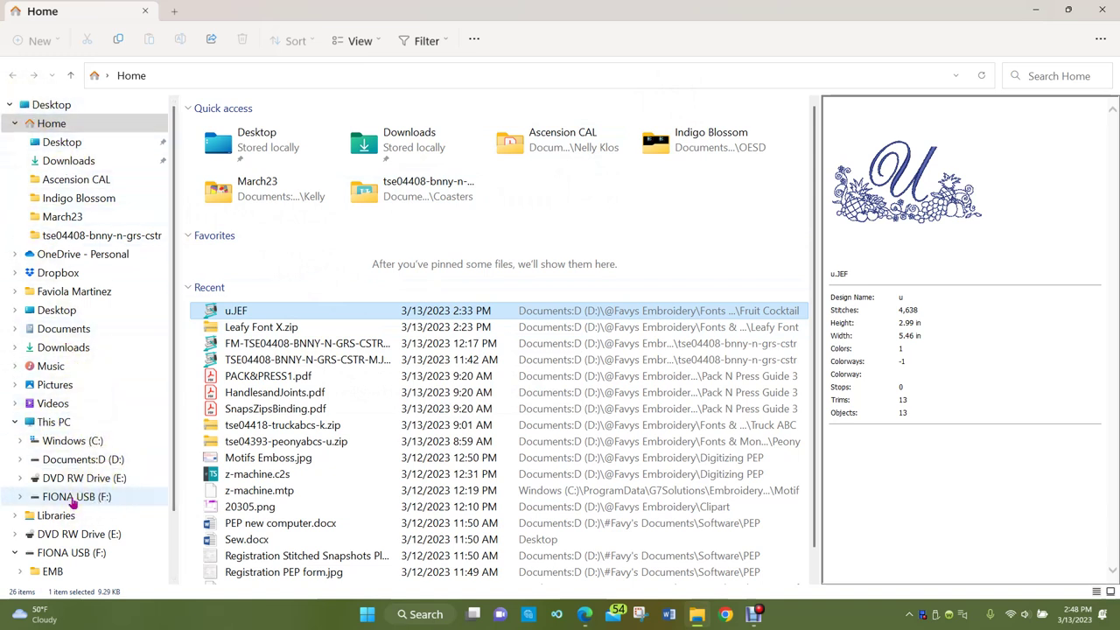
left_click(53, 422)
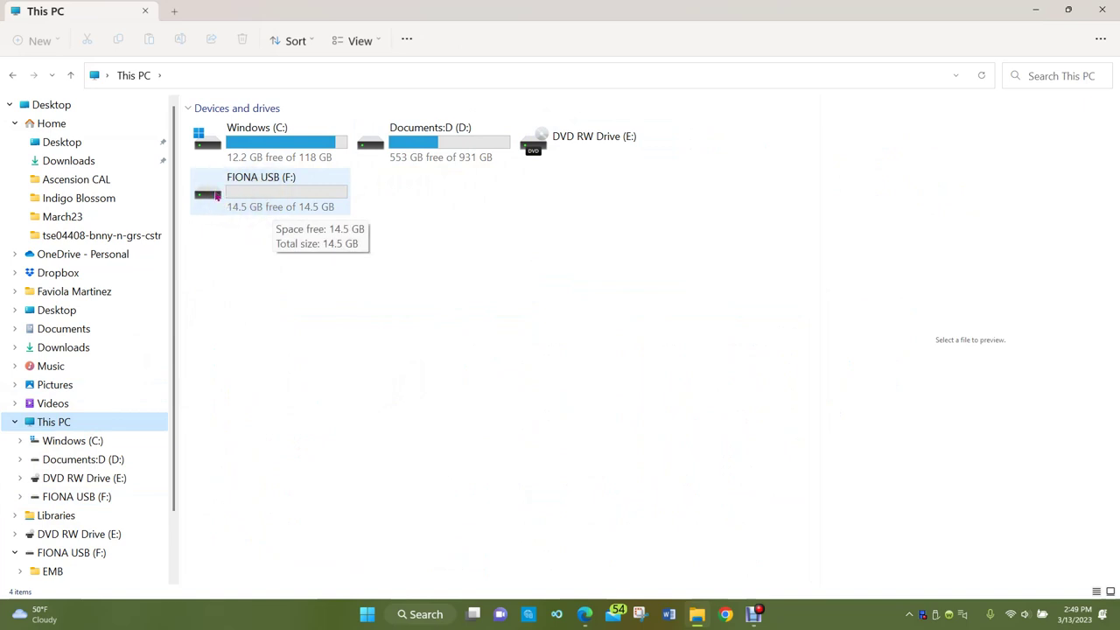
Open the Bee subfolder of EMB on the FIONA USB (F:) drive and display its files as large icons
double_click(216, 195)
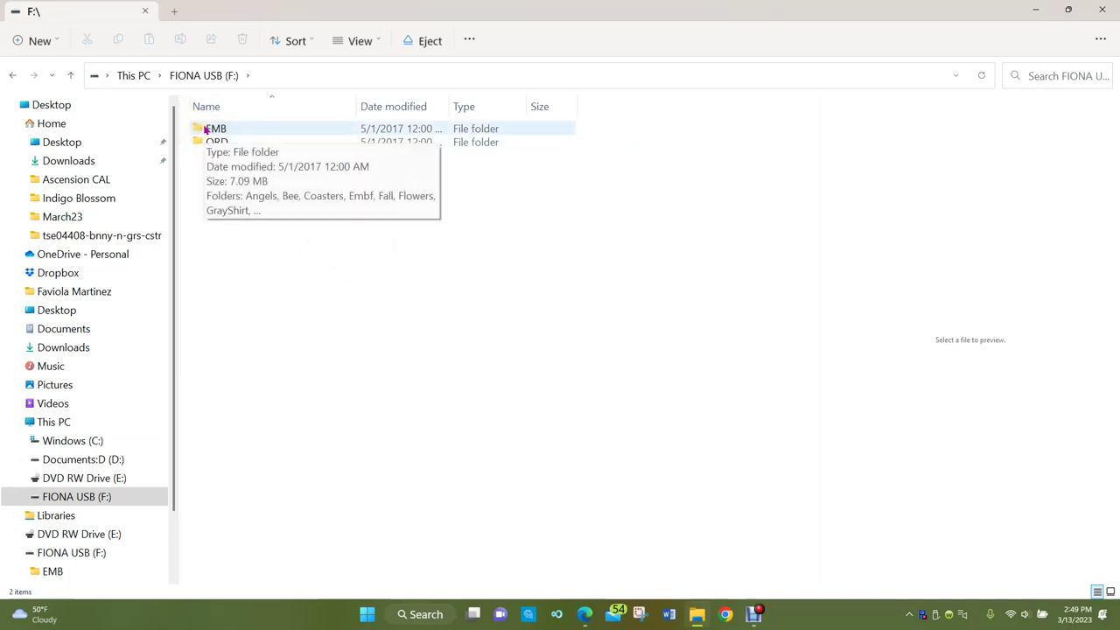
double_click(210, 129)
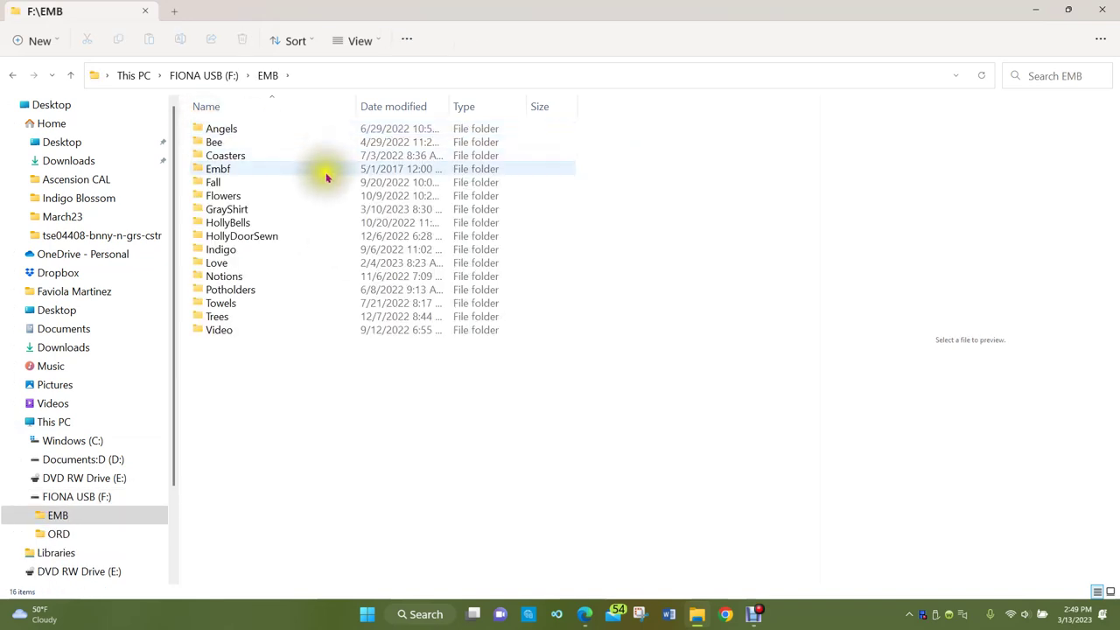
double_click(208, 142)
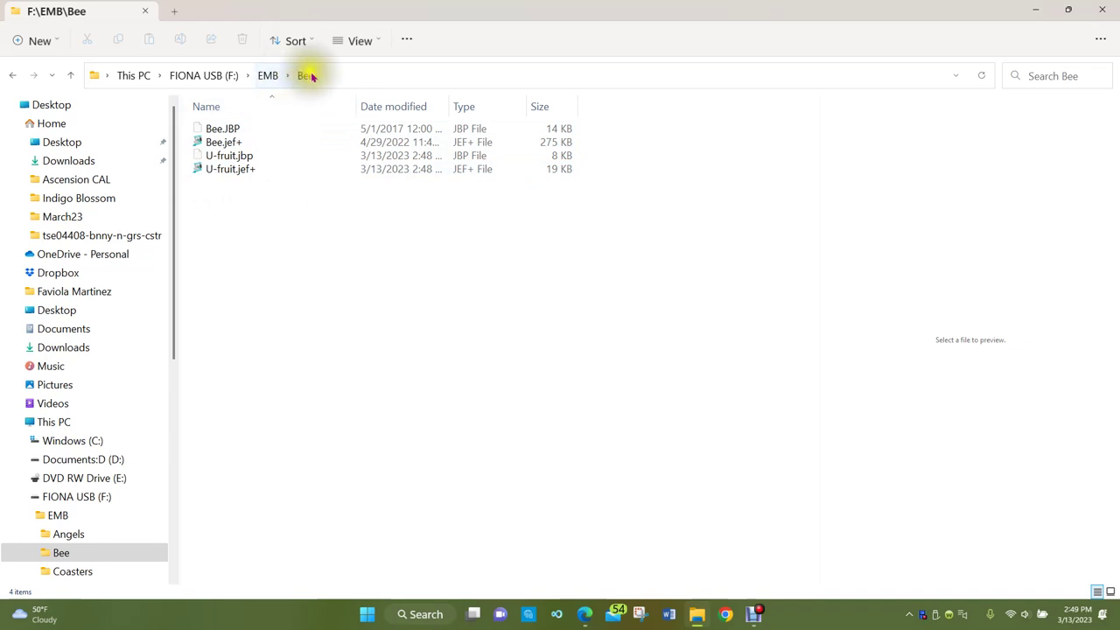
left_click(349, 41)
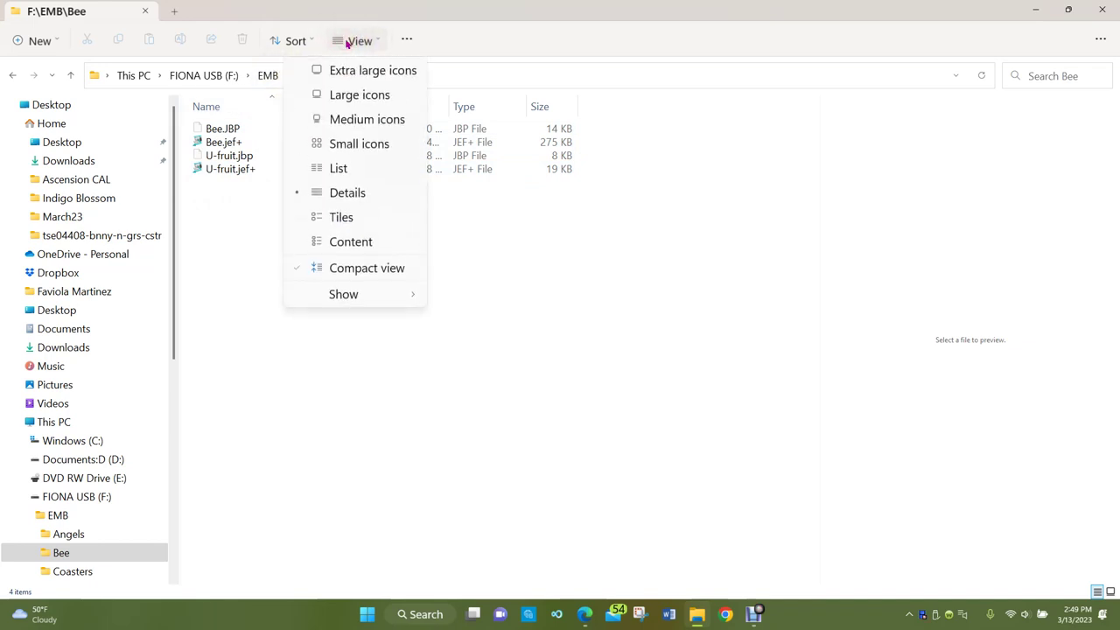
left_click(350, 95)
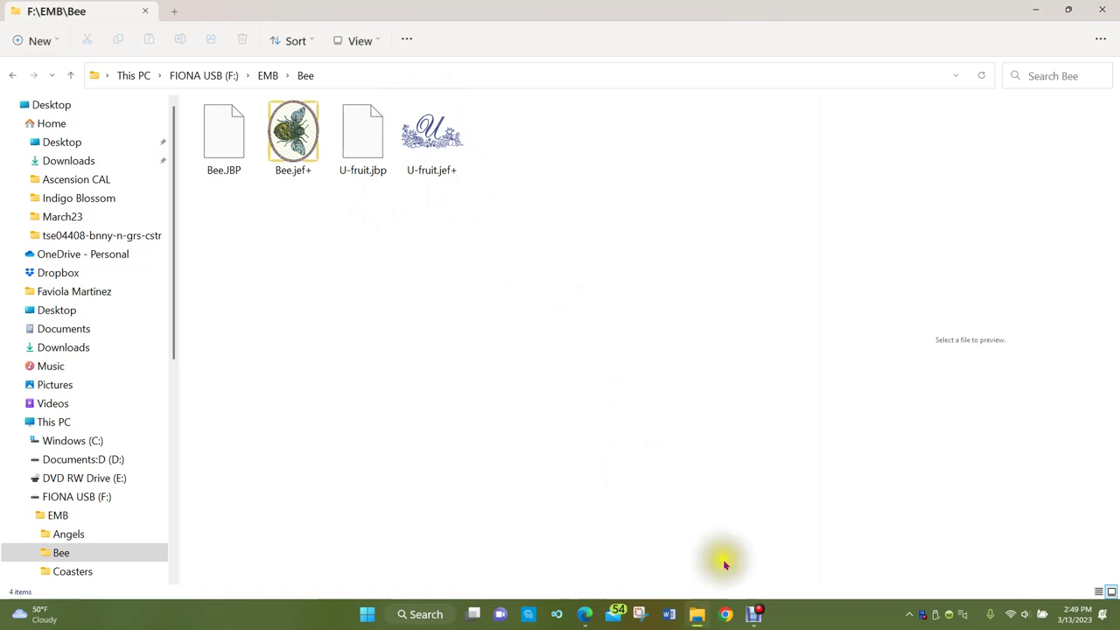
Minimize the File Explorer window showing the Bee folder to reveal the desktop, and restore it
mouse_move(754, 613)
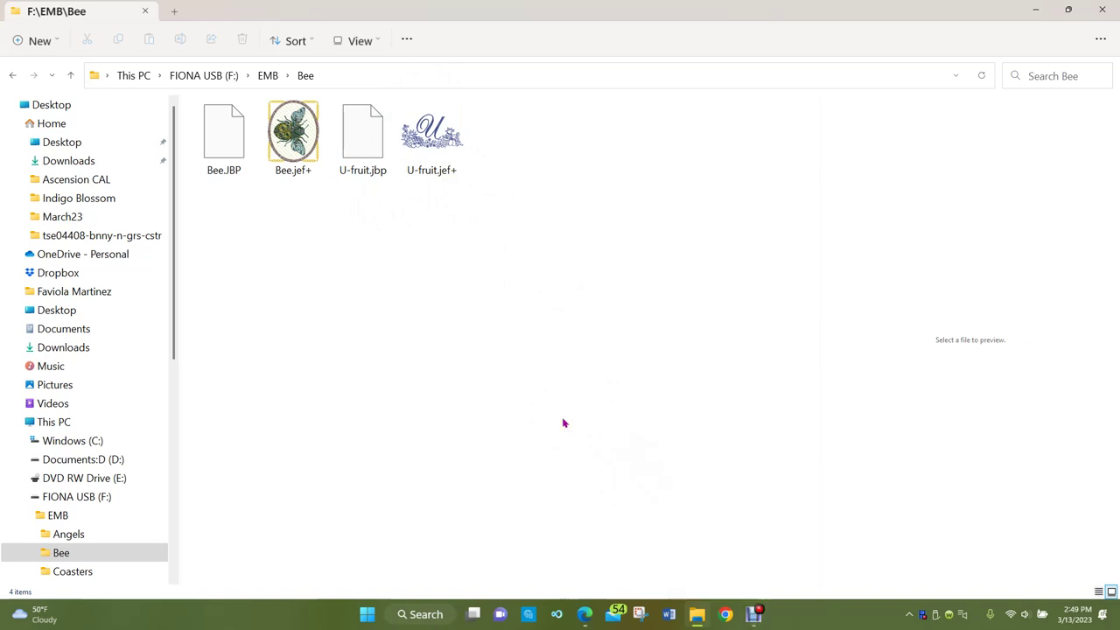
left_click(1037, 13)
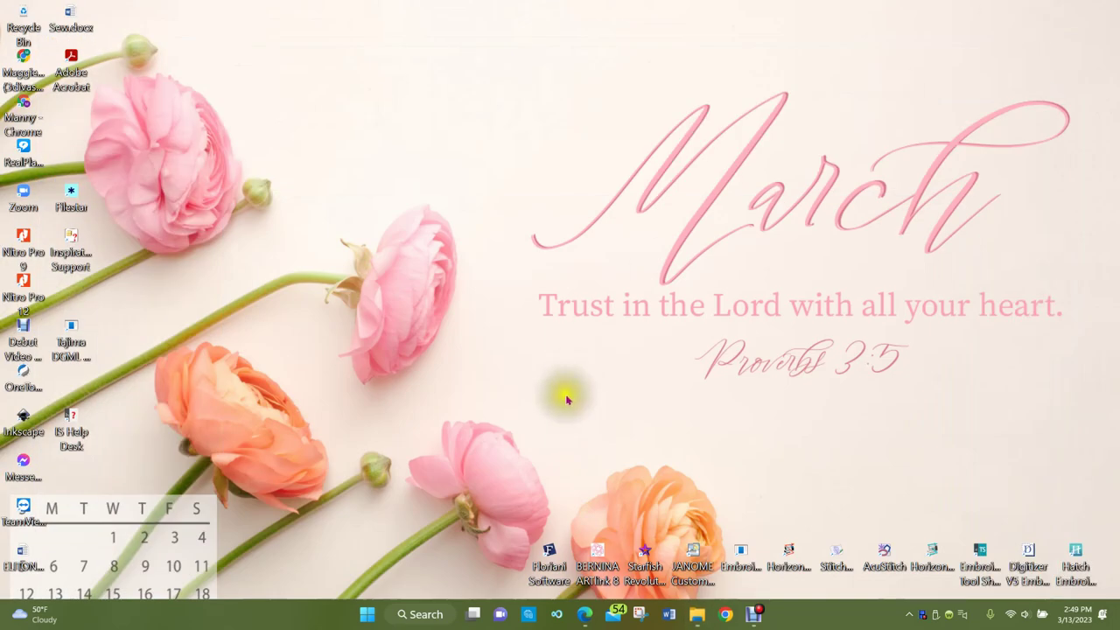
left_click(696, 614)
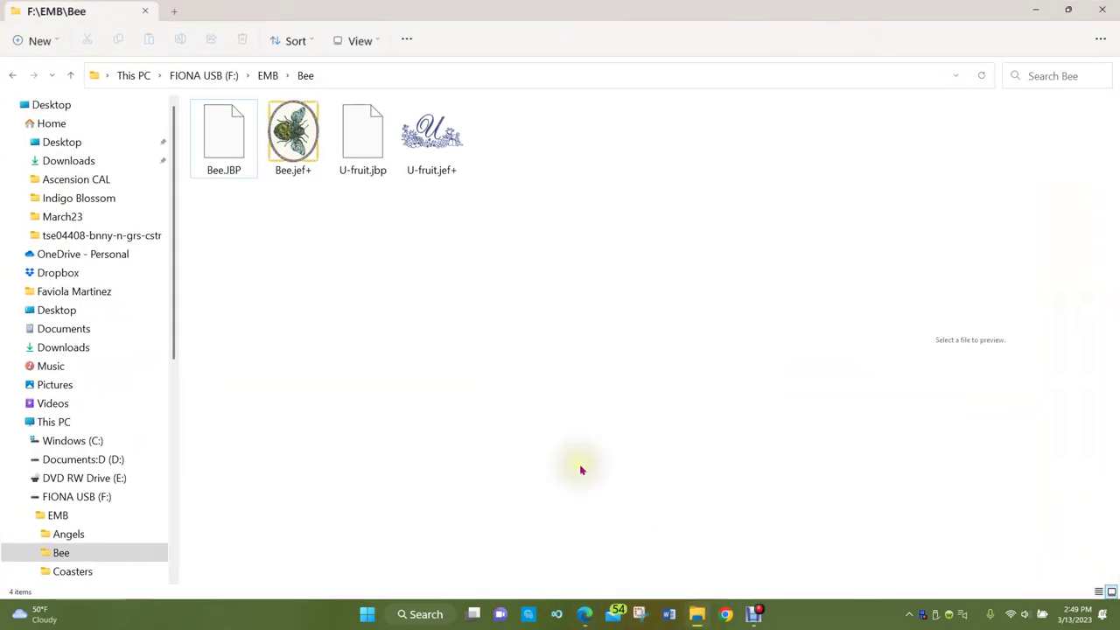
View the contents of the Downloads folder in File Explorer, and switch to the top-level Desktop location
left_click(72, 165)
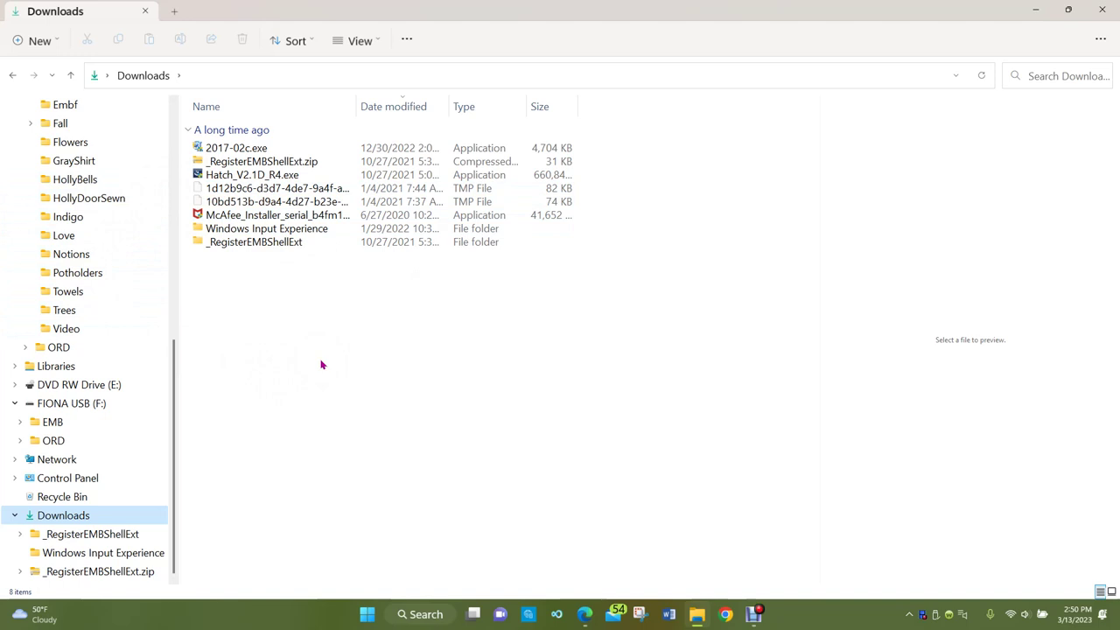
left_click_drag(175, 405, 175, 137)
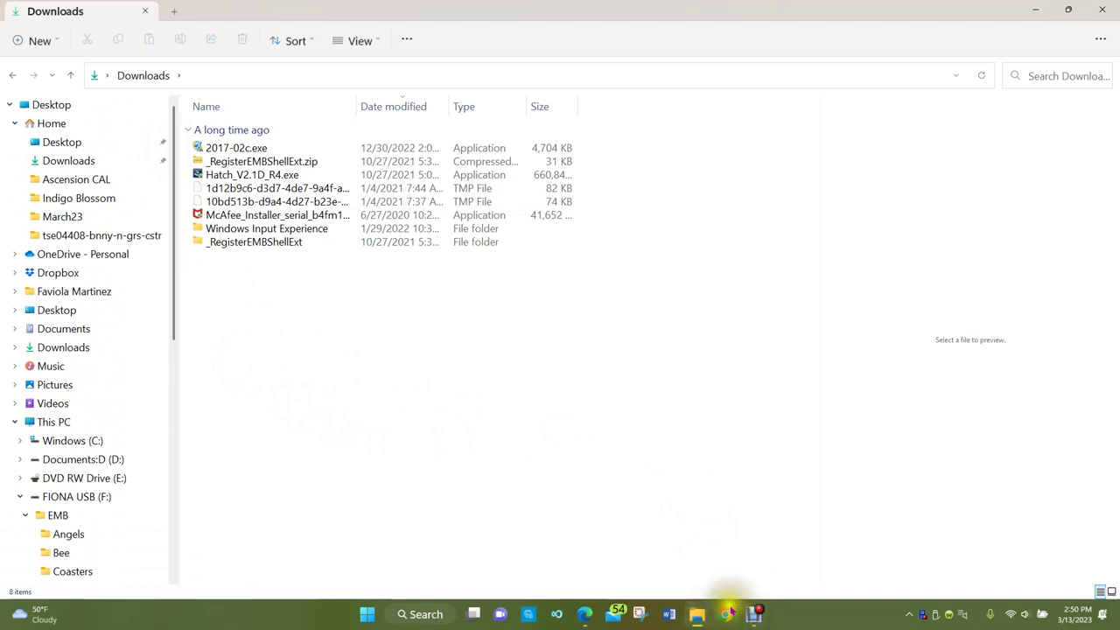
mouse_move(584, 614)
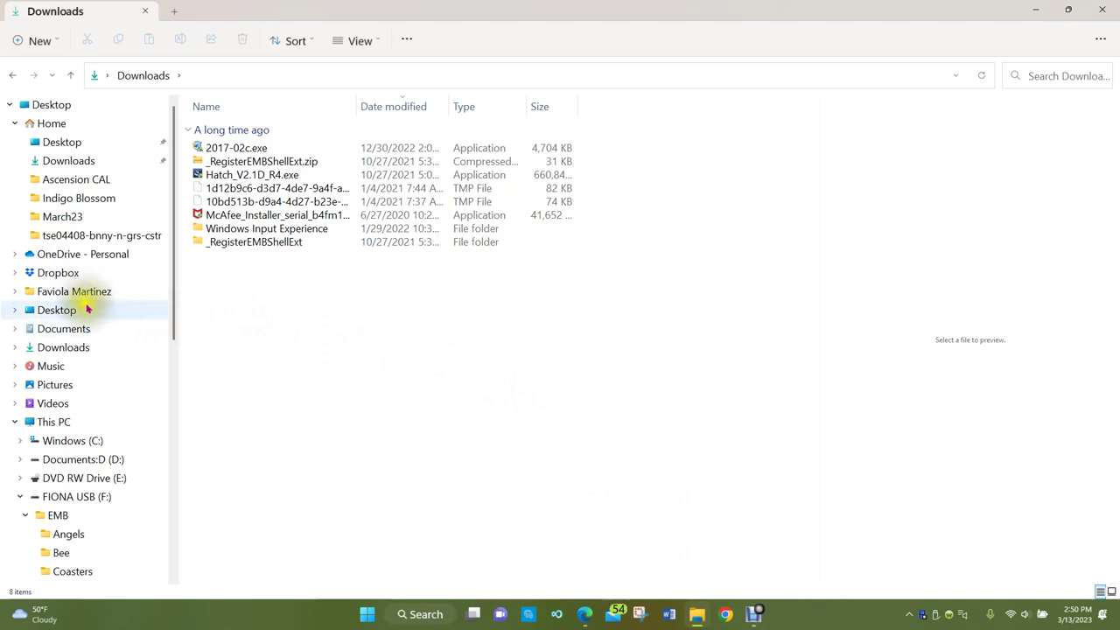
left_click(51, 105)
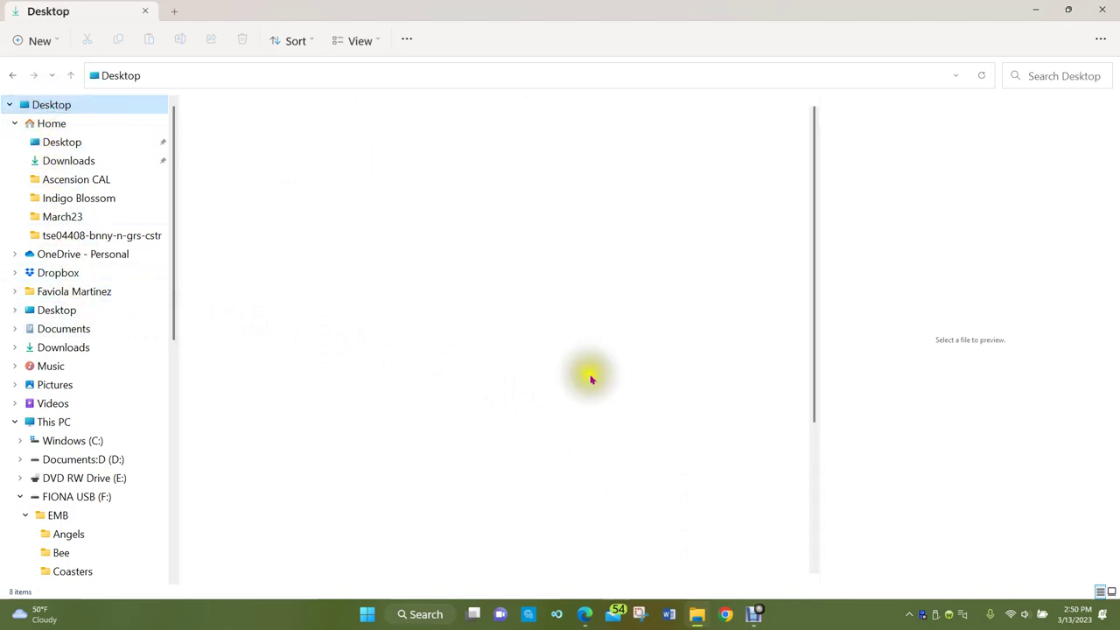